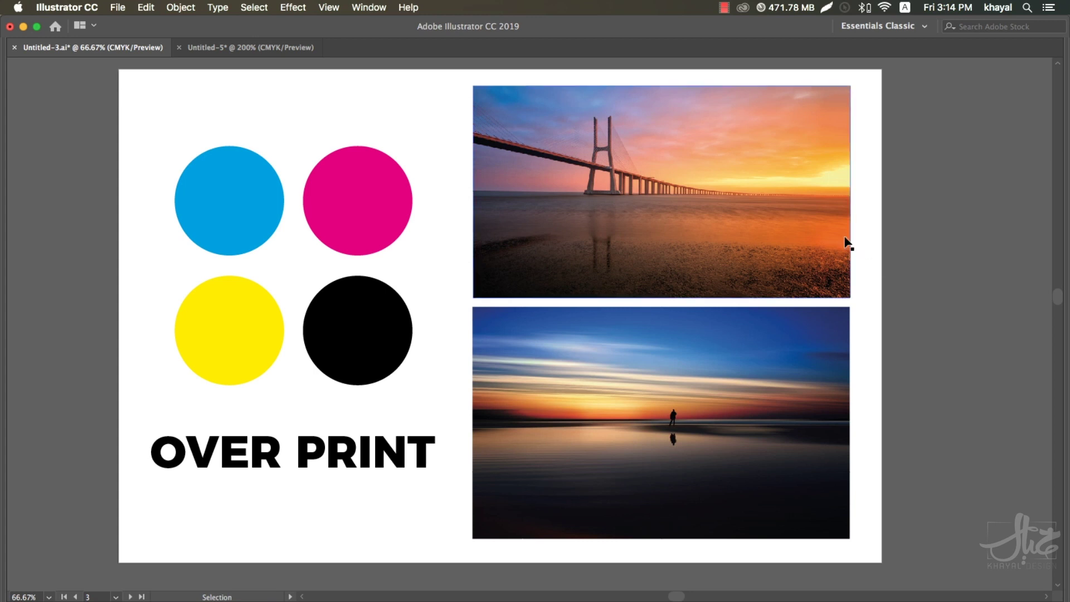
- Show the Separations Preview panel and reposition it
{"action": "left_click", "coordinate": [367, 7]}
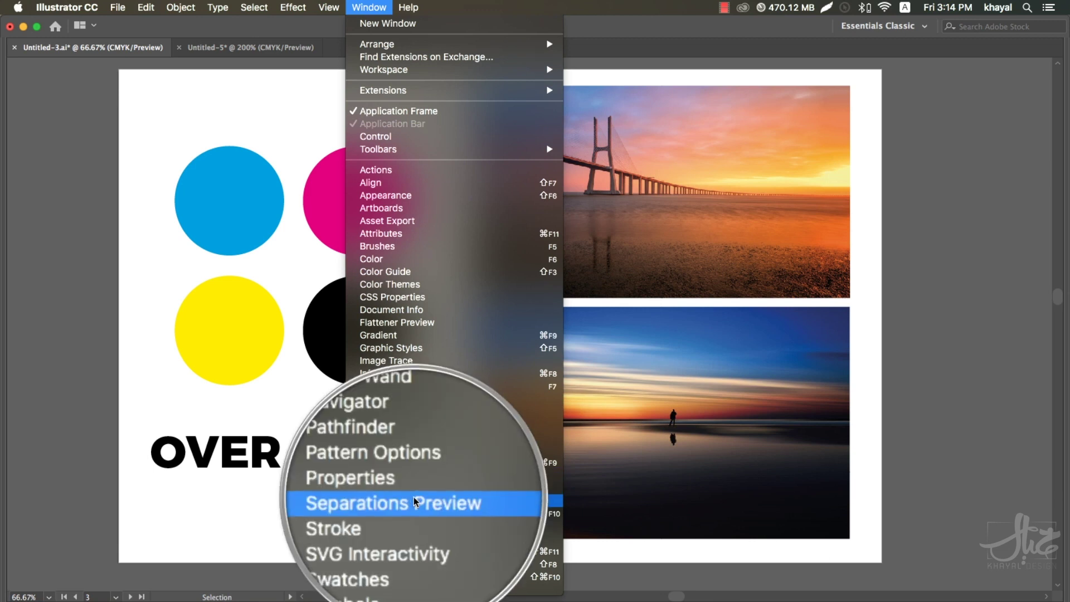
{"action": "left_click", "coordinate": [412, 500]}
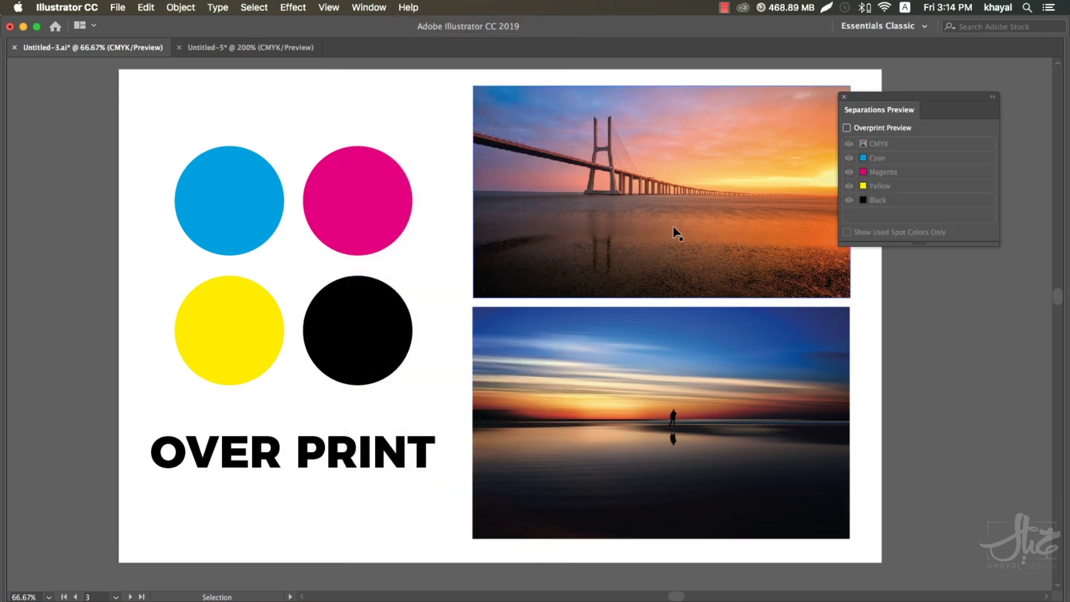
{"action": "mouse_move", "coordinate": [859, 93]}
{"action": "left_mouse_down"}
{"action": "mouse_move", "coordinate": [848, 115]}
{"action": "mouse_move", "coordinate": [837, 97]}
{"action": "left_mouse_up"}
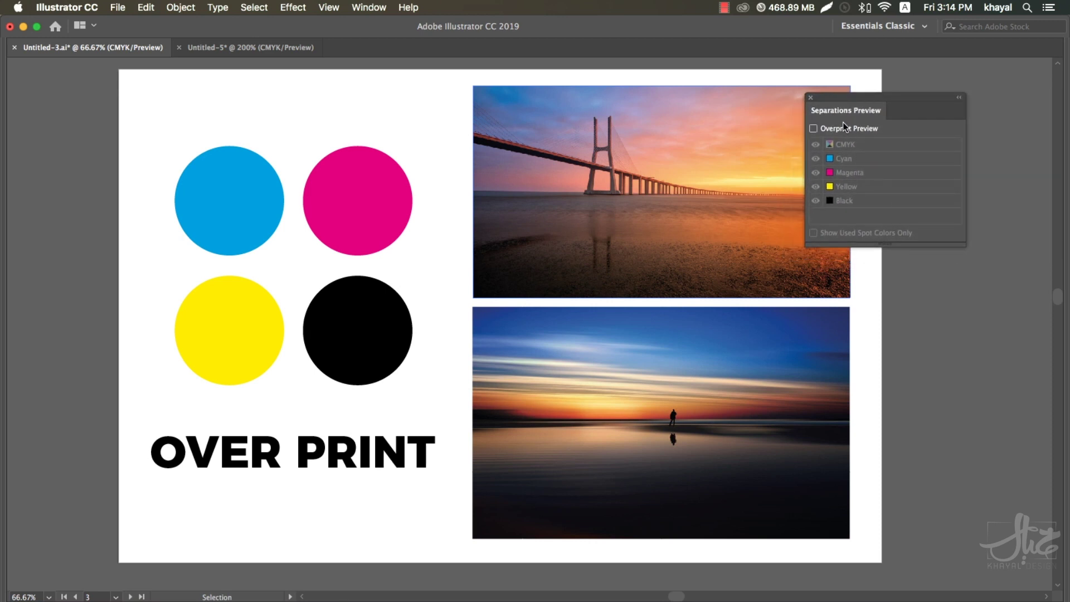
- Dock the Attributes panel under Separations Preview and turn off Overprint Fill
{"action": "left_click", "coordinate": [365, 8]}
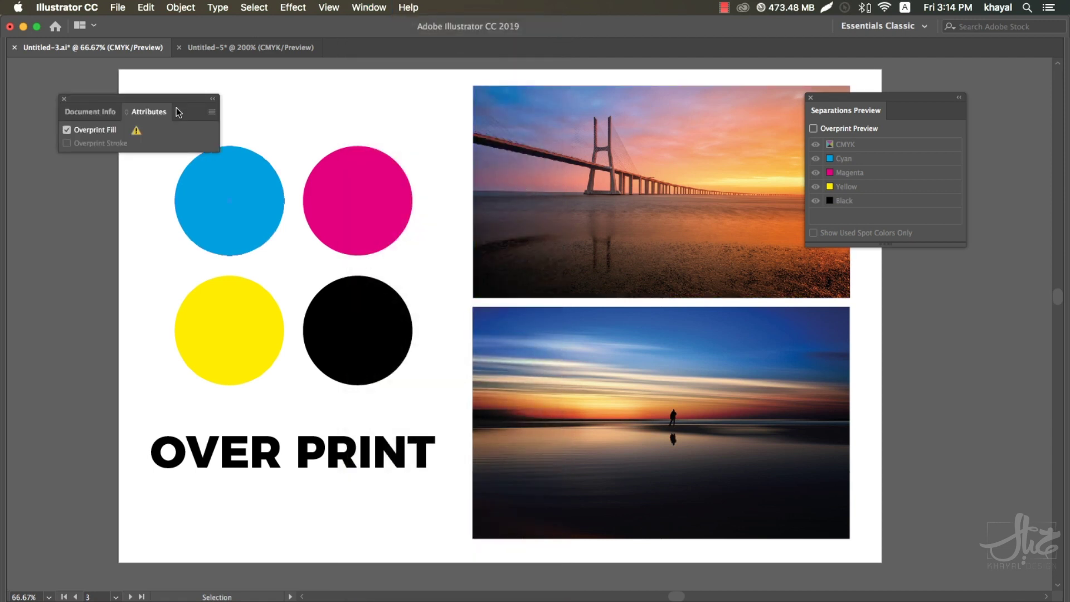
{"action": "left_click_drag", "start_coordinate": [176, 108], "coordinate": [918, 265]}
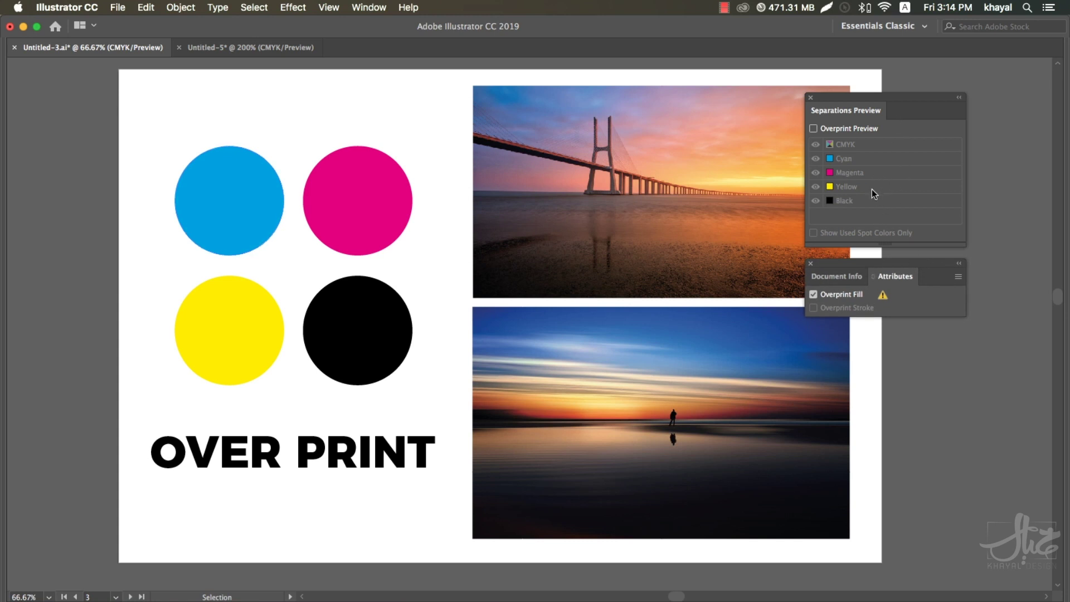
{"action": "left_click", "coordinate": [851, 297]}
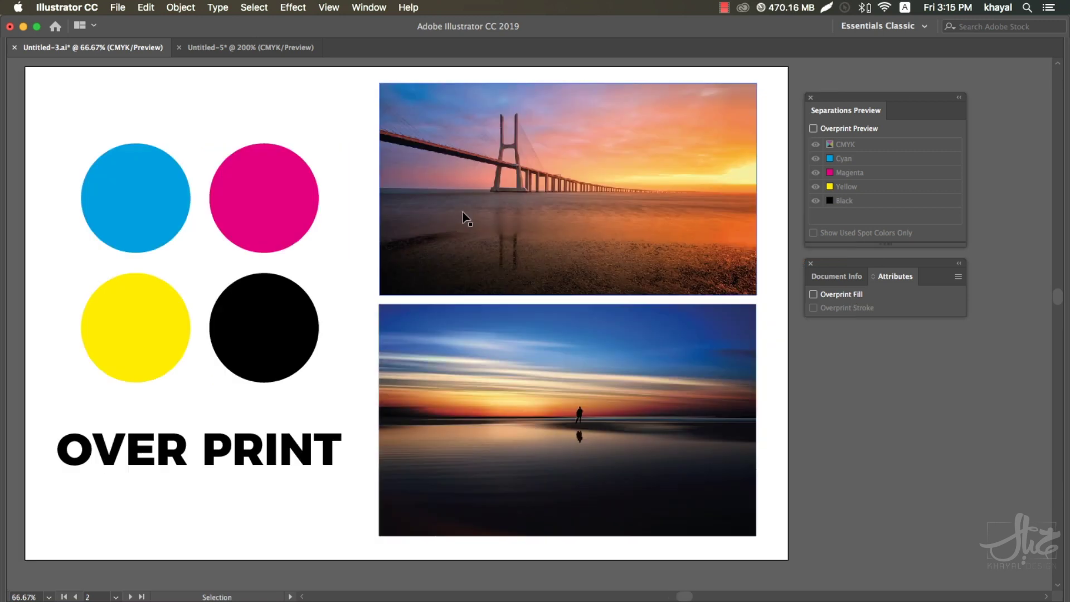
- Enable Overprint Preview in Separations Preview so the black circle and text appear dark grey
{"action": "left_click", "coordinate": [334, 9]}
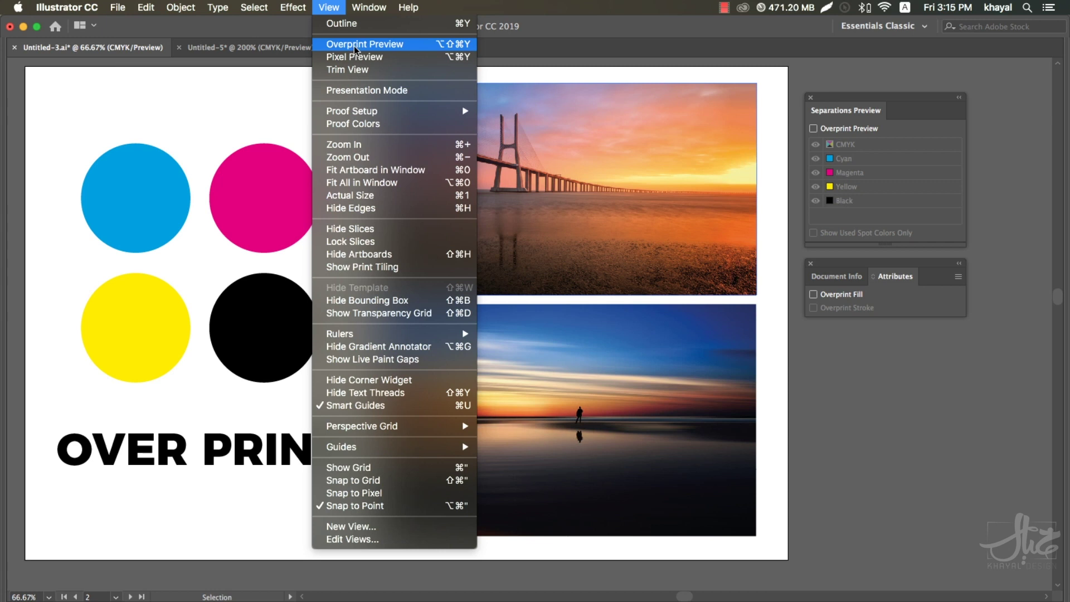
{"action": "left_click", "coordinate": [899, 114]}
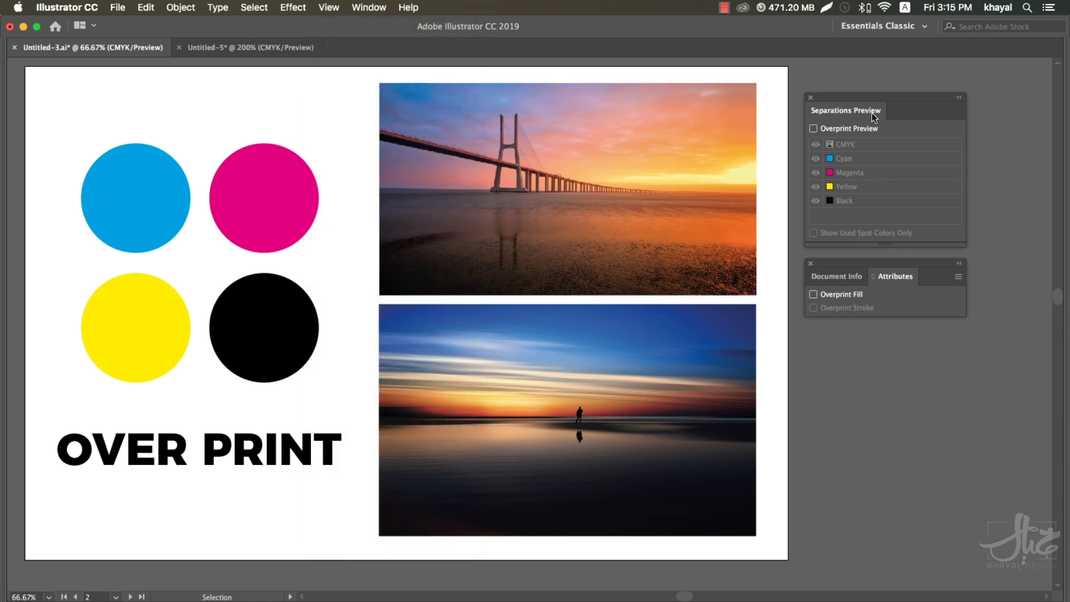
{"action": "left_click", "coordinate": [846, 129]}
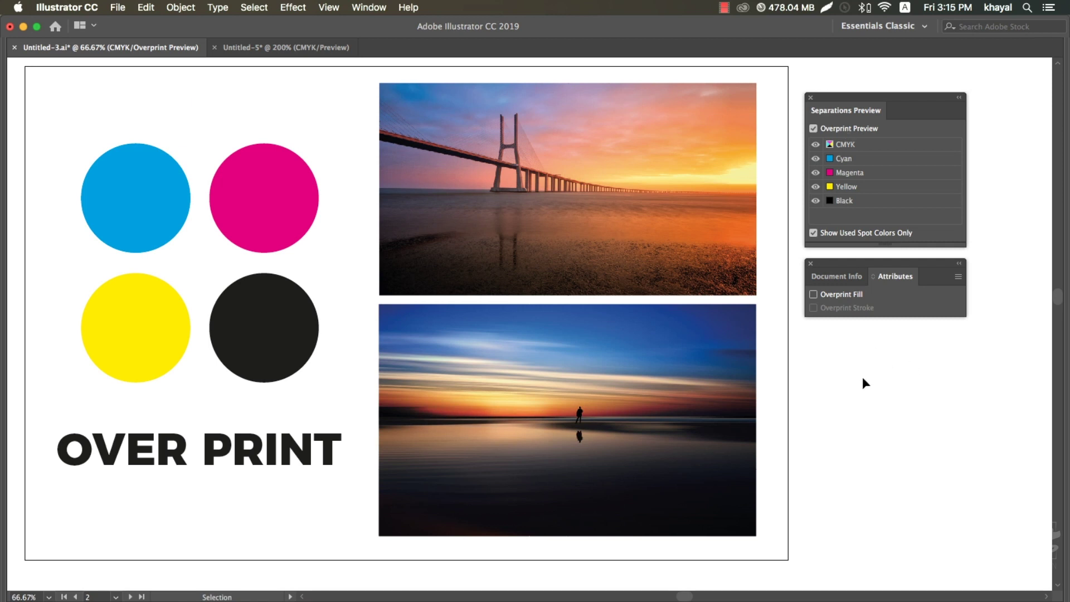
- Deselect all and hide the cyan, magenta and yellow plates, leaving only black visible
{"action": "left_click_drag", "start_coordinate": [847, 395], "coordinate": [934, 443]}
{"action": "left_click", "coordinate": [815, 159]}
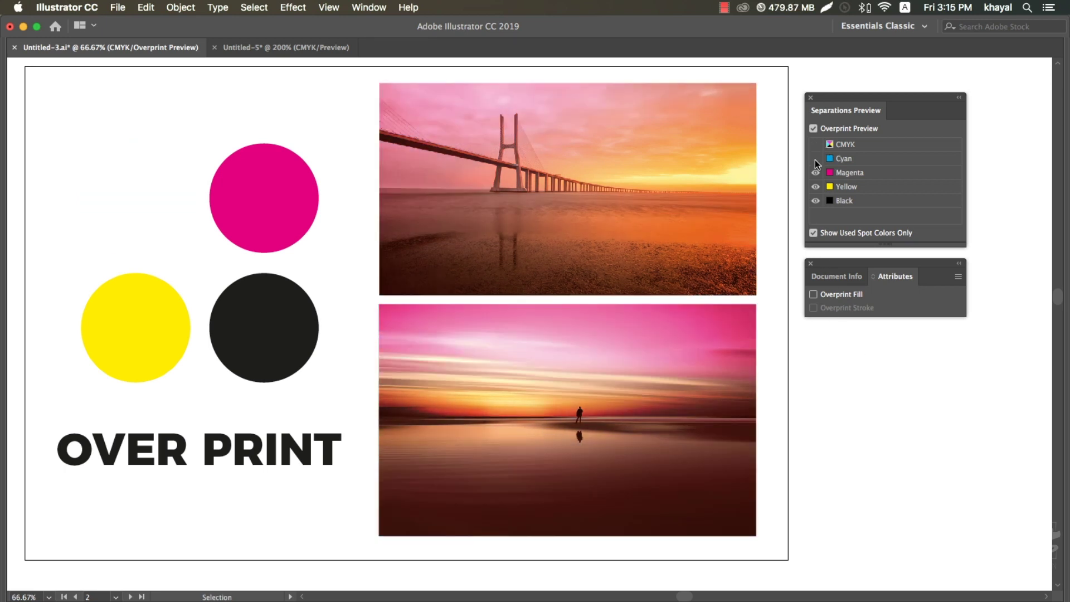
{"action": "left_click", "coordinate": [815, 160]}
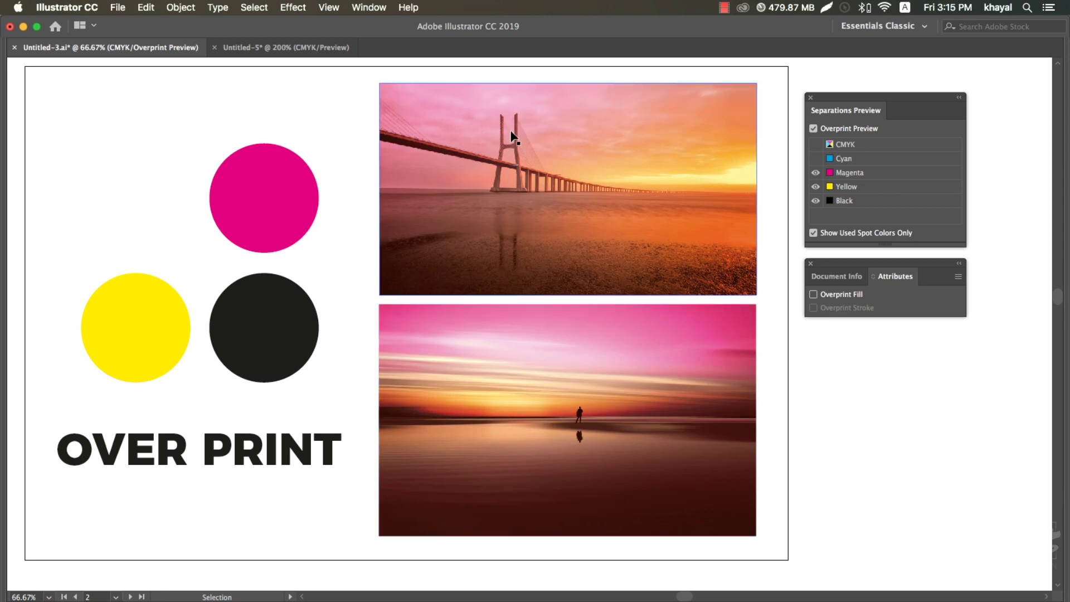
{"action": "left_click", "coordinate": [815, 176]}
{"action": "left_click", "coordinate": [815, 188]}
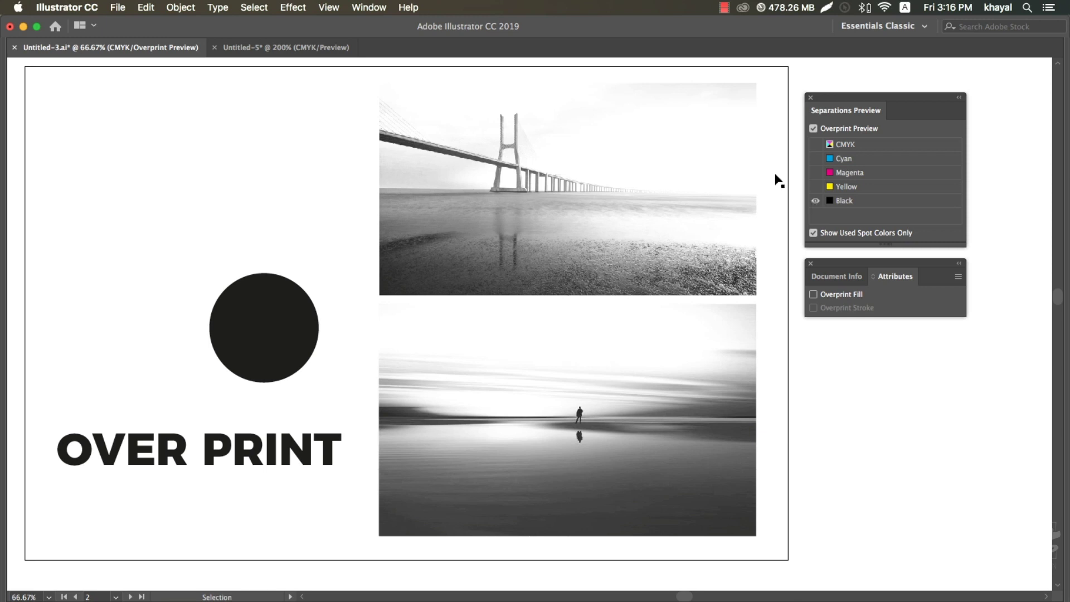
- Show the yellow, magenta and cyan plates again to restore full colour
{"action": "left_click", "coordinate": [815, 186]}
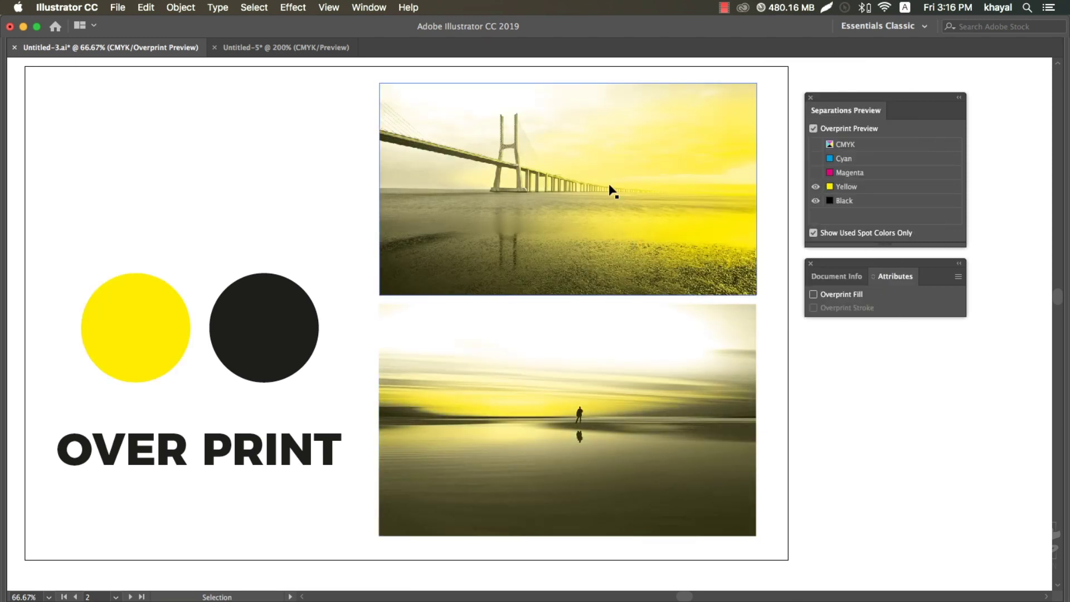
{"action": "left_click", "coordinate": [815, 173]}
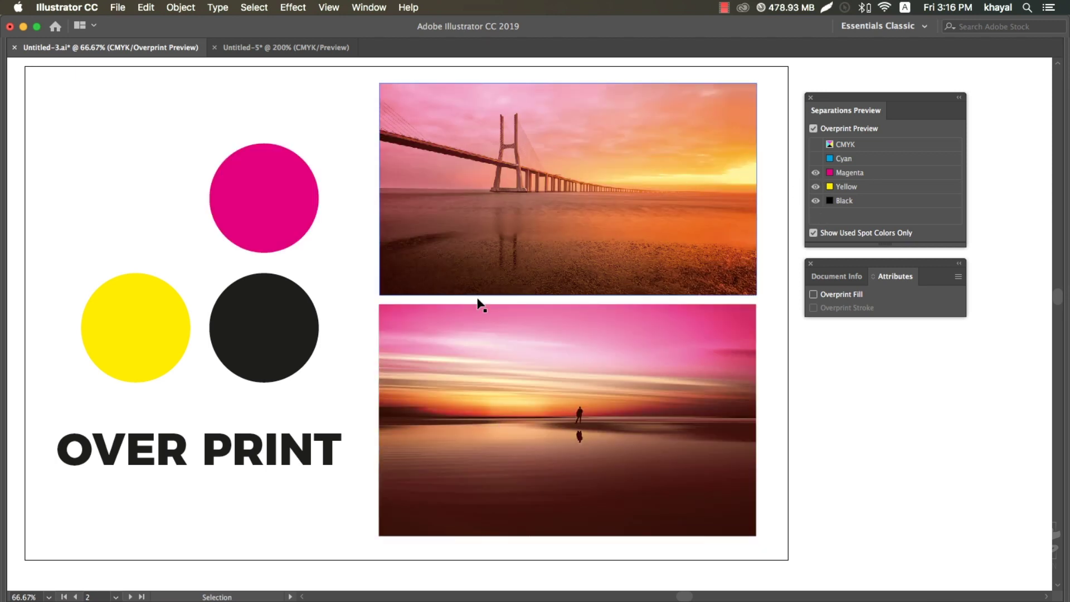
{"action": "left_click", "coordinate": [817, 159]}
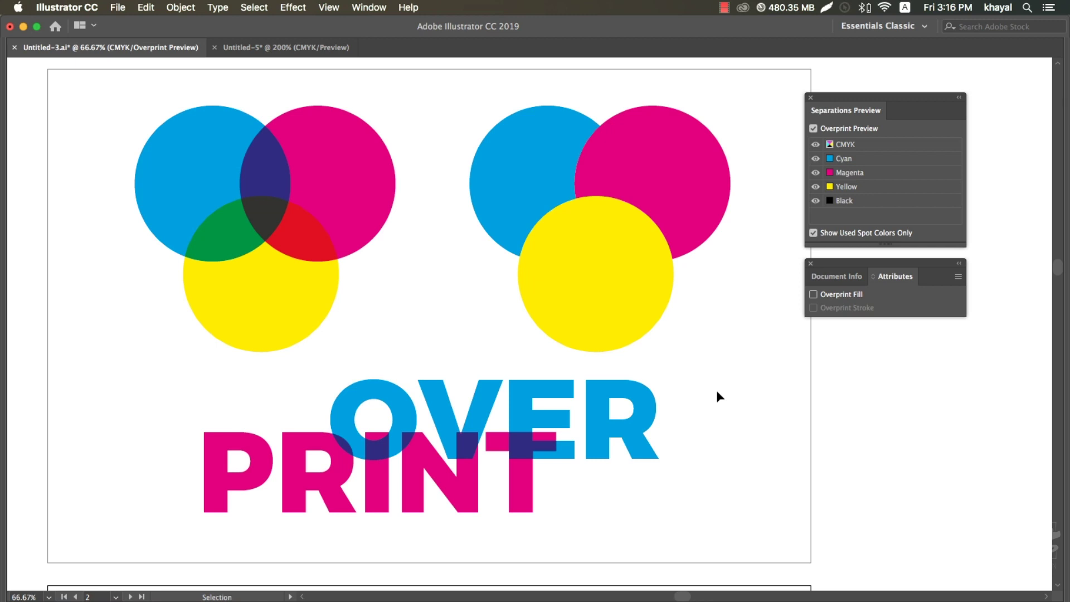
{"action": "left_click_drag", "start_coordinate": [755, 91], "coordinate": [425, 361]}
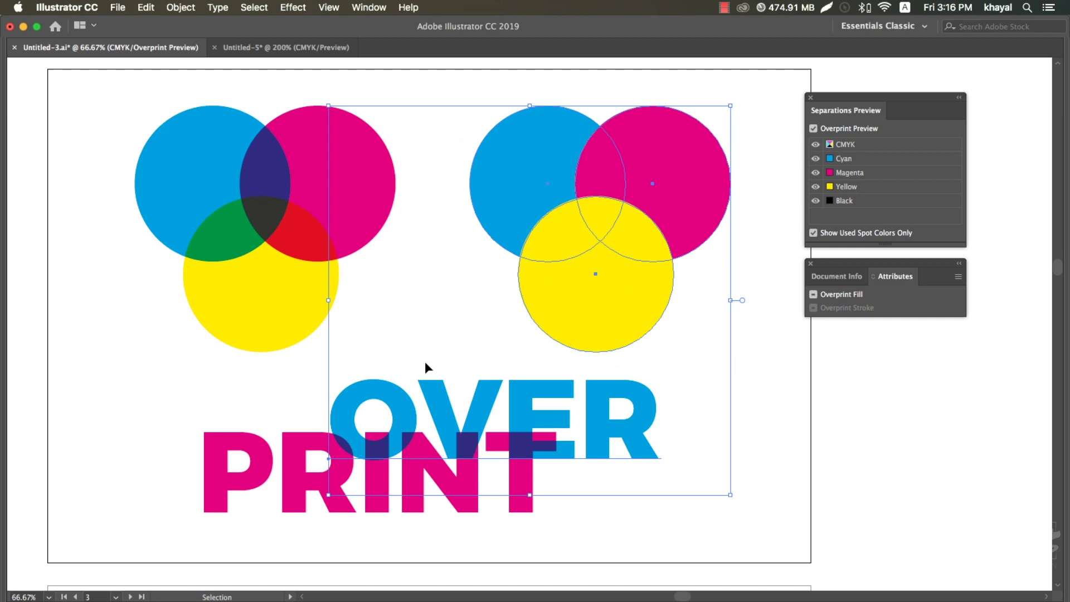
{"action": "left_click", "coordinate": [730, 344]}
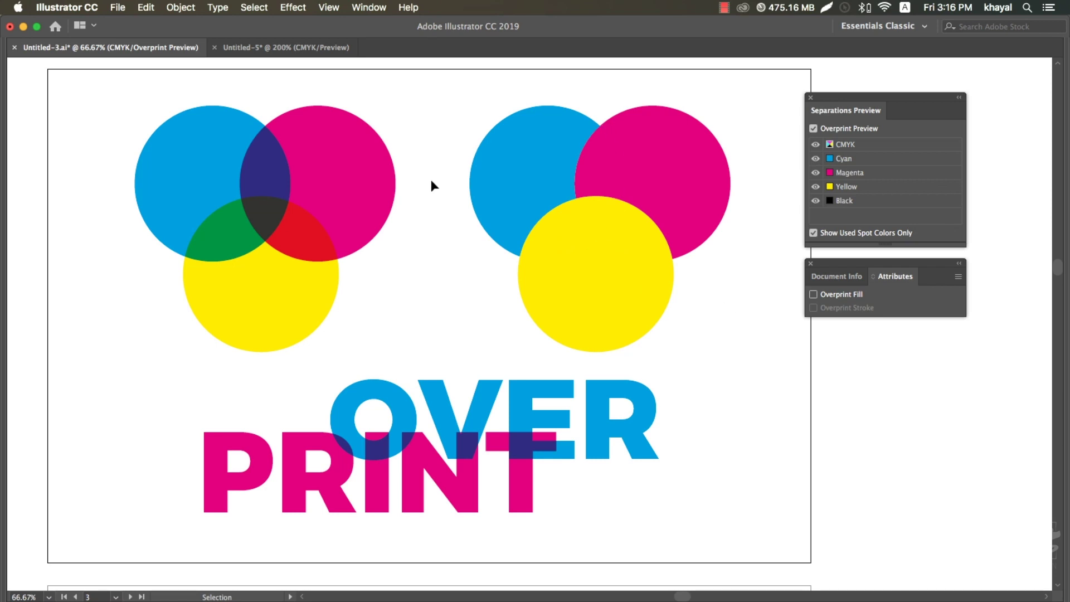
{"action": "mouse_move", "coordinate": [102, 111]}
{"action": "left_mouse_down"}
{"action": "mouse_move", "coordinate": [379, 306]}
{"action": "mouse_move", "coordinate": [386, 273]}
{"action": "left_mouse_up"}
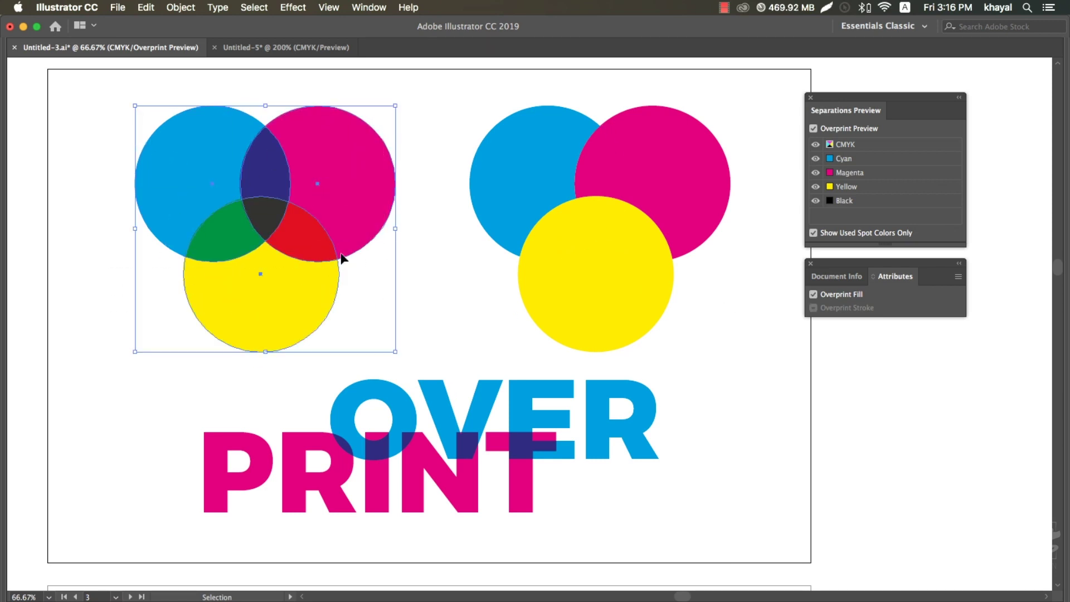
{"action": "left_click", "coordinate": [405, 276]}
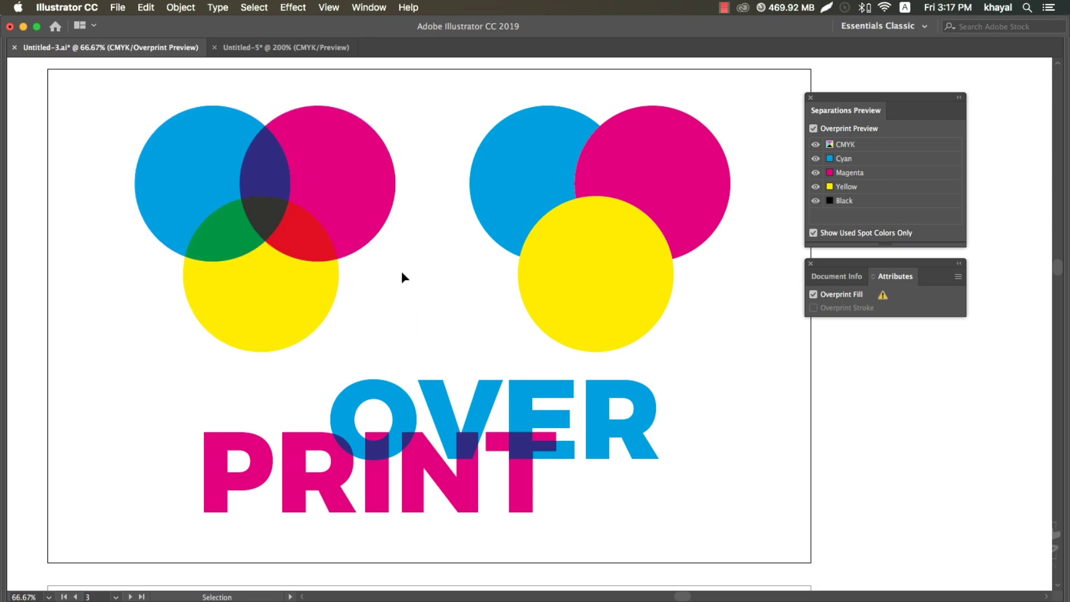
{"action": "left_click", "coordinate": [368, 230]}
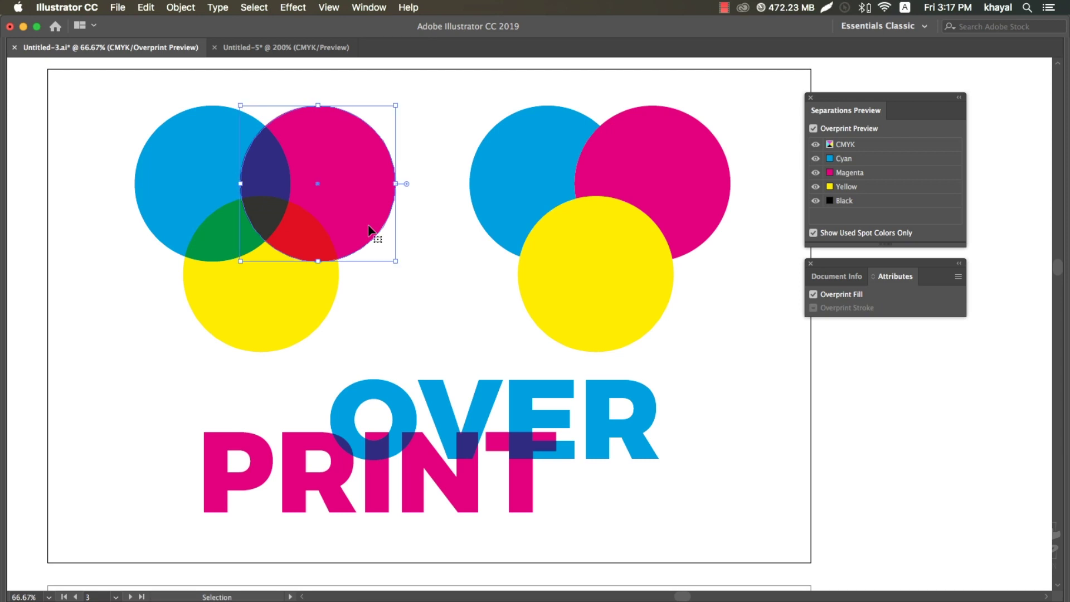
{"action": "left_click", "coordinate": [332, 284]}
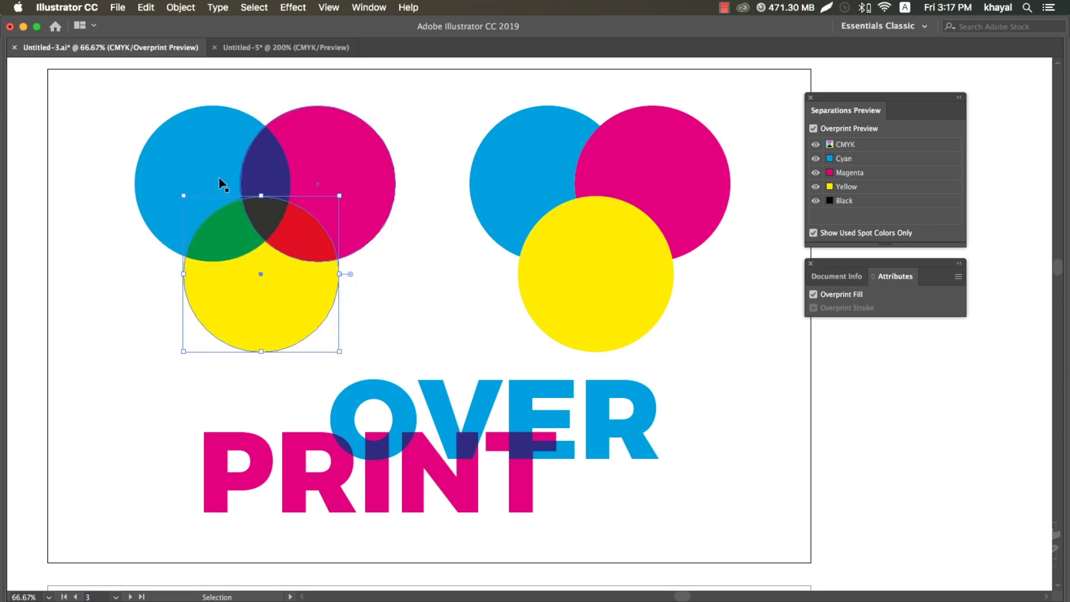
{"action": "left_click", "coordinate": [119, 215]}
{"action": "left_click", "coordinate": [166, 161]}
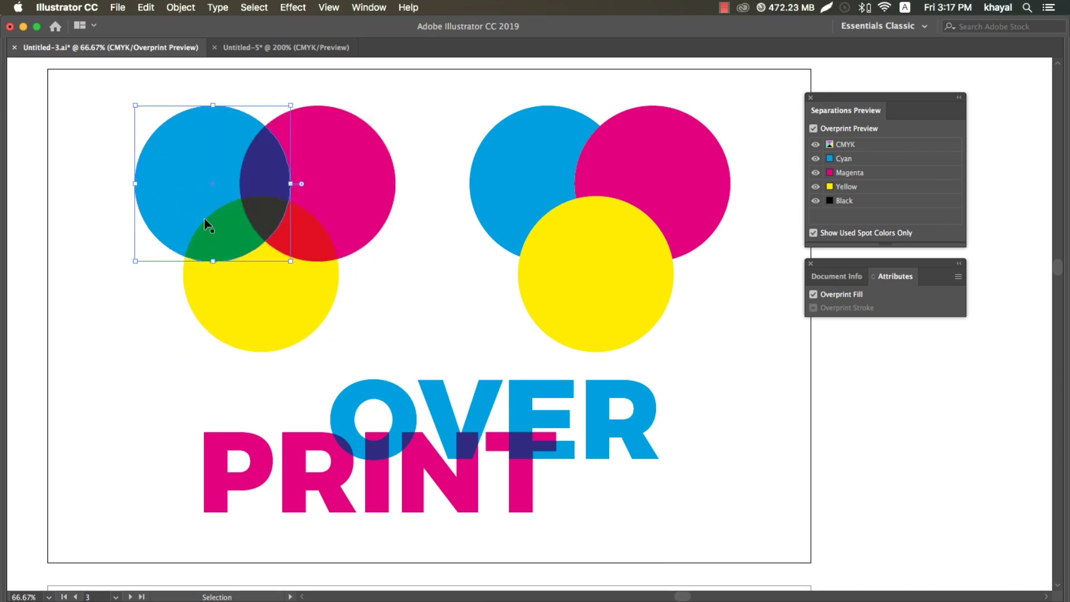
{"action": "left_click", "coordinate": [221, 276]}
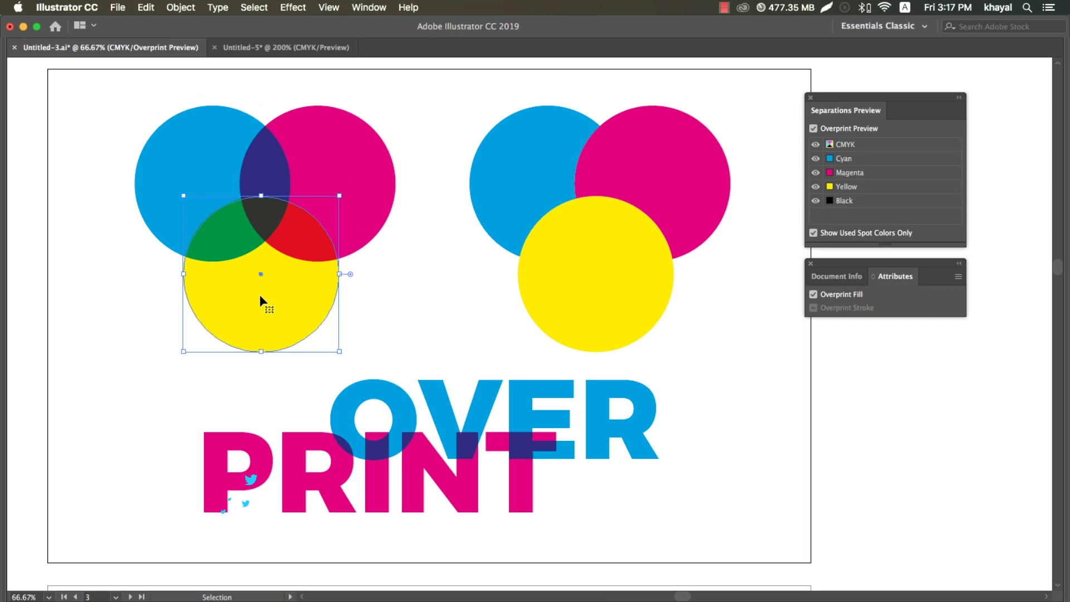
- Restore the hidden panels and draw a small yellow ellipse left of the circles
{"action": "key", "text": "Tab"}
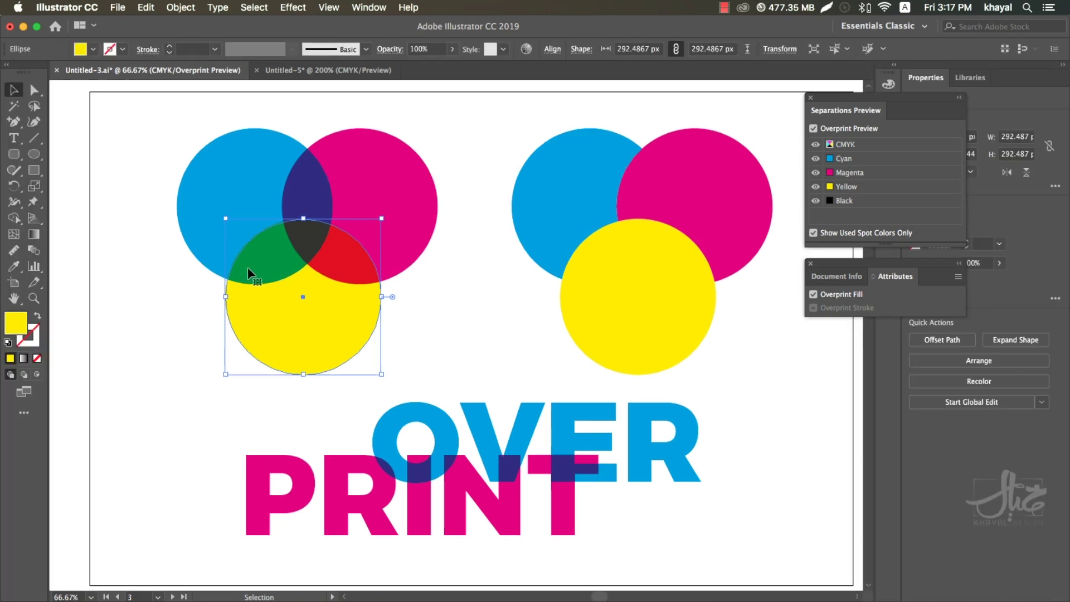
{"action": "left_click", "coordinate": [28, 155]}
{"action": "left_click_drag", "start_coordinate": [117, 319], "coordinate": [216, 434]}
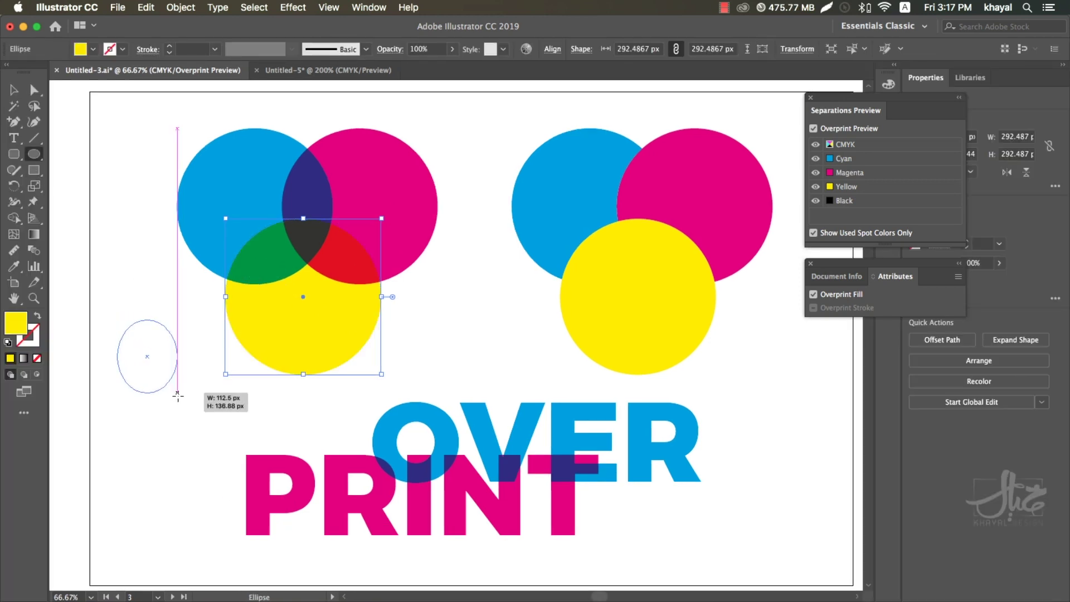
- Try 100% cyan on the test ellipse in the Color Picker, then delete the ellipse
{"action": "double_click", "coordinate": [22, 329]}
{"action": "left_click", "coordinate": [812, 429]}
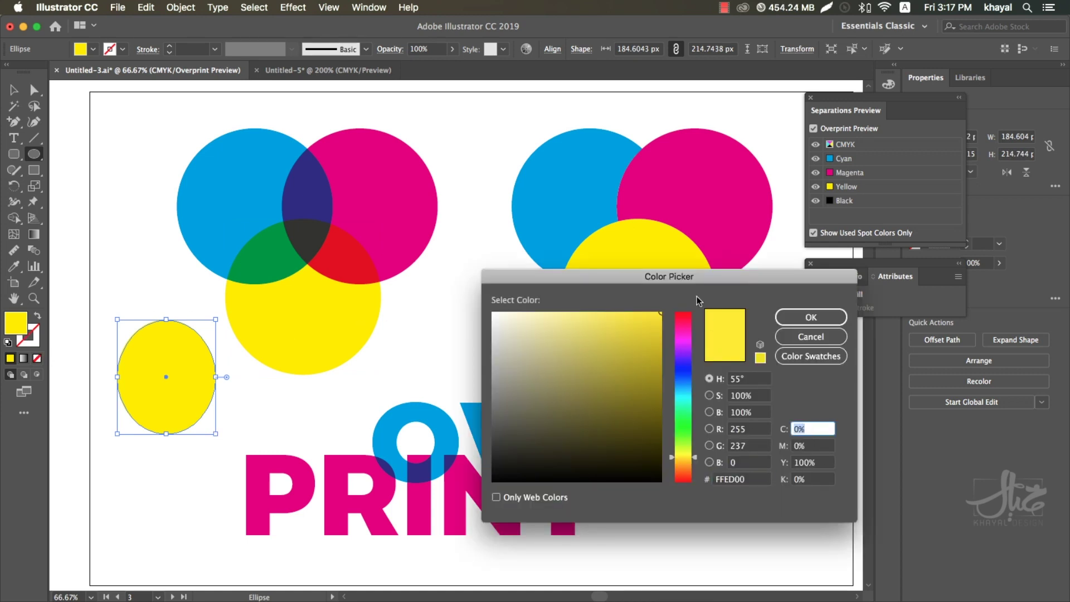
{"action": "left_click_drag", "start_coordinate": [693, 276], "coordinate": [551, 150]}
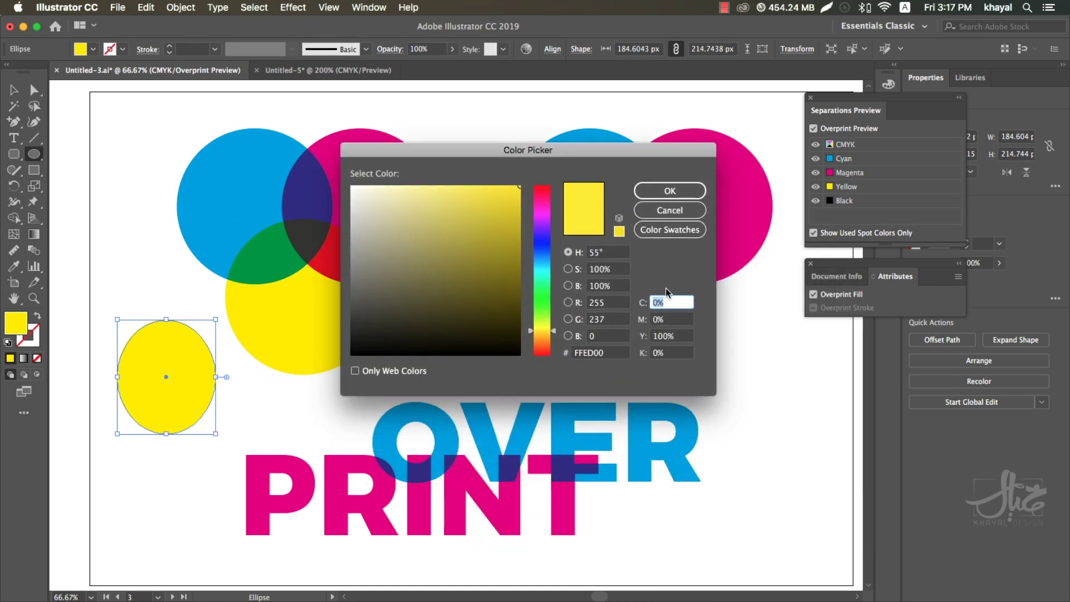
{"action": "type", "text": "100"}
{"action": "left_click", "coordinate": [675, 336]}
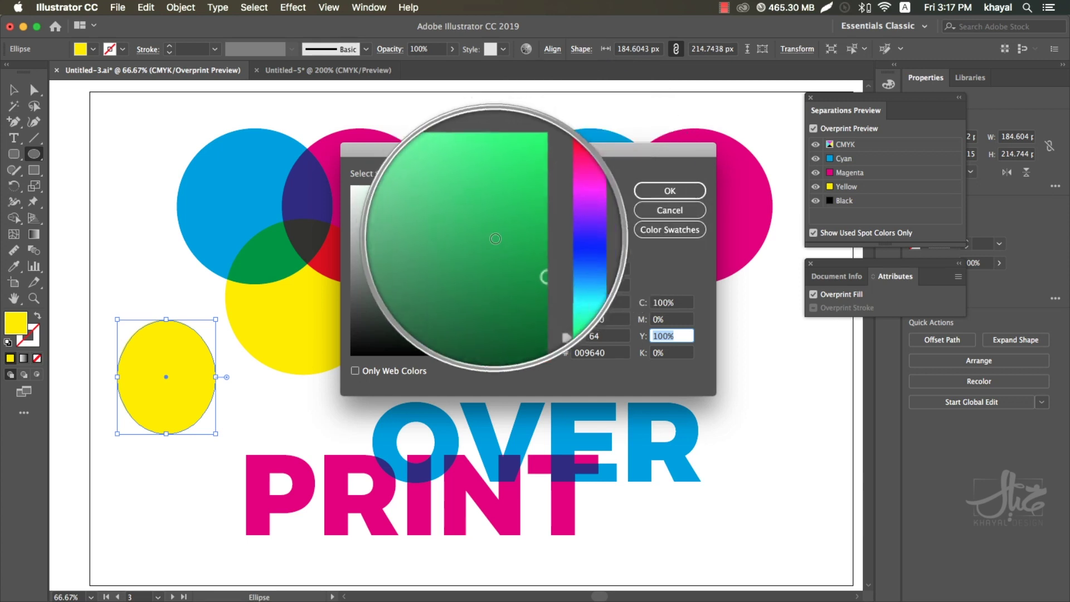
{"action": "left_click", "coordinate": [668, 211]}
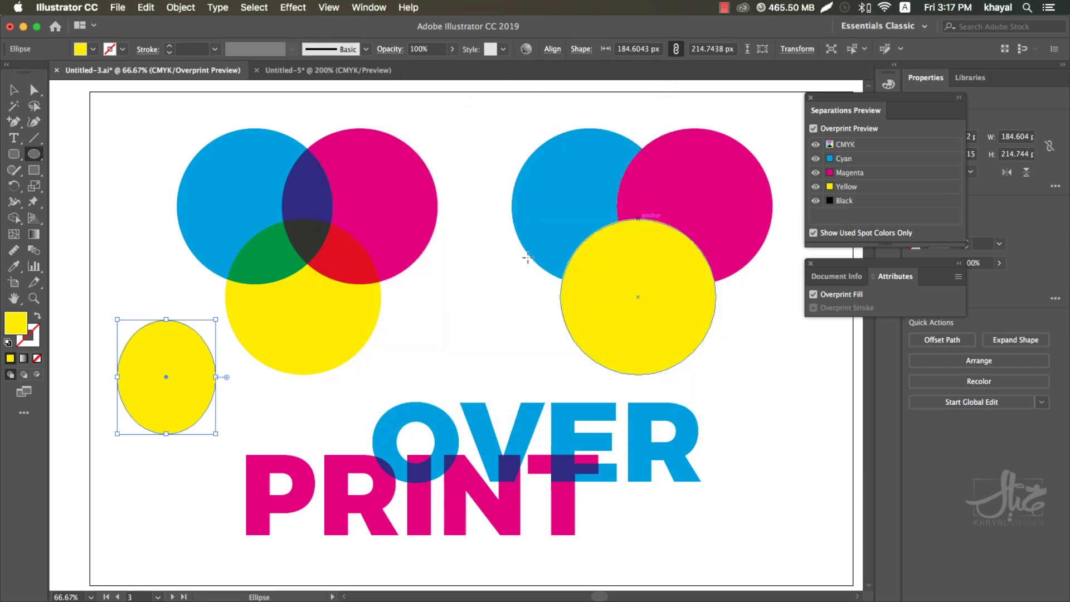
{"action": "left_click", "coordinate": [14, 89]}
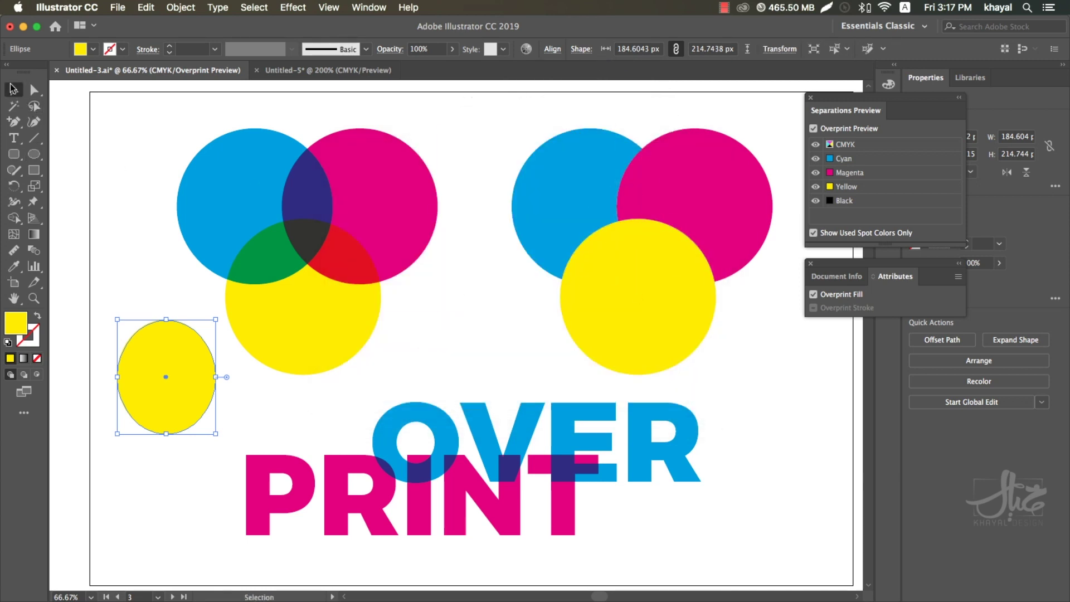
{"action": "key", "text": "Delete"}
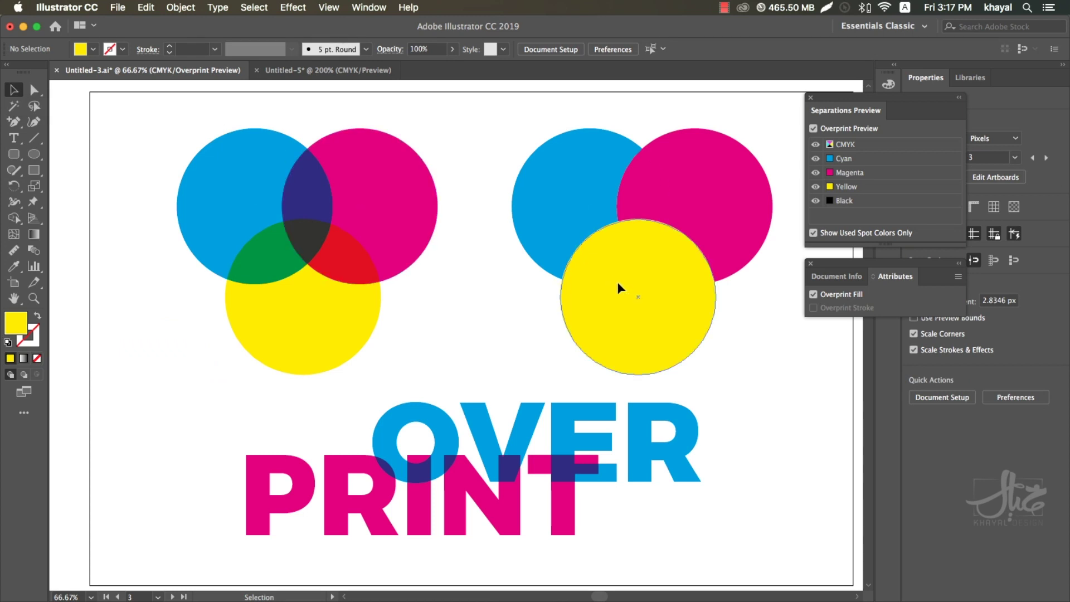
{"action": "left_click", "coordinate": [604, 241]}
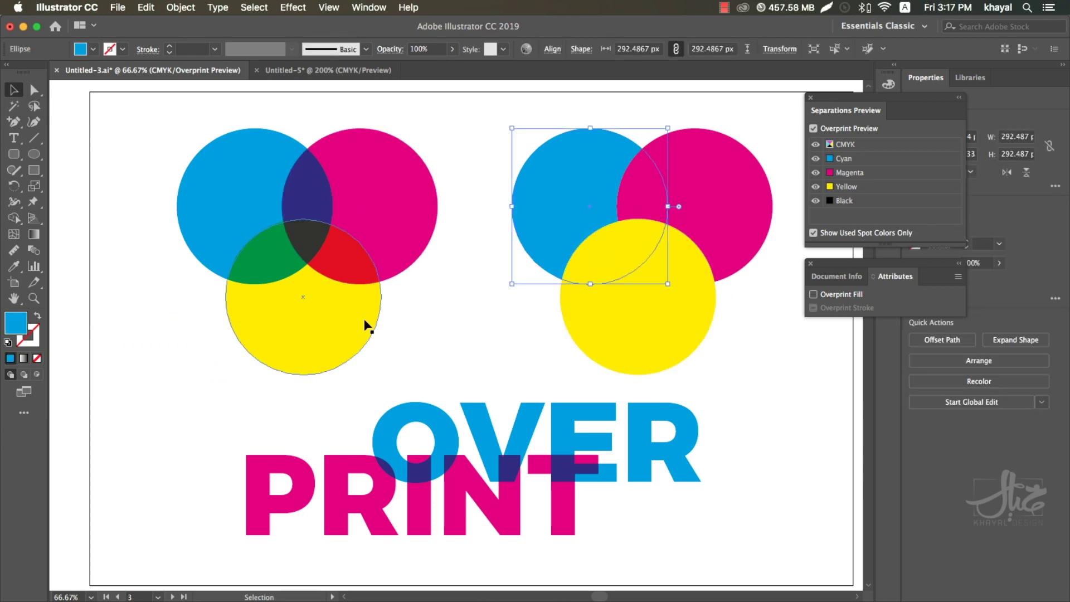
{"action": "left_click", "coordinate": [435, 321]}
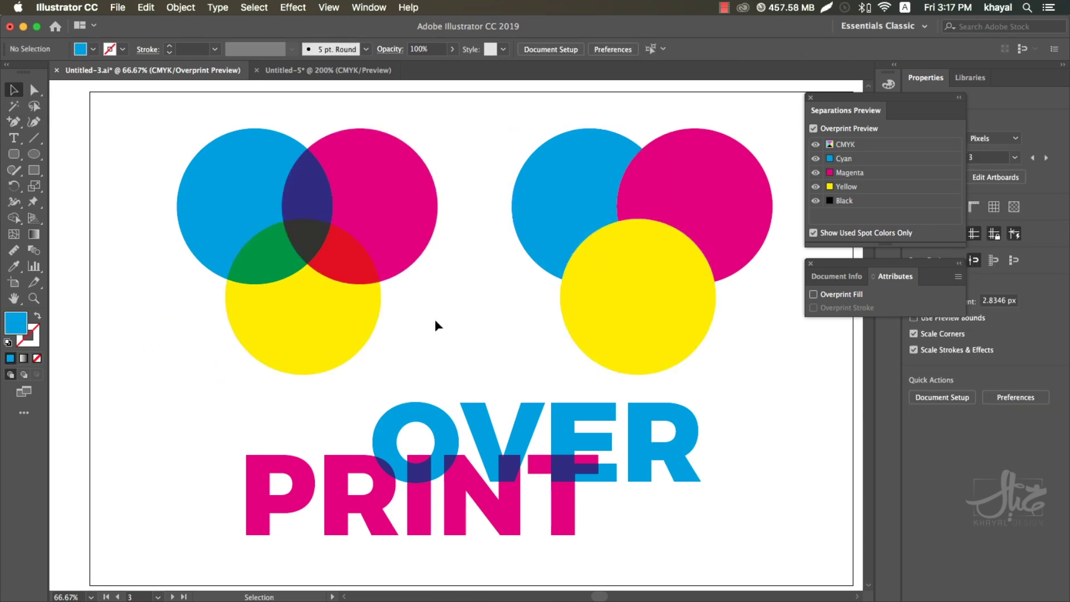
{"action": "left_click", "coordinate": [355, 7]}
{"action": "mouse_move", "coordinate": [329, 8]}
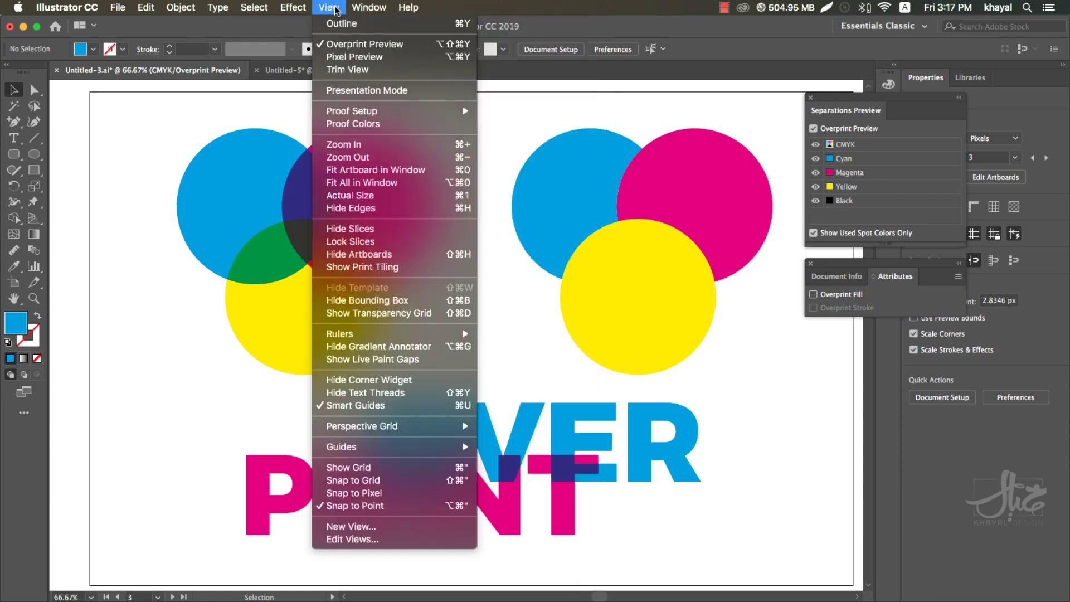
{"action": "left_click", "coordinate": [337, 45]}
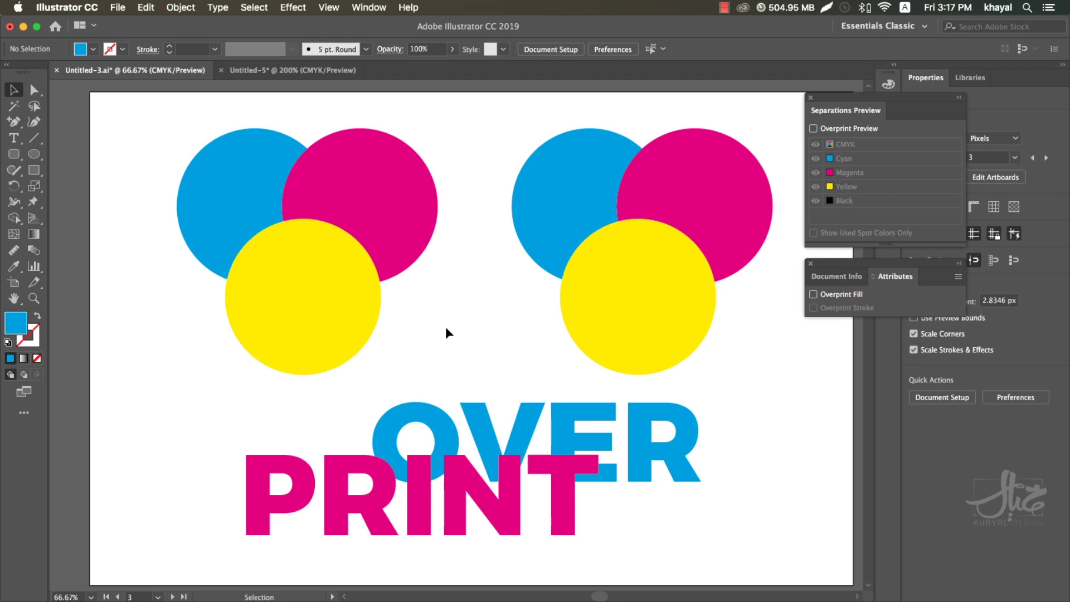
{"action": "left_click", "coordinate": [339, 8]}
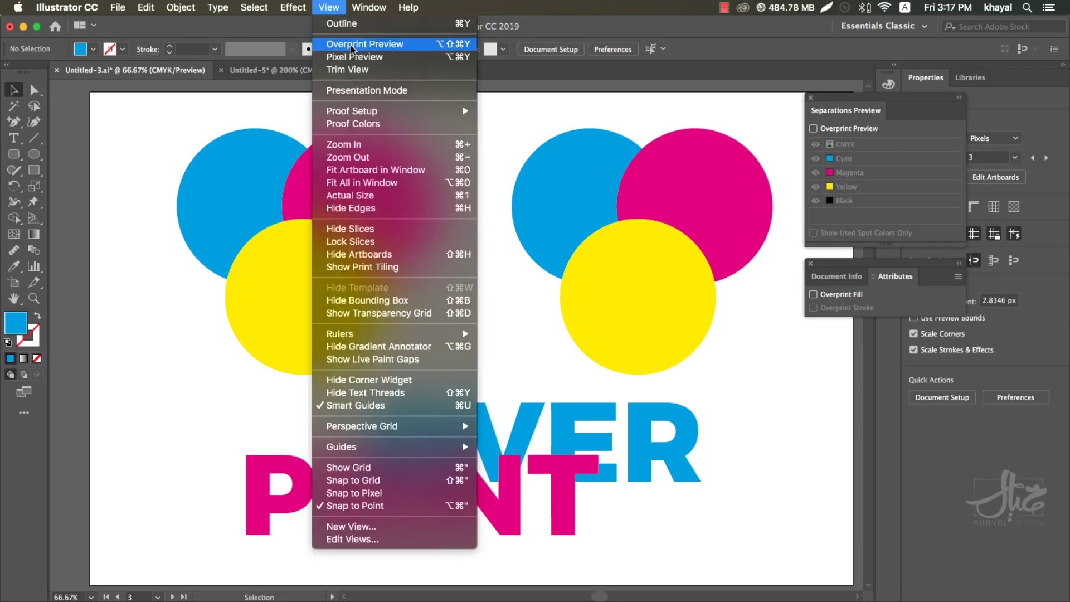
{"action": "left_click", "coordinate": [248, 372]}
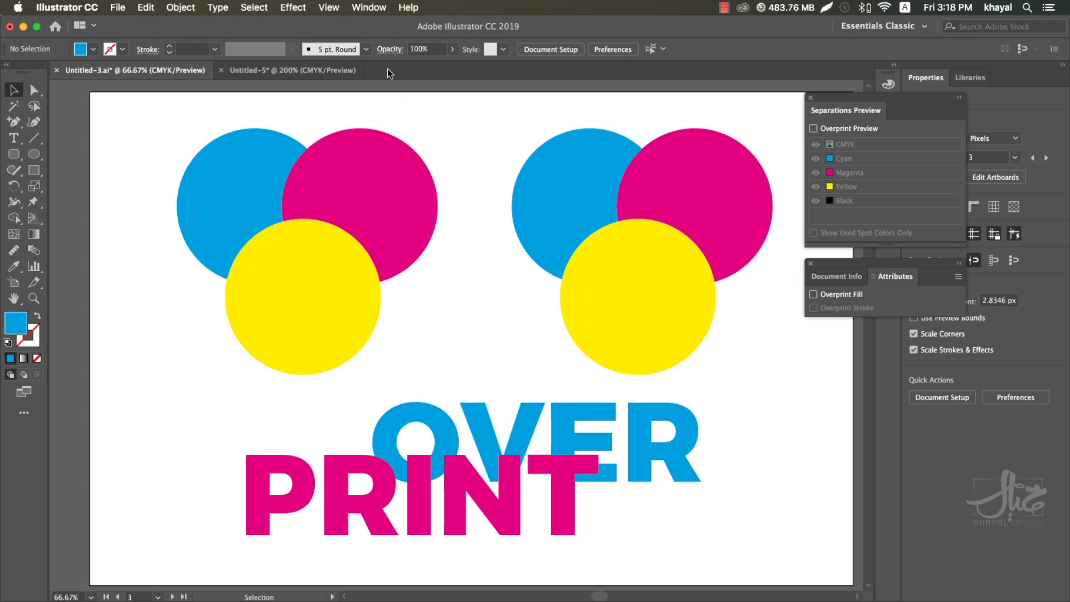
{"action": "left_click", "coordinate": [332, 8]}
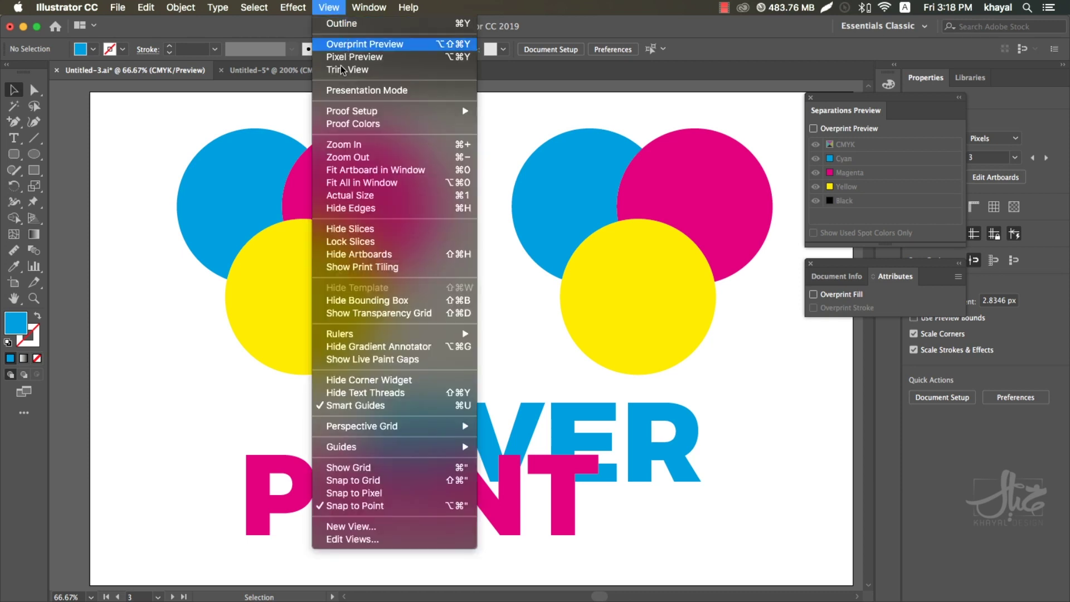
{"action": "left_click", "coordinate": [348, 44]}
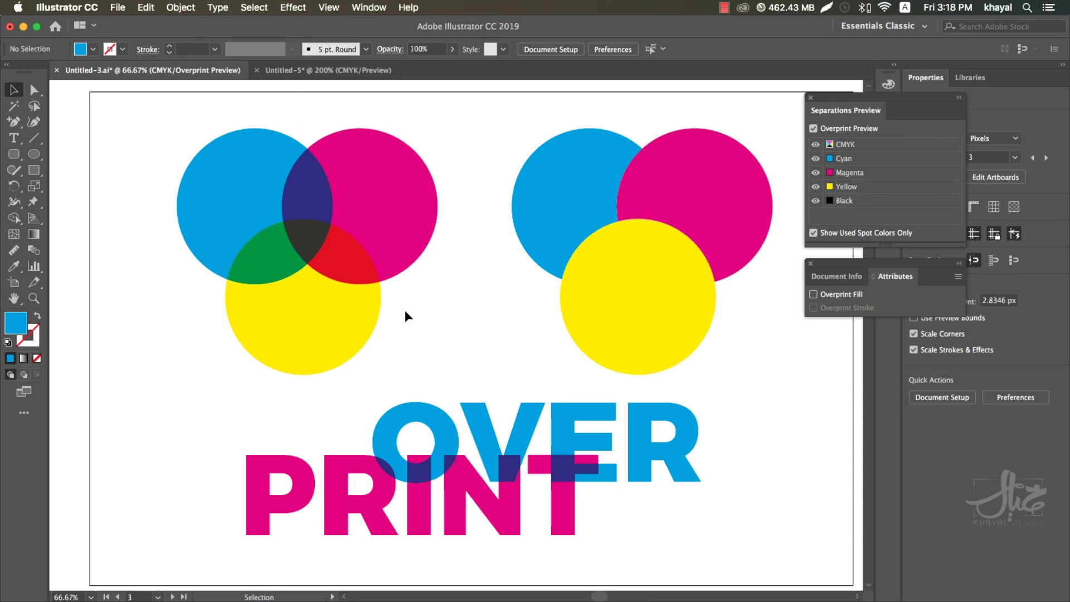
- Select the right set's cyan, magenta and yellow circles in turn, and toggle cyan ink off and on
{"action": "scroll", "coordinate": [669, 168], "scroll_direction": "right", "scroll_amount": 3}
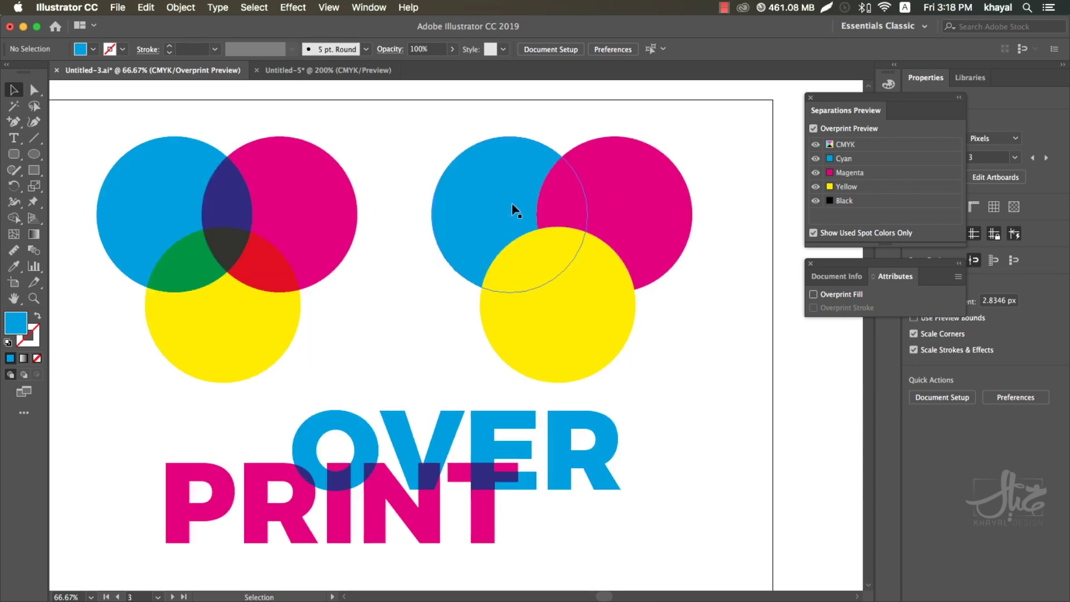
{"action": "left_click", "coordinate": [513, 208]}
{"action": "left_click", "coordinate": [602, 196]}
{"action": "left_click", "coordinate": [585, 312]}
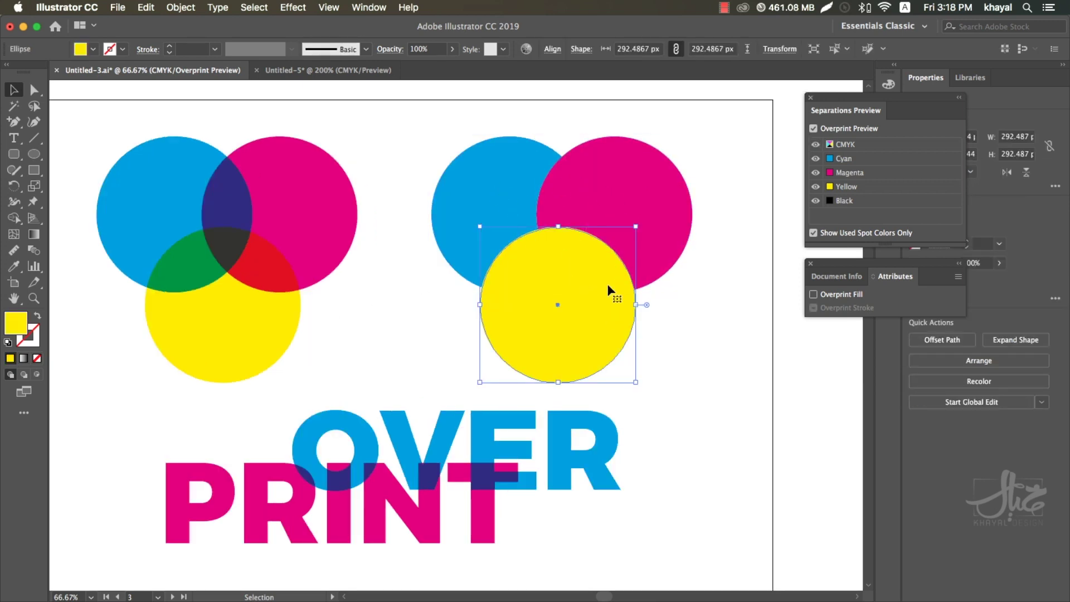
{"action": "left_click", "coordinate": [713, 262]}
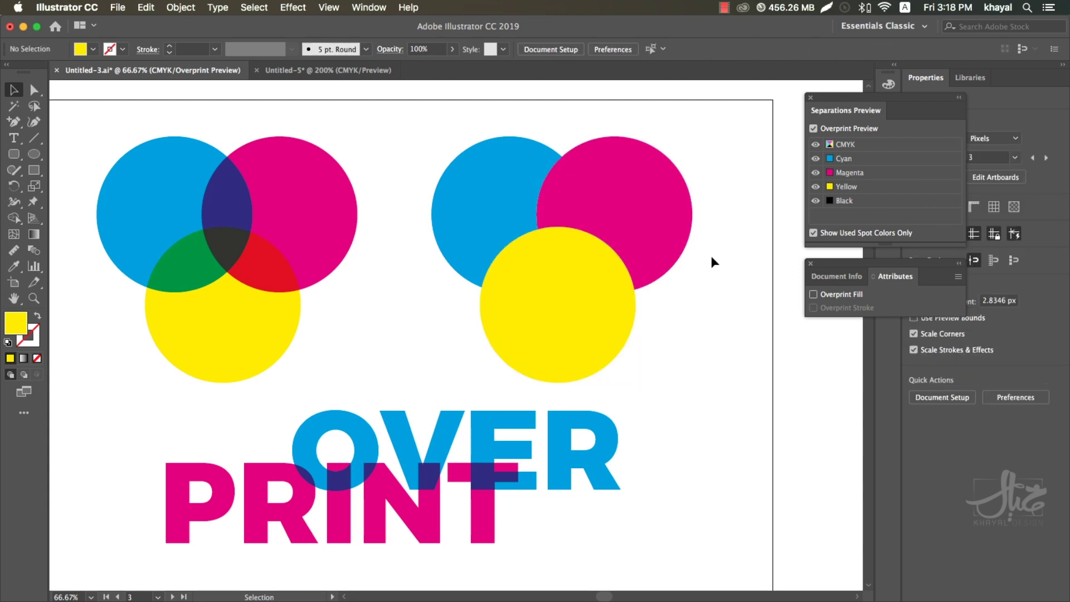
{"action": "left_click", "coordinate": [814, 159]}
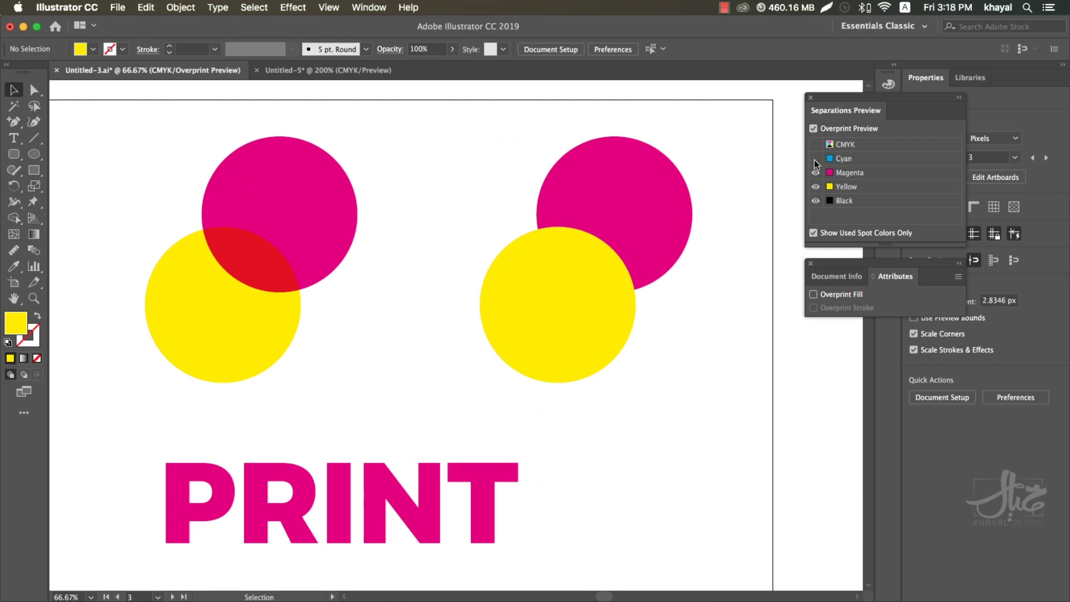
{"action": "left_click", "coordinate": [814, 159]}
- Hide magenta ink and nudge the right magenta circle about 23 px left, revealing a white knockout
{"action": "left_click", "coordinate": [515, 186]}
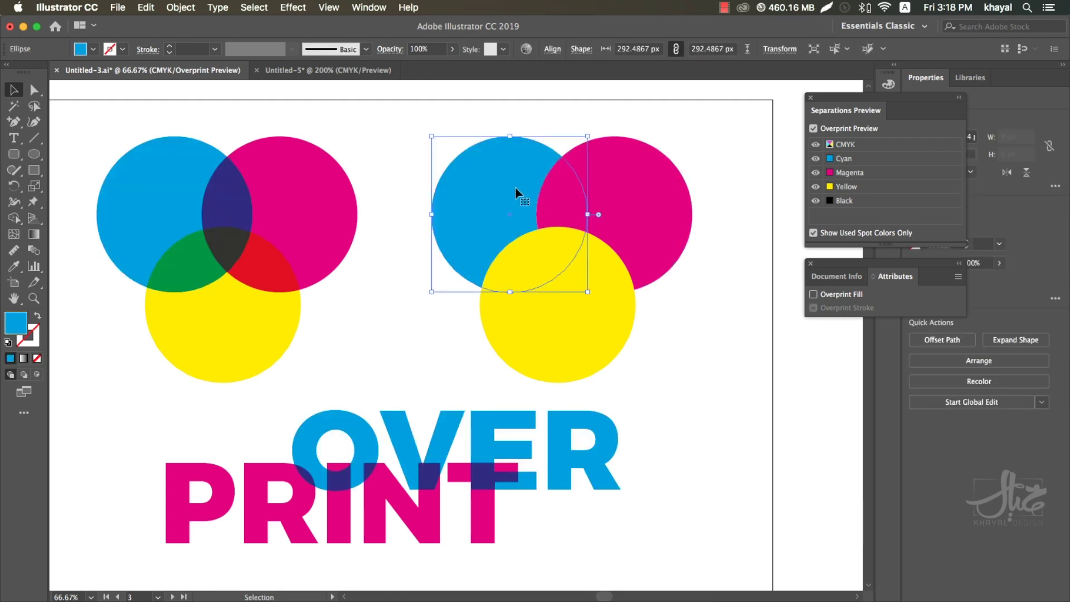
{"action": "left_click", "coordinate": [816, 173]}
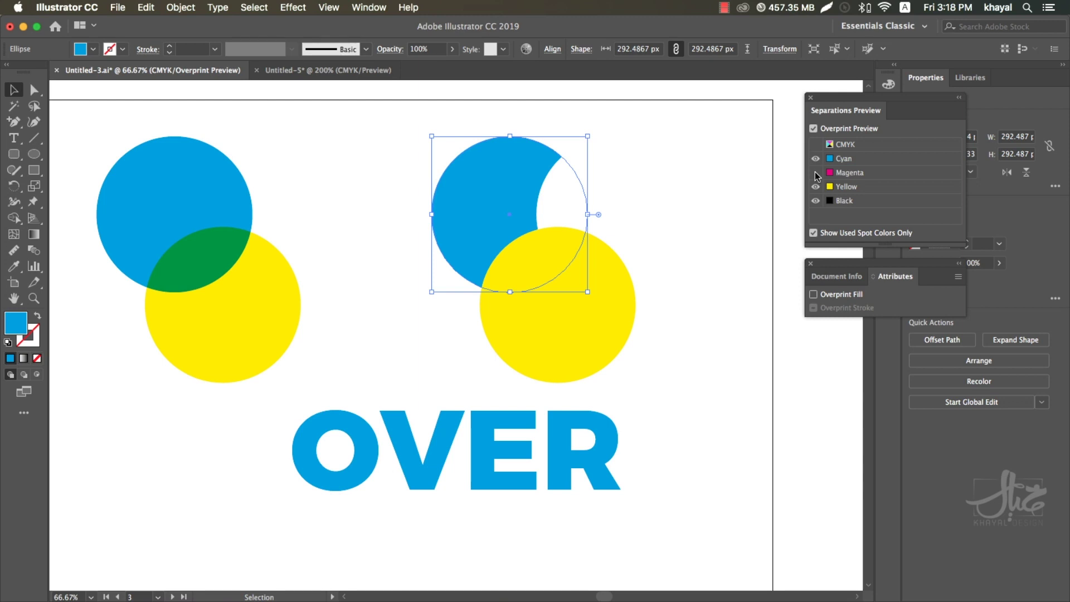
{"action": "mouse_move", "coordinate": [518, 199]}
{"action": "left_mouse_down"}
{"action": "mouse_move", "coordinate": [617, 190]}
{"action": "mouse_move", "coordinate": [641, 170]}
{"action": "mouse_move", "coordinate": [629, 192]}
{"action": "left_mouse_up"}
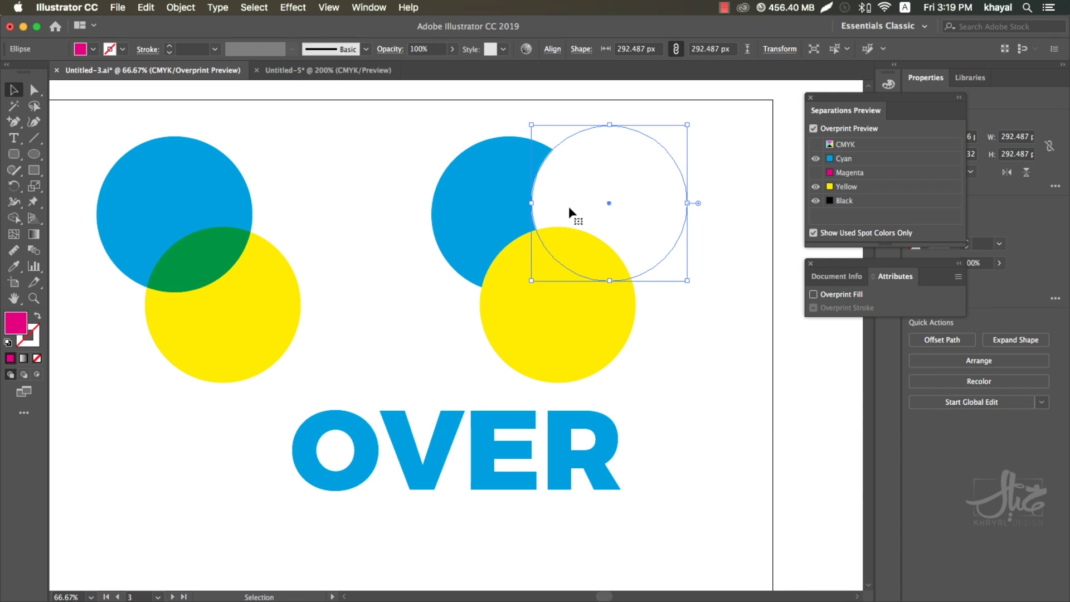
{"action": "left_click_drag", "start_coordinate": [569, 205], "coordinate": [556, 205]}
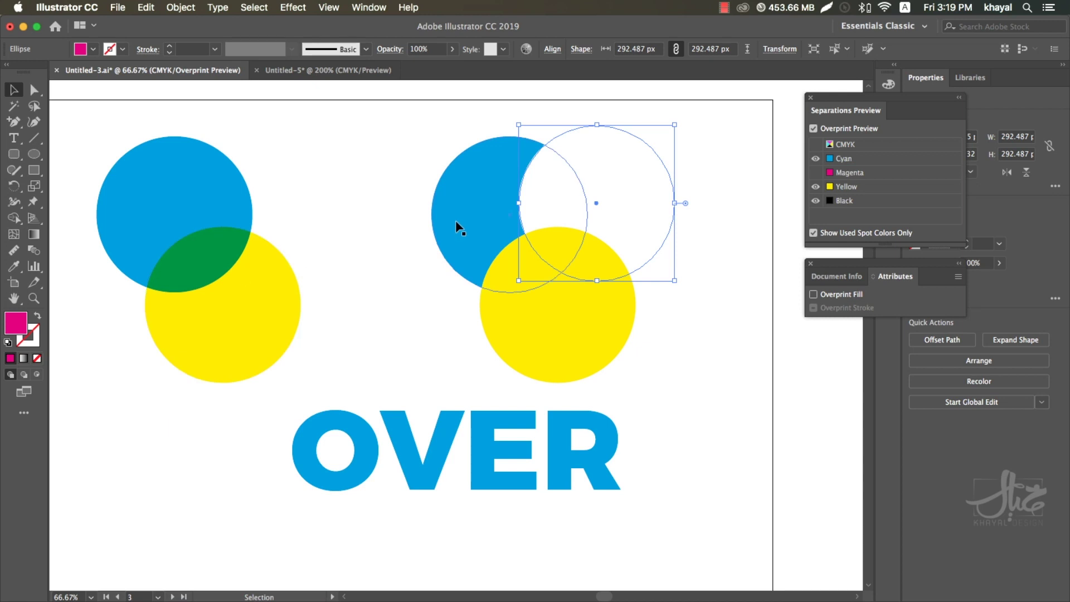
{"action": "left_click_drag", "start_coordinate": [620, 192], "coordinate": [634, 200]}
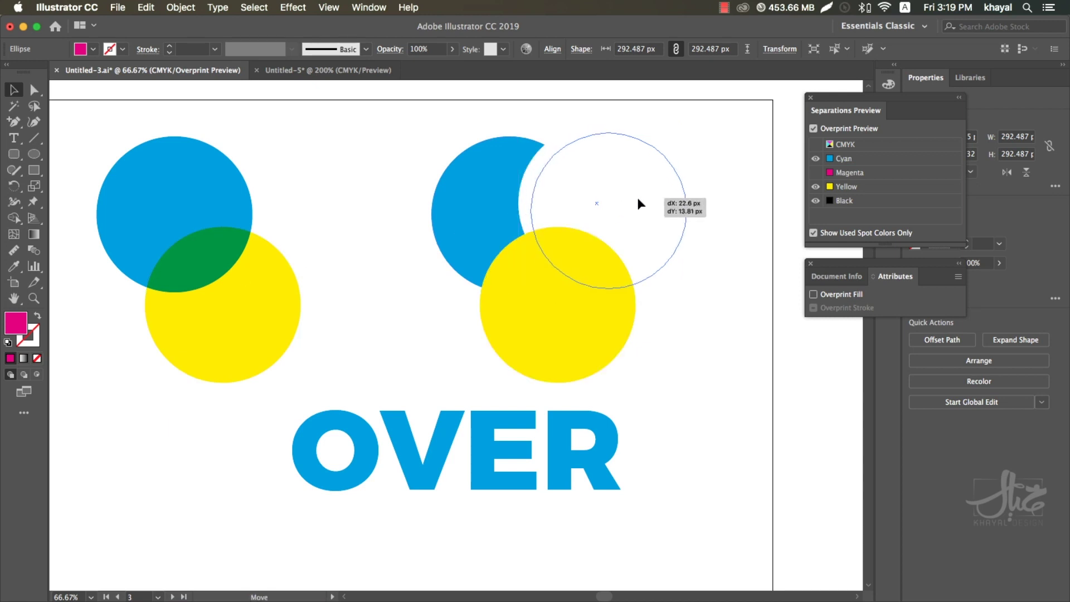
{"action": "left_click_drag", "start_coordinate": [573, 177], "coordinate": [571, 176]}
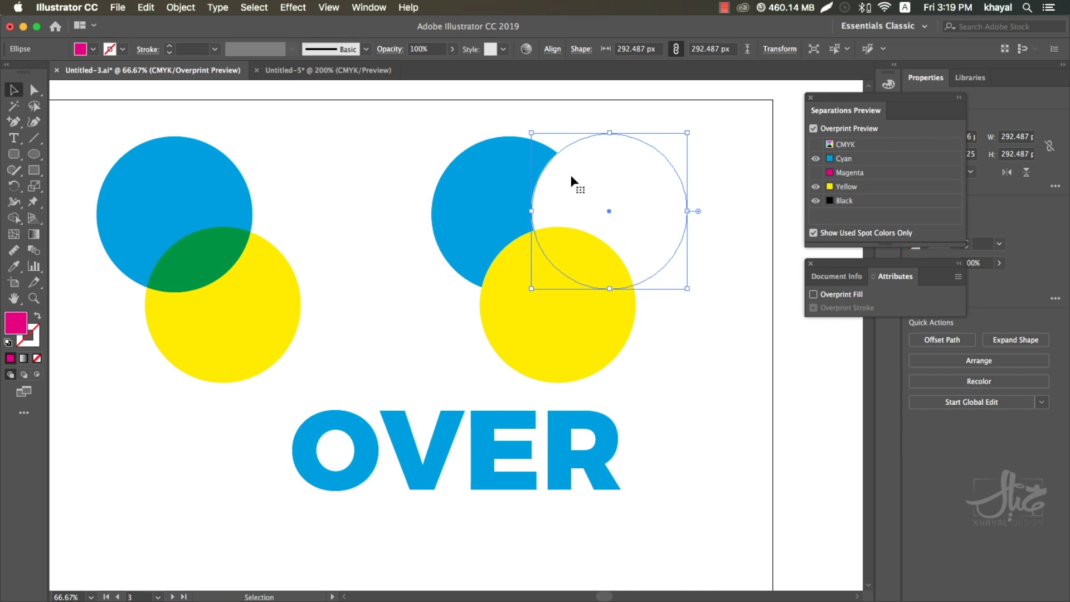
{"action": "left_click", "coordinate": [202, 248]}
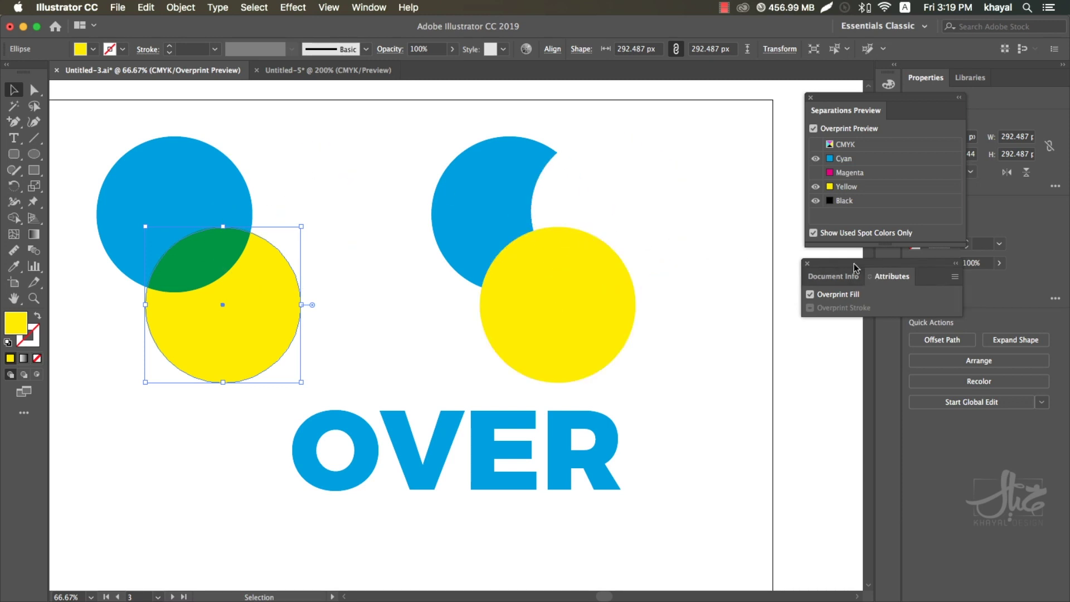
- Move the Attributes panel beside the circles and toggle Overprint Fill off and on for the left yellow circle
{"action": "left_click_drag", "start_coordinate": [896, 277], "coordinate": [366, 129]}
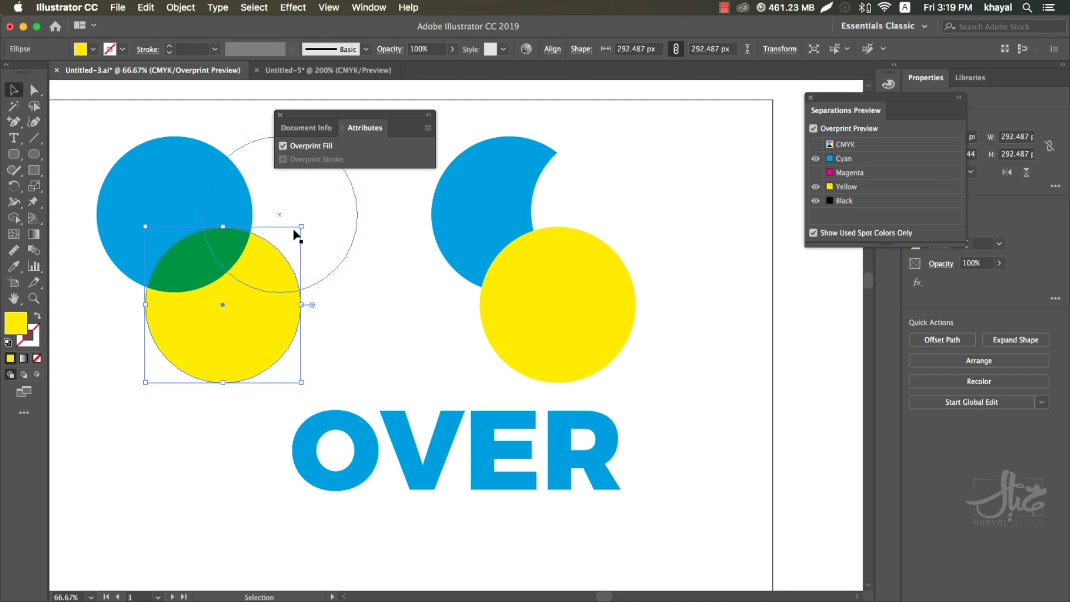
{"action": "left_click", "coordinate": [301, 146]}
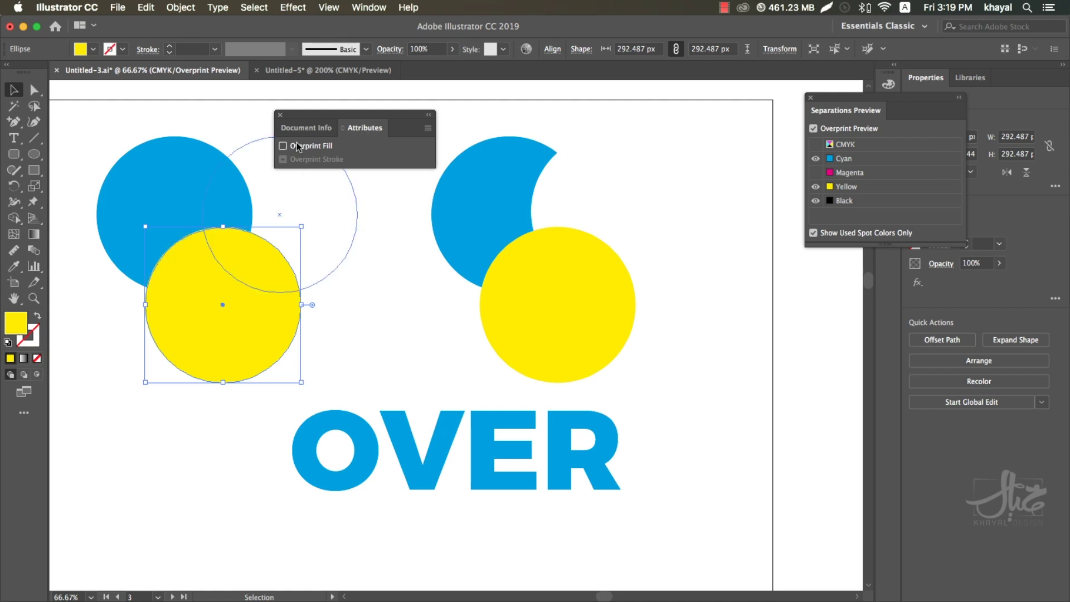
{"action": "left_click", "coordinate": [300, 147]}
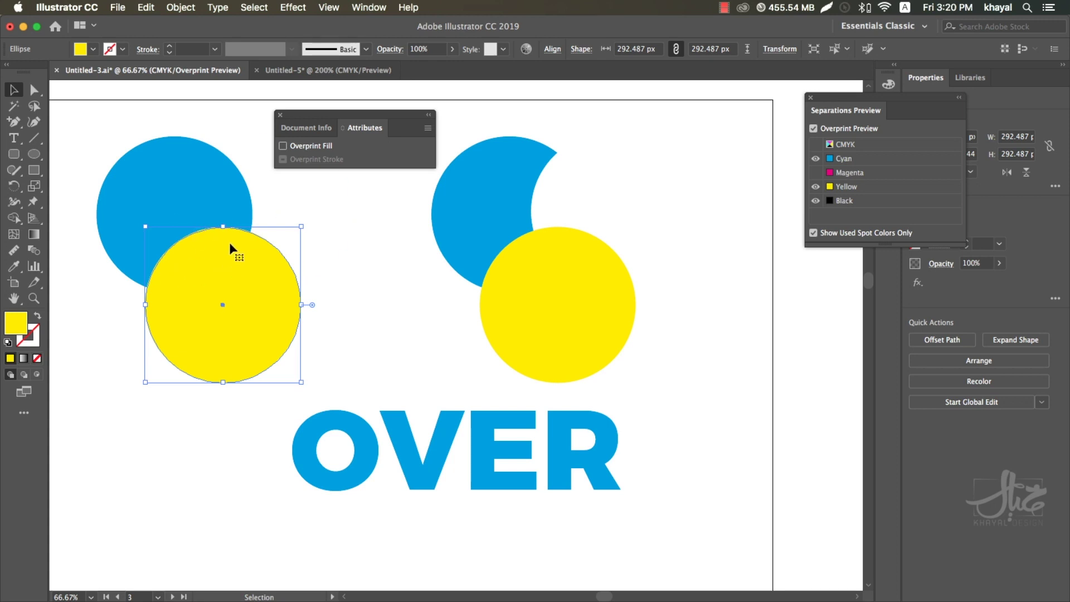
{"action": "left_click", "coordinate": [283, 146]}
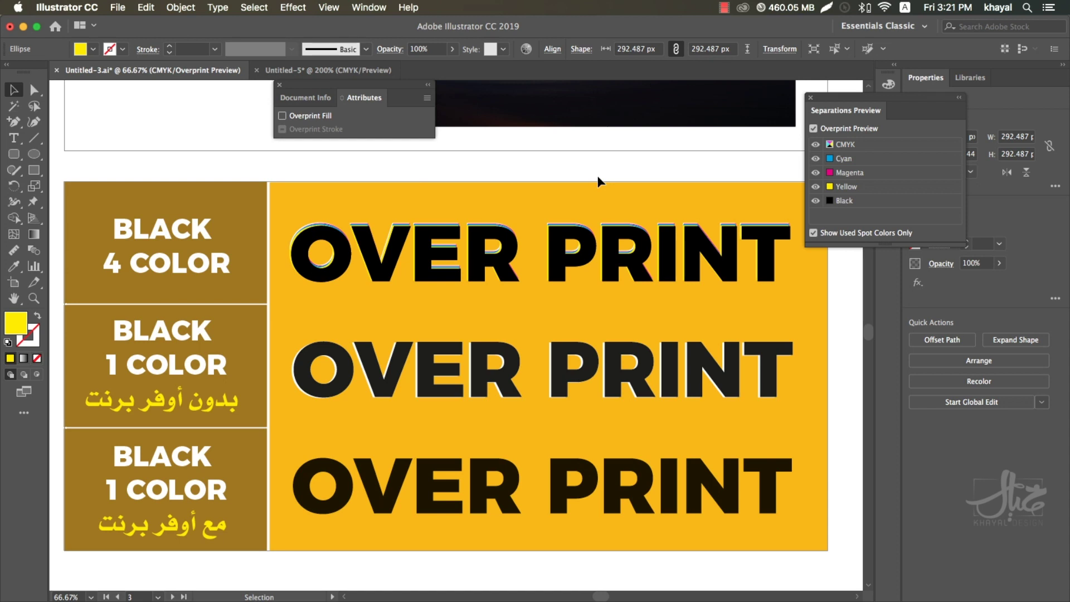
- Select the top BLACK 4 COLOR OVER PRINT text group
{"action": "left_click", "coordinate": [487, 273]}
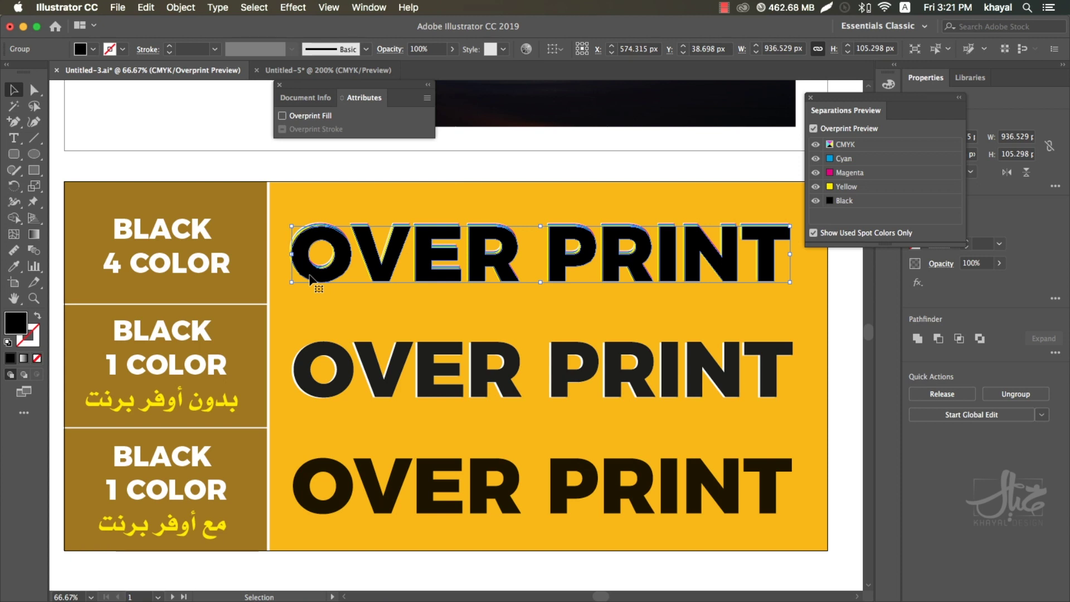
- Inspect the top text's four-colour black CMYK values in the Color Picker, cancelling without changes
{"action": "double_click", "coordinate": [29, 322]}
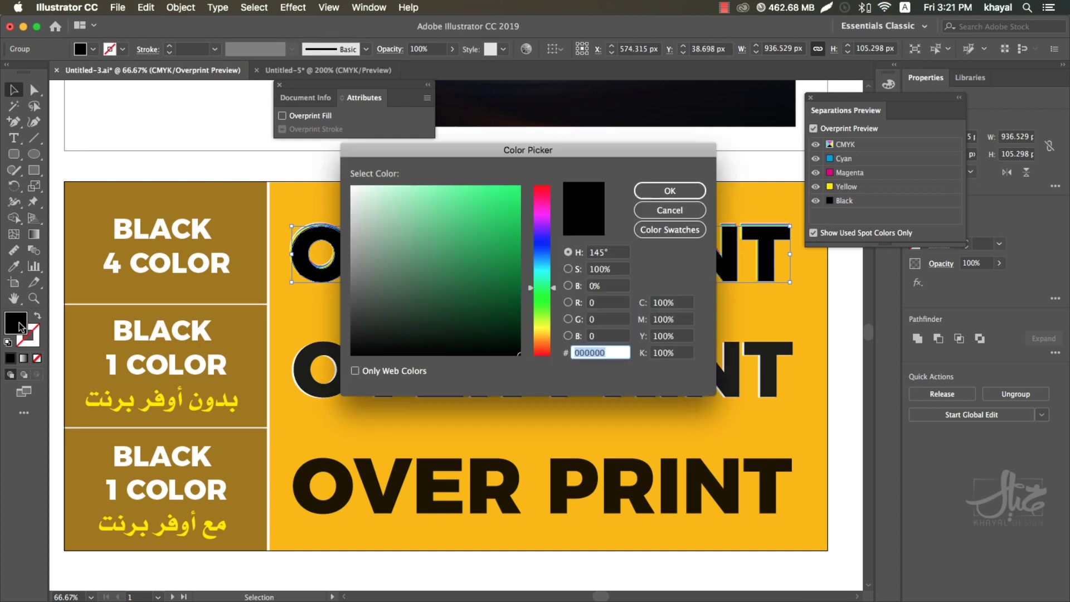
{"action": "left_click", "coordinate": [677, 303]}
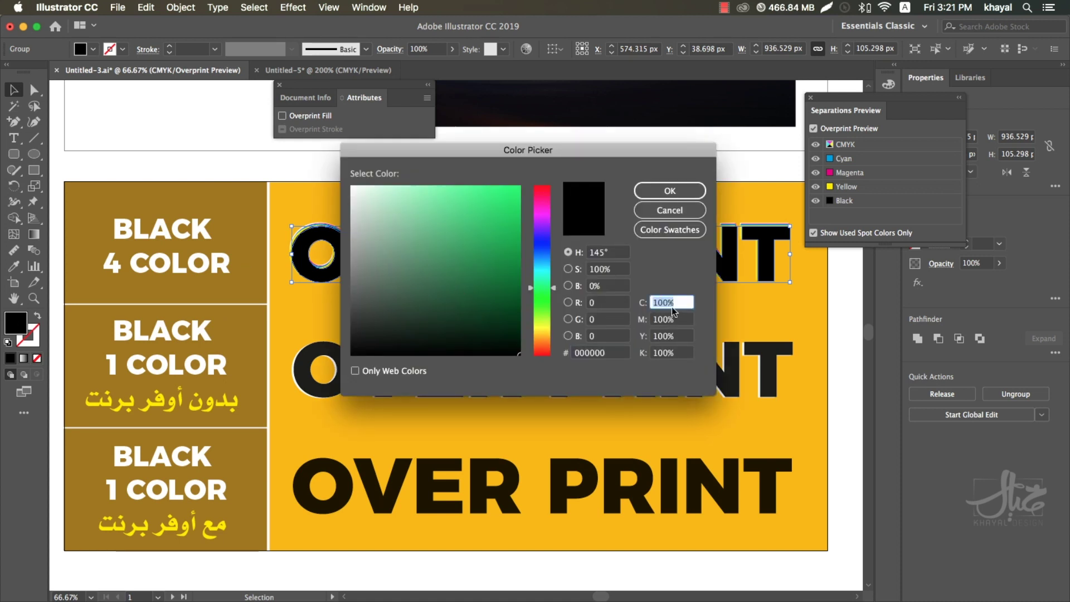
{"action": "left_click", "coordinate": [669, 212]}
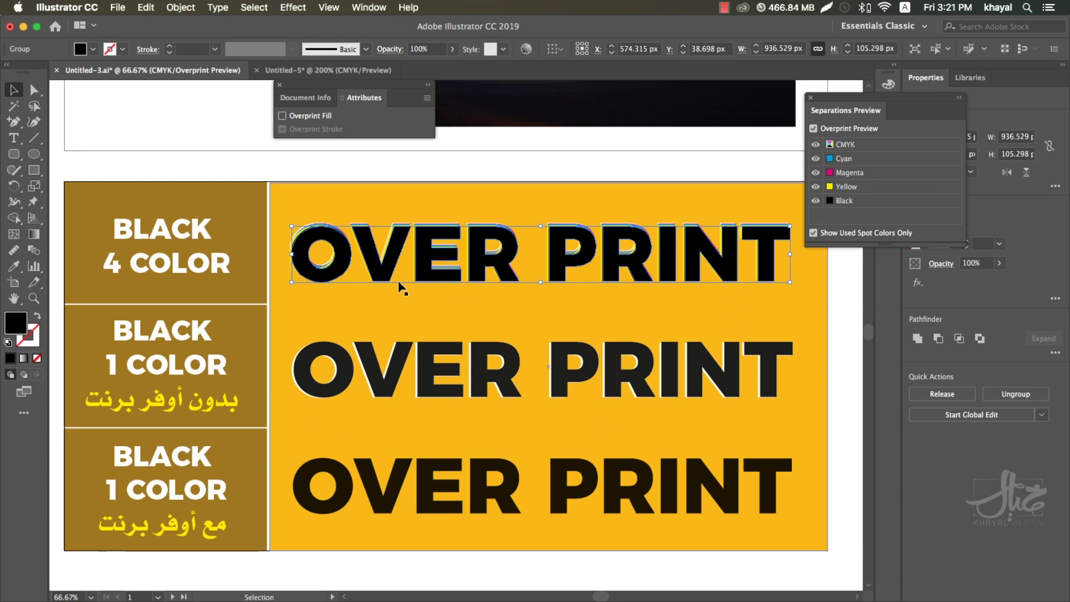
{"action": "double_click", "coordinate": [16, 322]}
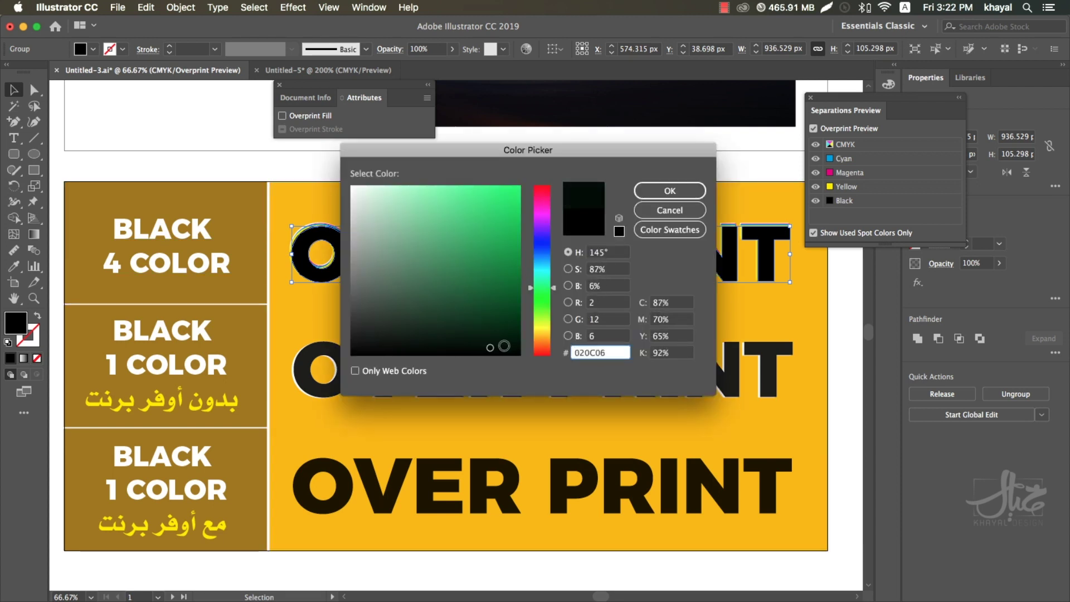
{"action": "mouse_move", "coordinate": [484, 349]}
{"action": "left_mouse_down"}
{"action": "mouse_move", "coordinate": [355, 353]}
{"action": "mouse_move", "coordinate": [524, 360]}
{"action": "left_mouse_up"}
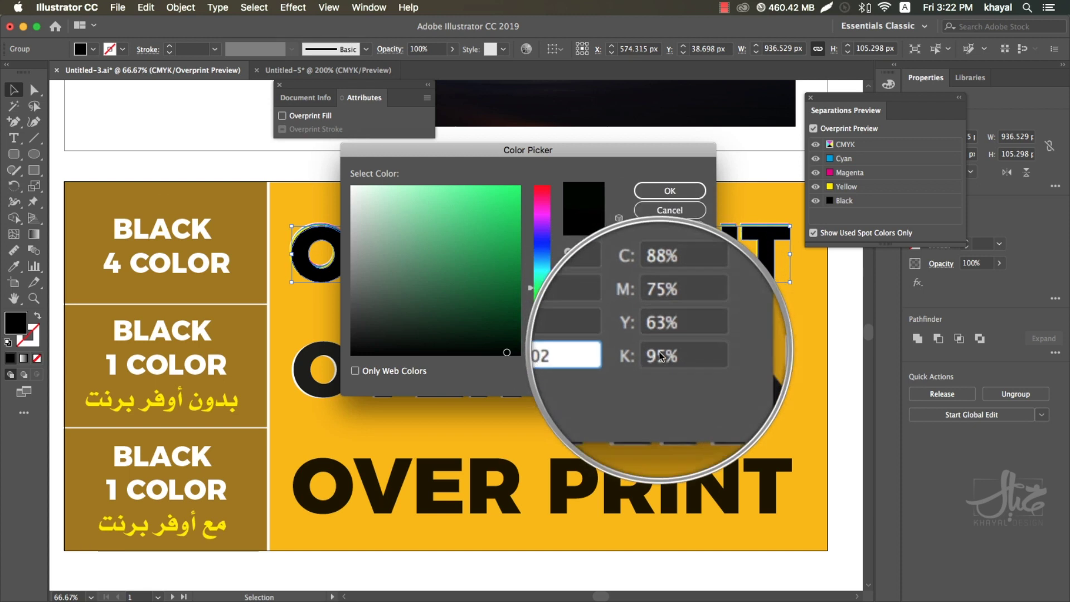
{"action": "left_click", "coordinate": [668, 212]}
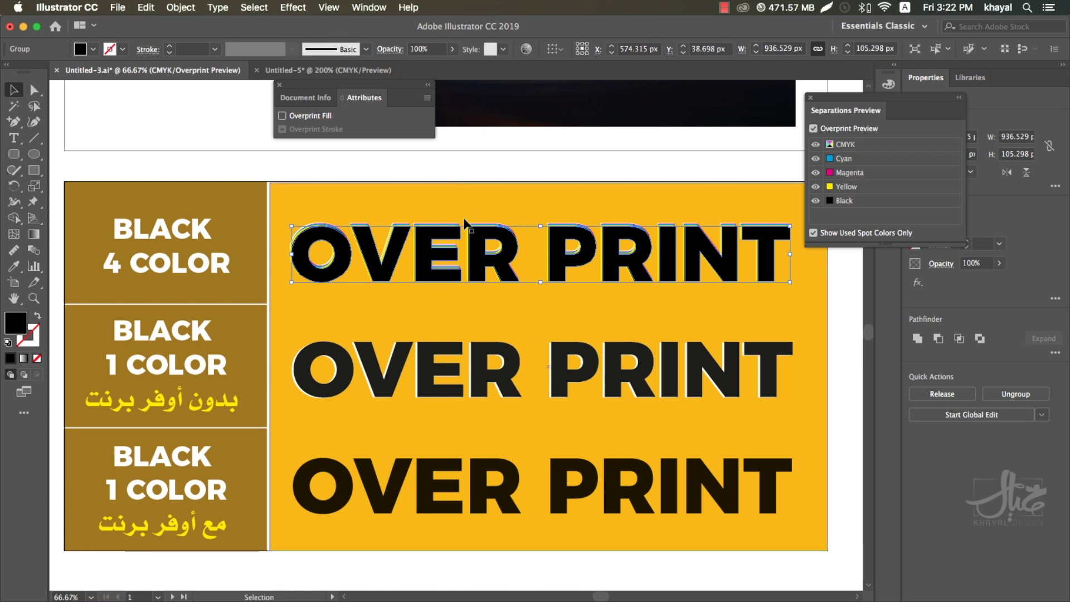
- Deselect the group and zoom in closely on the first OVER word
{"action": "left_click", "coordinate": [481, 191]}
{"action": "key", "text": "z"}
{"action": "left_click_drag", "start_coordinate": [267, 204], "coordinate": [540, 328]}
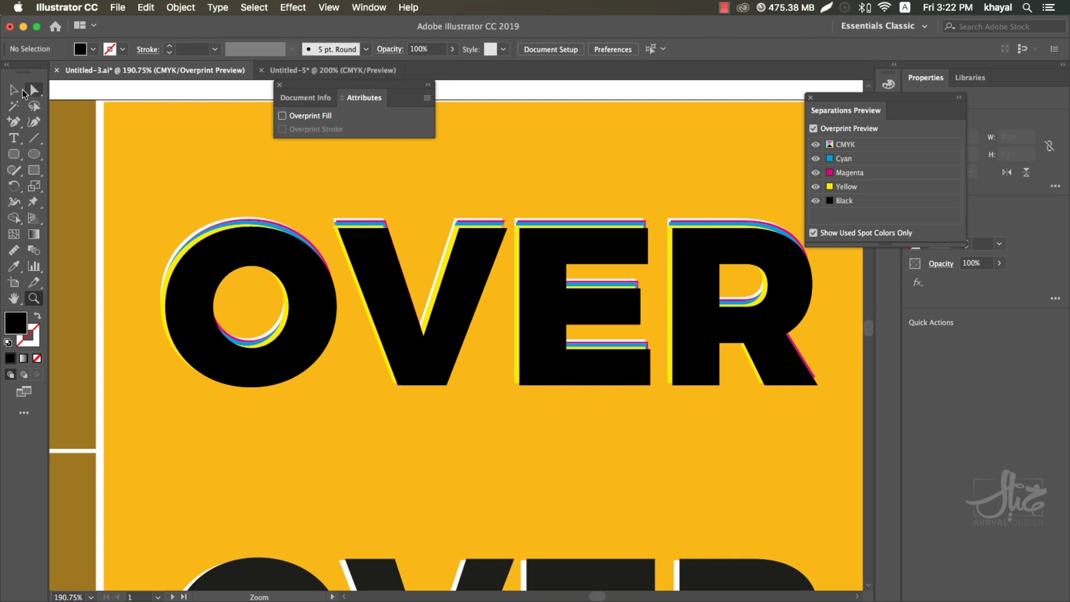
{"action": "left_click", "coordinate": [14, 89]}
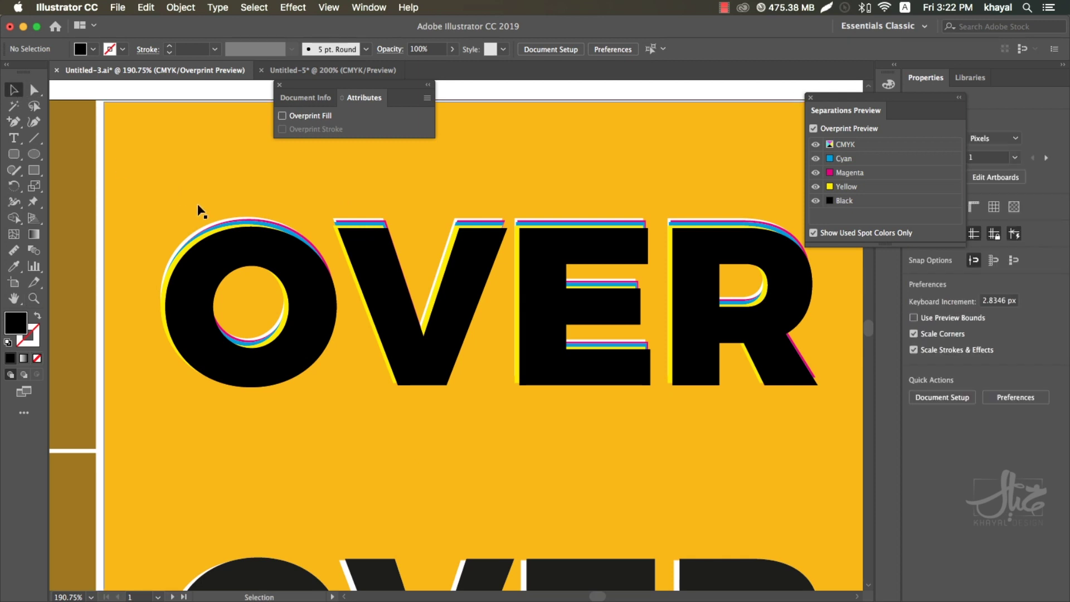
{"action": "left_click", "coordinate": [281, 258]}
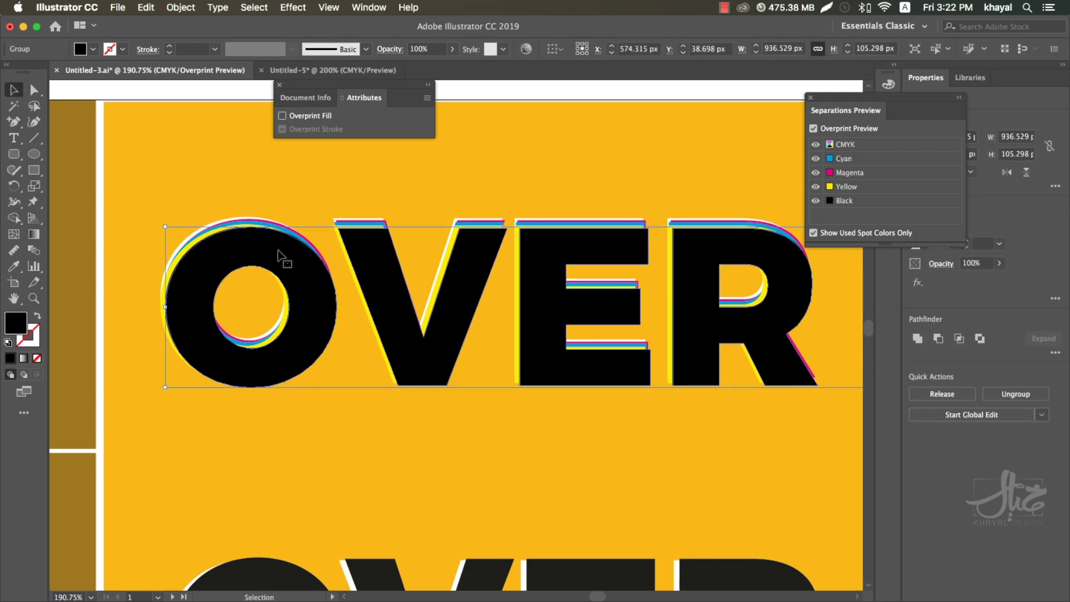
{"action": "double_click", "coordinate": [17, 322]}
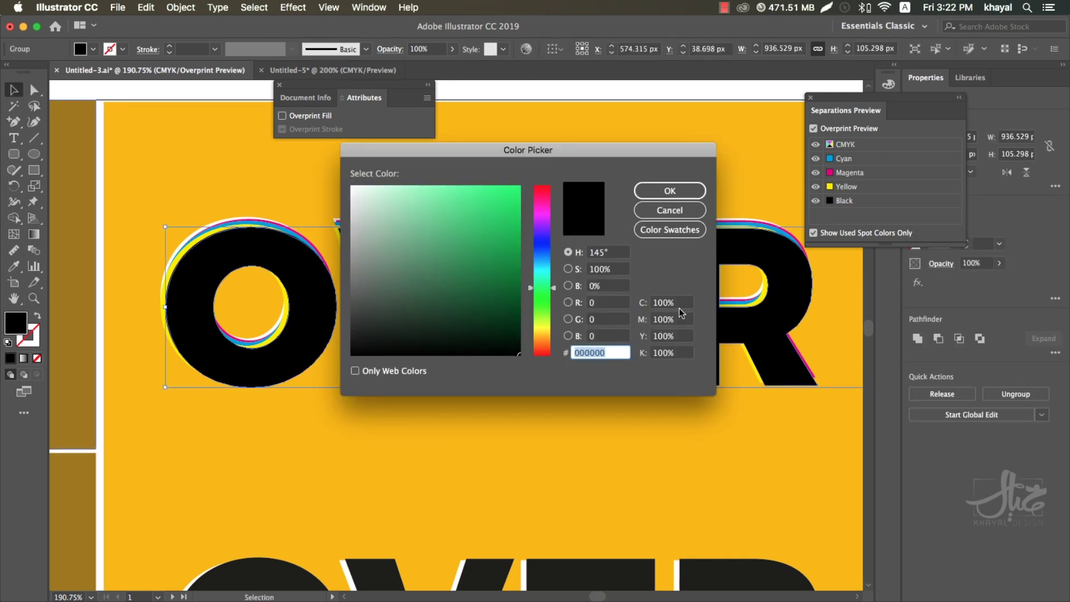
{"action": "left_click", "coordinate": [675, 304]}
{"action": "left_click", "coordinate": [671, 319]}
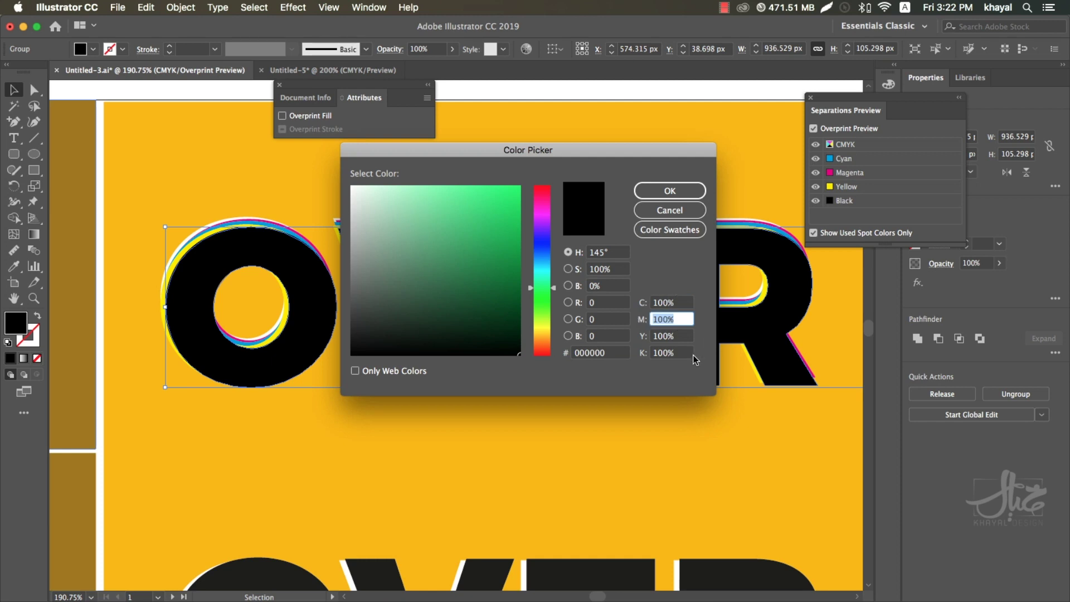
{"action": "left_click", "coordinate": [670, 191]}
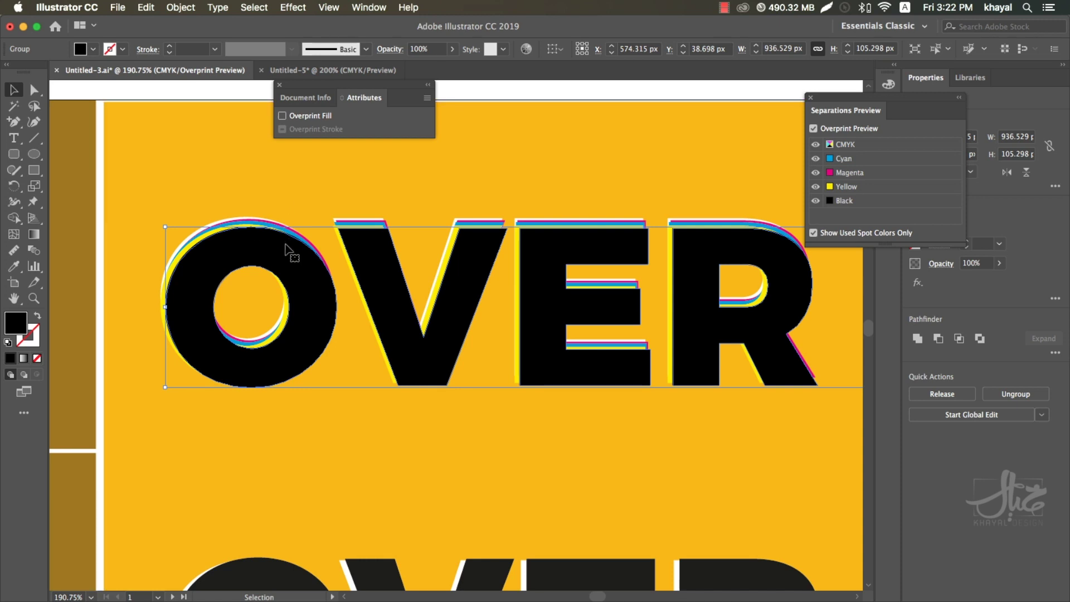
{"action": "key", "text": "ctrl+minus"}
{"action": "key", "text": "ctrl+minus"}
{"action": "key", "text": "ctrl+minus"}
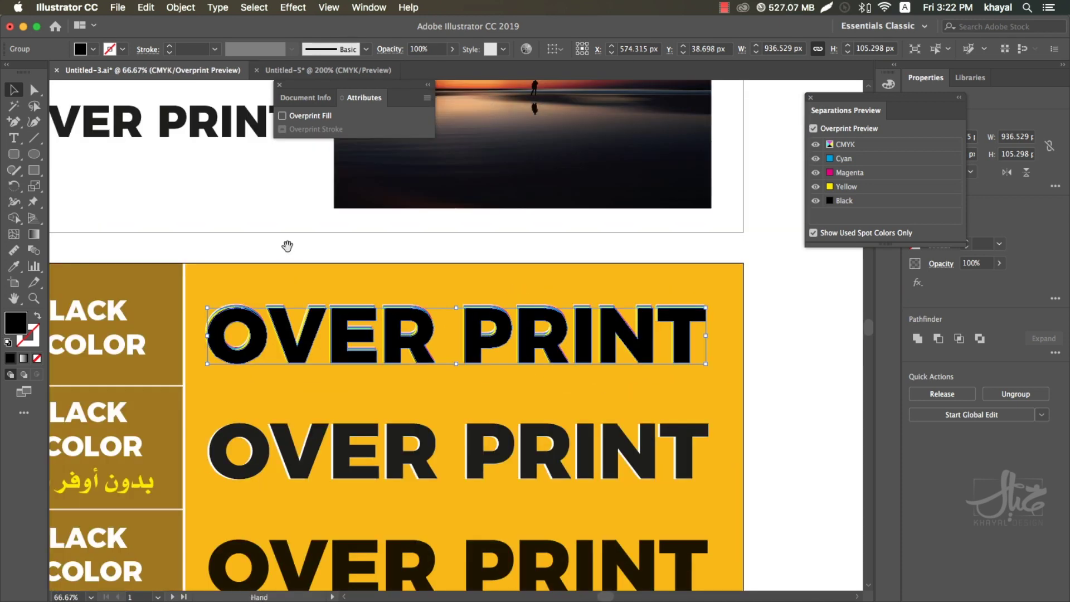
{"action": "left_click_drag", "start_coordinate": [287, 246], "coordinate": [326, 225]}
{"action": "left_click", "coordinate": [327, 226]}
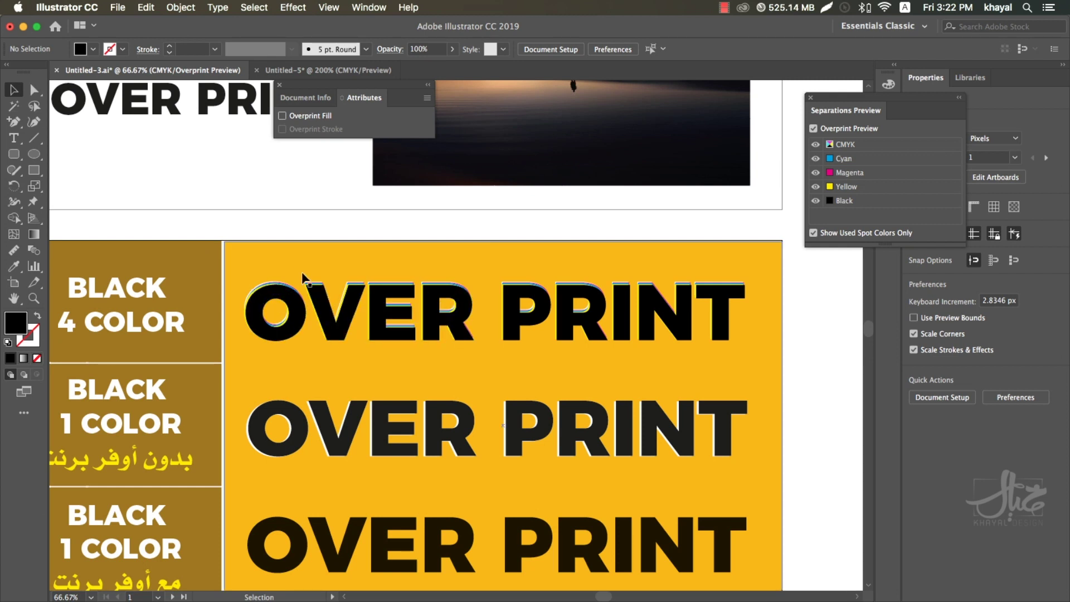
{"action": "scroll", "coordinate": [275, 306], "scroll_direction": "down", "scroll_amount": 3}
{"action": "scroll", "coordinate": [275, 306], "scroll_direction": "left", "scroll_amount": 4}
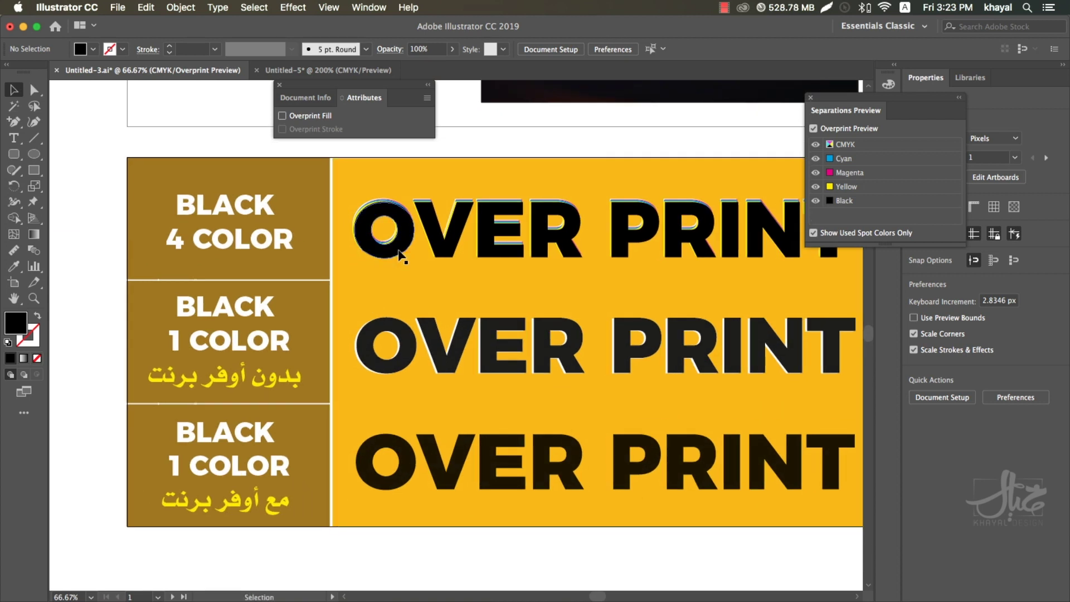
- Select the middle OVER PRINT group and confirm its fill is 100% K in the Color Picker
{"action": "left_click", "coordinate": [413, 346]}
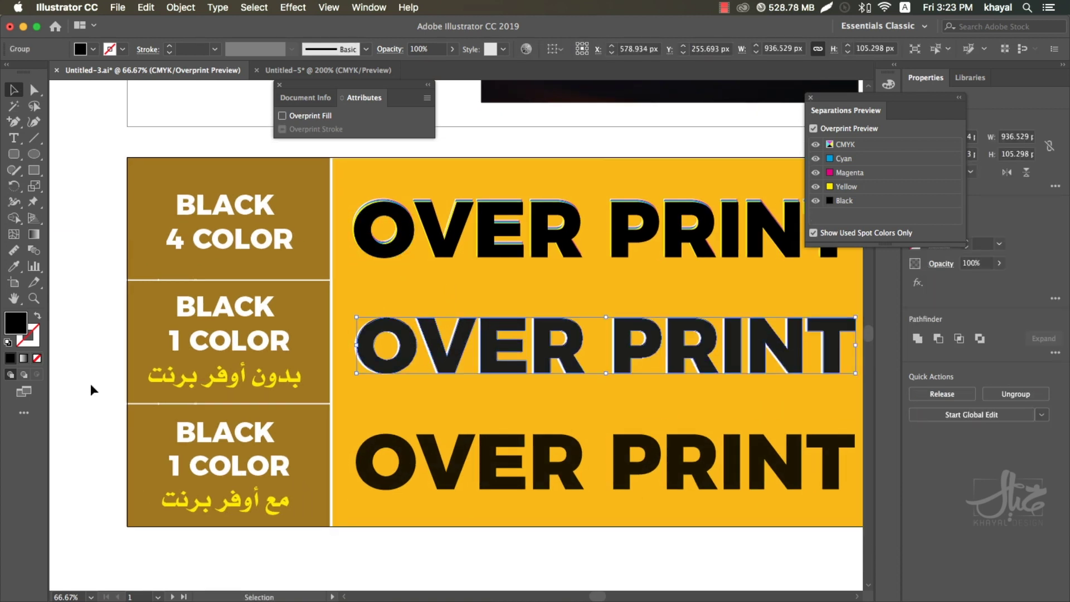
{"action": "double_click", "coordinate": [16, 324]}
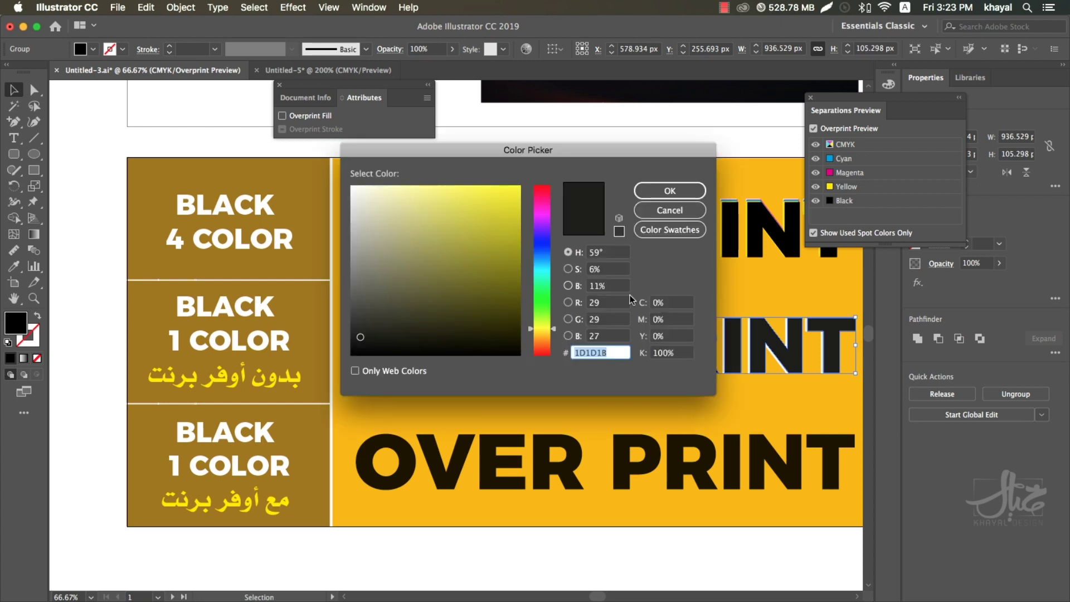
{"action": "left_click", "coordinate": [678, 353]}
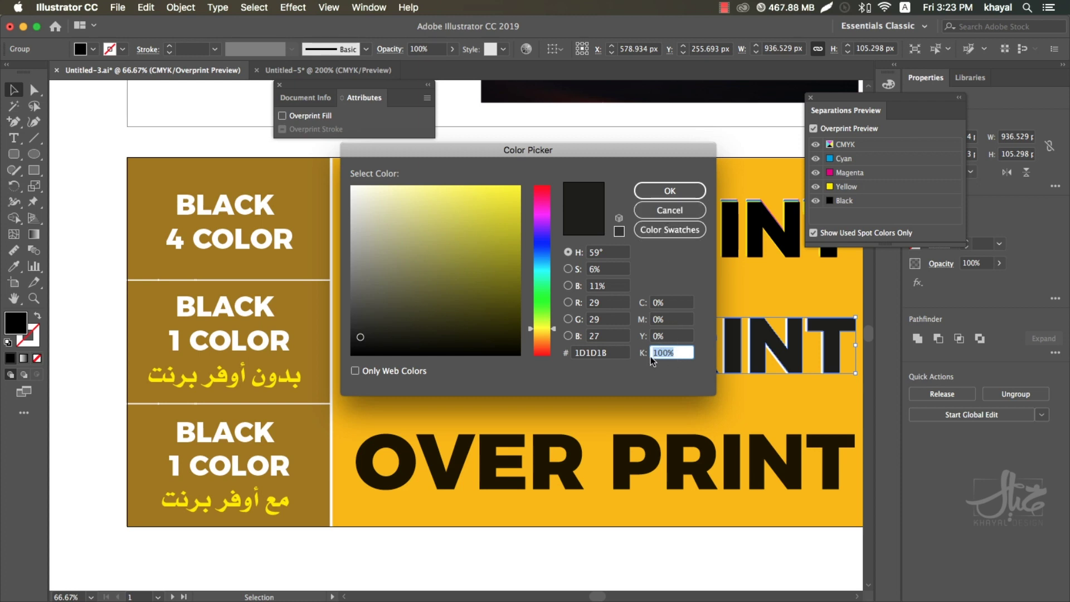
{"action": "left_click", "coordinate": [664, 210]}
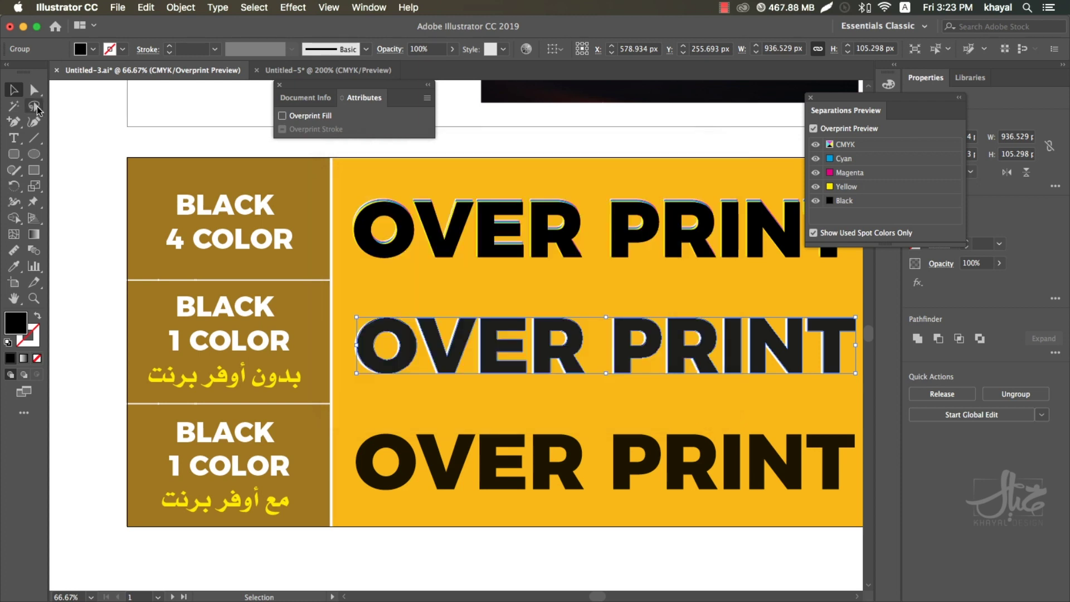
- Apply the Black swatch to the middle text's fill from the Control bar swatch list
{"action": "left_click", "coordinate": [93, 49]}
{"action": "left_click", "coordinate": [38, 73]}
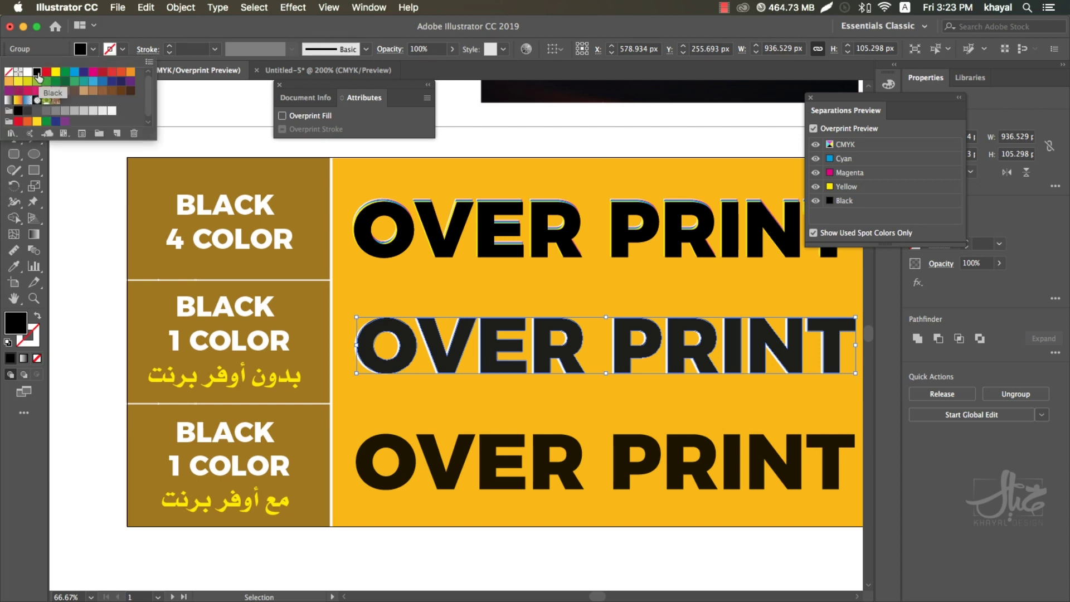
{"action": "left_click", "coordinate": [116, 330]}
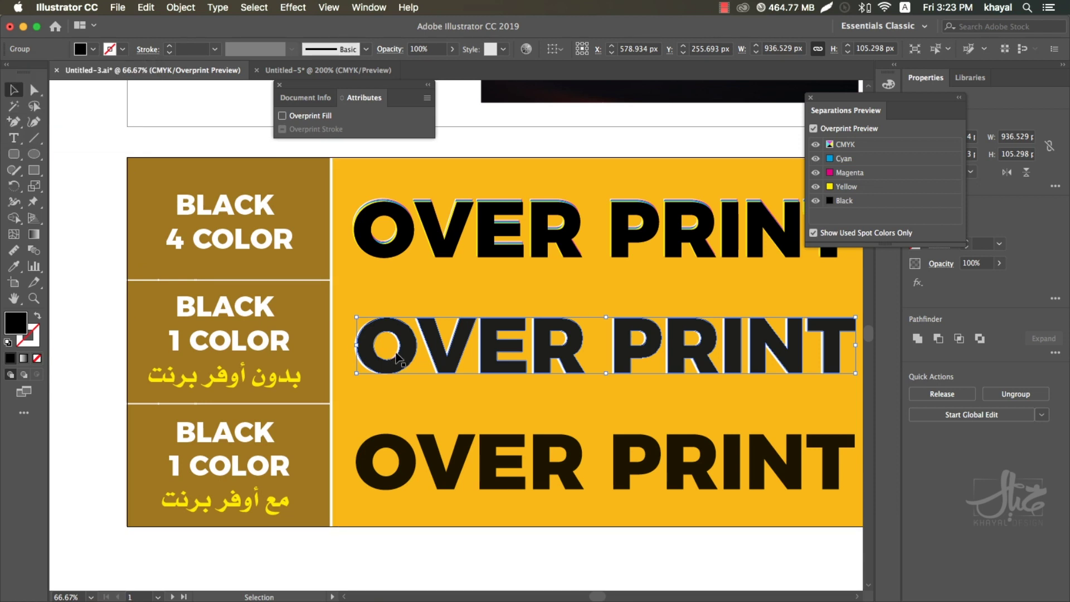
{"action": "key", "text": "z"}
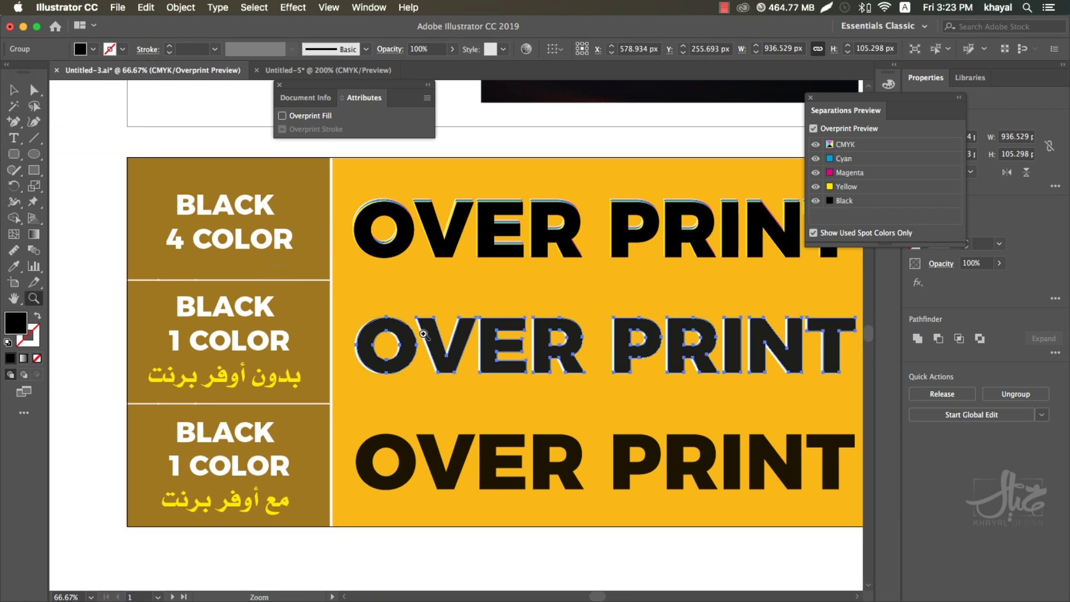
{"action": "left_click_drag", "start_coordinate": [330, 265], "coordinate": [611, 401]}
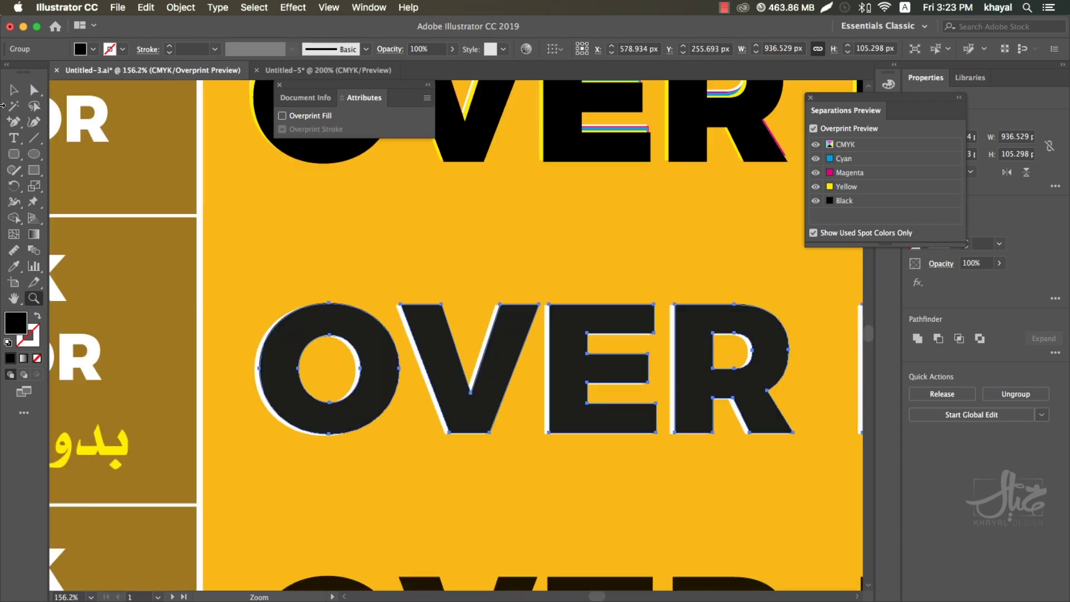
{"action": "left_click", "coordinate": [14, 89]}
{"action": "left_click", "coordinate": [273, 242]}
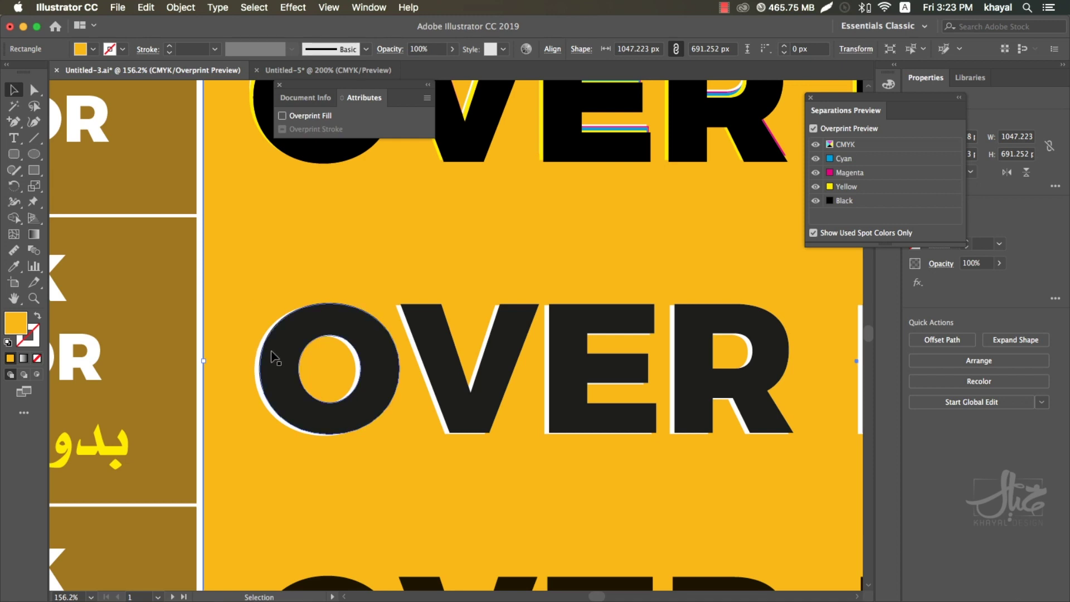
{"action": "left_click_drag", "start_coordinate": [273, 359], "coordinate": [340, 277]}
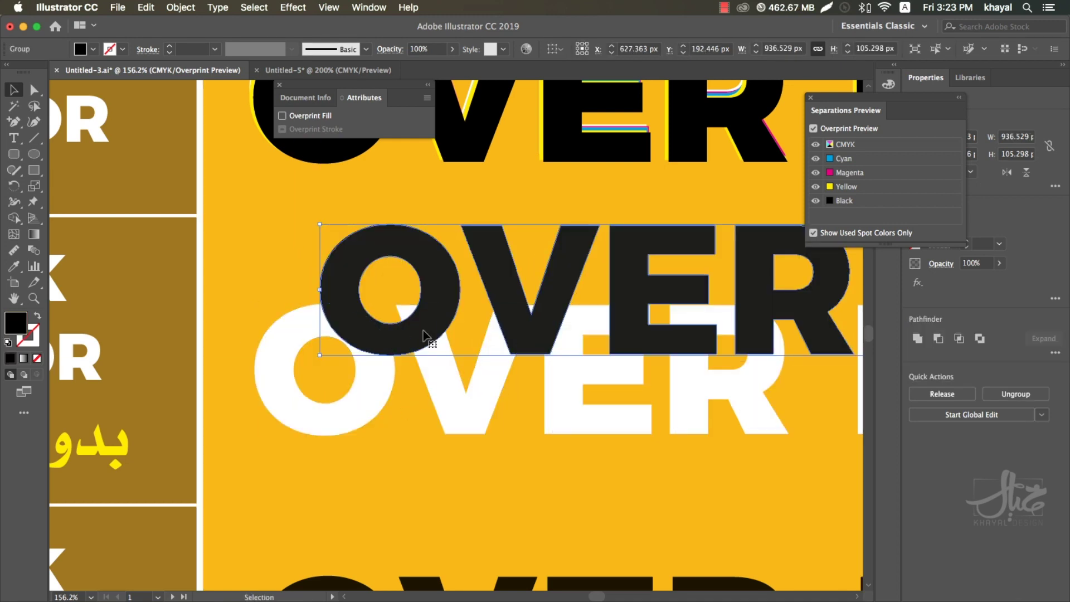
{"action": "mouse_move", "coordinate": [424, 338]}
{"action": "left_mouse_down"}
{"action": "mouse_move", "coordinate": [357, 410]}
{"action": "mouse_move", "coordinate": [194, 356]}
{"action": "mouse_move", "coordinate": [144, 370]}
{"action": "left_mouse_up"}
{"action": "left_click", "coordinate": [315, 370]}
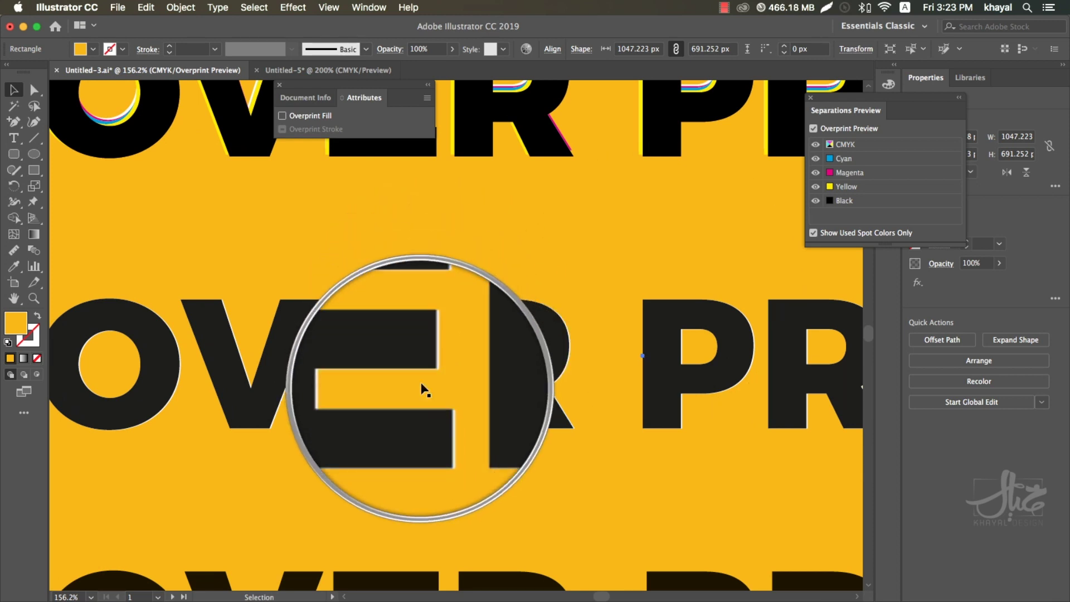
- Zoom in on the OVER PRINT samples panel and check the View menu without changes
{"action": "key", "text": "super+minus"}
{"action": "key", "text": "super+minus"}
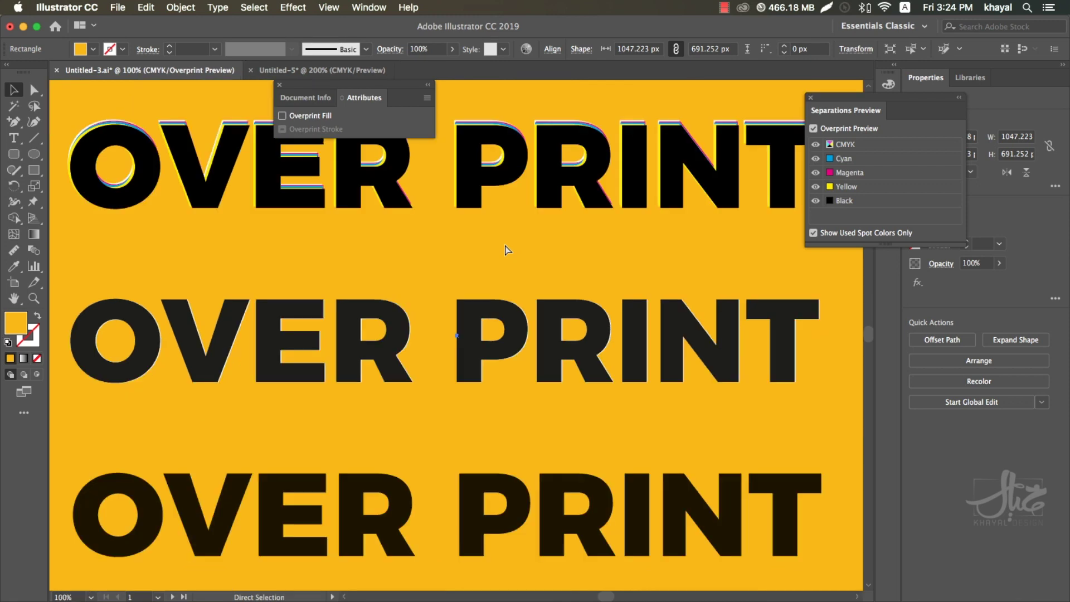
{"action": "key", "text": "super+minus"}
{"action": "key", "text": "super+minus"}
{"action": "scroll", "coordinate": [471, 342], "scroll_direction": "left", "scroll_amount": 3}
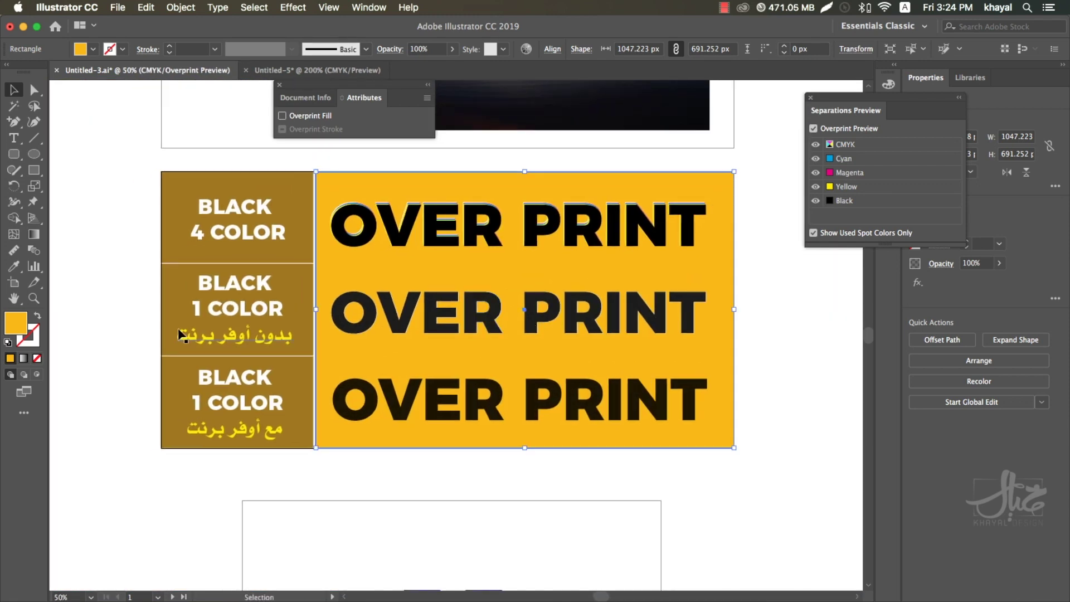
{"action": "key", "text": "z"}
{"action": "mouse_move", "coordinate": [123, 317]}
{"action": "left_mouse_down"}
{"action": "mouse_move", "coordinate": [766, 446]}
{"action": "mouse_move", "coordinate": [769, 463]}
{"action": "left_mouse_up"}
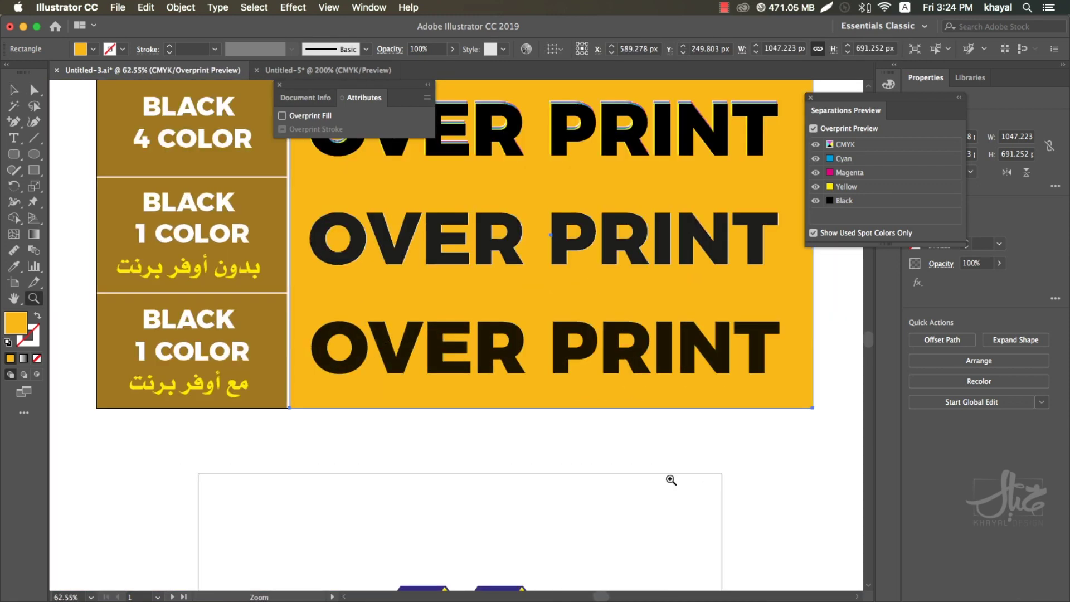
{"action": "left_click", "coordinate": [14, 91]}
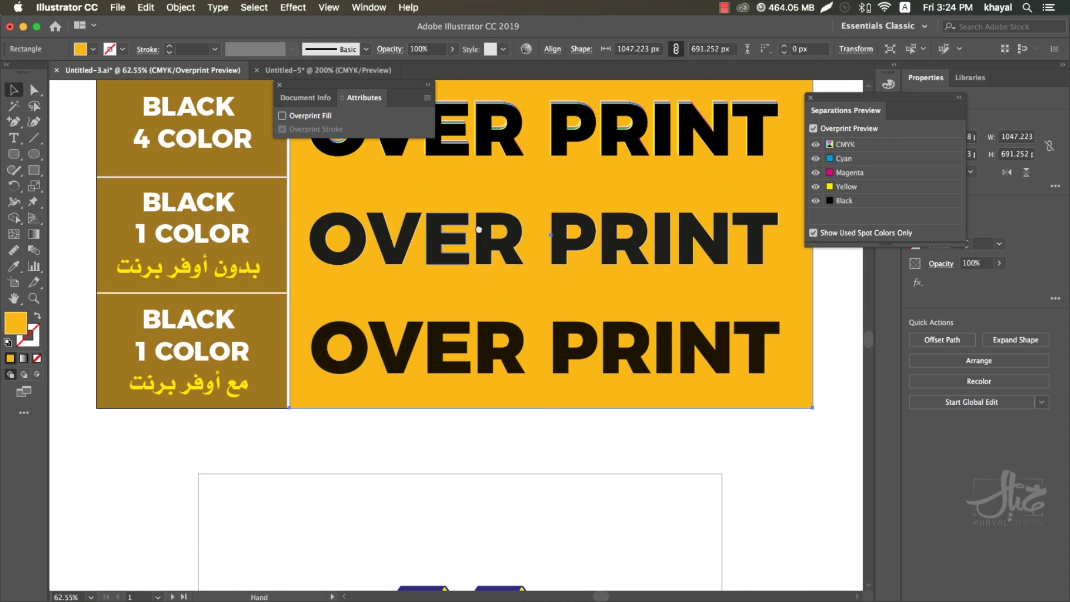
{"action": "scroll", "coordinate": [450, 273], "scroll_direction": "up", "scroll_amount": 3}
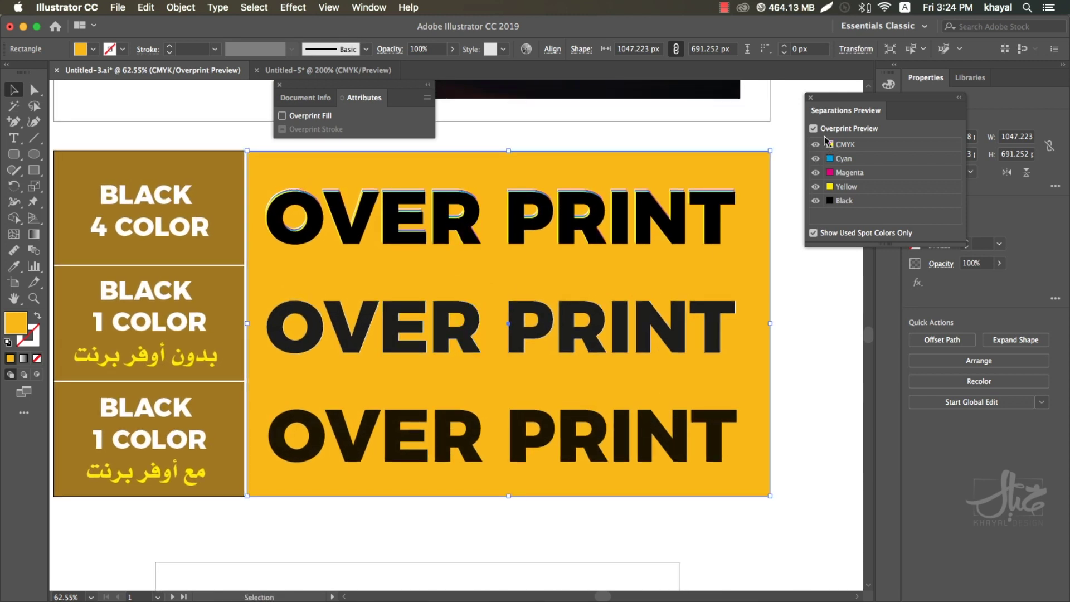
{"action": "left_click", "coordinate": [374, 7]}
{"action": "mouse_move", "coordinate": [329, 7]}
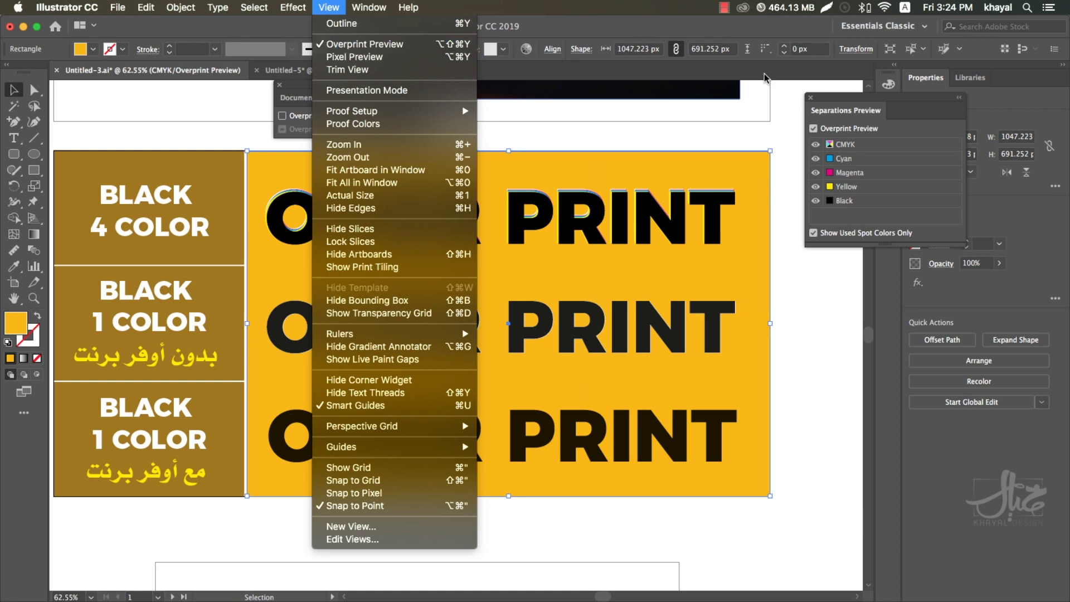
{"action": "left_click", "coordinate": [898, 111]}
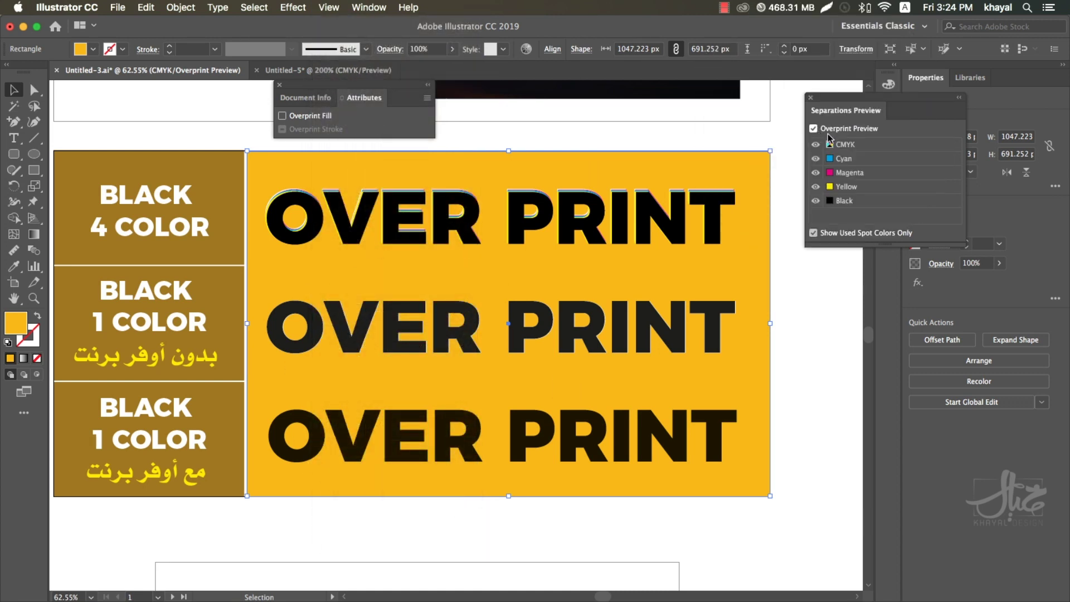
- Toggle the cyan, magenta and yellow plates off and on, then select the middle OVER PRINT and hide Black
{"action": "left_click", "coordinate": [816, 160]}
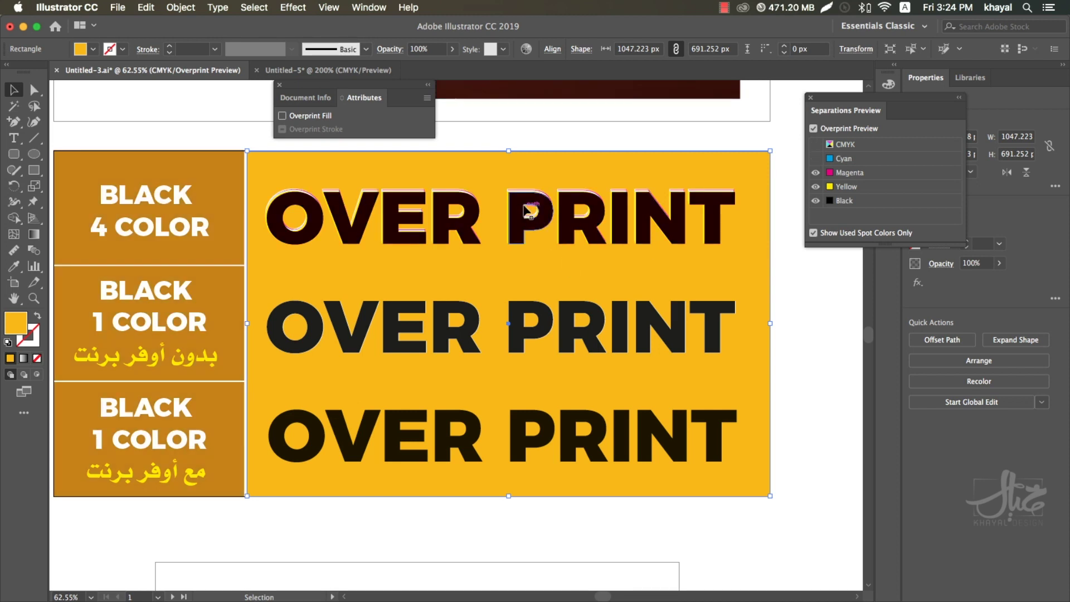
{"action": "left_click", "coordinate": [815, 172]}
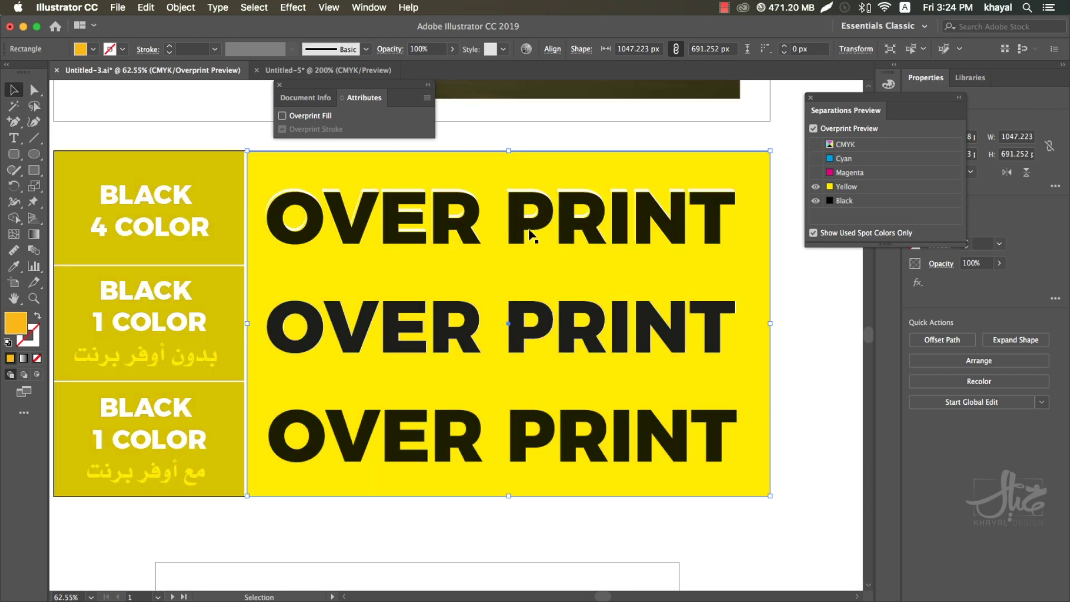
{"action": "left_click", "coordinate": [816, 187]}
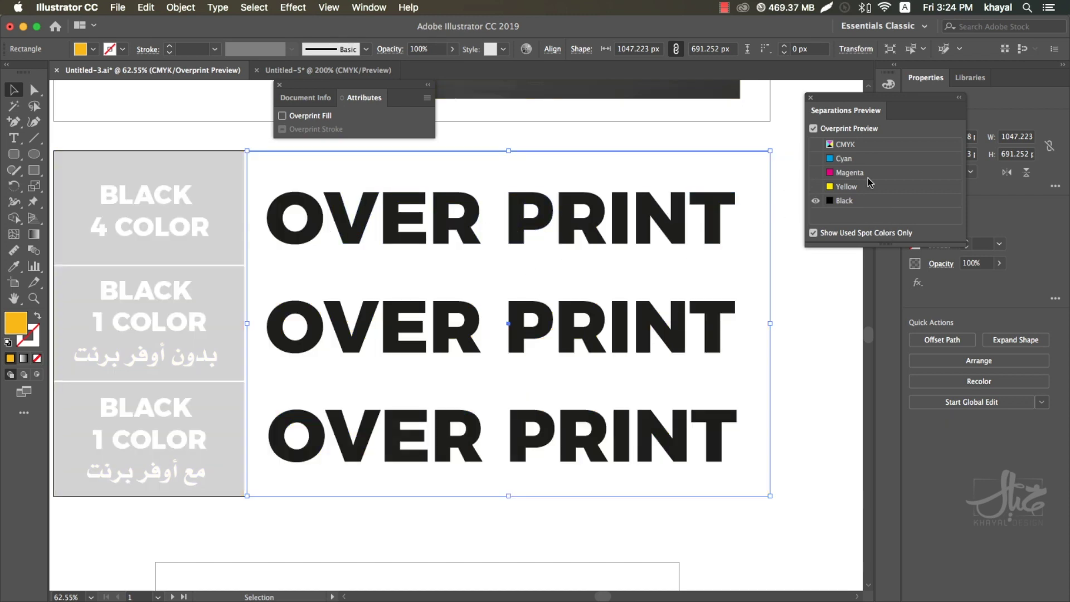
{"action": "left_click", "coordinate": [815, 187]}
{"action": "left_click", "coordinate": [815, 173]}
{"action": "left_click", "coordinate": [815, 144]}
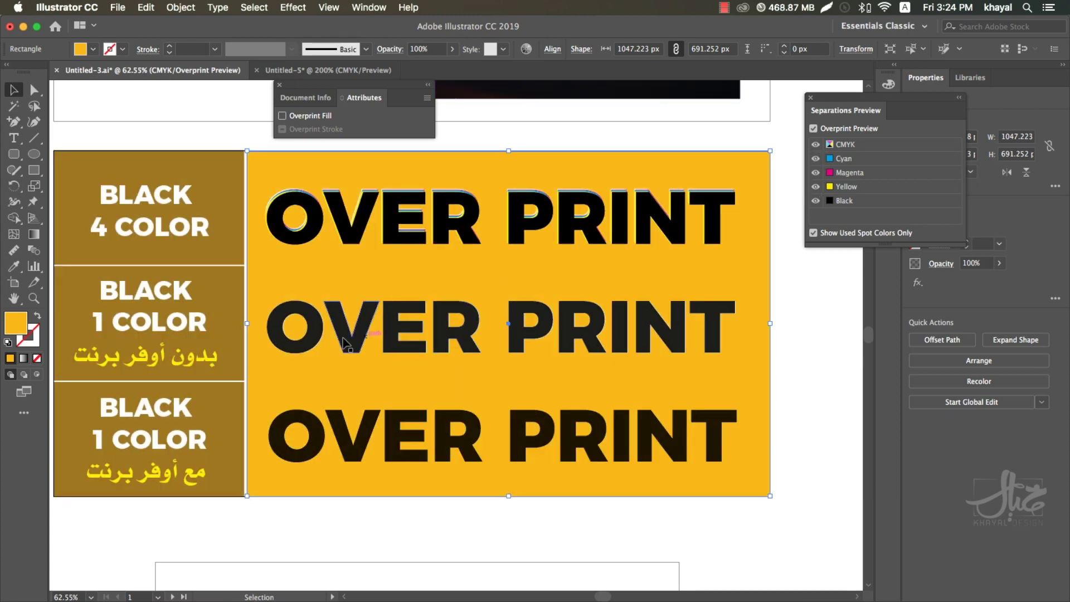
{"action": "left_click", "coordinate": [393, 326]}
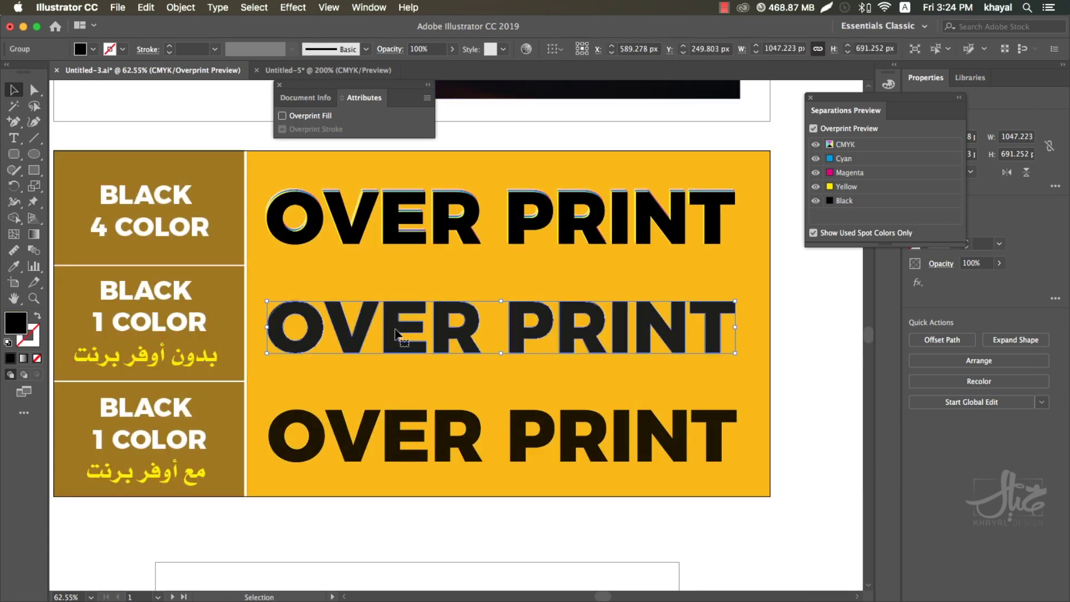
{"action": "left_click", "coordinate": [815, 201]}
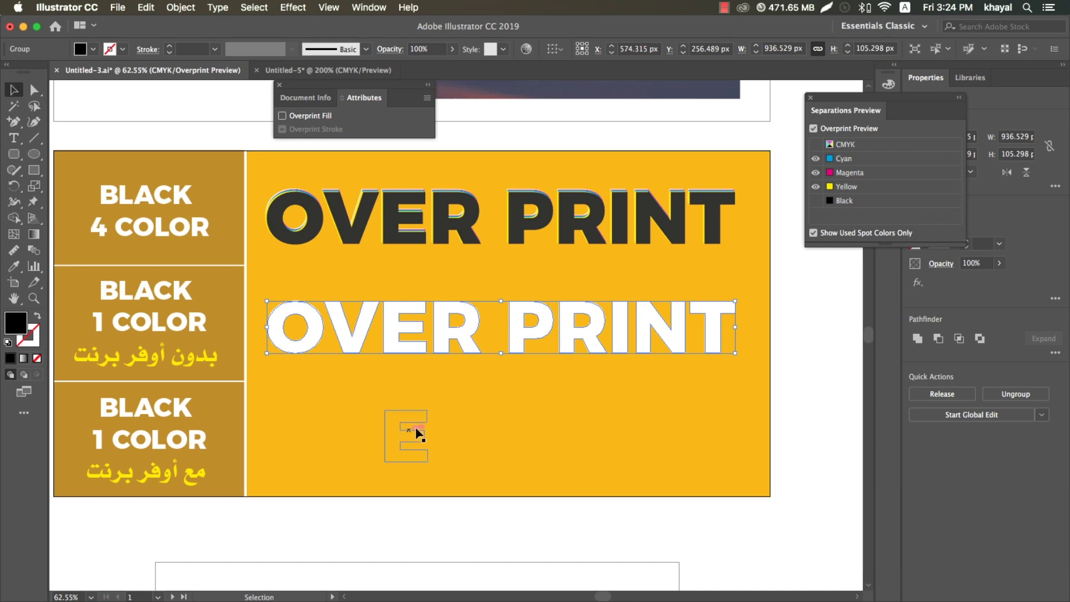
- Copy OVER PRINT into the bottom row with Overprint Fill on, aligned in its row
{"action": "mouse_move", "coordinate": [618, 418]}
{"action": "left_mouse_down"}
{"action": "mouse_move", "coordinate": [599, 428]}
{"action": "mouse_move", "coordinate": [615, 430]}
{"action": "left_mouse_up"}
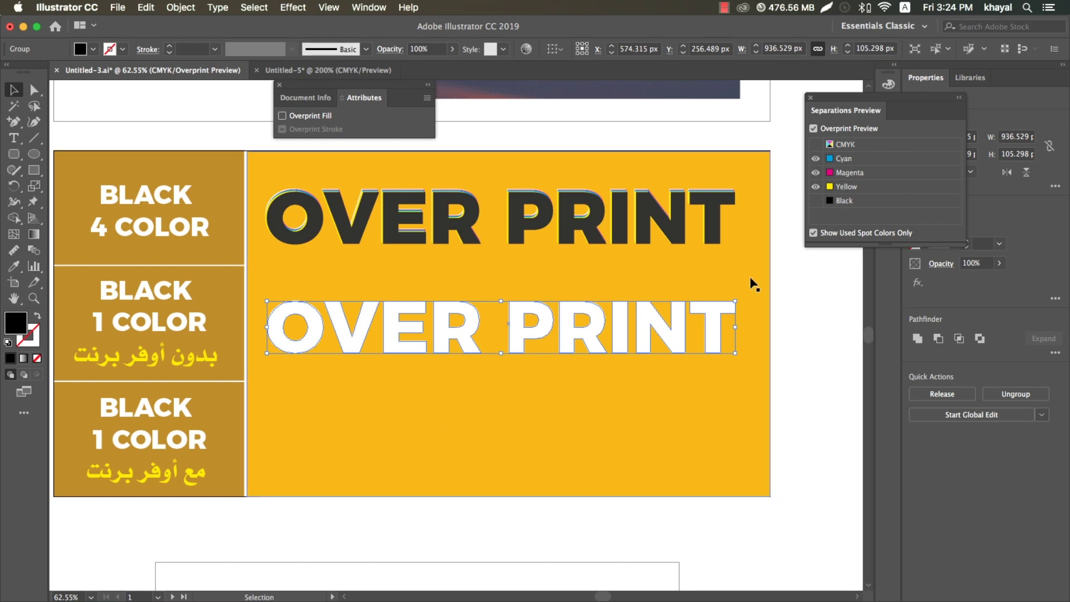
{"action": "left_click", "coordinate": [815, 201]}
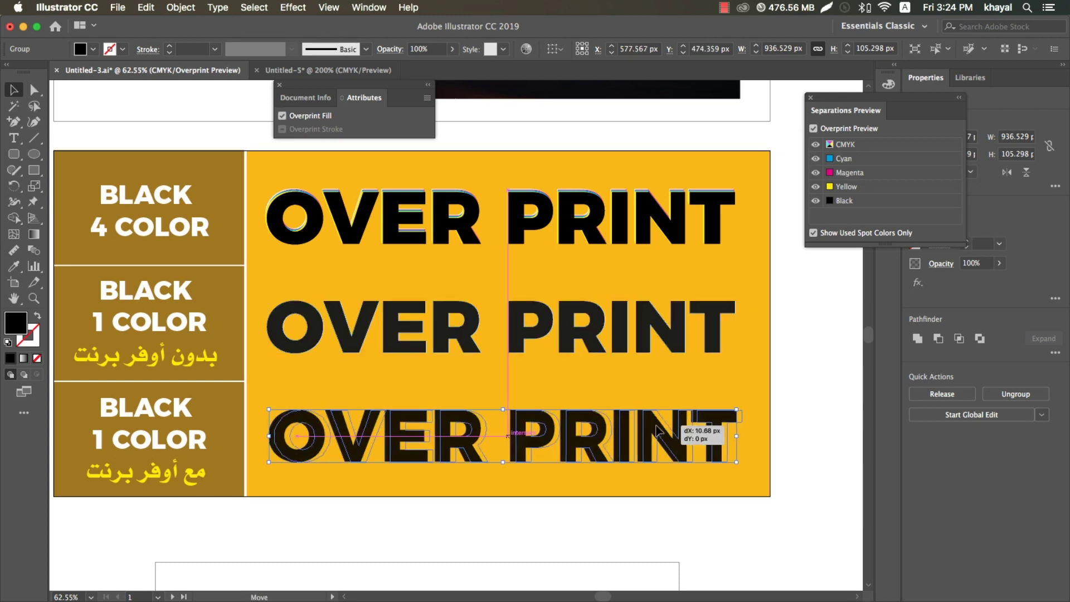
{"action": "left_click_drag", "start_coordinate": [652, 432], "coordinate": [621, 441]}
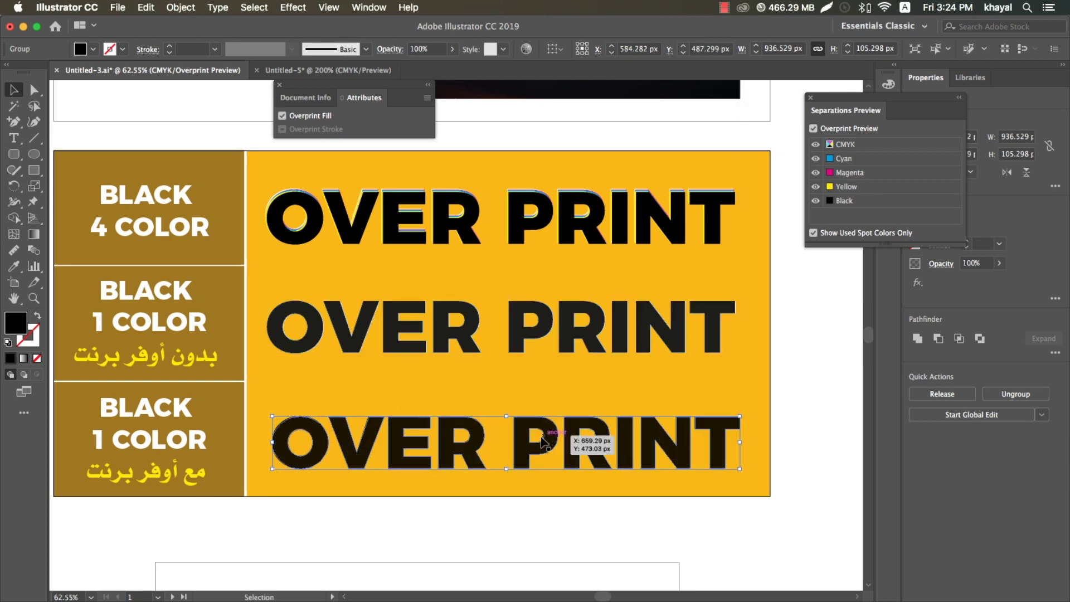
{"action": "left_click_drag", "start_coordinate": [546, 424], "coordinate": [544, 426]}
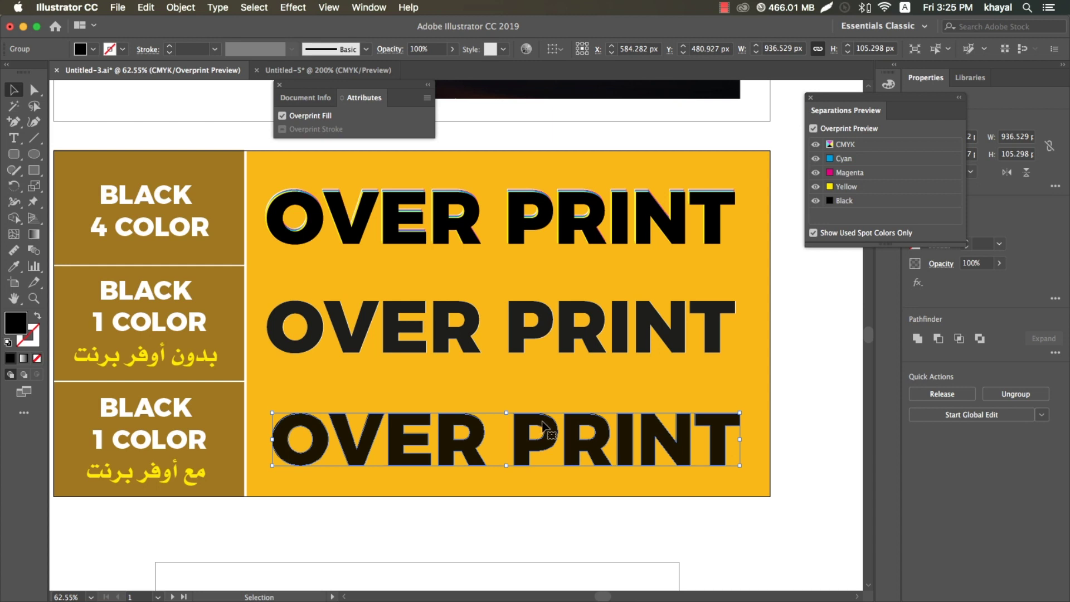
- Outline the bottom OVER PRINT with a 9 pt dark olive stroke, Overprint Stroke off, fill still overprinted
{"action": "left_click", "coordinate": [283, 116]}
{"action": "left_click", "coordinate": [282, 116]}
{"action": "double_click", "coordinate": [37, 330]}
{"action": "left_click", "coordinate": [505, 279]}
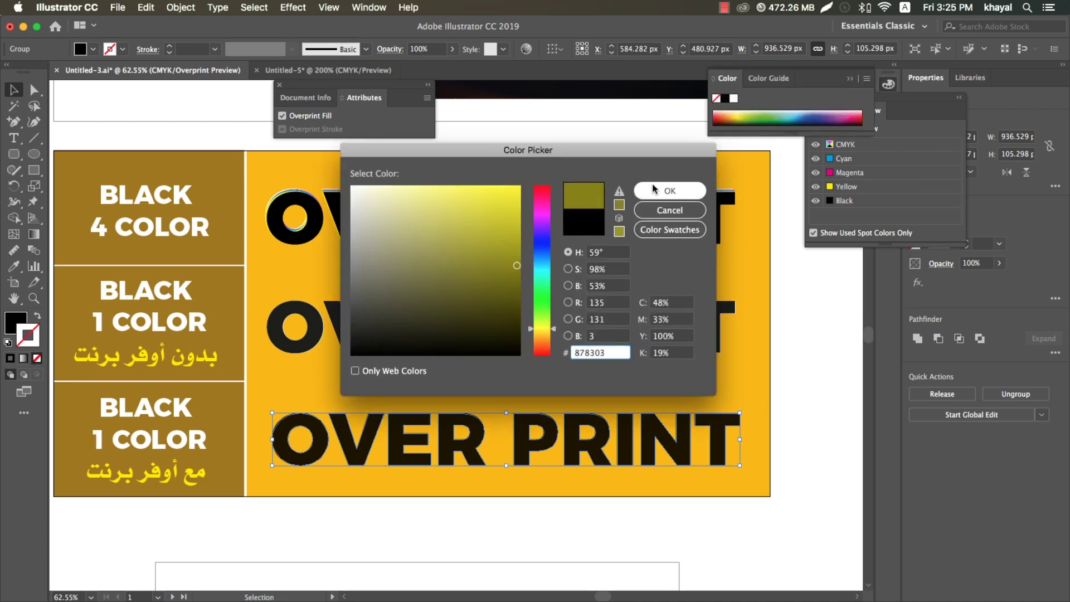
{"action": "left_click", "coordinate": [652, 191]}
{"action": "left_click", "coordinate": [169, 46]}
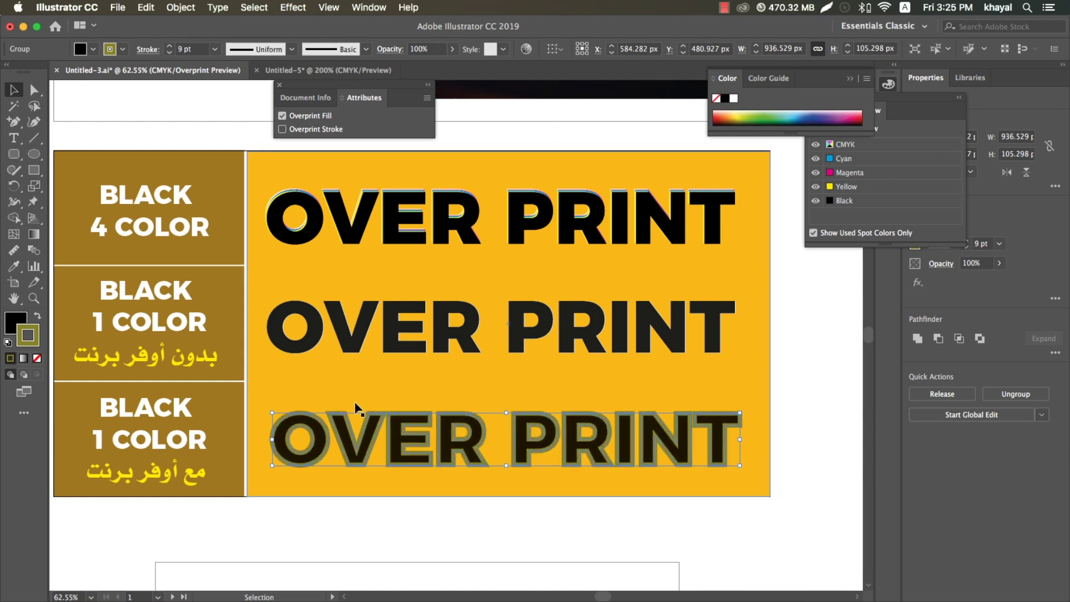
{"action": "left_click", "coordinate": [283, 129]}
- Replace the outlined bottom OVER PRINT with a copy of the middle one and inspect its fill colour
{"action": "key", "text": "Delete"}
{"action": "mouse_move", "coordinate": [412, 343]}
{"action": "left_mouse_down"}
{"action": "mouse_move", "coordinate": [393, 424]}
{"action": "mouse_move", "coordinate": [407, 437]}
{"action": "left_mouse_up"}
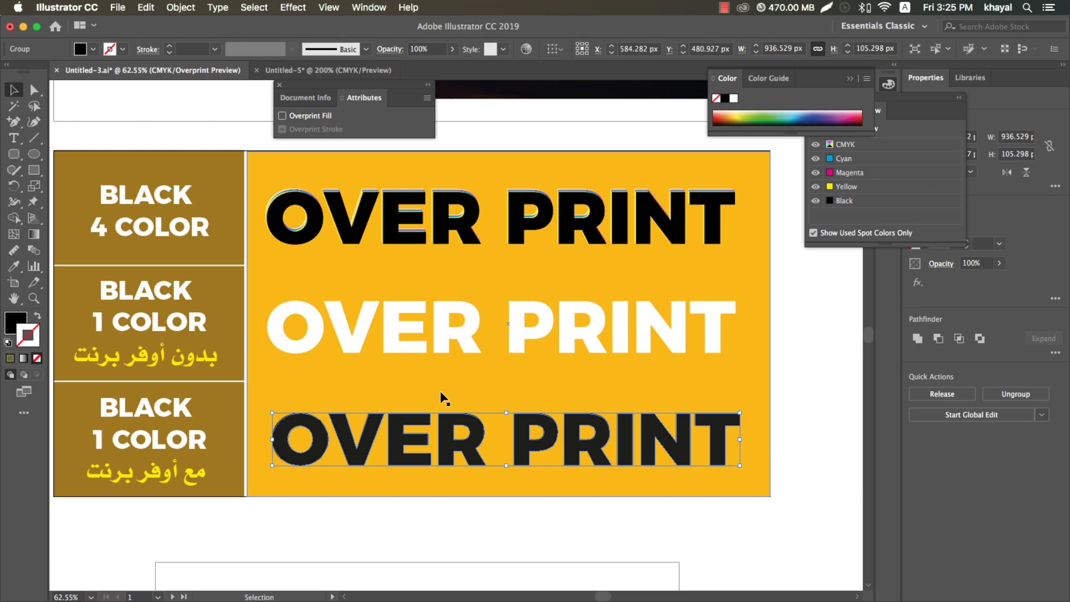
{"action": "double_click", "coordinate": [15, 321]}
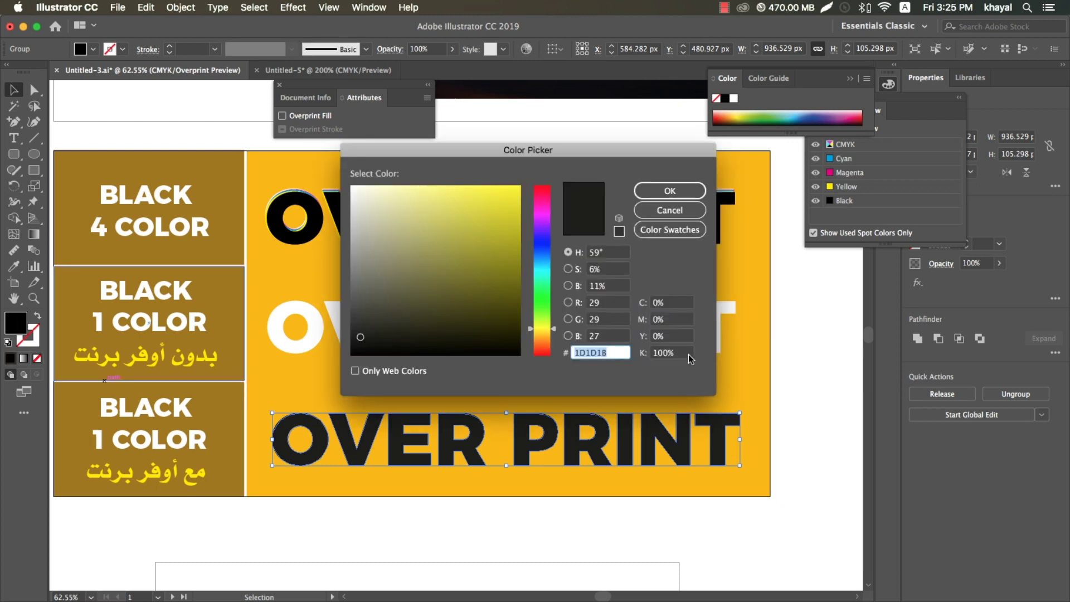
{"action": "left_click", "coordinate": [669, 210]}
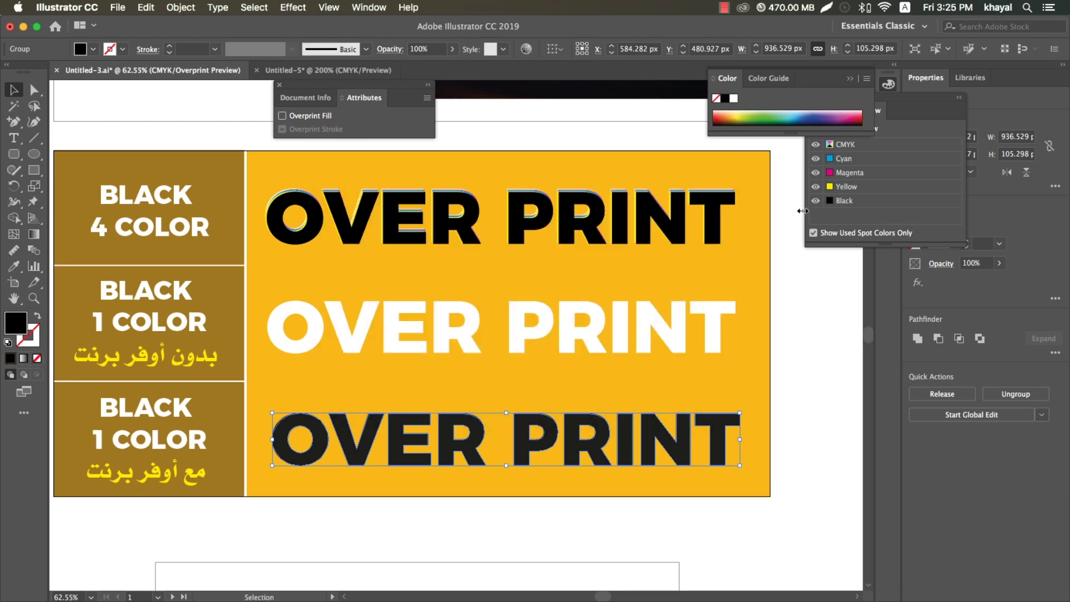
- Hide and restore the Black plate preview, then bring up the Print dialog
{"action": "left_click", "coordinate": [815, 202]}
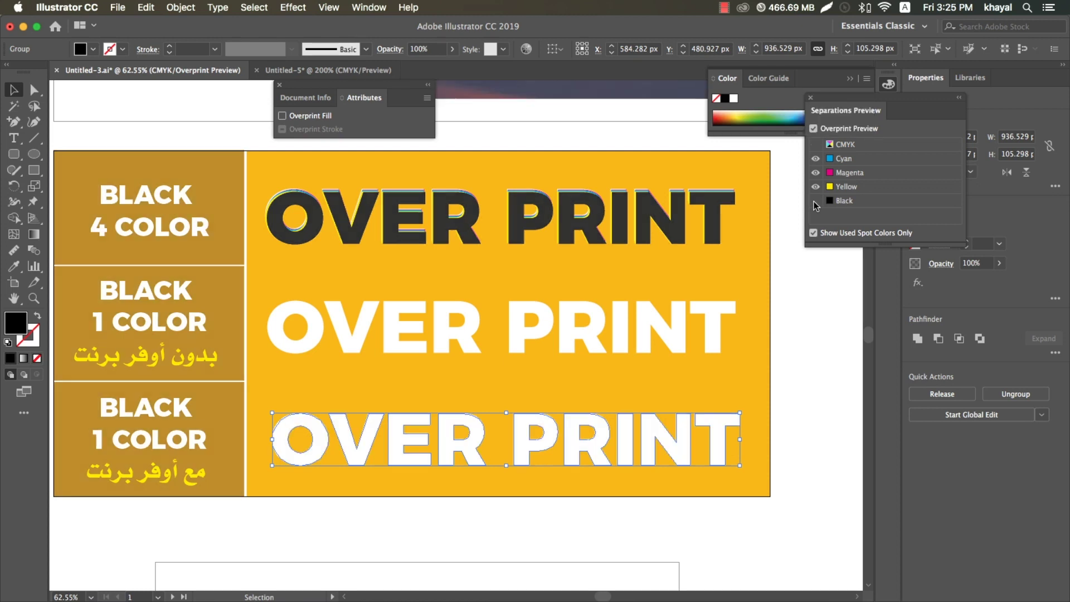
{"action": "left_click", "coordinate": [817, 200]}
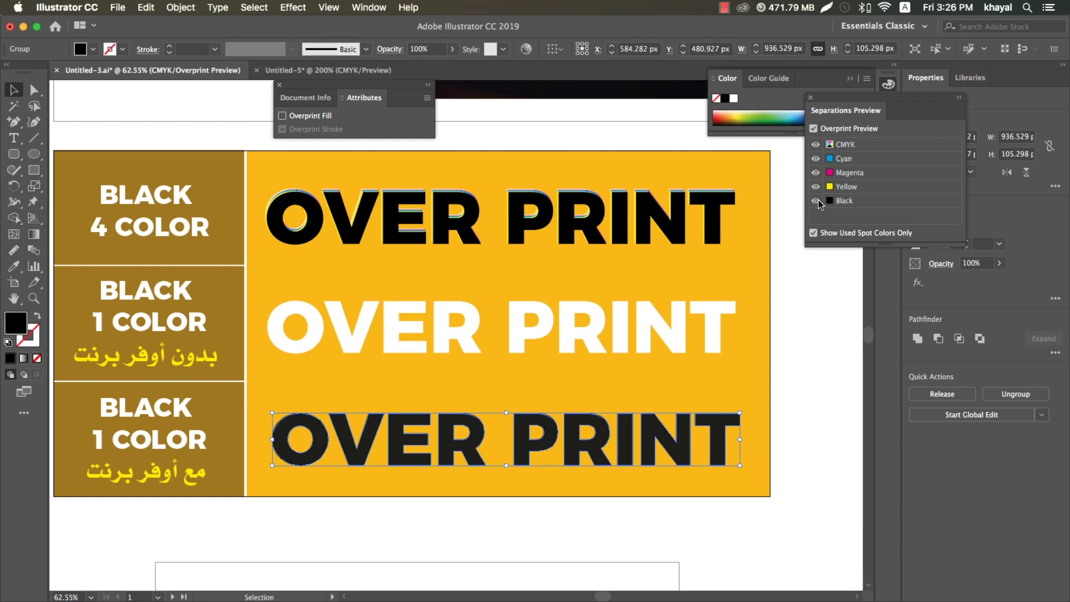
{"action": "key", "text": "a"}
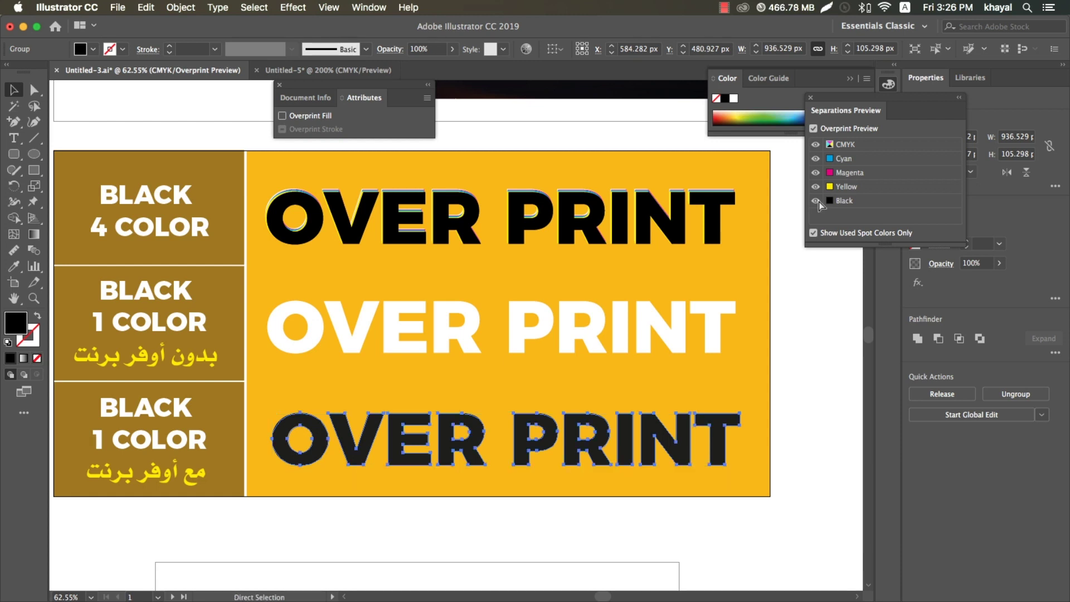
{"action": "key", "text": "ctrl+p"}
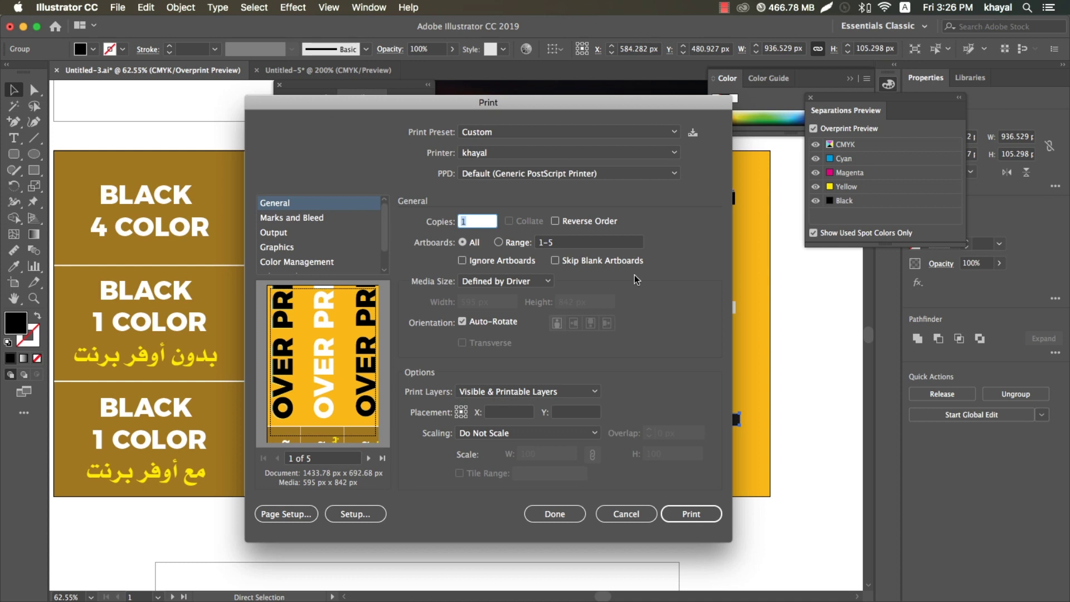
- Print to Adobe PostScript File as Separations (Host-Based) output with Overprint Black enabled
{"action": "left_click", "coordinate": [484, 153]}
{"action": "left_click", "coordinate": [502, 168]}
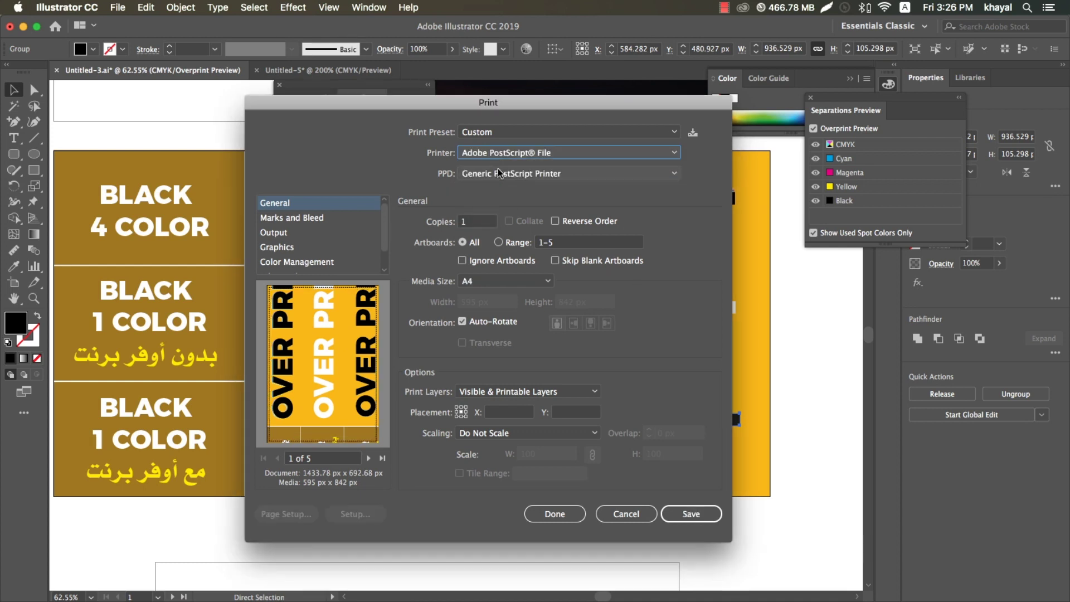
{"action": "left_click", "coordinate": [282, 233]}
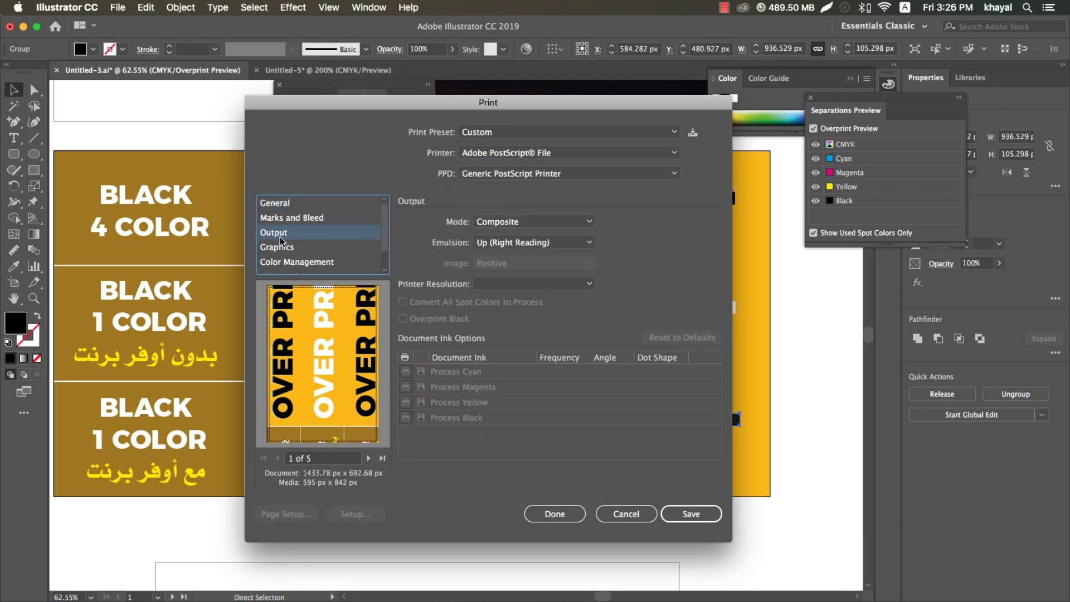
{"action": "left_click", "coordinate": [507, 221]}
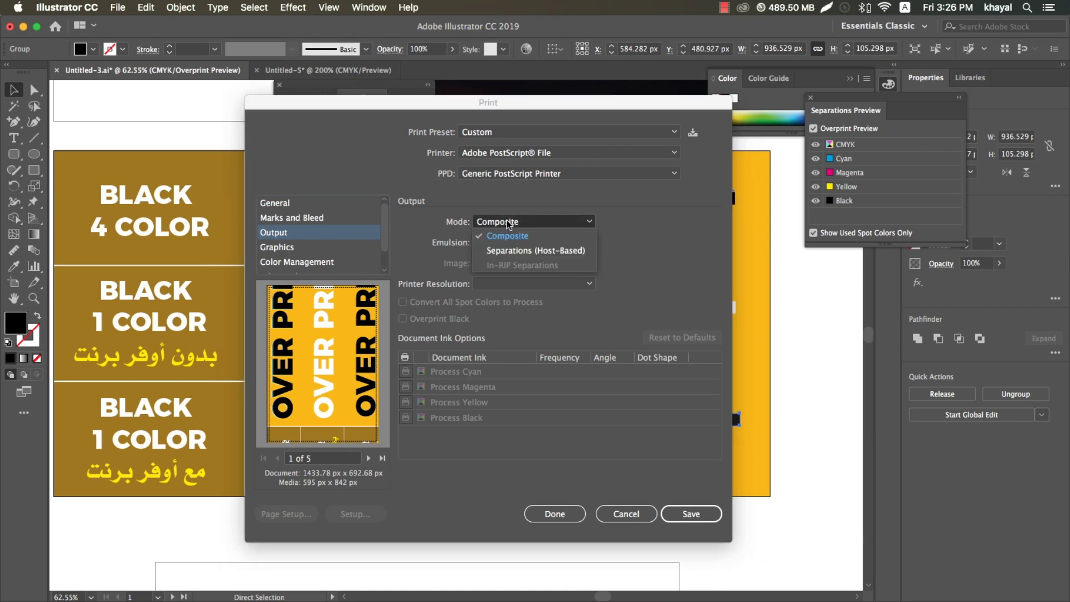
{"action": "left_click", "coordinate": [521, 250]}
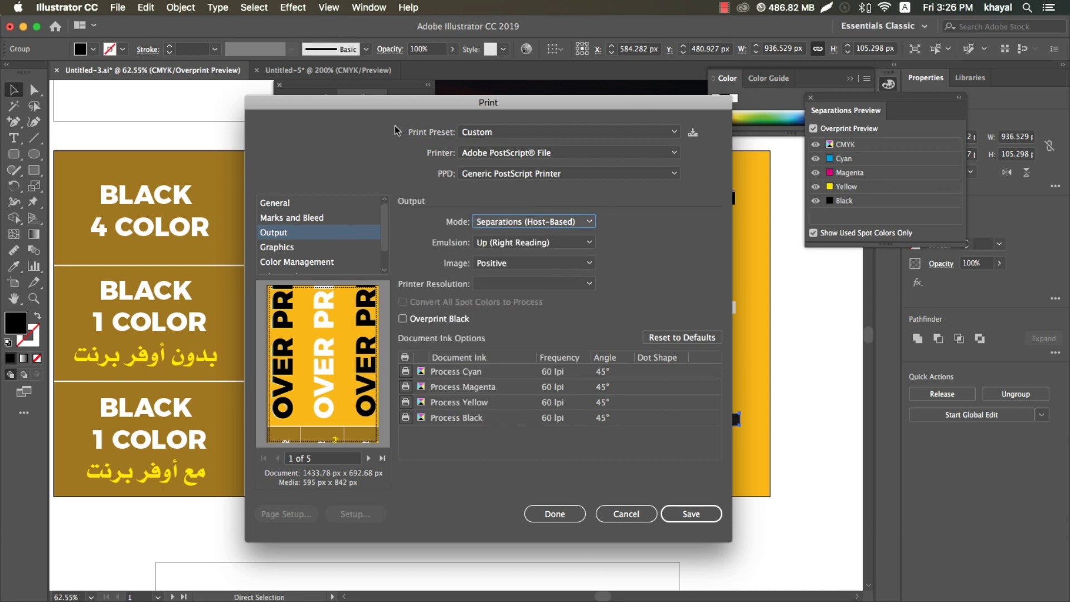
{"action": "left_click_drag", "start_coordinate": [393, 102], "coordinate": [394, 82]}
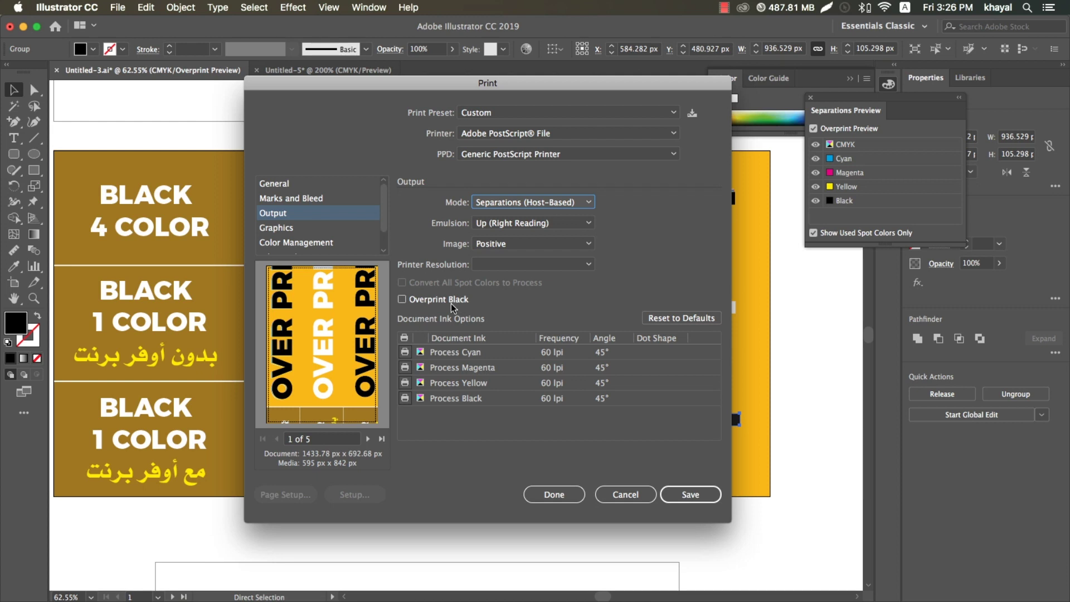
{"action": "left_click", "coordinate": [428, 299]}
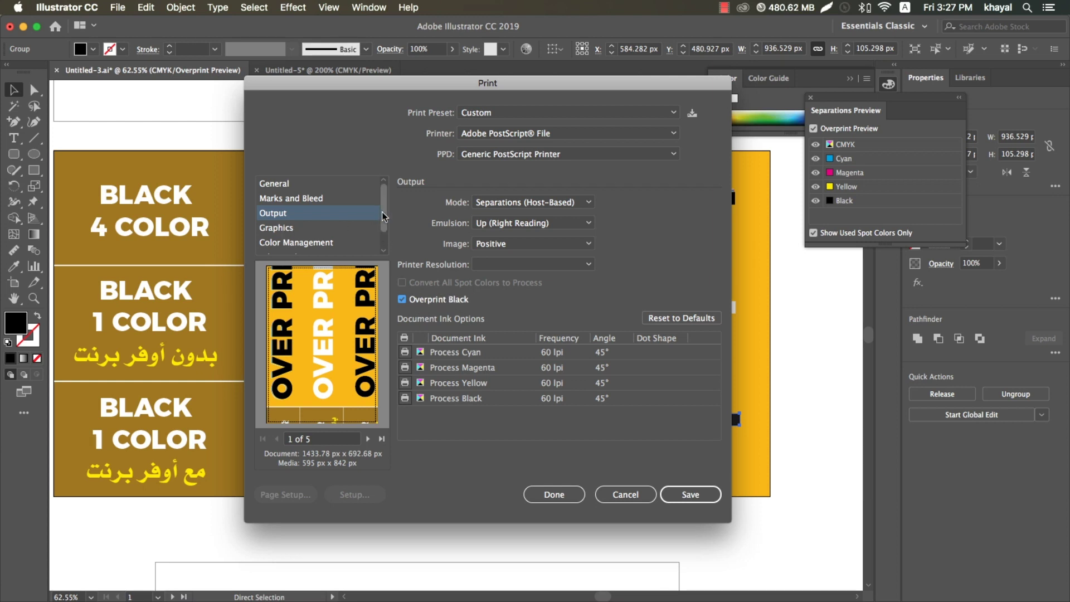
- Set Advanced overprints to Discard, then cancel the Print dialog without printing
{"action": "left_click_drag", "start_coordinate": [382, 212], "coordinate": [383, 229]}
{"action": "left_click", "coordinate": [286, 237]}
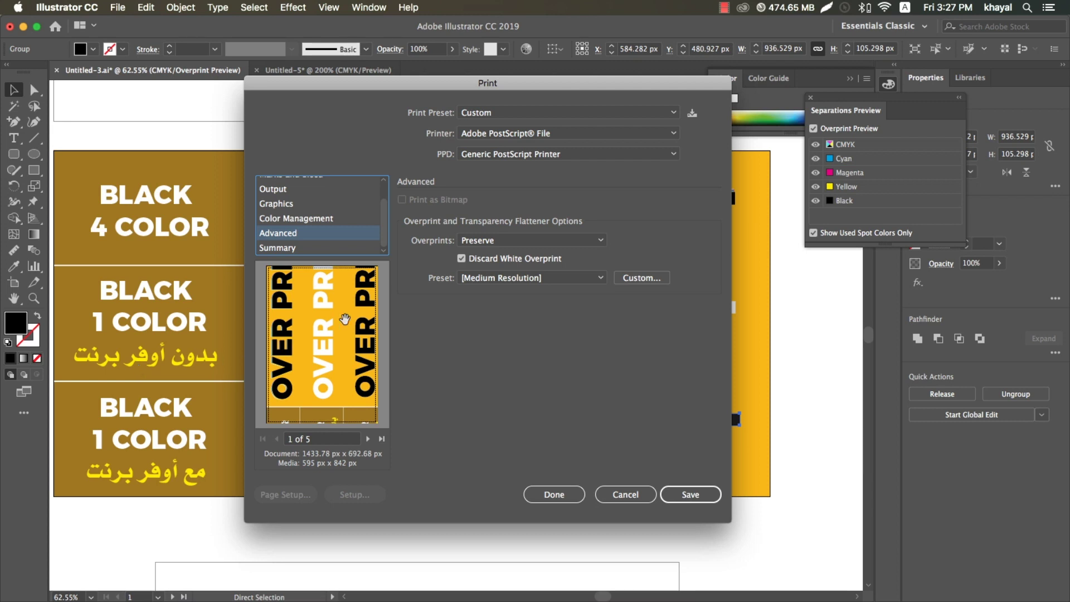
{"action": "left_click", "coordinate": [506, 242]}
{"action": "left_click", "coordinate": [498, 269]}
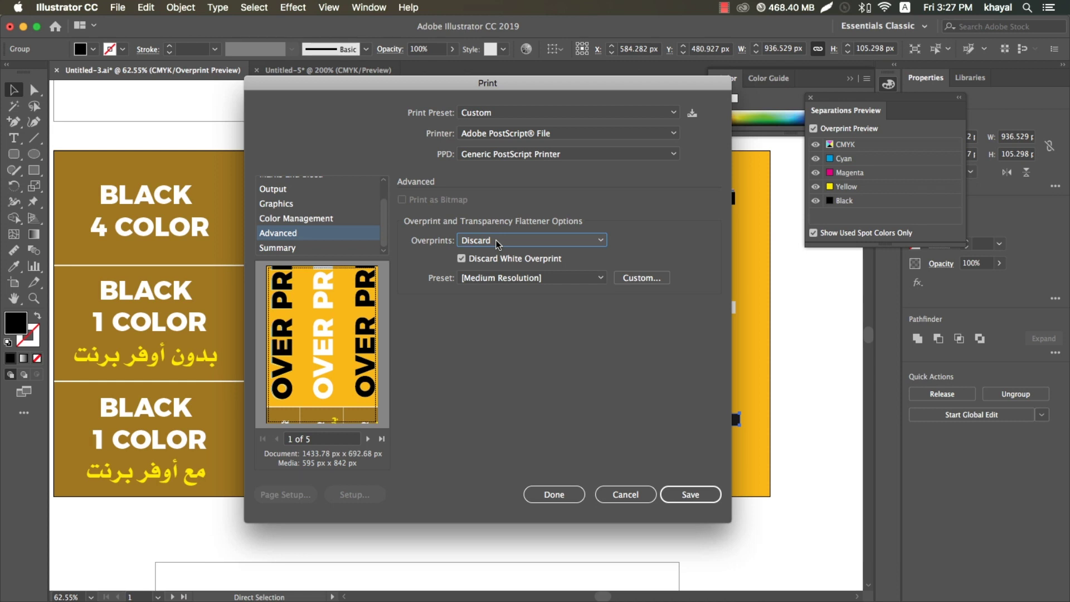
{"action": "left_click", "coordinate": [274, 189]}
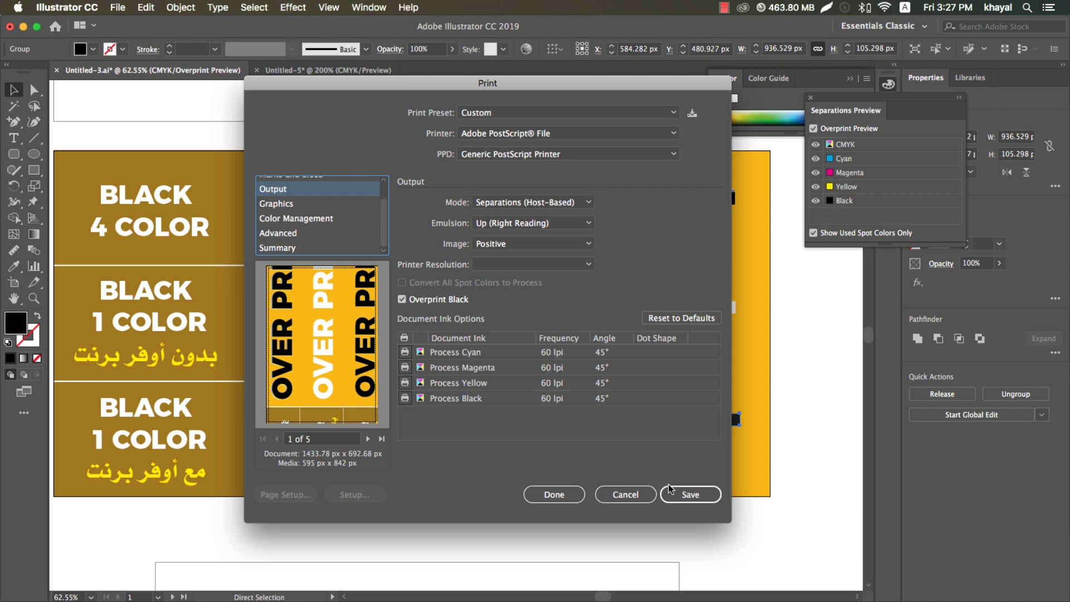
{"action": "left_click", "coordinate": [654, 498]}
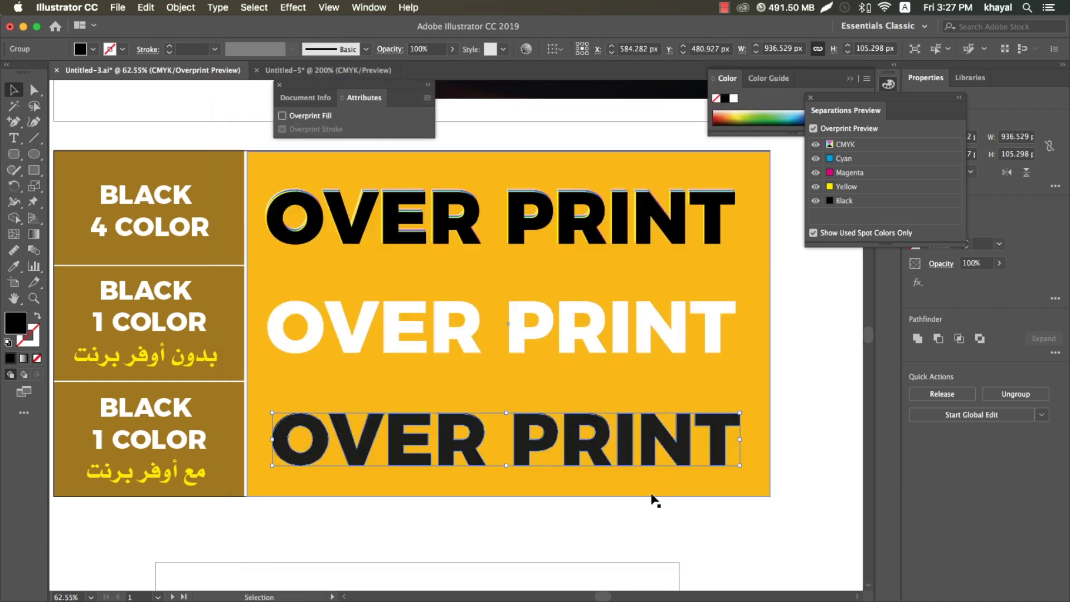
- Zoom in on the navy and yellow M logo artboard, then return to the Selection tool
{"action": "key", "text": "ctrl+minus"}
{"action": "key", "text": "ctrl+minus"}
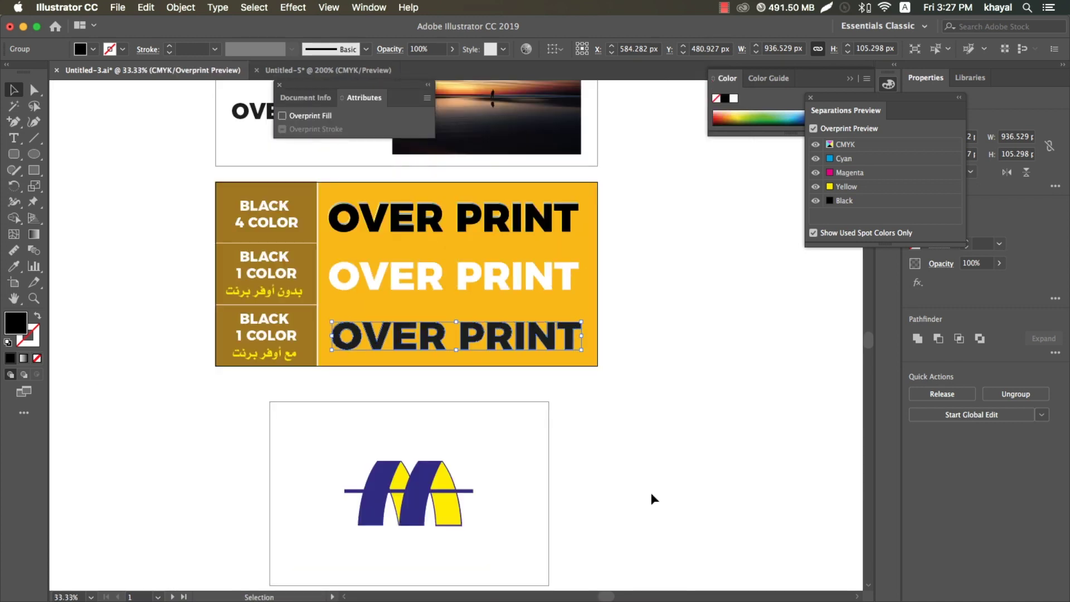
{"action": "scroll", "coordinate": [635, 418], "scroll_direction": "down", "scroll_amount": 5}
{"action": "scroll", "coordinate": [628, 382], "scroll_direction": "down", "scroll_amount": 1}
{"action": "key", "text": "z"}
{"action": "left_click_drag", "start_coordinate": [265, 283], "coordinate": [568, 477]}
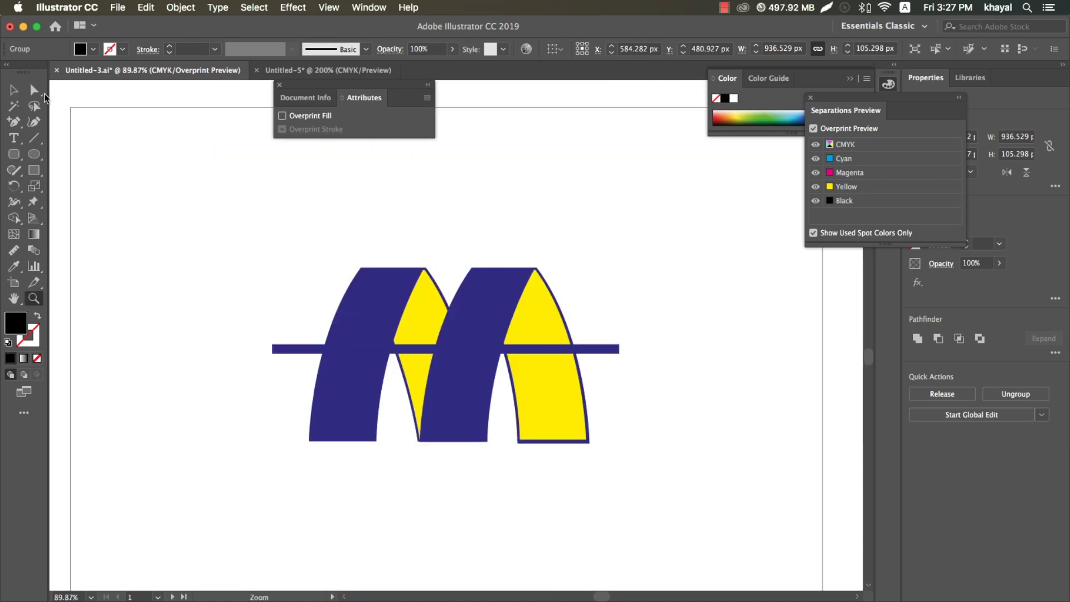
{"action": "key", "text": "v"}
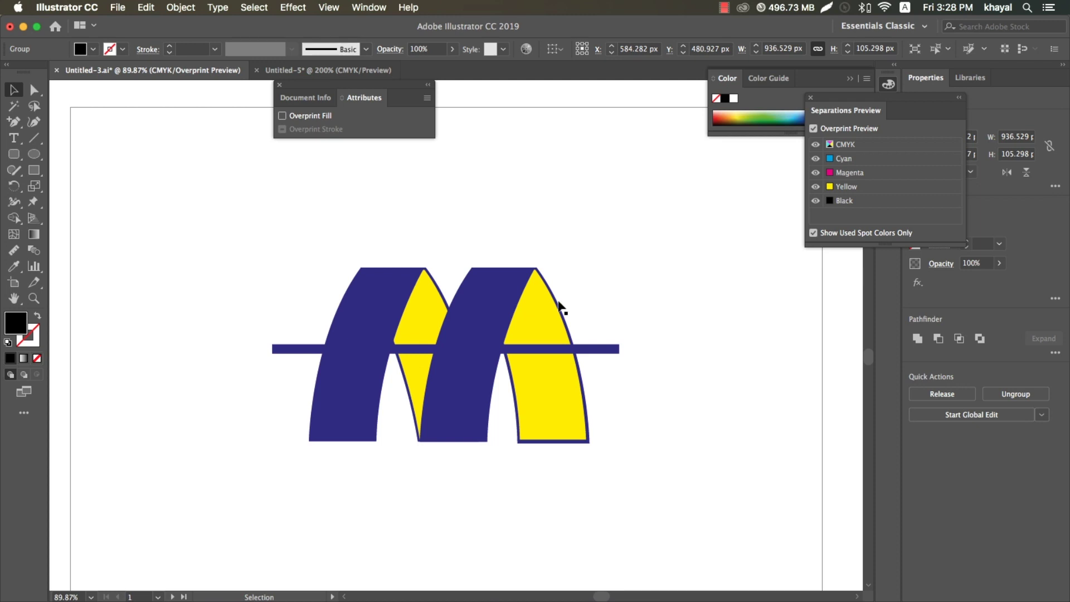
{"action": "left_click", "coordinate": [545, 325]}
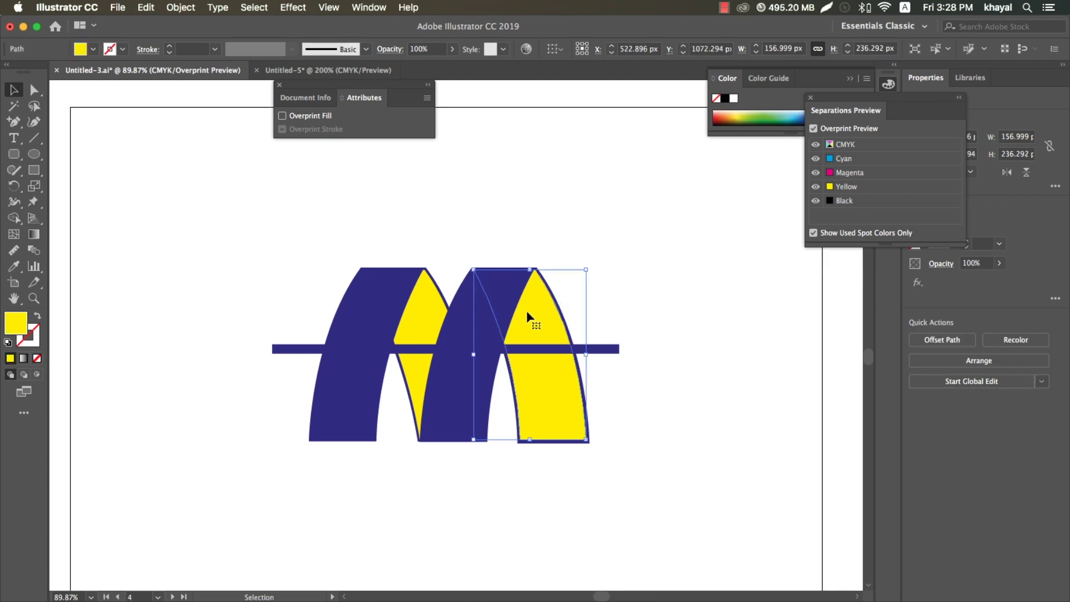
{"action": "left_click_drag", "start_coordinate": [538, 323], "coordinate": [643, 288]}
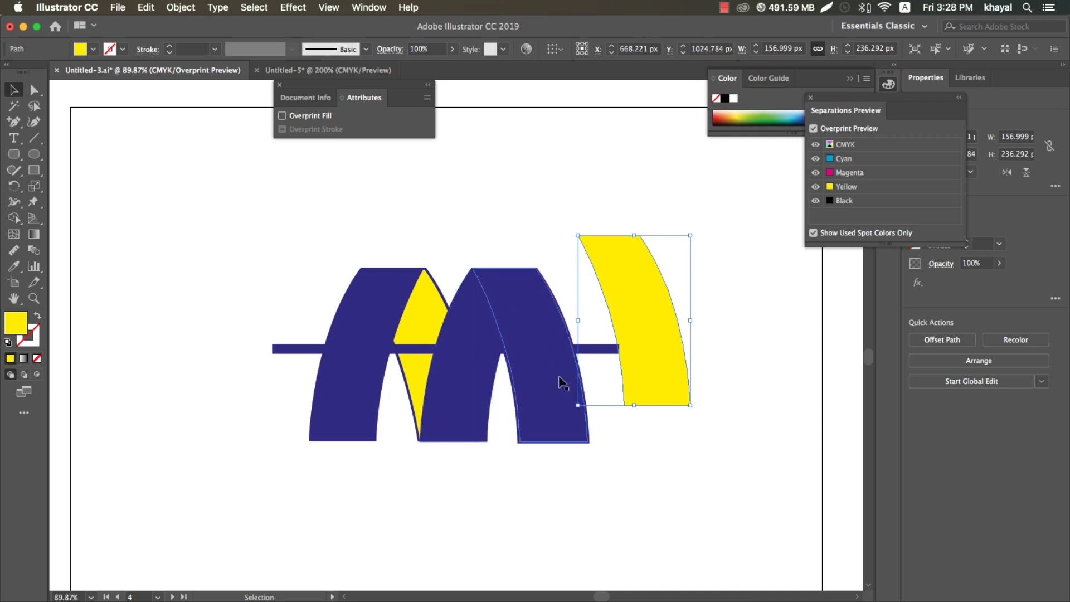
{"action": "key", "text": "ctrl+z"}
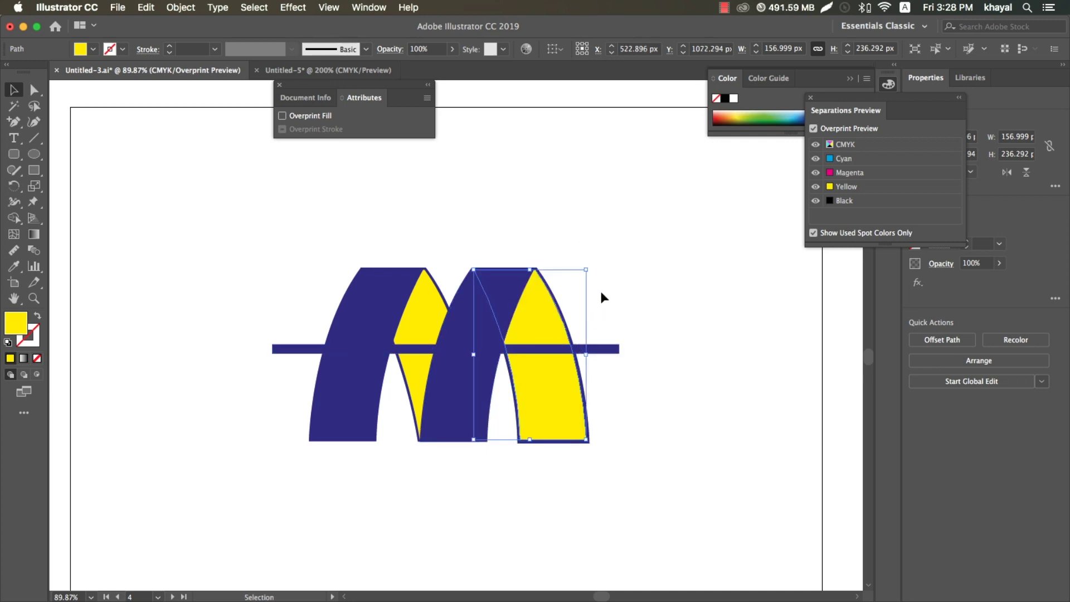
{"action": "left_click", "coordinate": [601, 291]}
{"action": "left_click", "coordinate": [522, 293]}
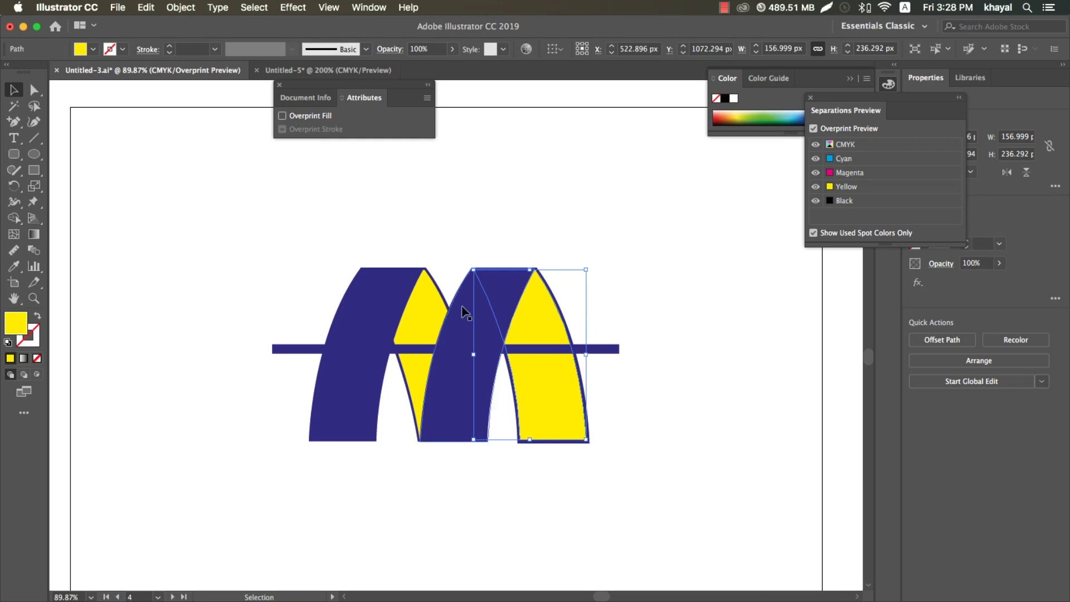
{"action": "left_click", "coordinate": [383, 314]}
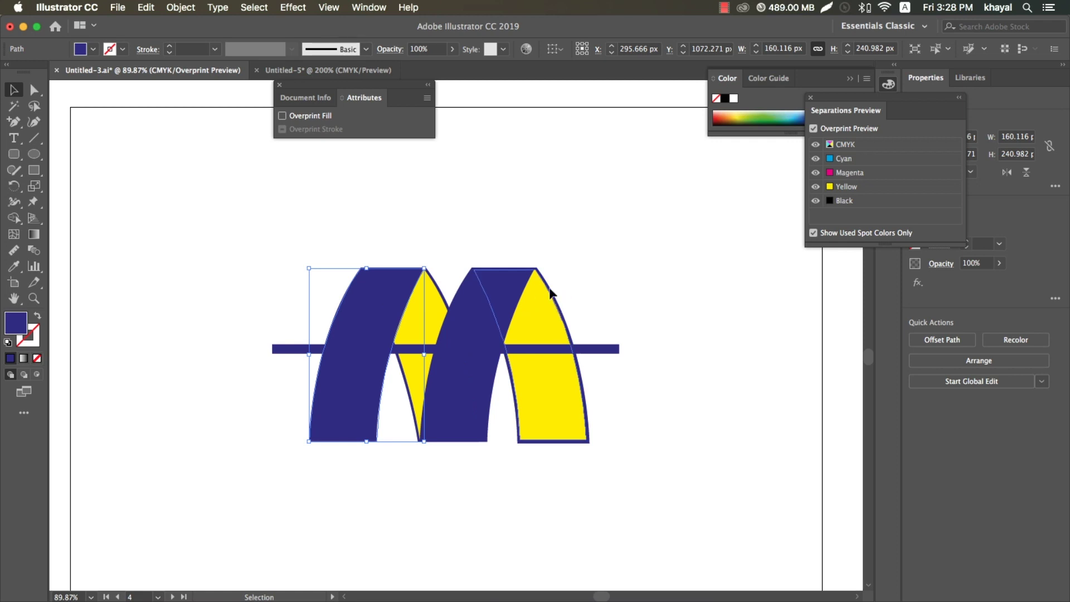
{"action": "left_click", "coordinate": [591, 284]}
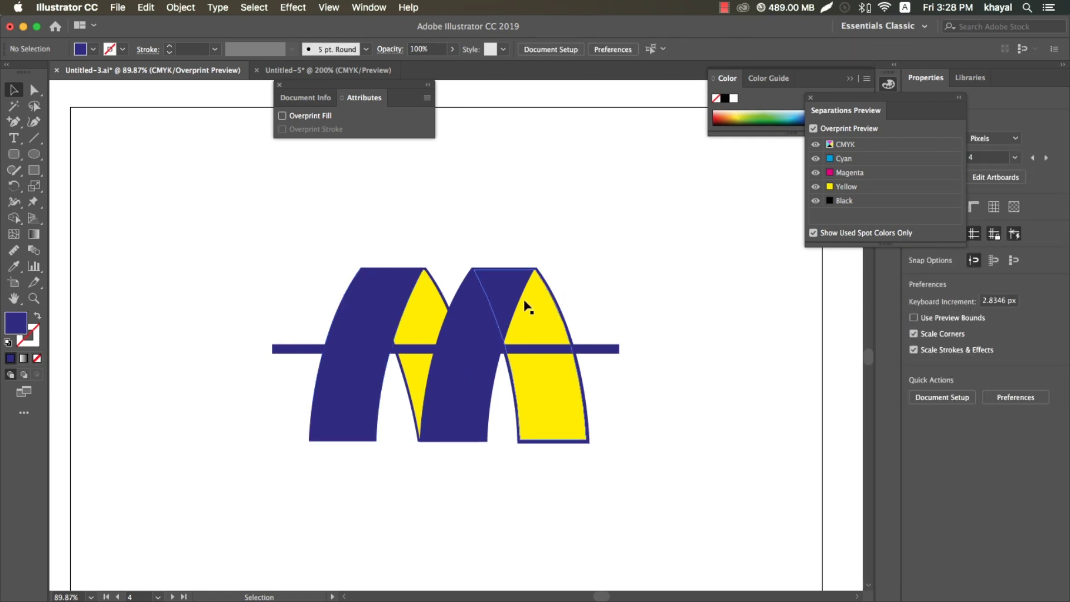
{"action": "left_click", "coordinate": [368, 7]}
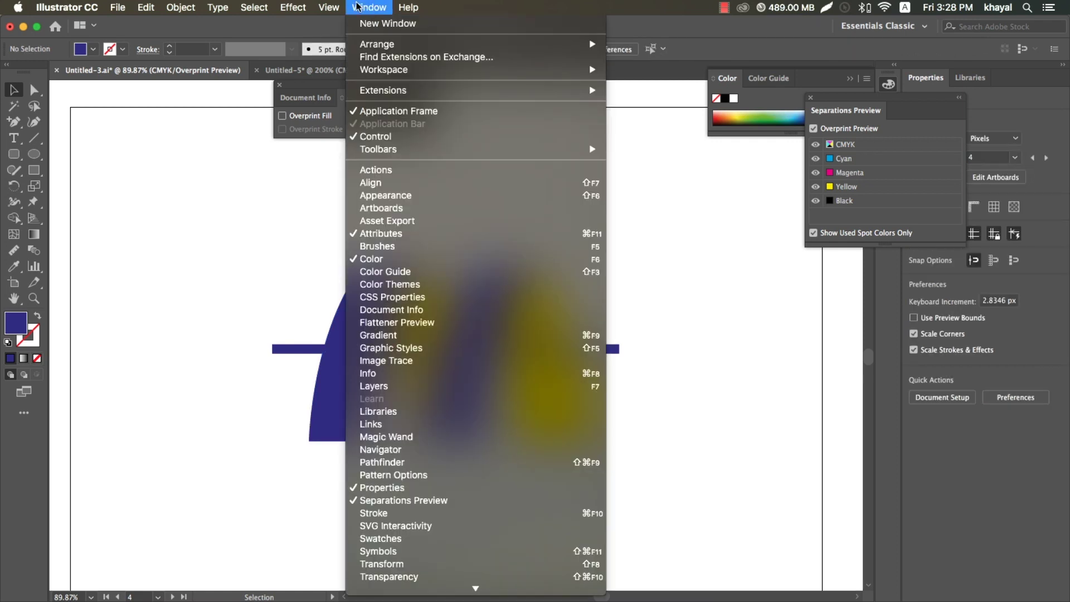
{"action": "mouse_move", "coordinate": [329, 8]}
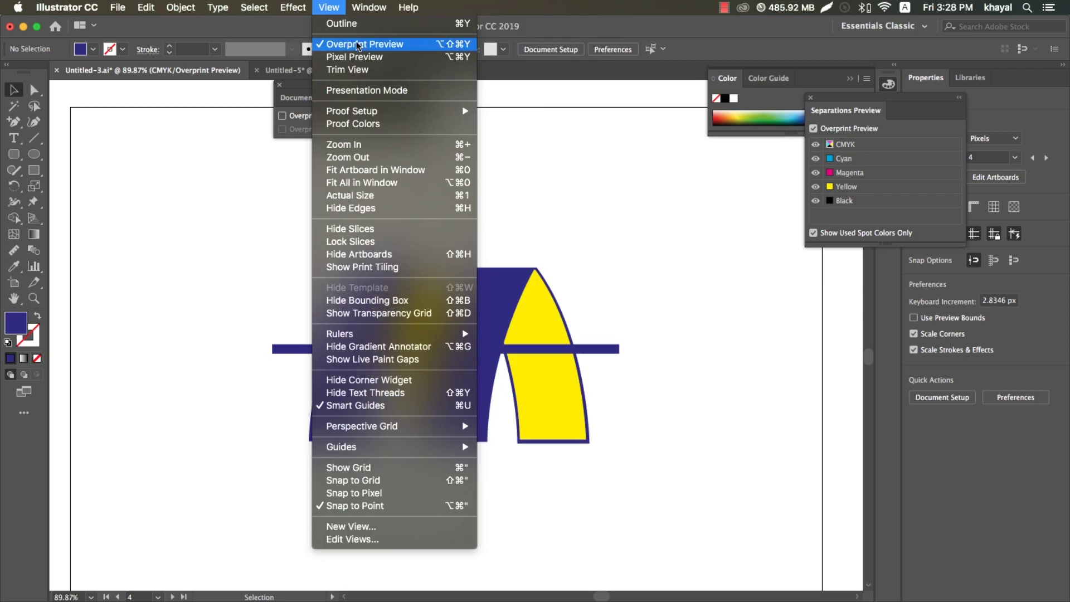
- Toggle the Yellow plate preview, then drag the right arch's yellow strip out beside the M
{"action": "left_click", "coordinate": [543, 147]}
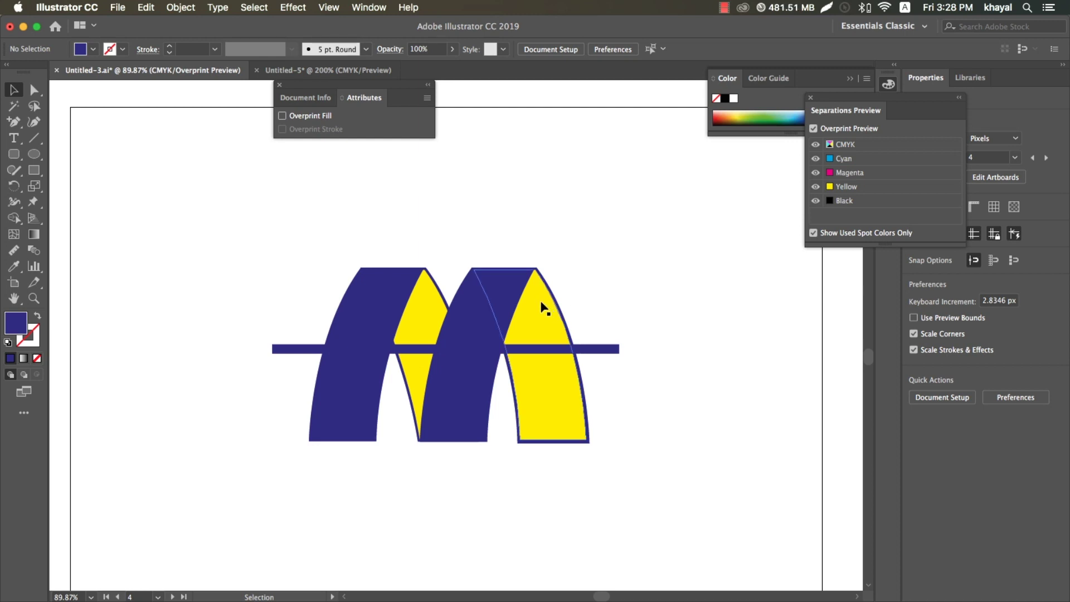
{"action": "left_click", "coordinate": [816, 186]}
{"action": "left_click", "coordinate": [816, 186]}
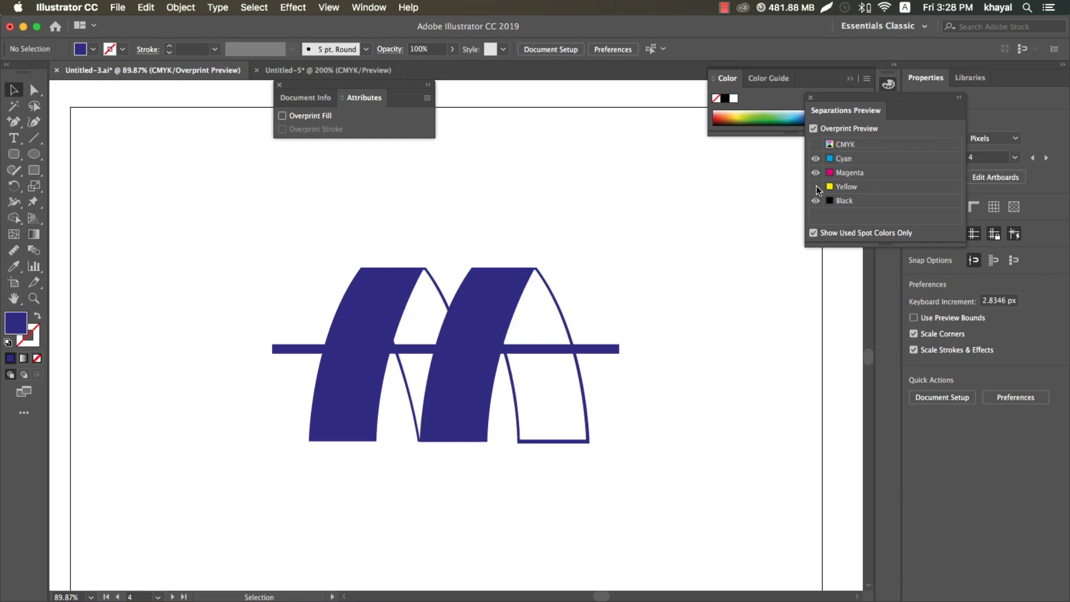
{"action": "left_click", "coordinate": [816, 186]}
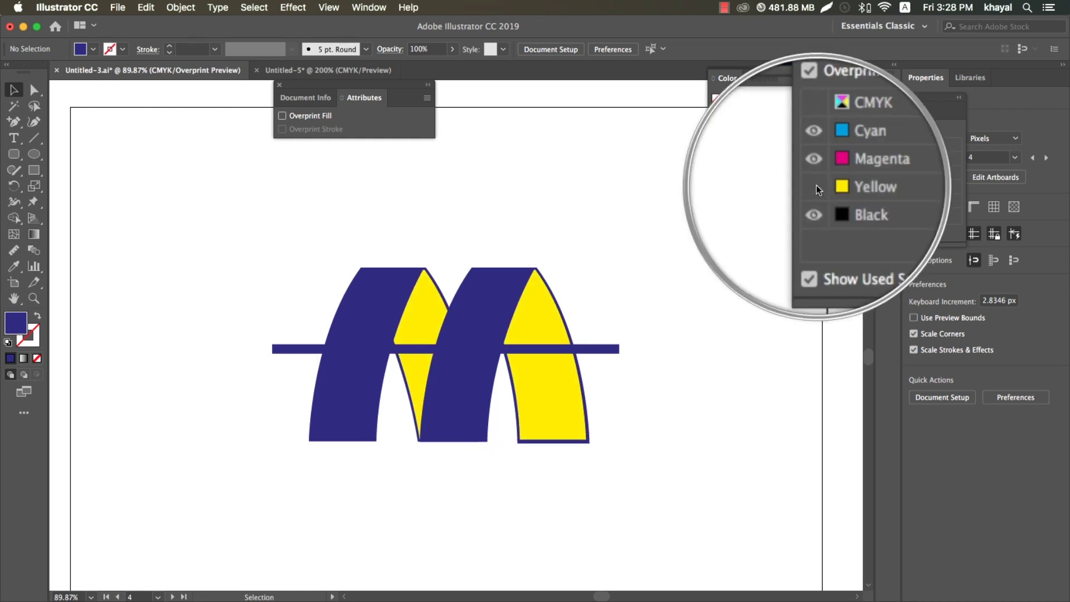
{"action": "left_click", "coordinate": [815, 186]}
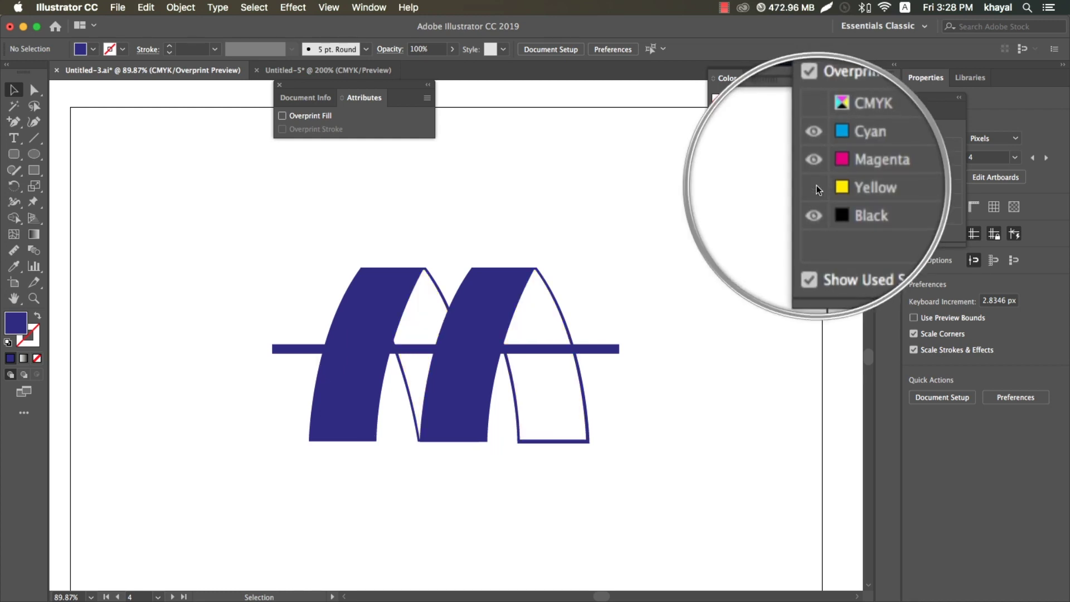
{"action": "left_click", "coordinate": [816, 186]}
{"action": "left_click_drag", "start_coordinate": [536, 321], "coordinate": [705, 272]}
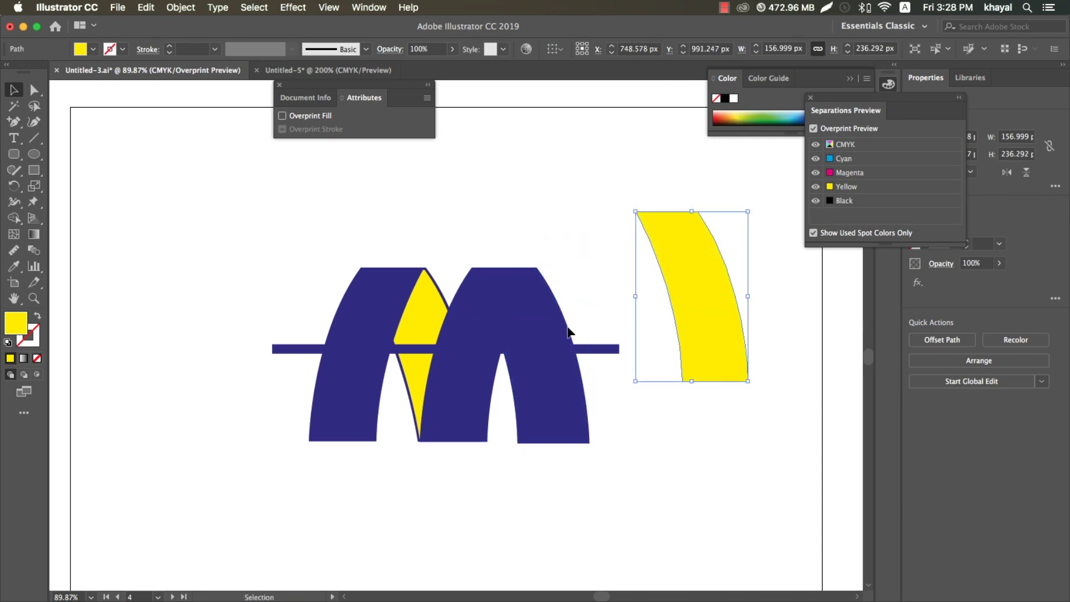
- Undo the strip move, set both yellow strips to Overprint Fill, and check each arch
{"action": "key", "text": "ctrl+z"}
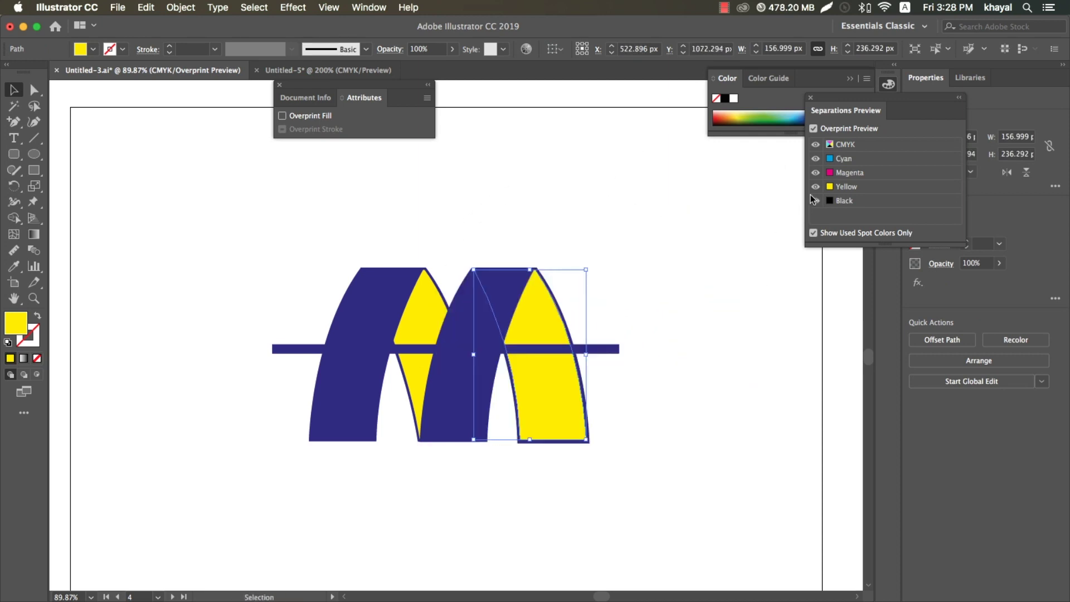
{"action": "left_click", "coordinate": [815, 186]}
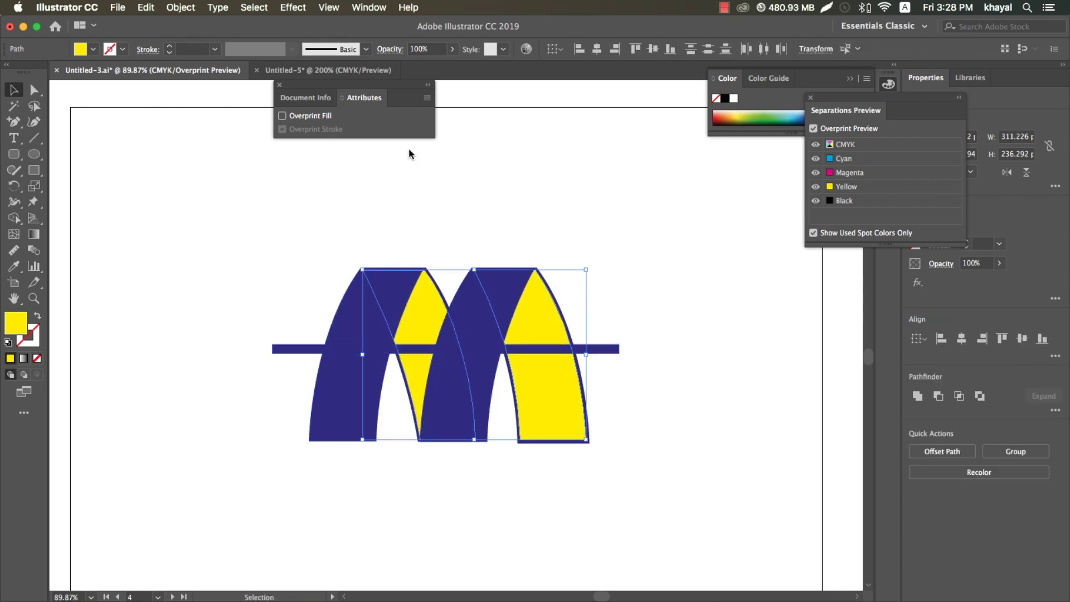
{"action": "left_click", "coordinate": [293, 116]}
{"action": "left_click", "coordinate": [636, 196]}
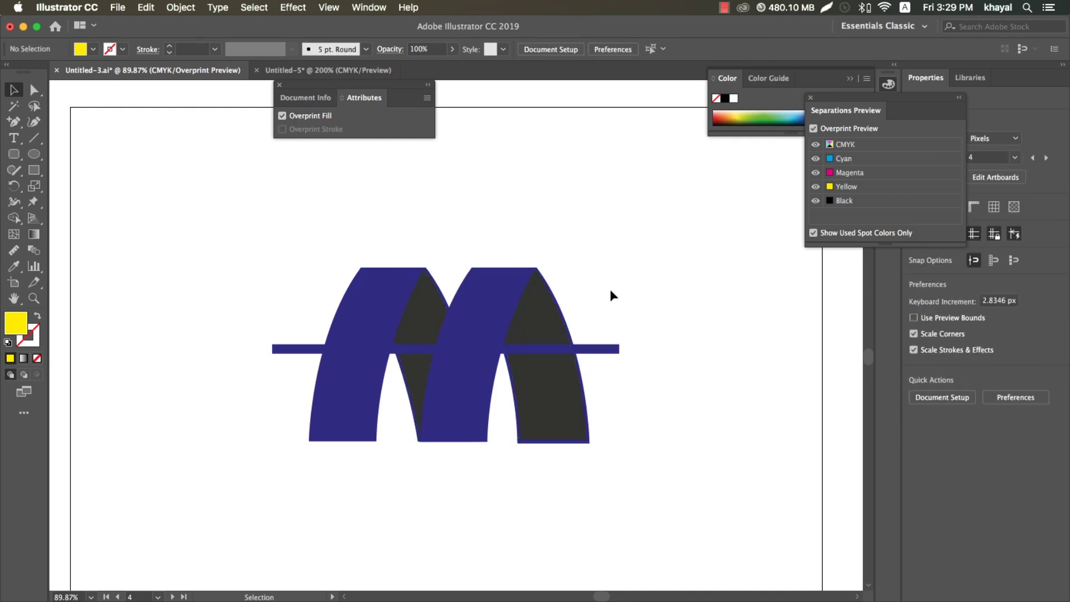
{"action": "left_click", "coordinate": [524, 289]}
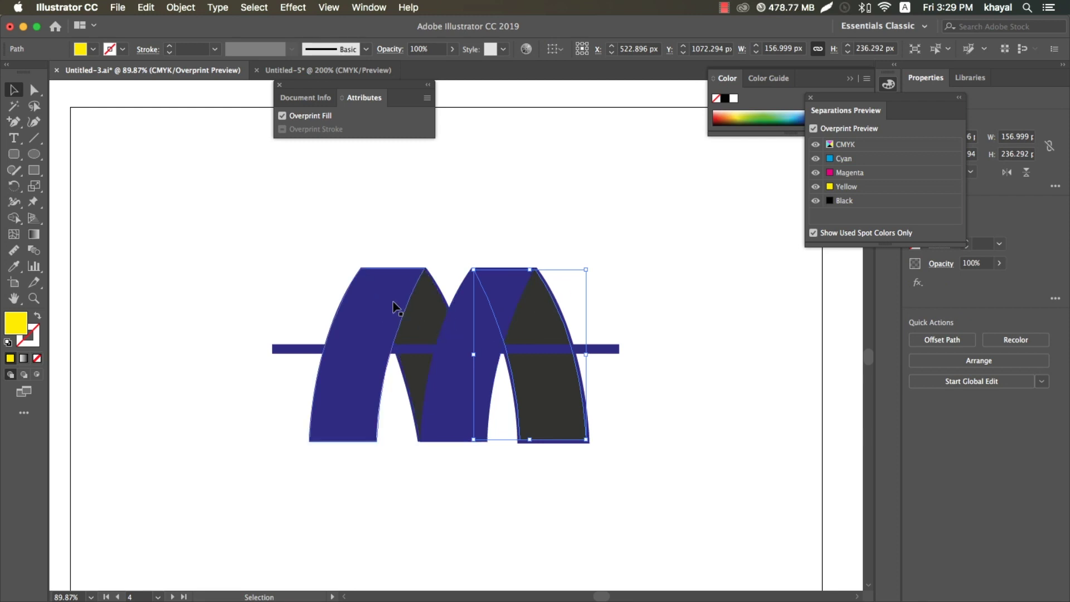
{"action": "left_click", "coordinate": [387, 315]}
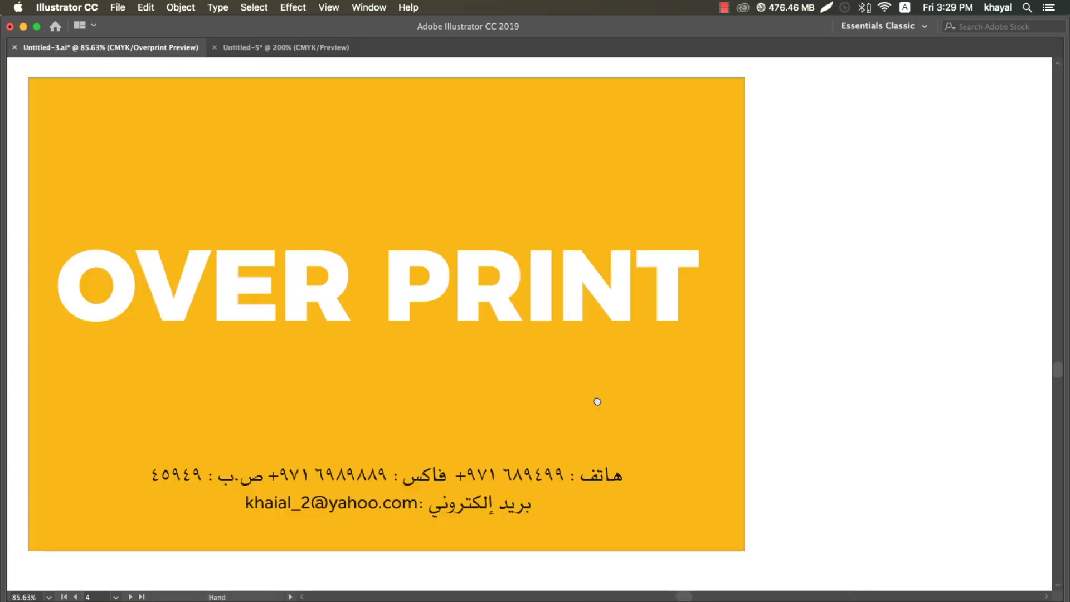
- Pan to the yellow OVER PRINT card, move the Arabic contact text aside, then undo it
{"action": "left_click_drag", "start_coordinate": [598, 402], "coordinate": [647, 399]}
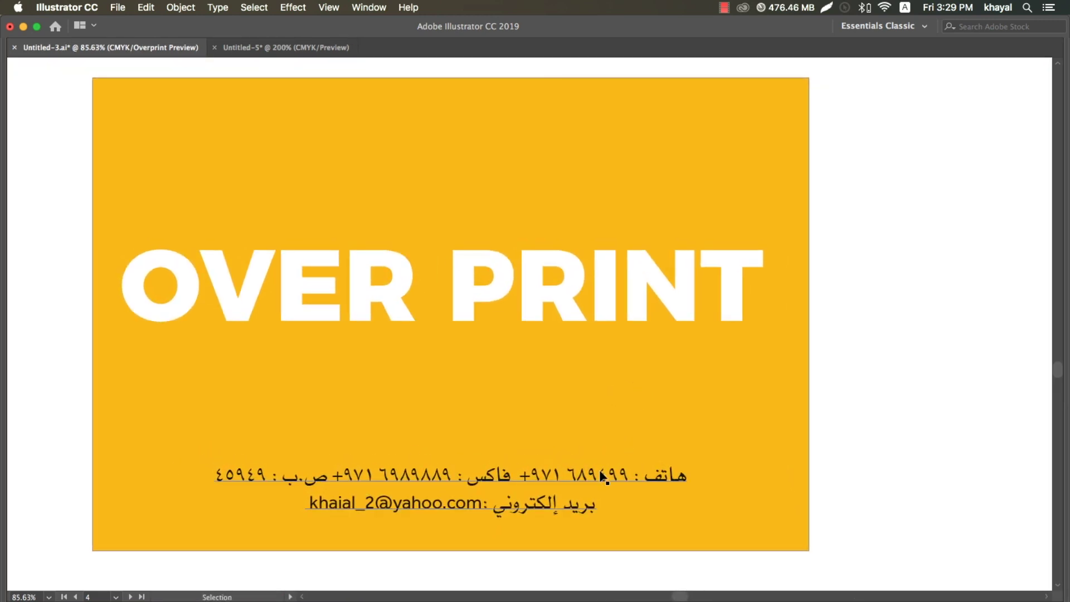
{"action": "left_click", "coordinate": [606, 478]}
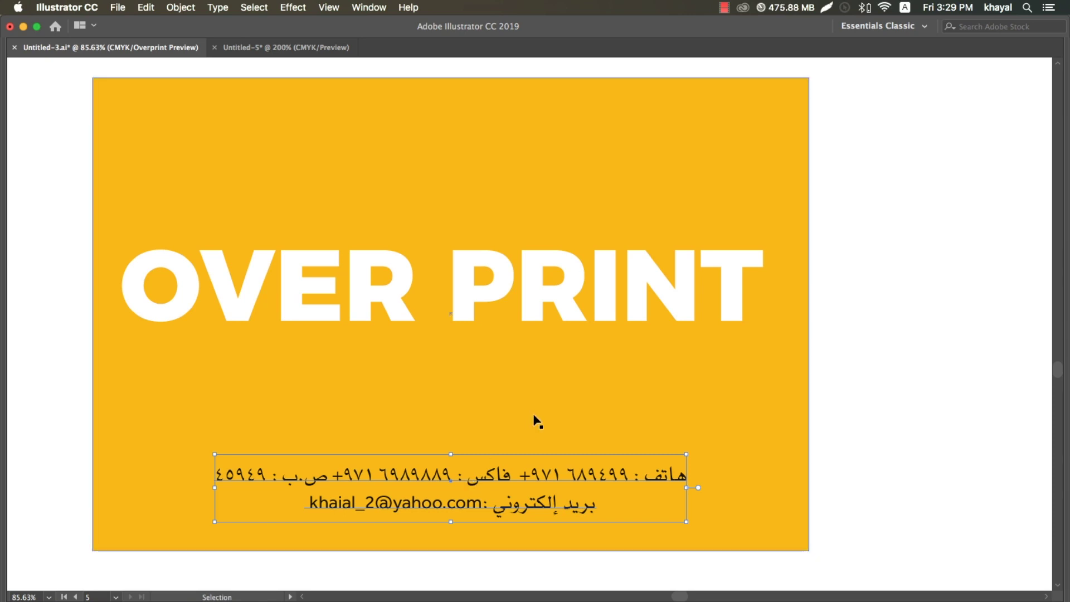
{"action": "mouse_move", "coordinate": [652, 476]}
{"action": "left_mouse_down"}
{"action": "mouse_move", "coordinate": [895, 439]}
{"action": "mouse_move", "coordinate": [920, 451]}
{"action": "left_mouse_up"}
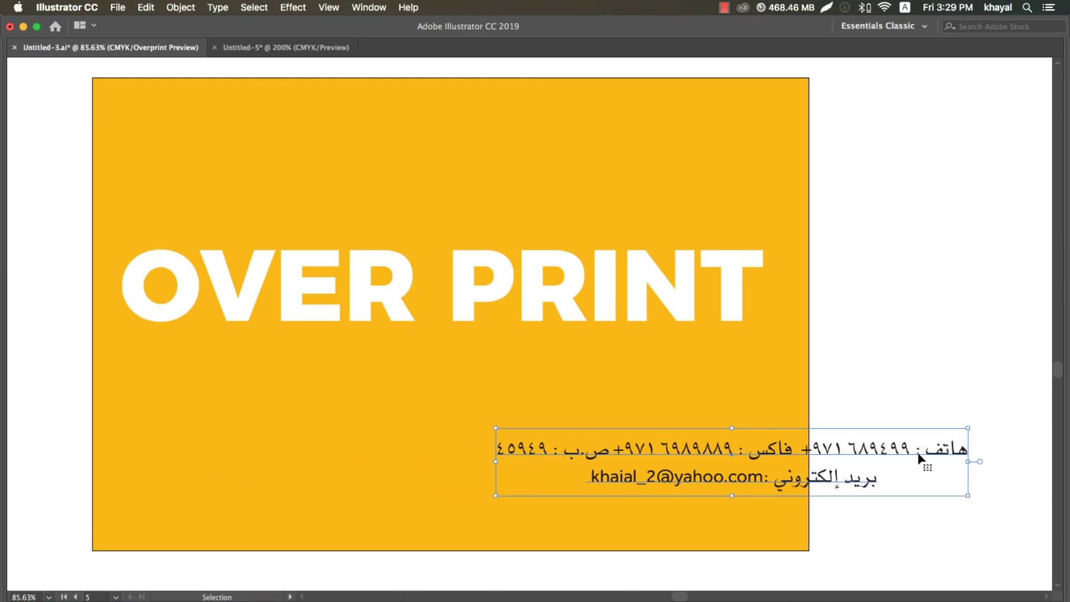
{"action": "key", "text": "ctrl+z"}
{"action": "key", "text": "ctrl+z"}
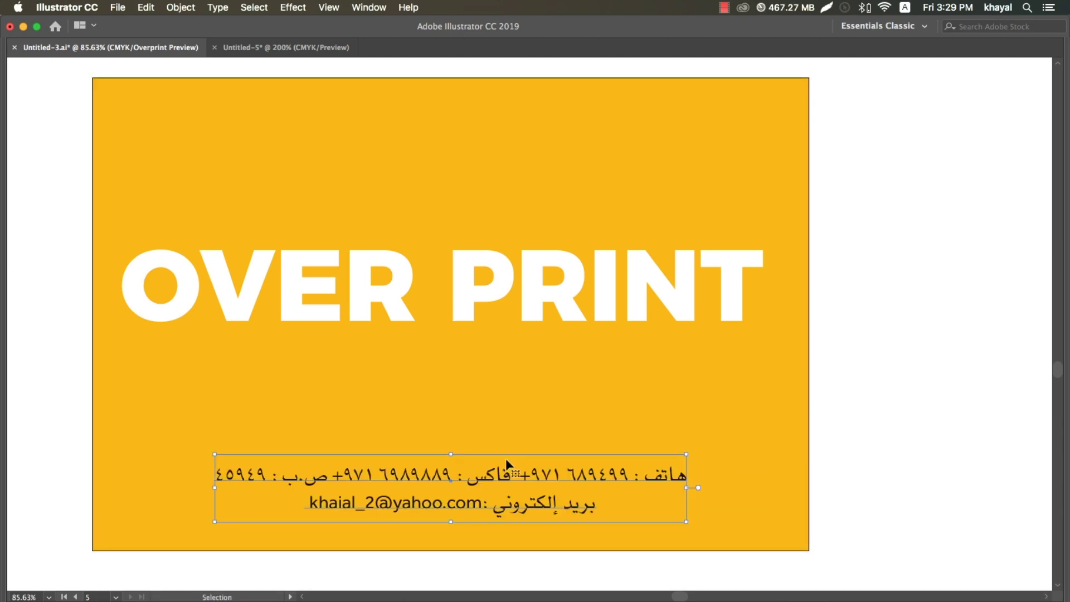
{"action": "key", "text": "ctrl+z"}
{"action": "left_click_drag", "start_coordinate": [482, 428], "coordinate": [500, 361]}
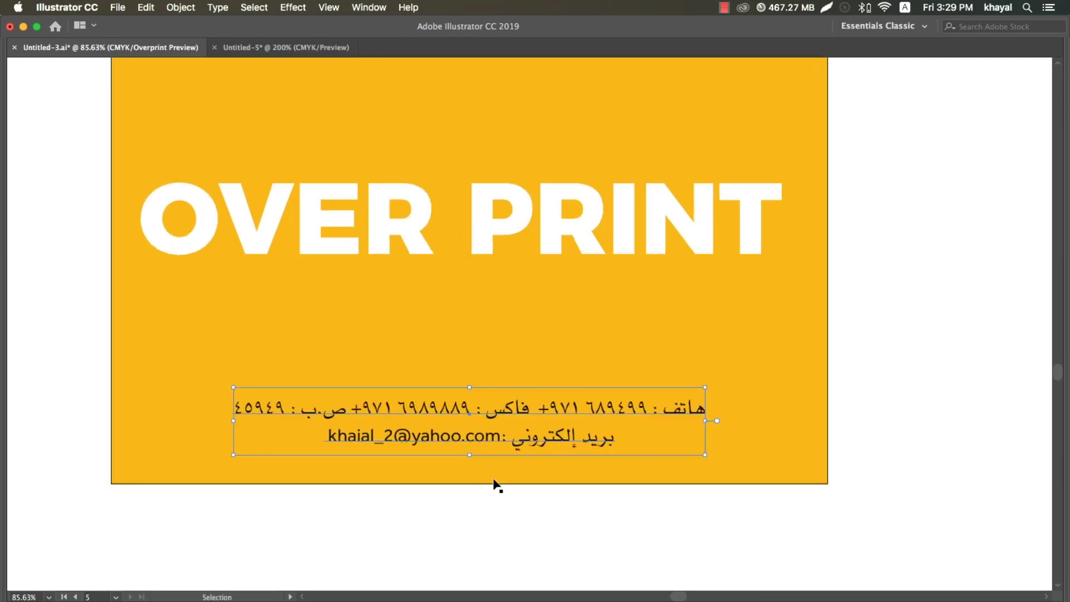
{"action": "key", "text": "Tab"}
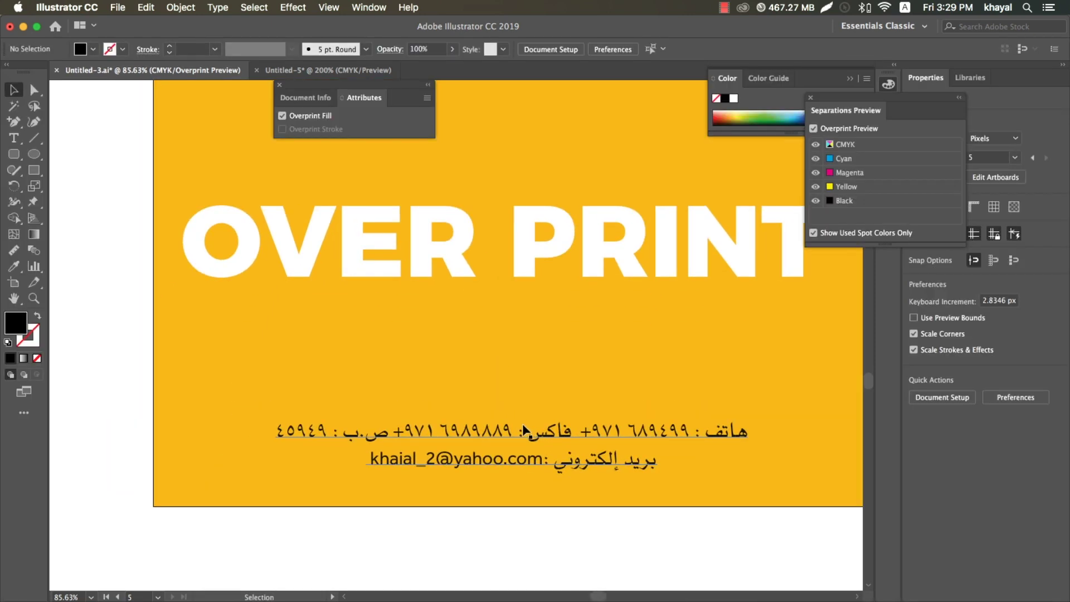
{"action": "left_click", "coordinate": [527, 431]}
{"action": "left_click", "coordinate": [815, 201]}
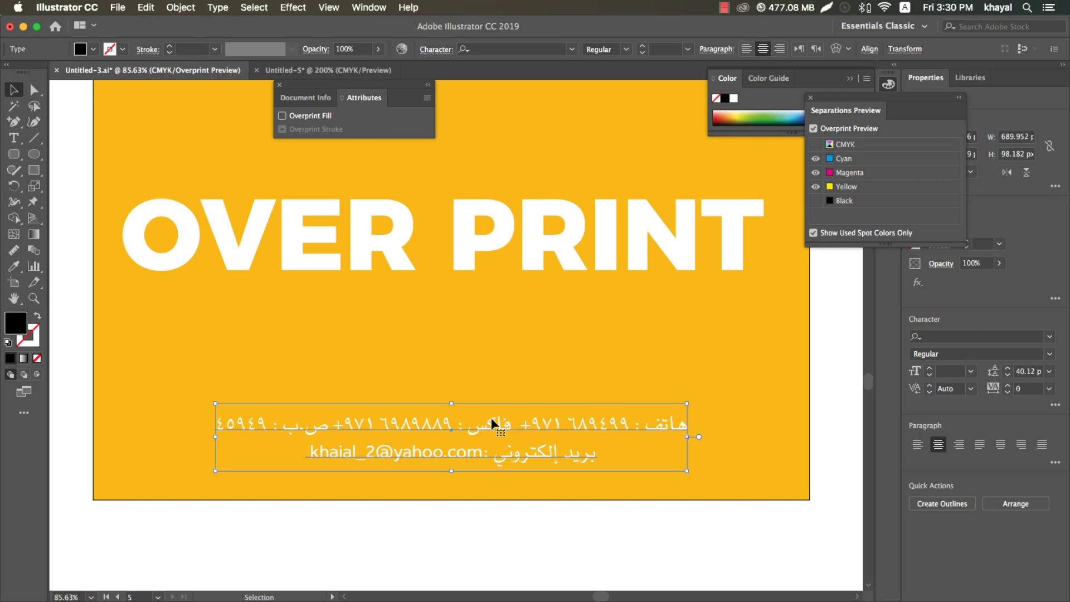
{"action": "left_click", "coordinate": [815, 201]}
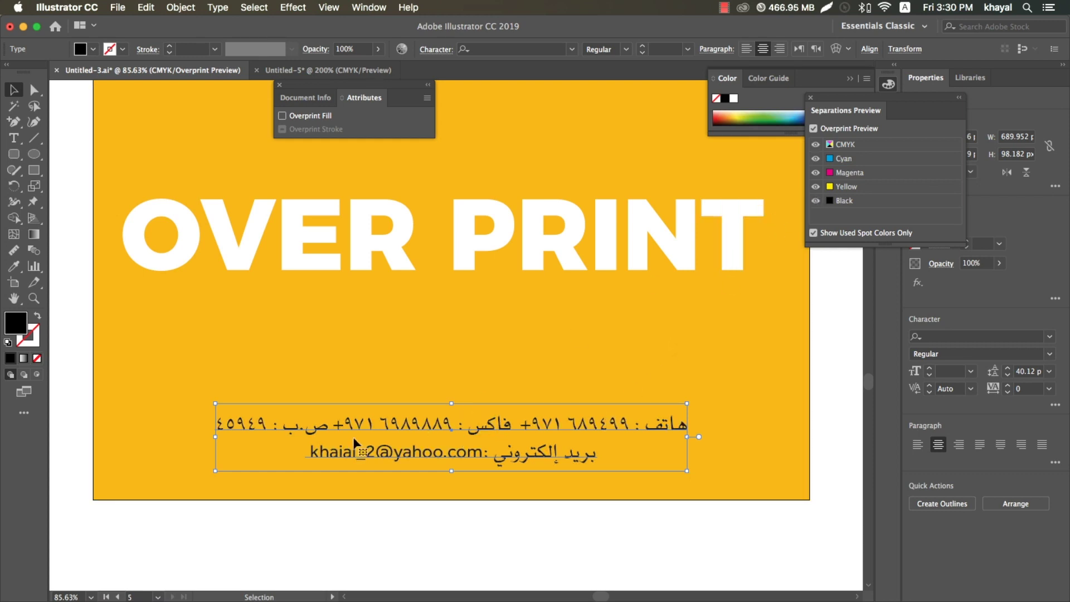
{"action": "left_click", "coordinate": [302, 116]}
{"action": "left_click", "coordinate": [816, 201]}
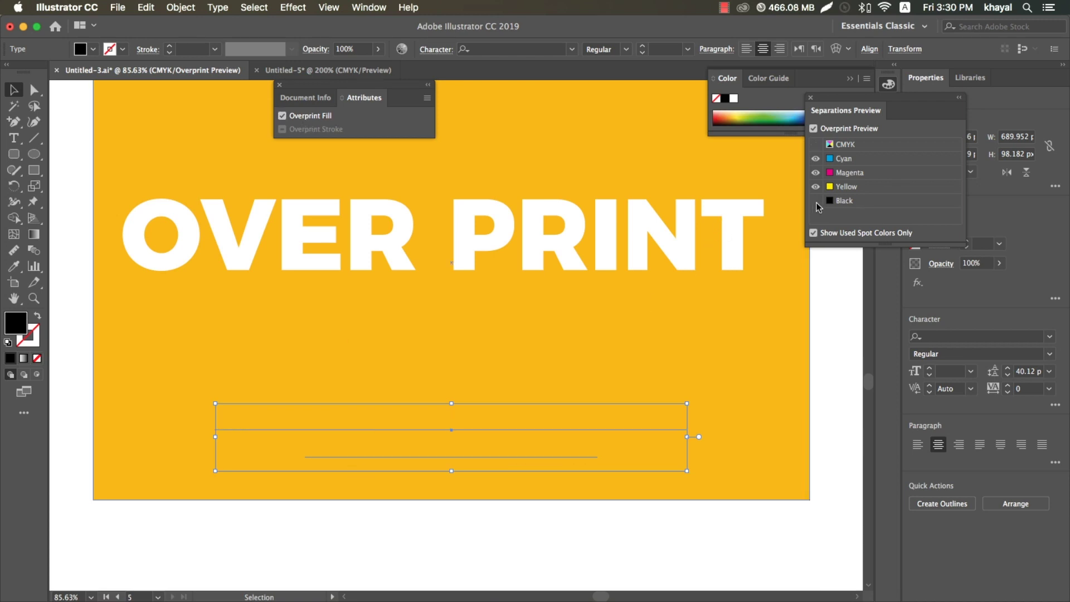
{"action": "left_click", "coordinate": [815, 200]}
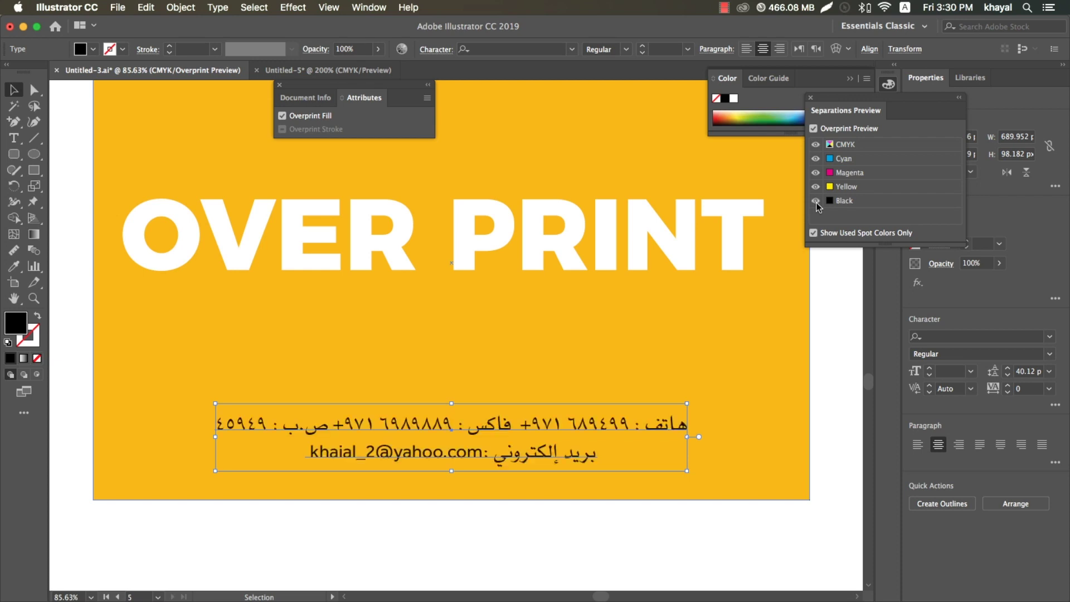
{"action": "left_click", "coordinate": [301, 116]}
{"action": "key", "text": "space"}
{"action": "left_click_drag", "start_coordinate": [491, 382], "coordinate": [497, 468]}
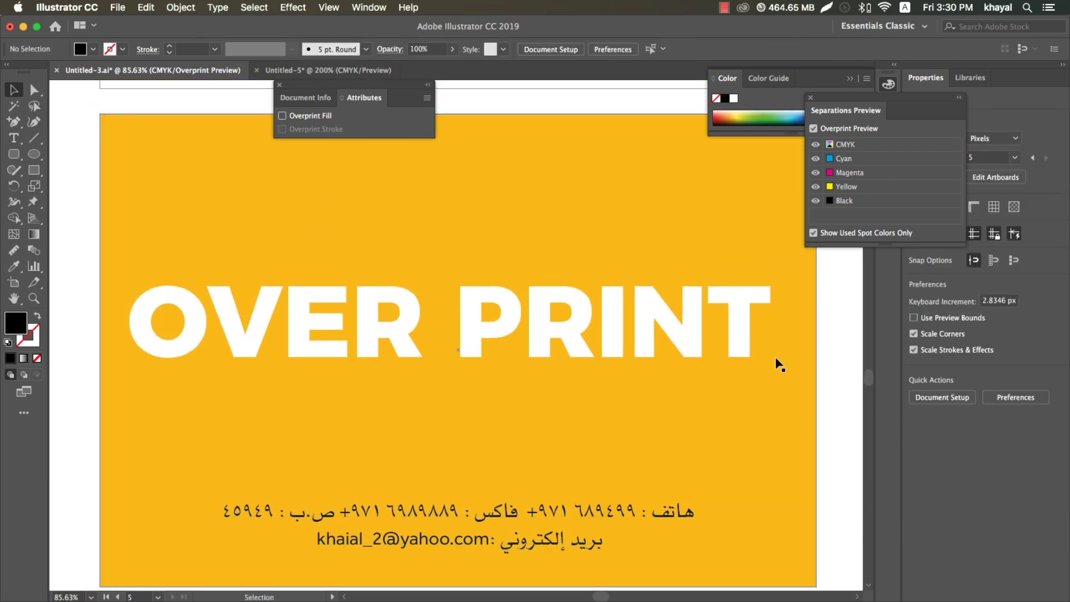
- Convert the OVER PRINT lettering to outlines and reselect it
{"action": "left_click", "coordinate": [744, 357]}
{"action": "key", "text": "ctrl+shift+o"}
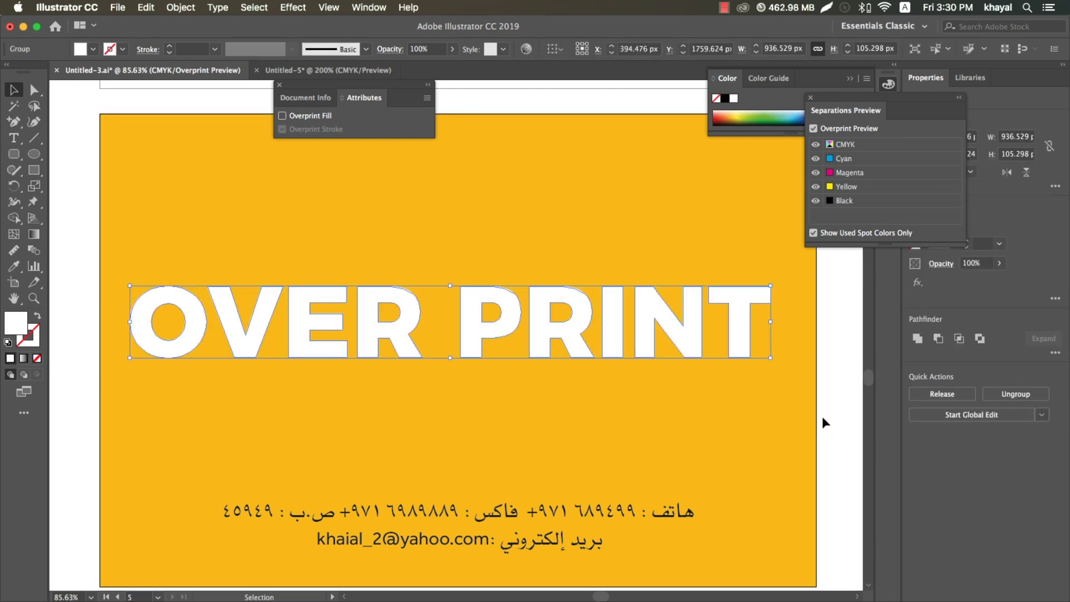
{"action": "left_click", "coordinate": [823, 418]}
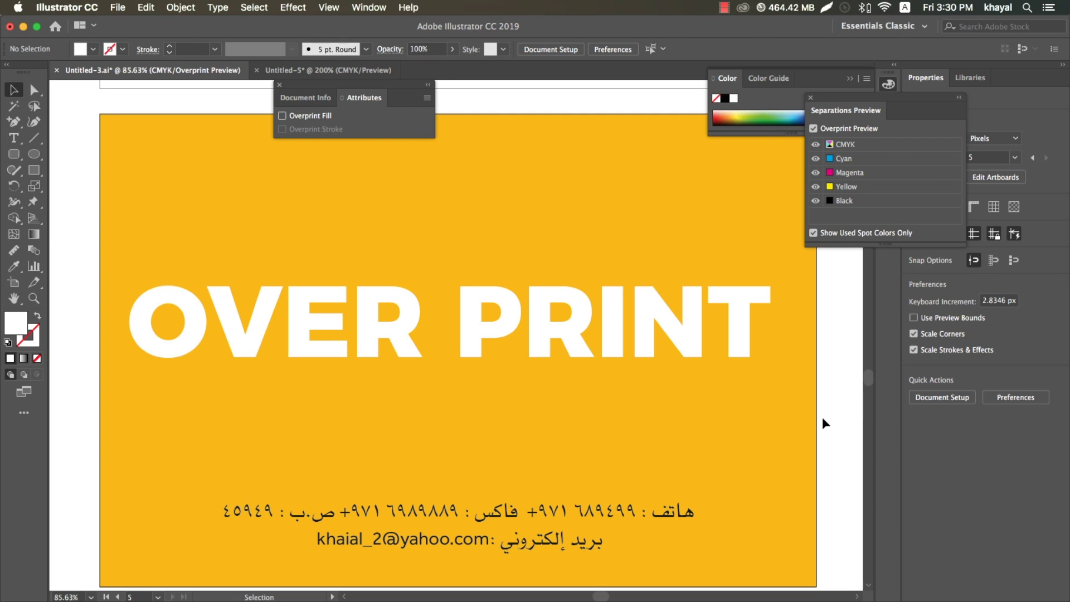
{"action": "left_click", "coordinate": [541, 333]}
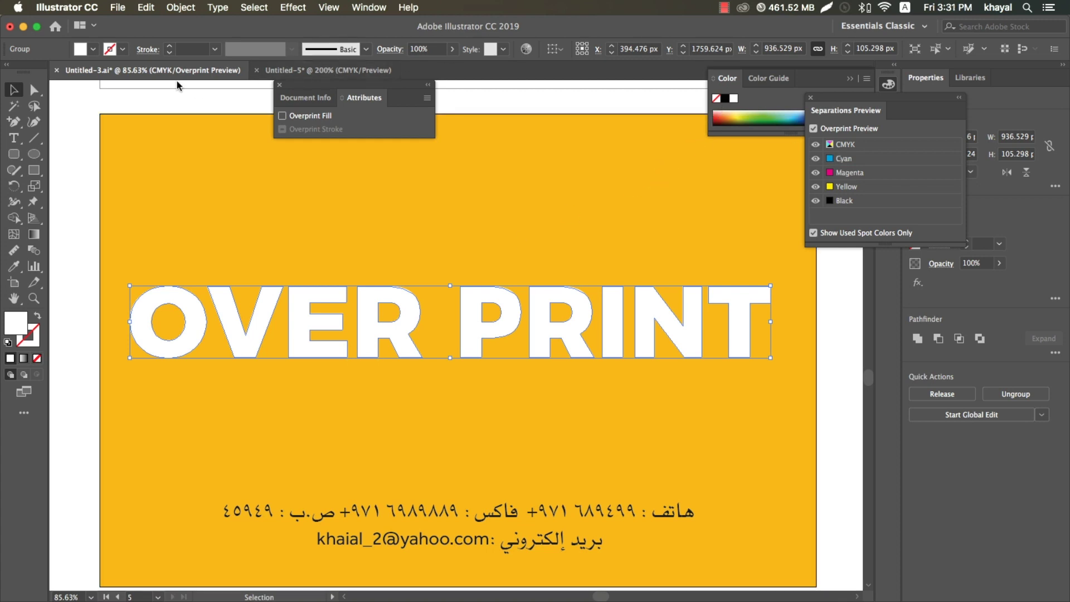
- Try a dark blue fill on the OVER PRINT lettering, then set it back to White
{"action": "left_click", "coordinate": [93, 50]}
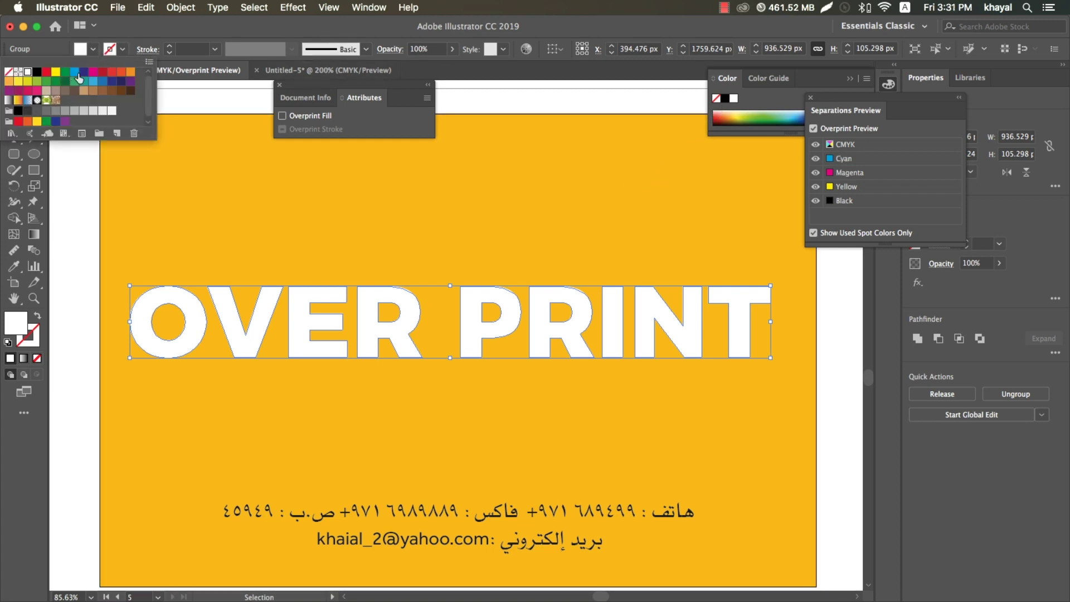
{"action": "left_click", "coordinate": [83, 72]}
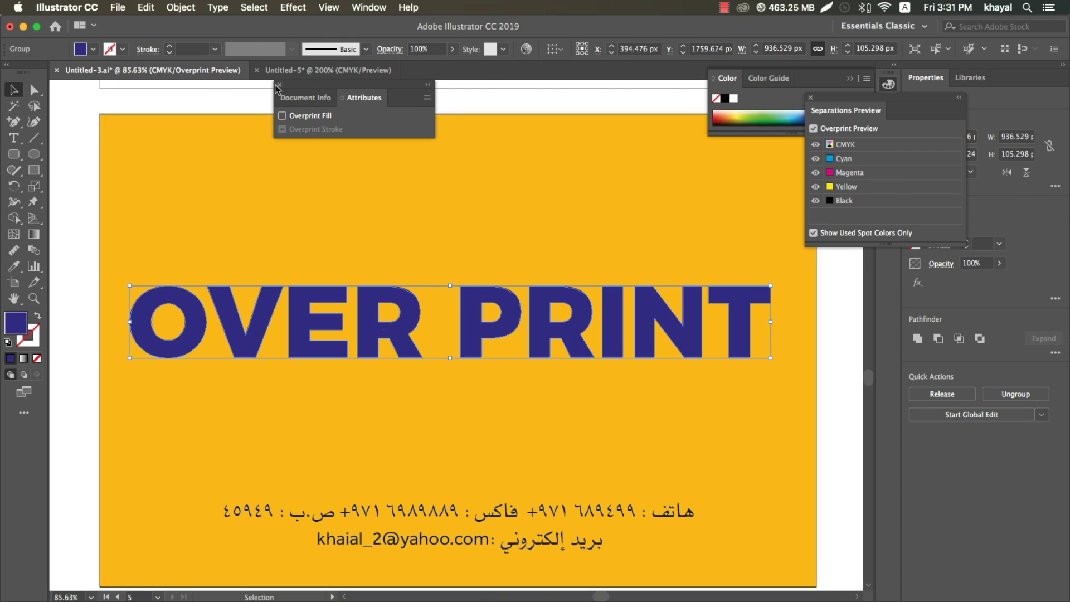
{"action": "left_click_drag", "start_coordinate": [323, 83], "coordinate": [575, 104]}
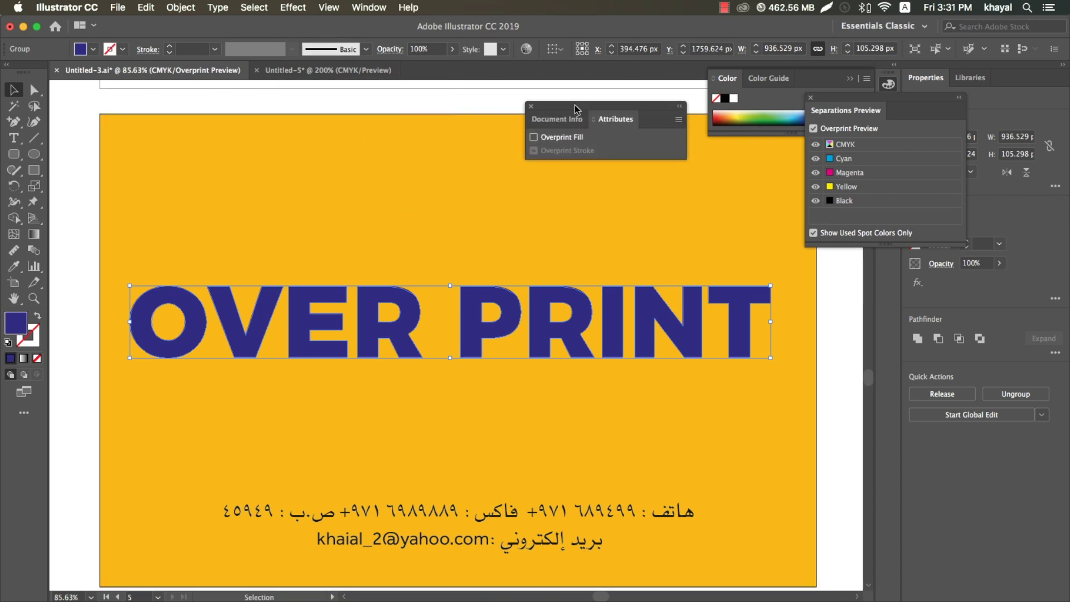
{"action": "left_click", "coordinate": [93, 49]}
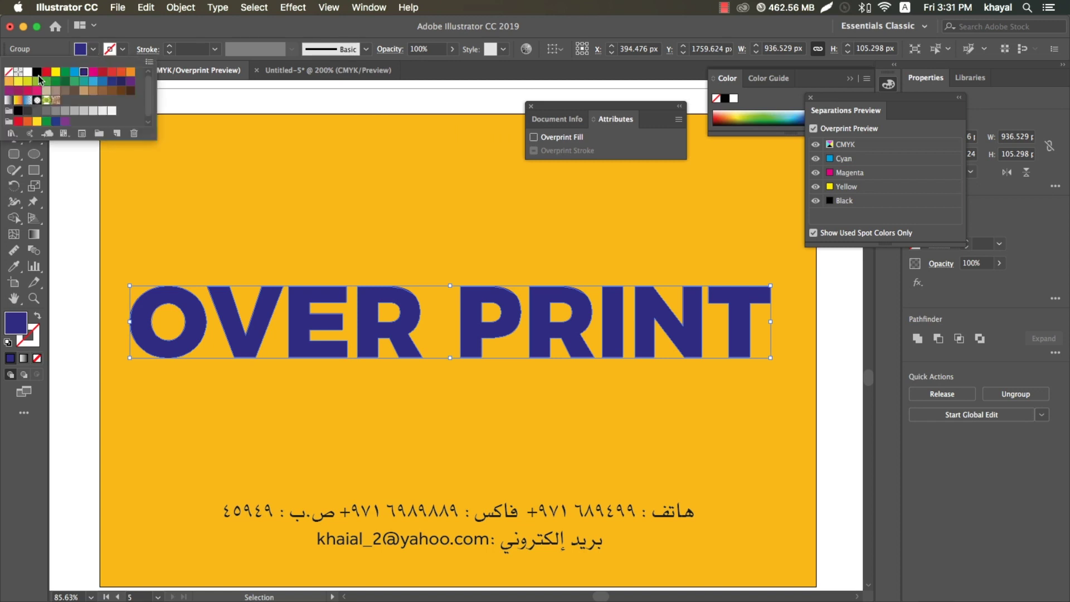
{"action": "left_click", "coordinate": [28, 73]}
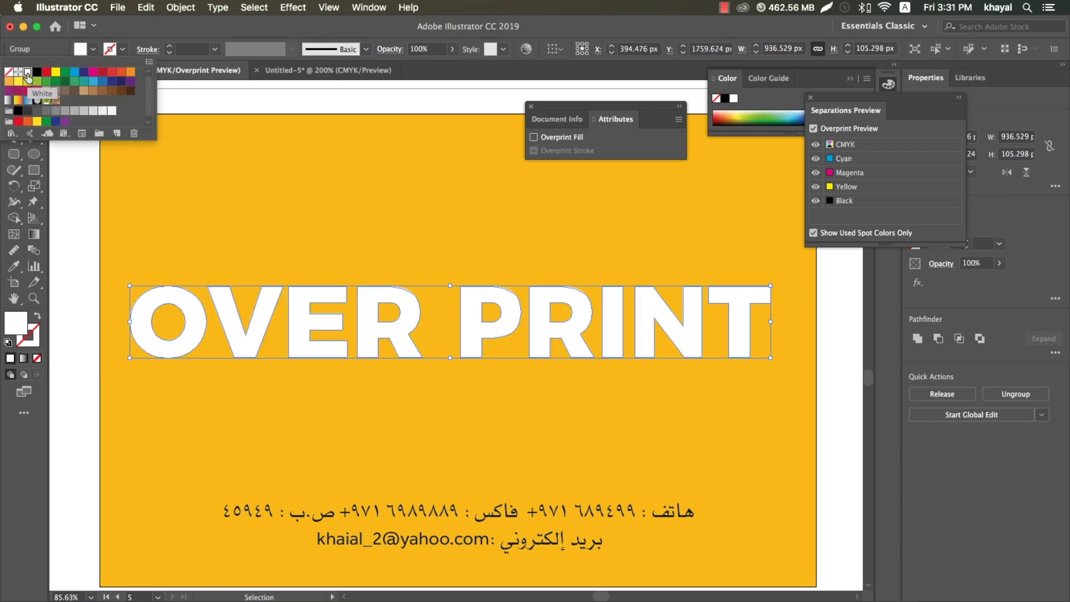
{"action": "left_click", "coordinate": [534, 139]}
- Turn on Overprint Fill for the white OVER PRINT lettering and confirm the warning with Proceed
{"action": "left_click", "coordinate": [554, 138]}
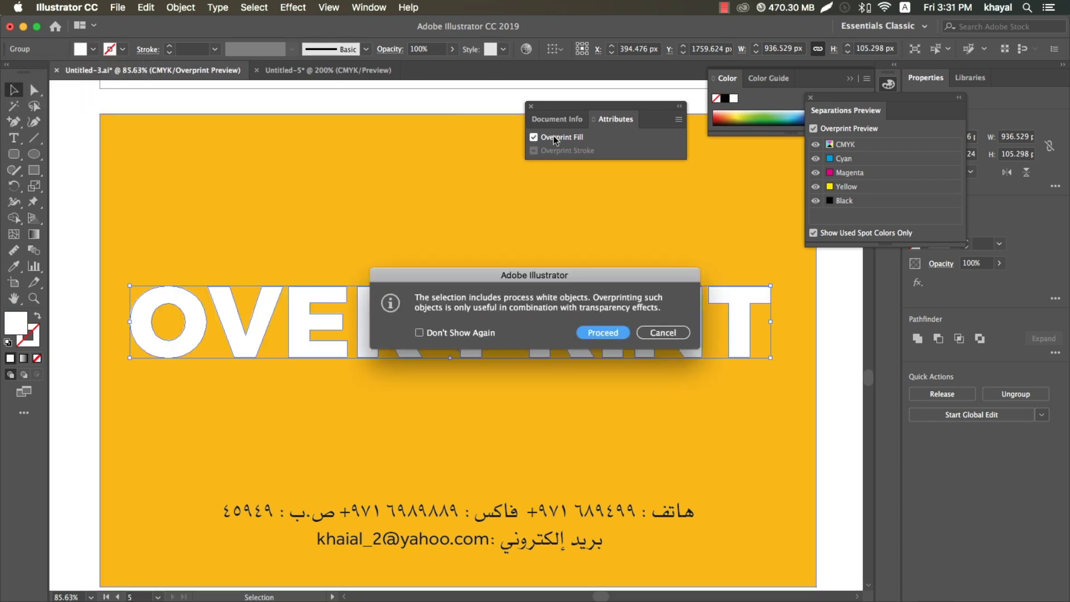
{"action": "left_click_drag", "start_coordinate": [577, 243], "coordinate": [392, 184]}
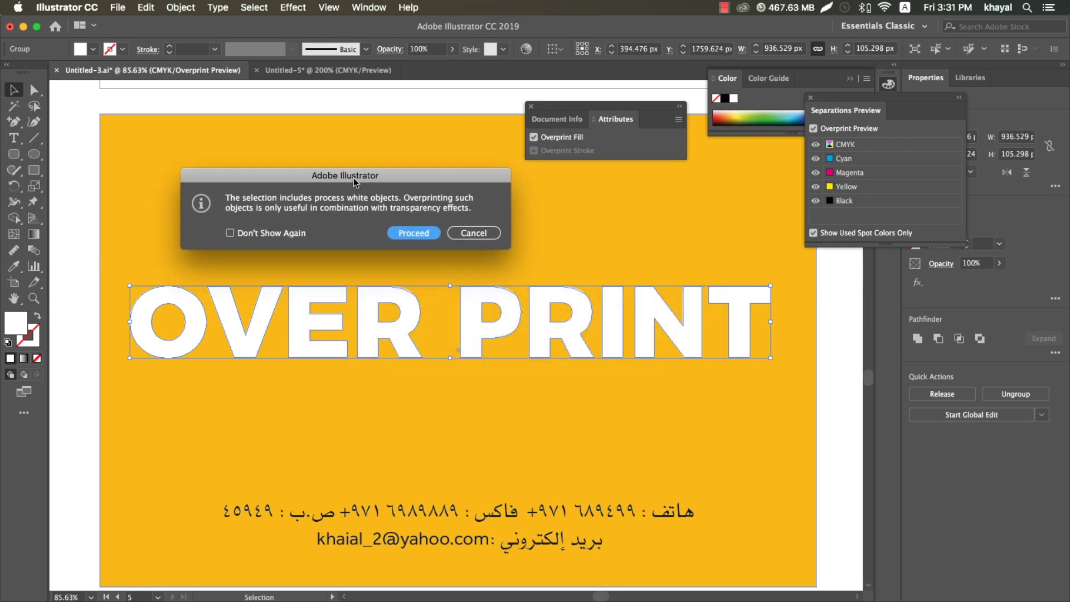
{"action": "left_click_drag", "start_coordinate": [353, 178], "coordinate": [347, 181]}
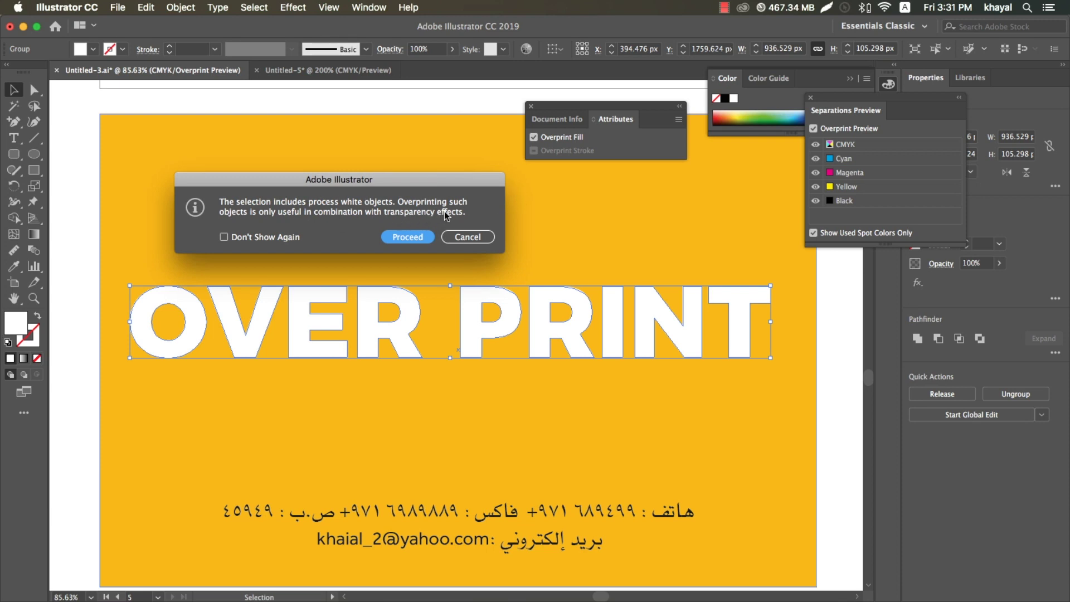
{"action": "left_click", "coordinate": [408, 236]}
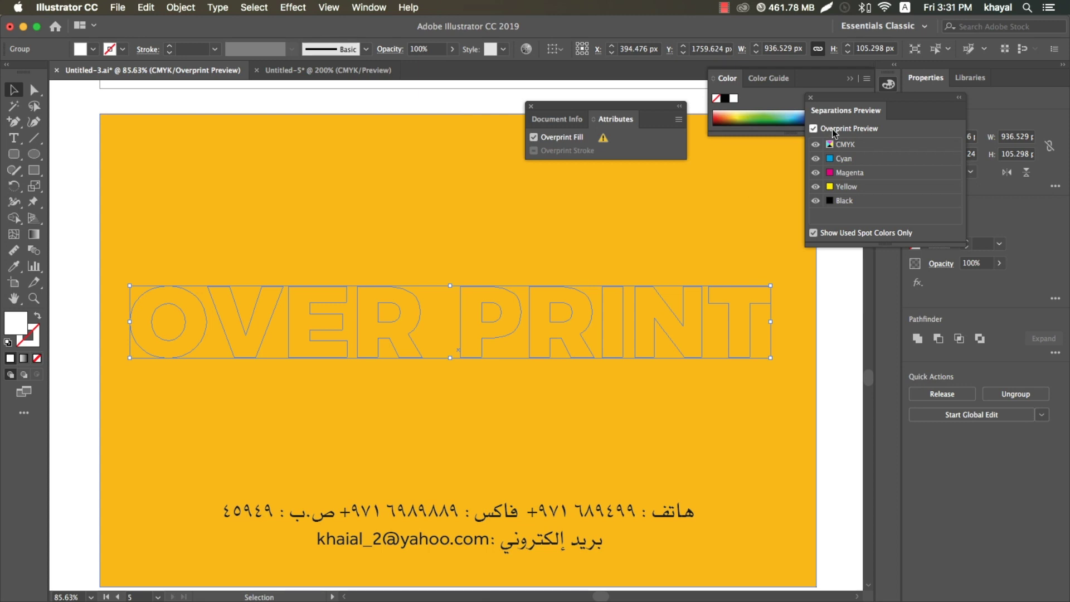
- Toggle Overprint Preview off and back on, then deselect to watch the white lettering vanish
{"action": "left_click", "coordinate": [328, 8]}
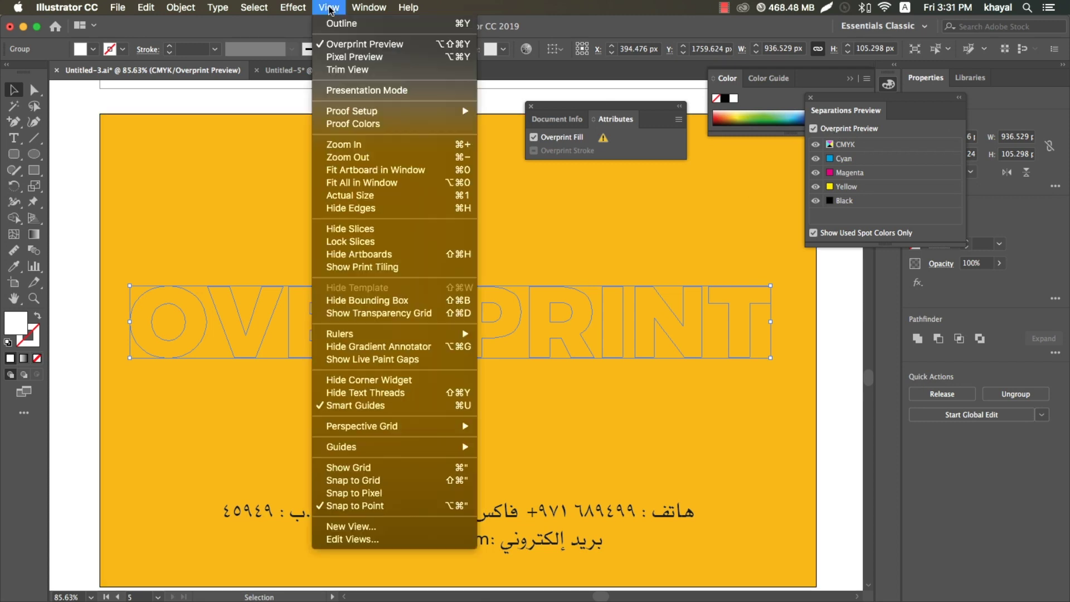
{"action": "left_click", "coordinate": [332, 45]}
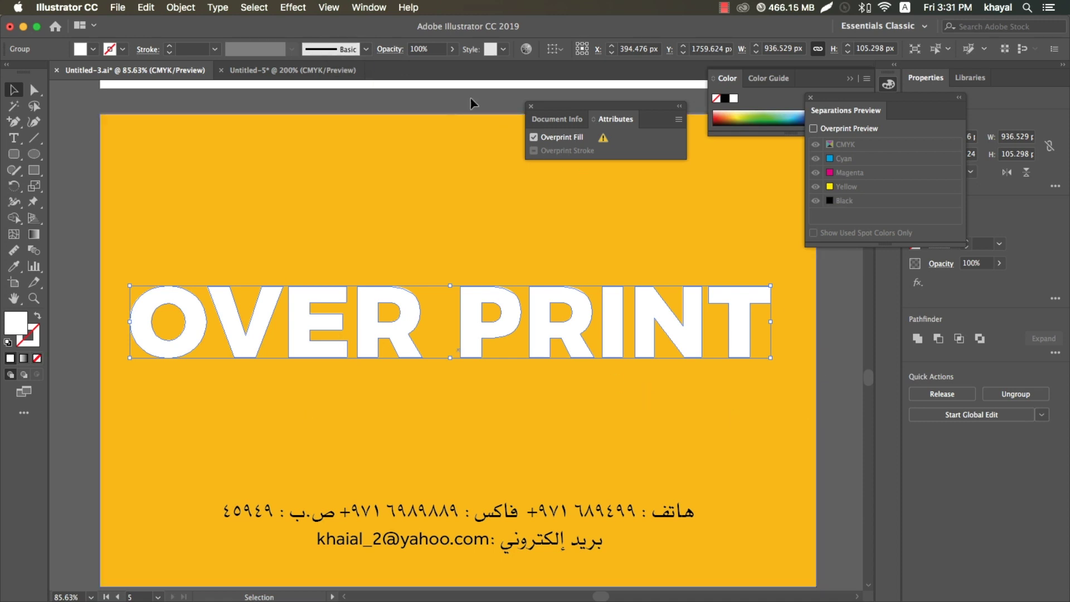
{"action": "left_click", "coordinate": [359, 7]}
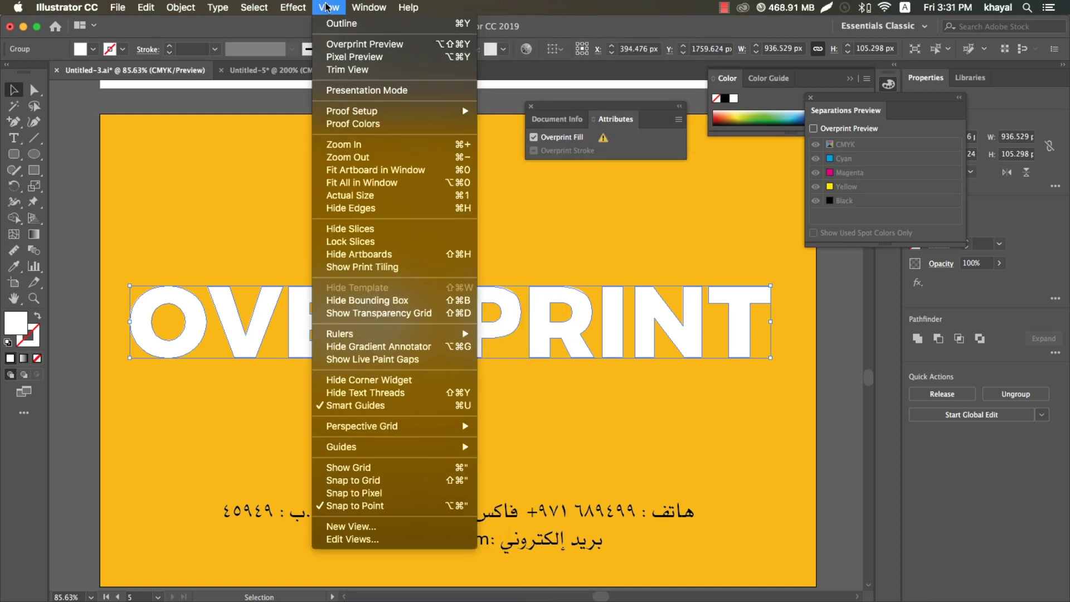
{"action": "left_click", "coordinate": [343, 44]}
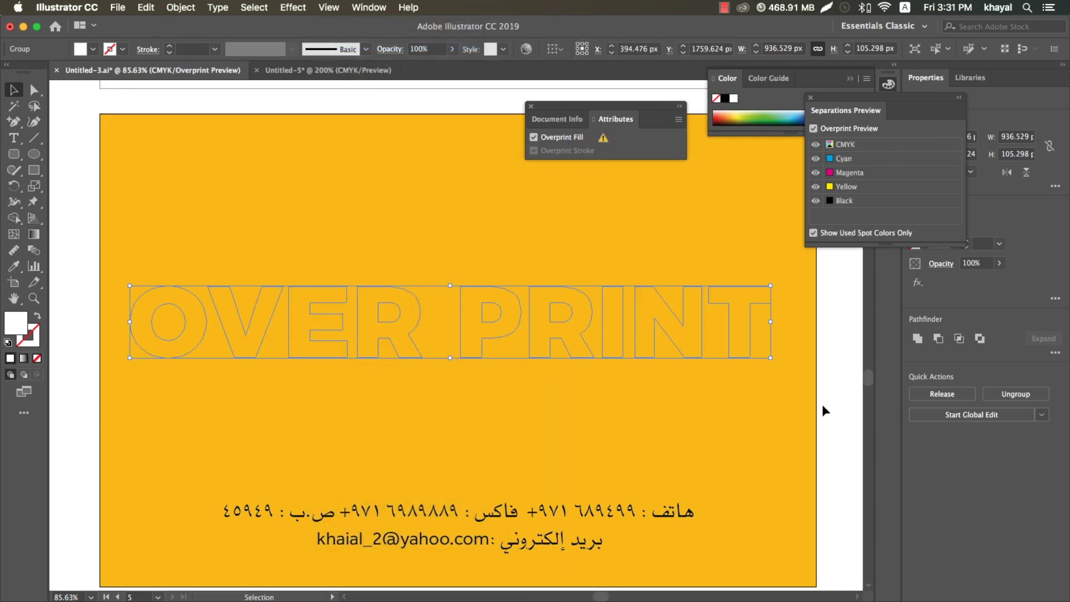
{"action": "left_click", "coordinate": [822, 406]}
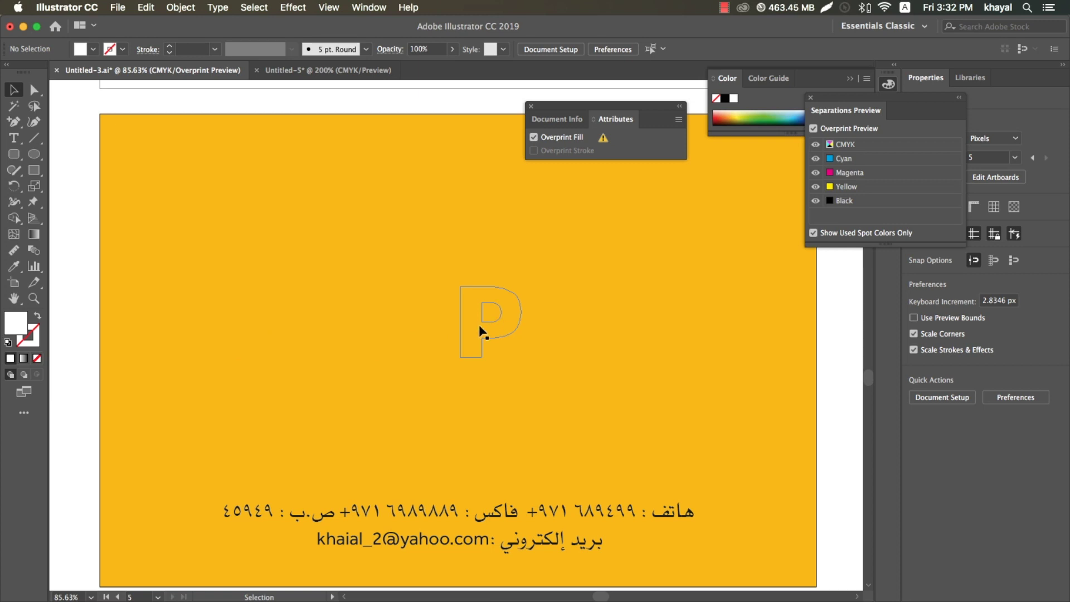
- Turn the lettering's overprint off and open the Attributes and Separations Preview panels
{"action": "left_click", "coordinate": [533, 137]}
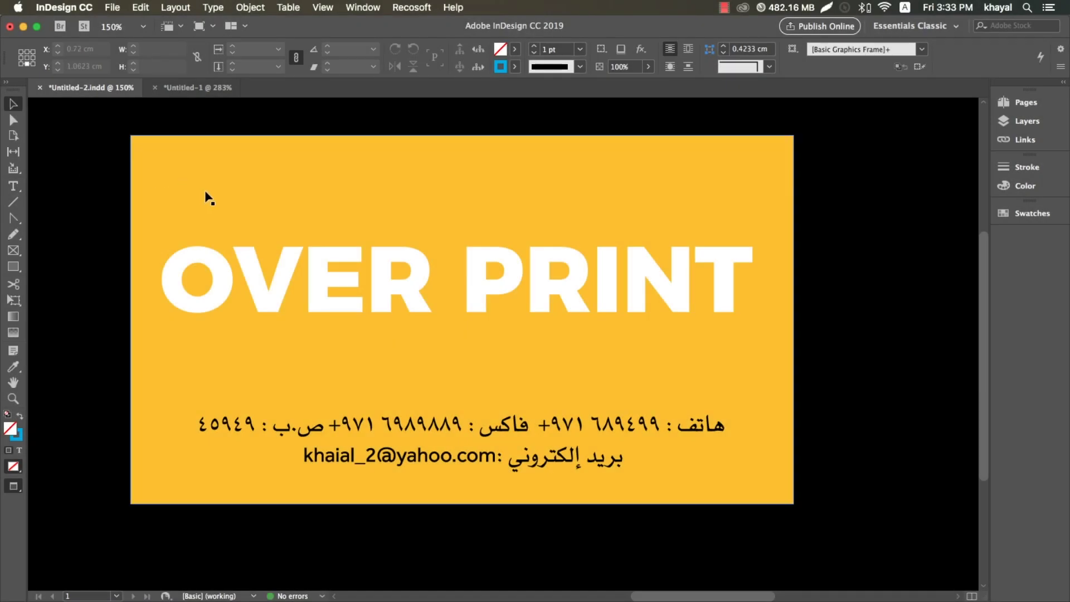
{"action": "left_click", "coordinate": [363, 7]}
{"action": "mouse_move", "coordinate": [369, 243]}
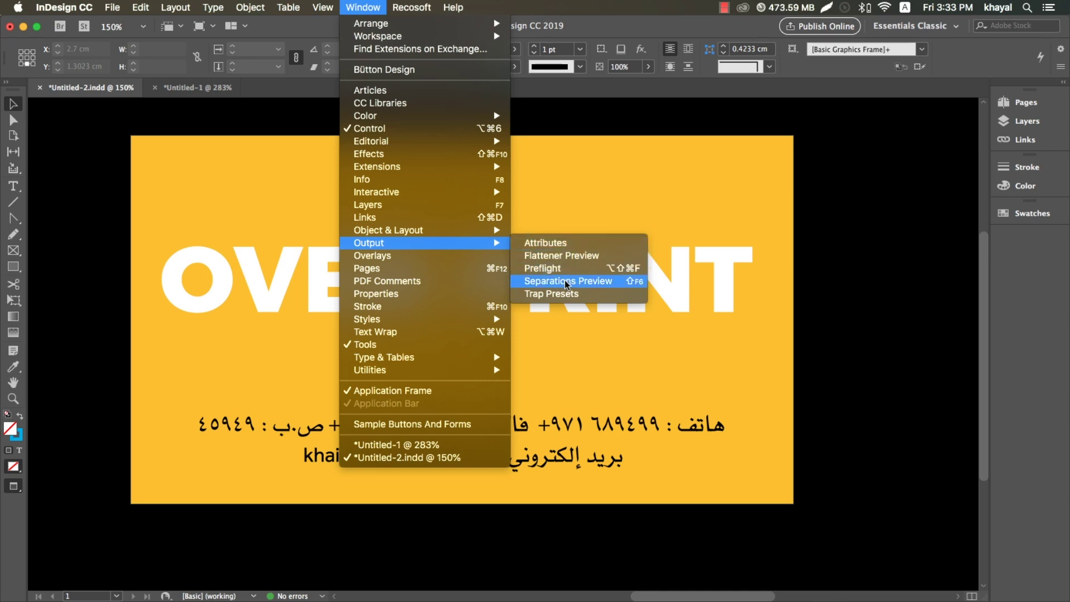
{"action": "left_click", "coordinate": [563, 248]}
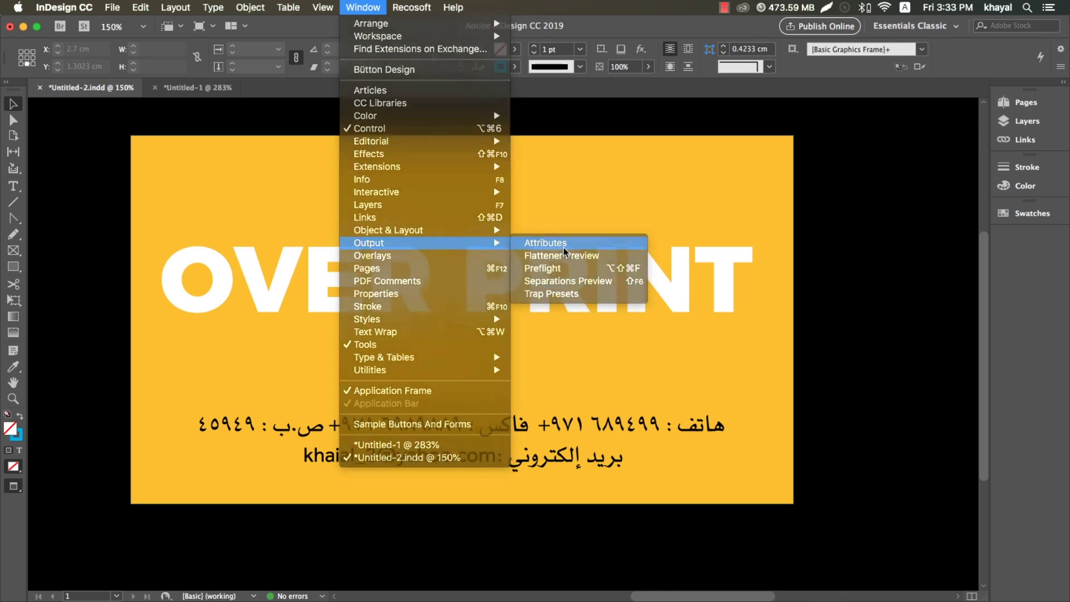
{"action": "left_click_drag", "start_coordinate": [617, 133], "coordinate": [337, 135]}
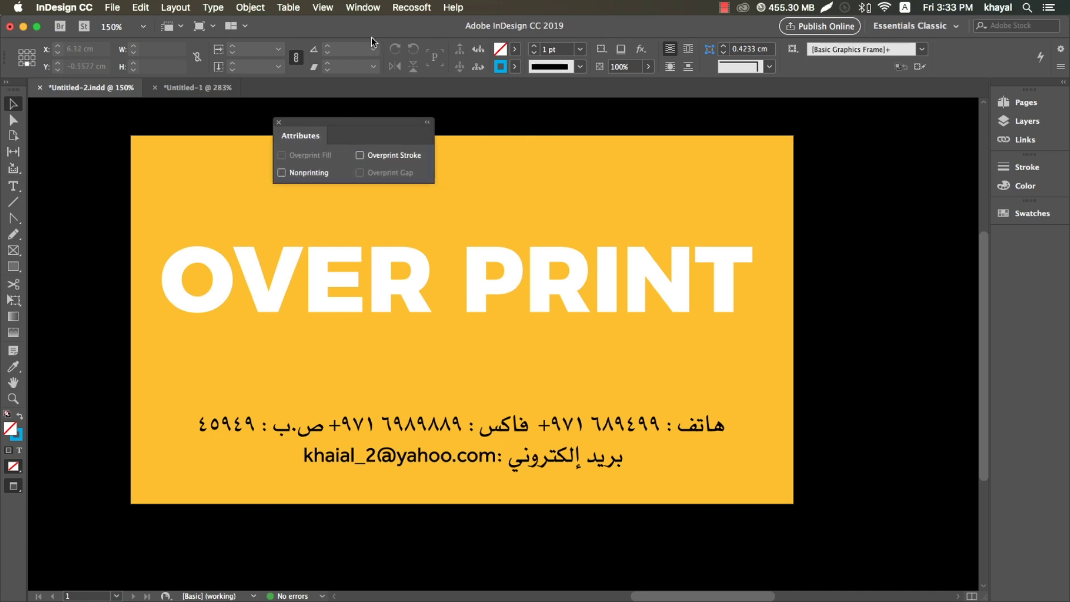
{"action": "left_click", "coordinate": [362, 7]}
{"action": "mouse_move", "coordinate": [368, 242]}
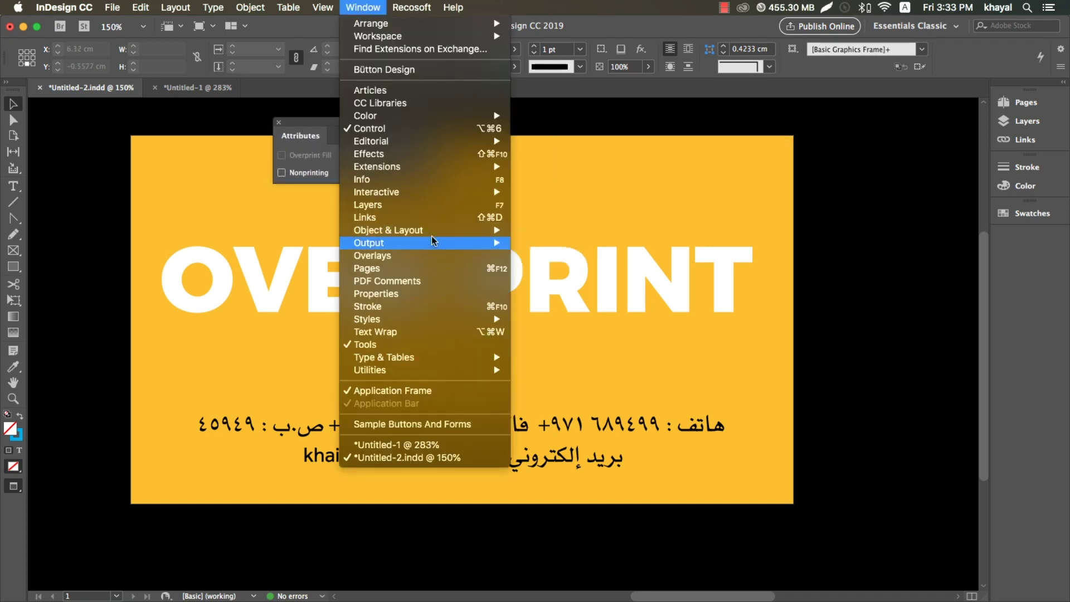
{"action": "left_click", "coordinate": [568, 281]}
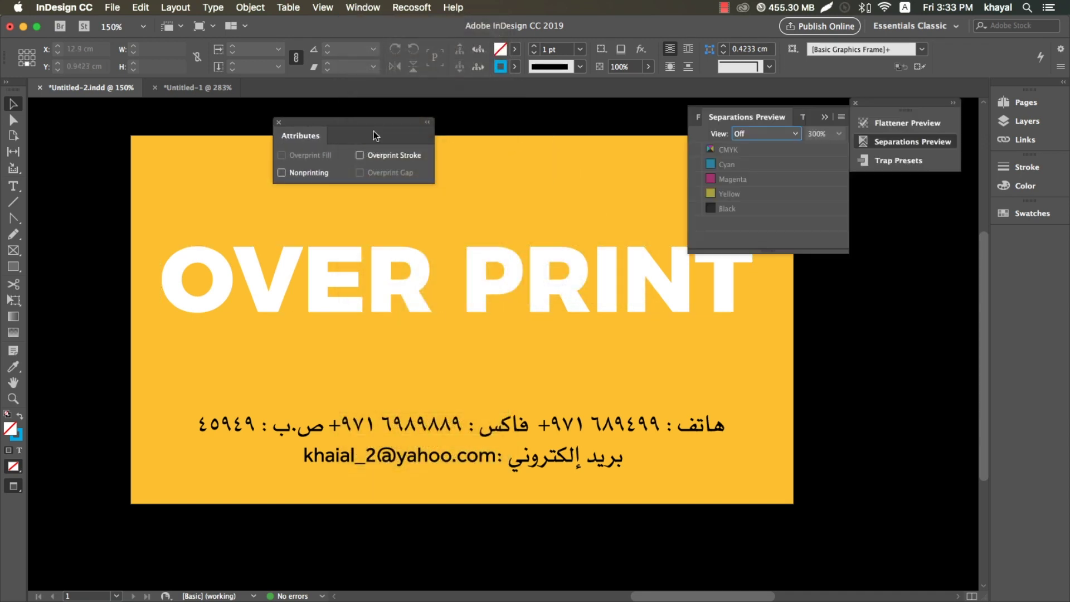
- Enable Overprint Preview with the Separations view and select the vanished OVER PRINT frame
{"action": "left_click", "coordinate": [325, 7]}
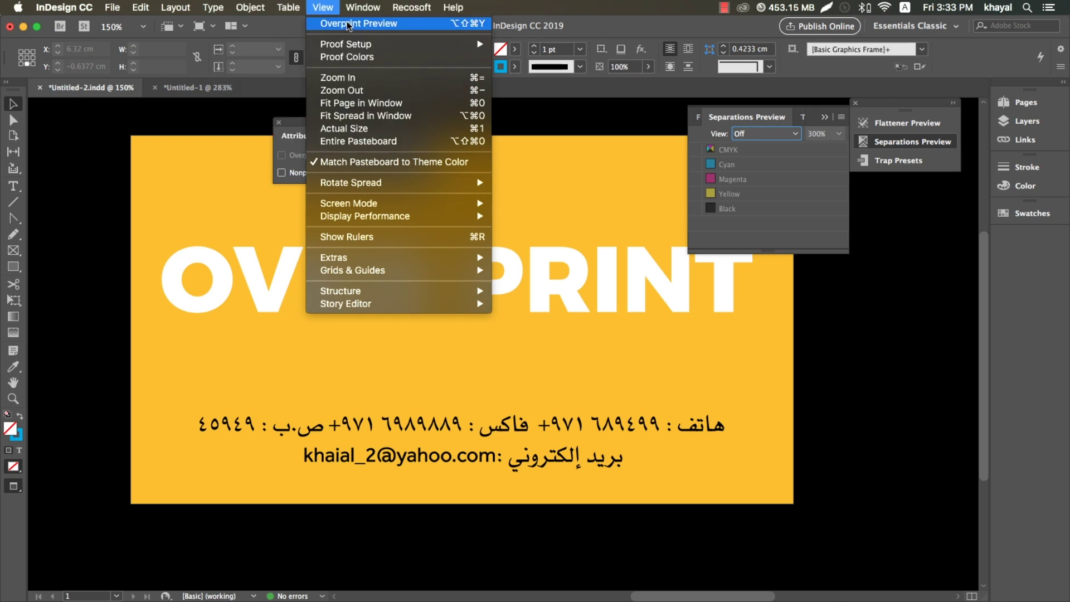
{"action": "left_click", "coordinate": [775, 132]}
{"action": "left_click", "coordinate": [764, 165]}
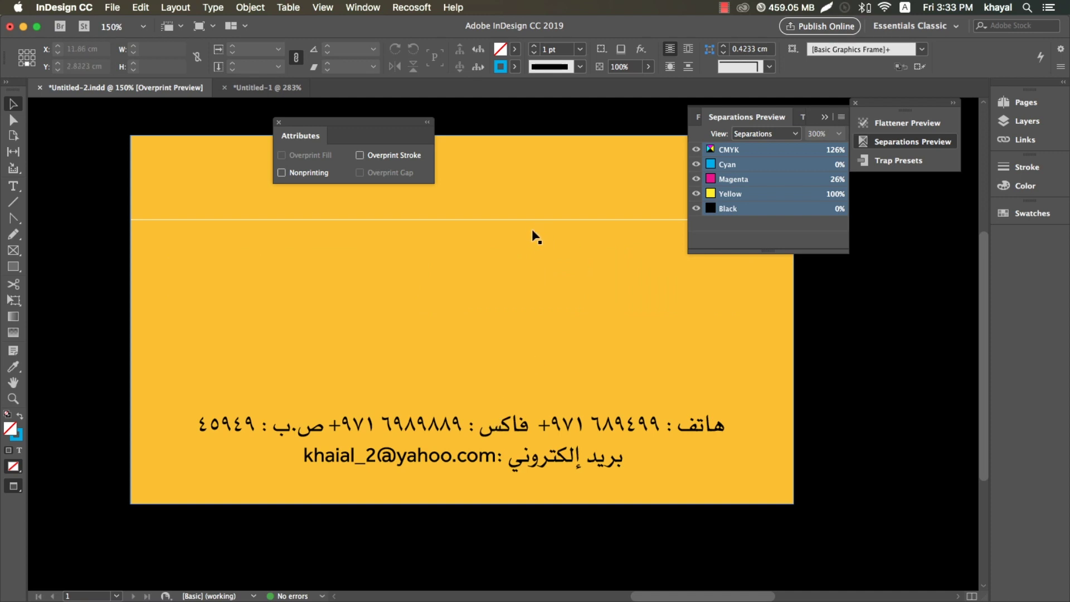
{"action": "left_click", "coordinate": [509, 264]}
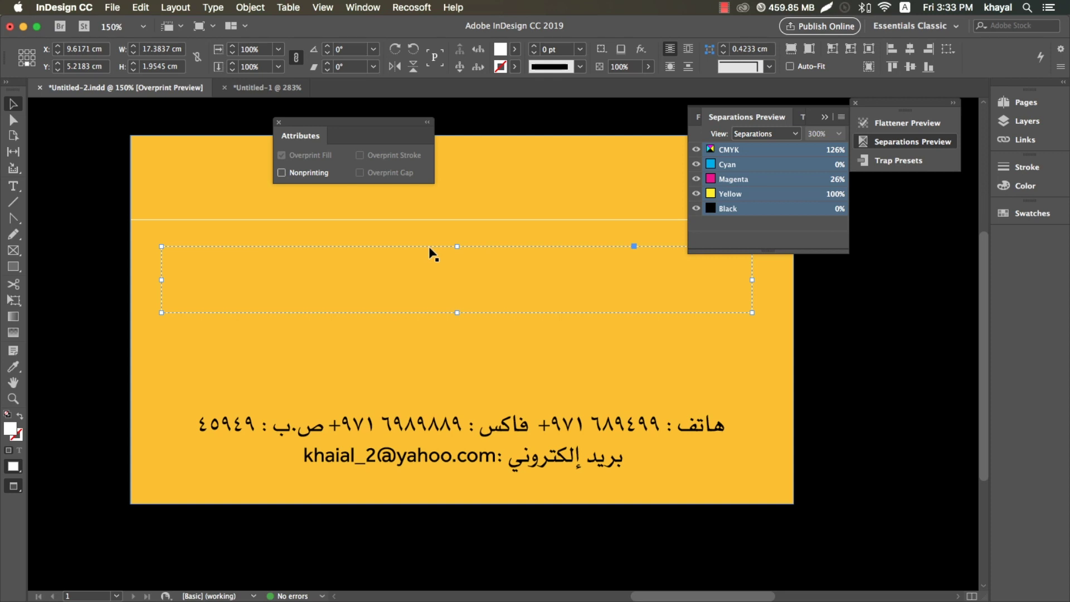
- Fill the OVER PRINT text with [Black], then the [Paper] swatch, and nudge the frame
{"action": "left_click", "coordinate": [515, 49]}
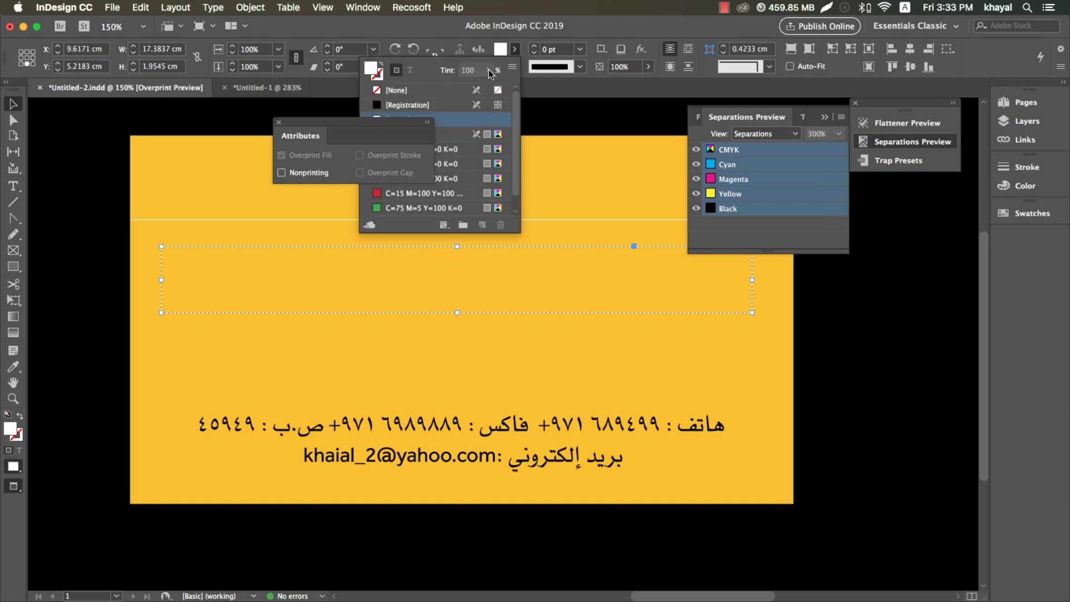
{"action": "left_click_drag", "start_coordinate": [392, 123], "coordinate": [262, 120]}
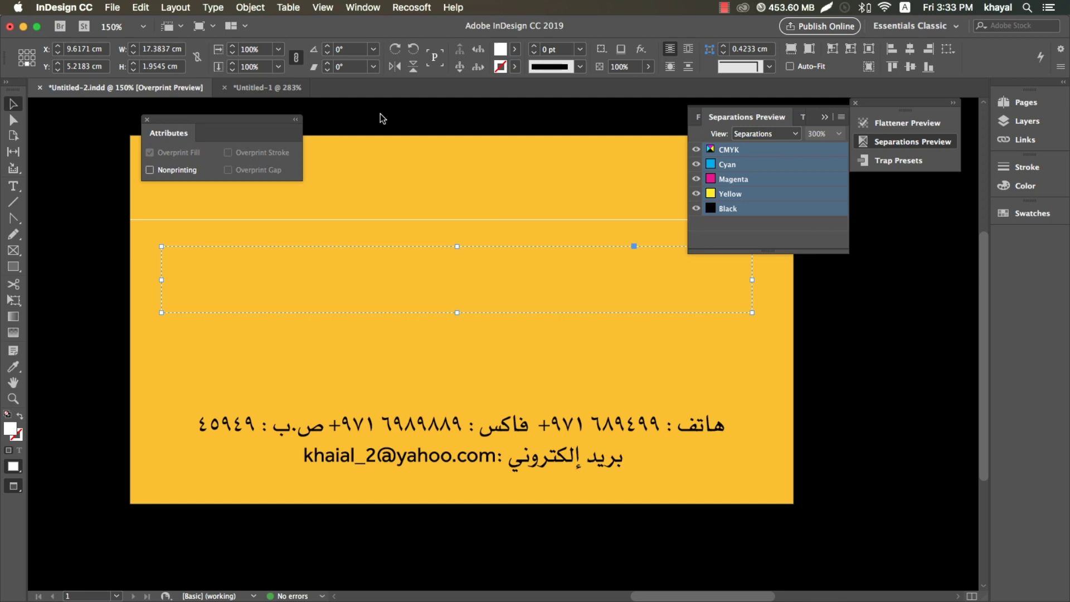
{"action": "left_click", "coordinate": [507, 51]}
{"action": "left_click", "coordinate": [382, 134]}
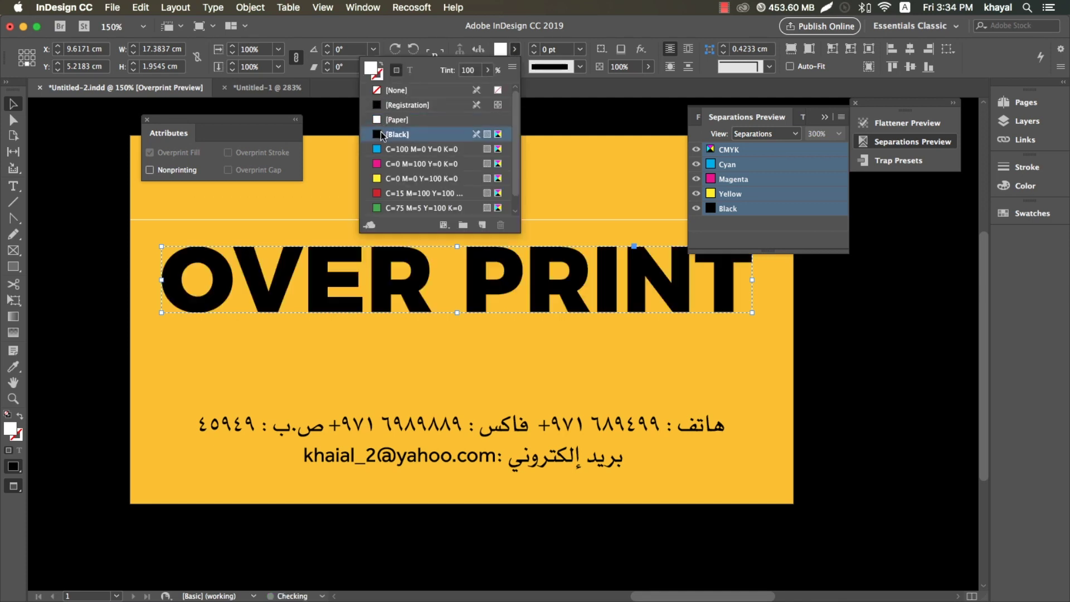
{"action": "left_click", "coordinate": [382, 119]}
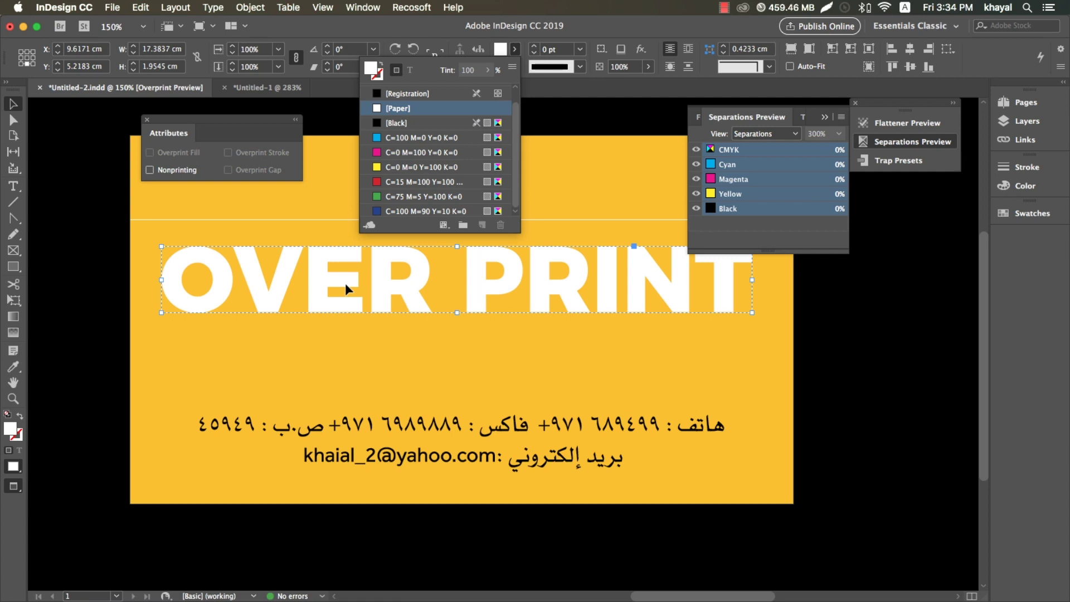
{"action": "left_click", "coordinate": [543, 85]}
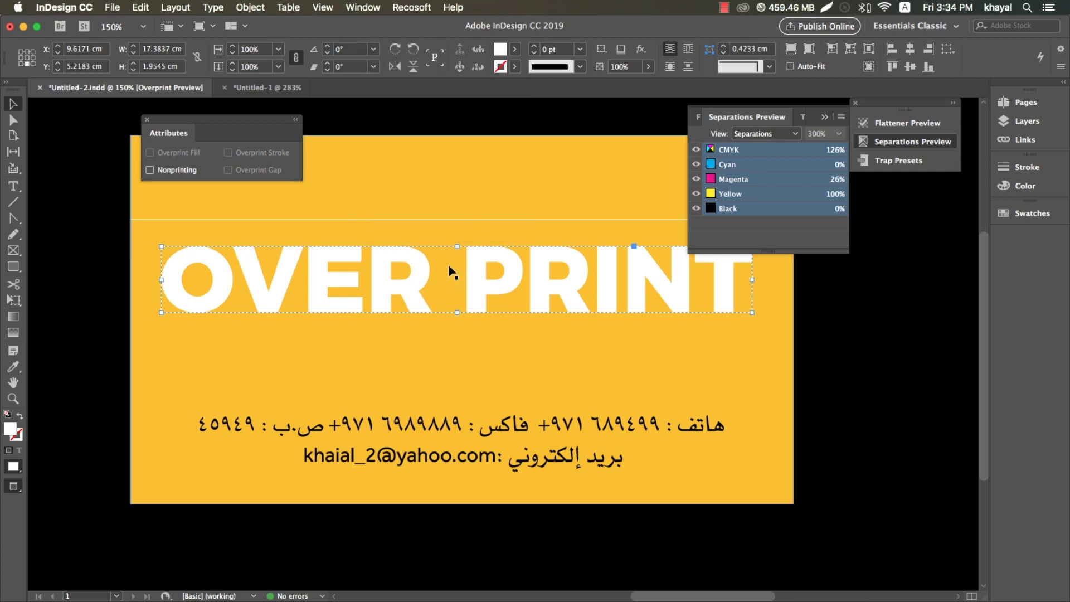
{"action": "left_click_drag", "start_coordinate": [245, 274], "coordinate": [251, 273]}
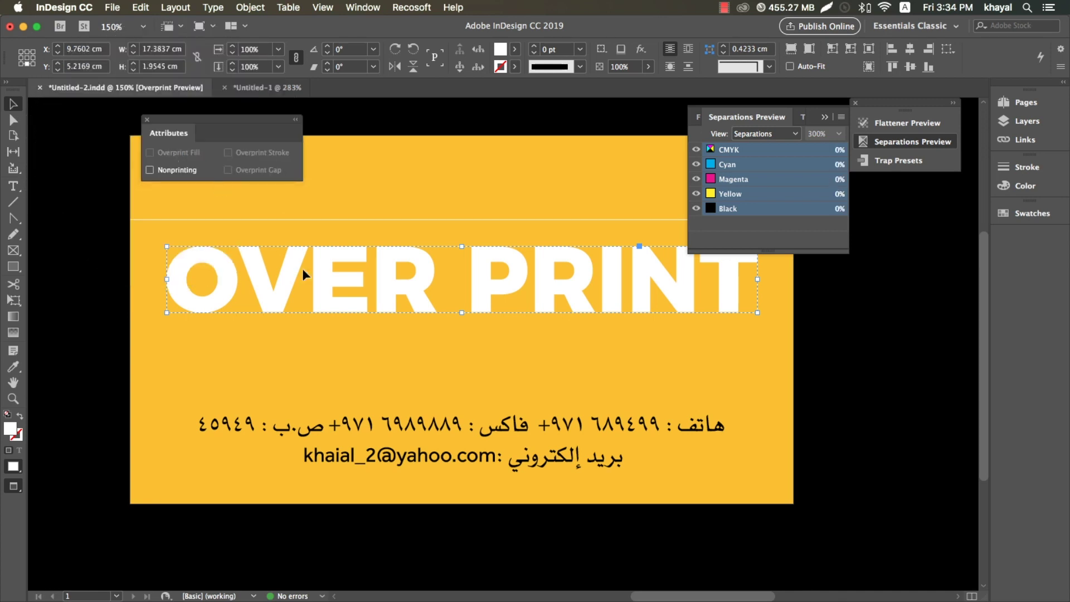
- Check the background, OVER PRINT and contact frames, toggling the Black plate in Separations Preview
{"action": "left_click", "coordinate": [333, 438]}
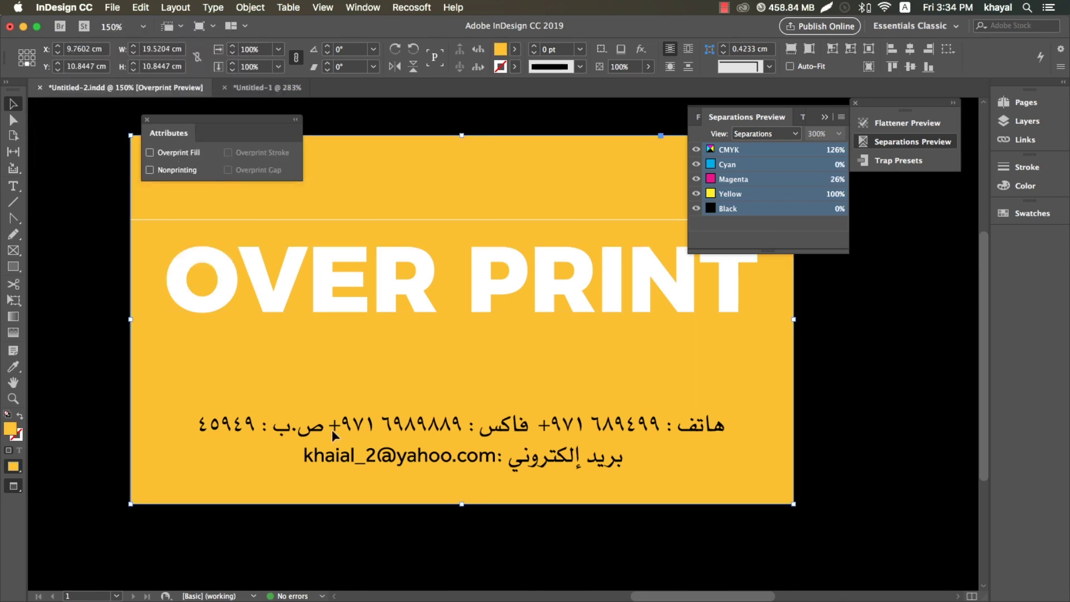
{"action": "left_click", "coordinate": [216, 252]}
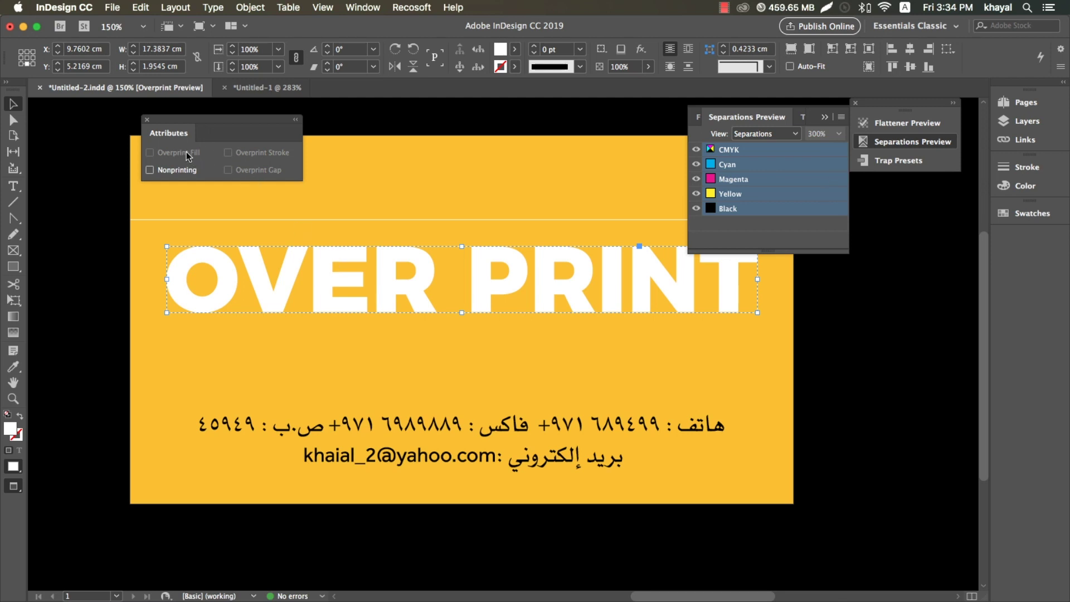
{"action": "left_click", "coordinate": [444, 426]}
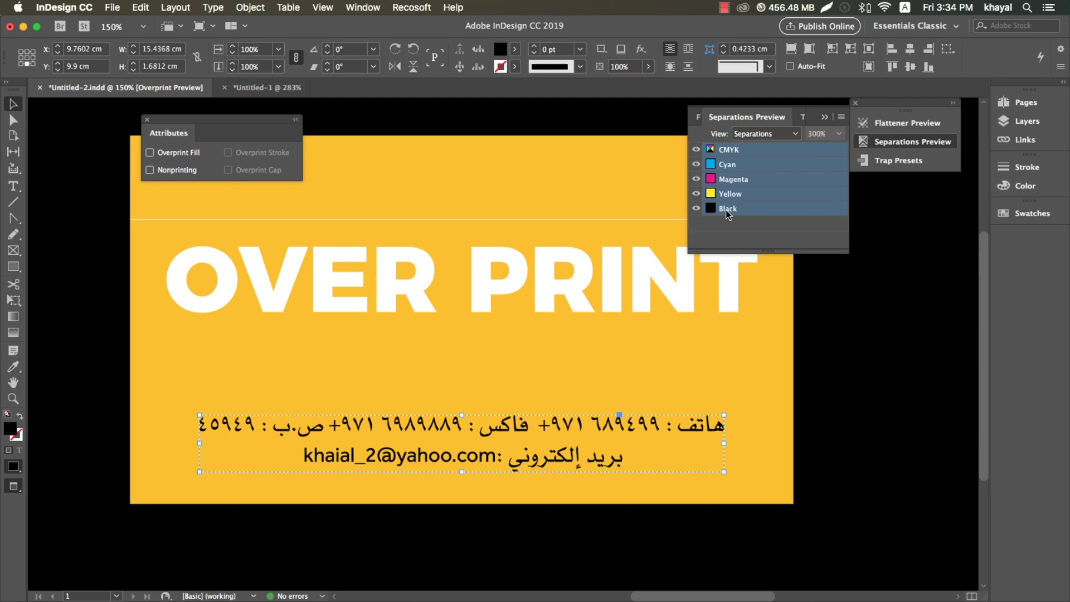
{"action": "left_click", "coordinate": [696, 209]}
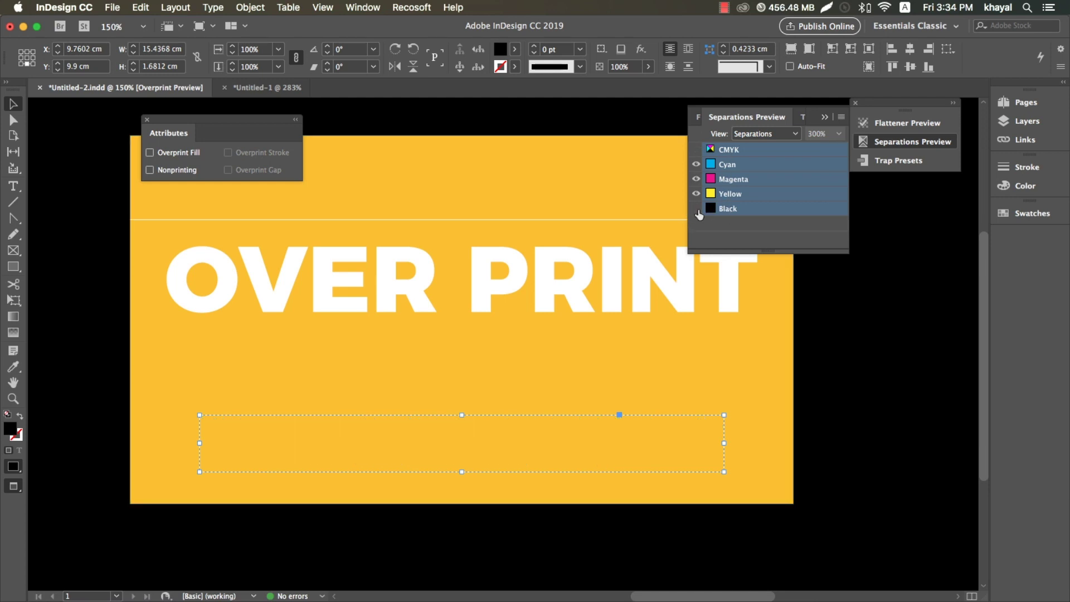
{"action": "left_click", "coordinate": [697, 210]}
{"action": "left_click", "coordinate": [697, 211]}
{"action": "left_click", "coordinate": [697, 211]}
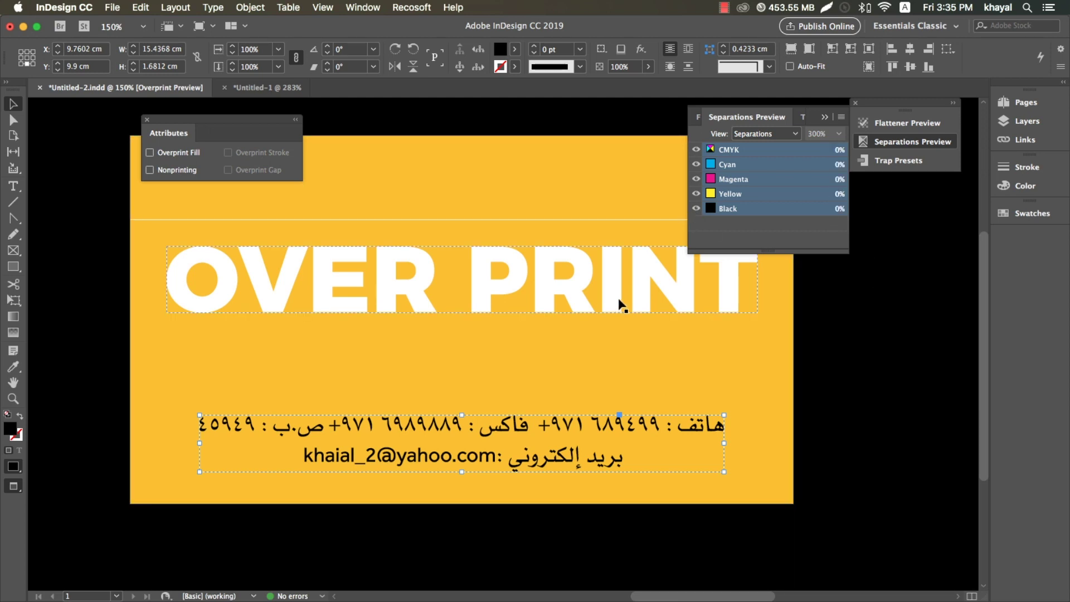
{"action": "key", "text": "super+k"}
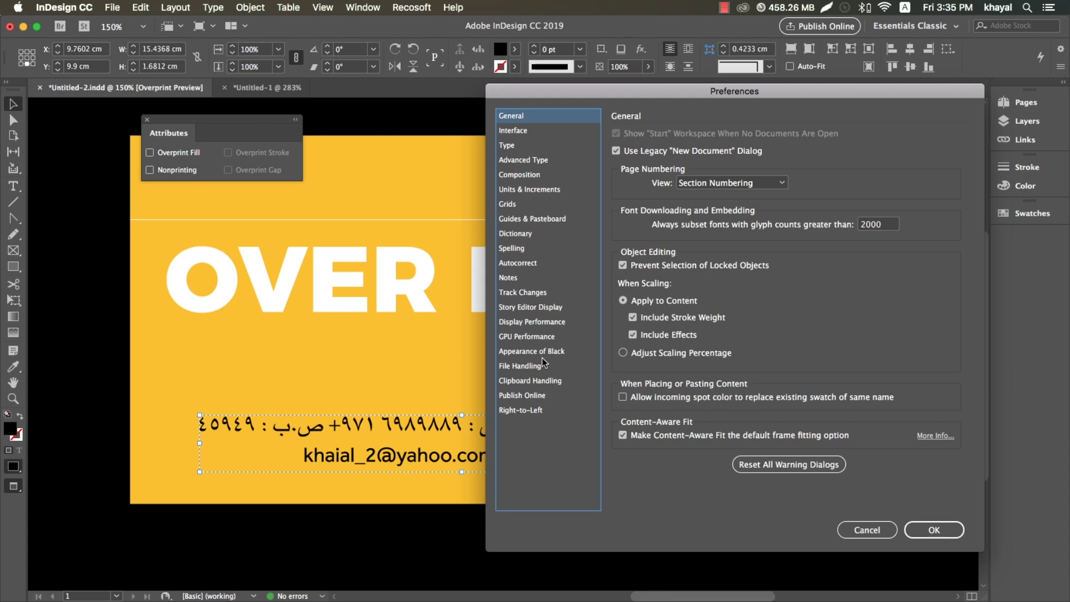
{"action": "left_click", "coordinate": [535, 351]}
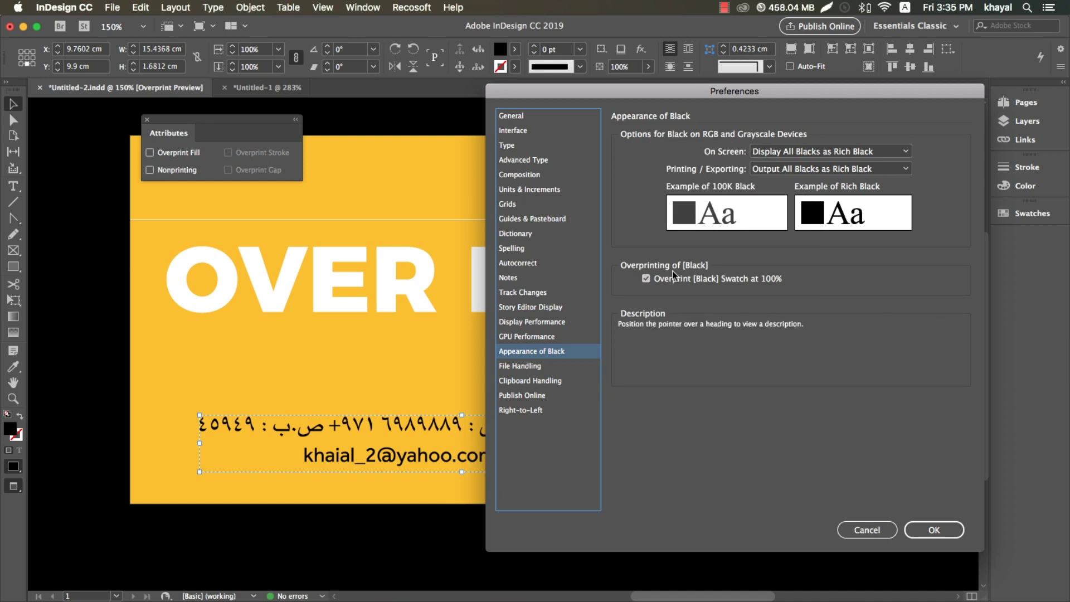
{"action": "mouse_move", "coordinate": [646, 279]}
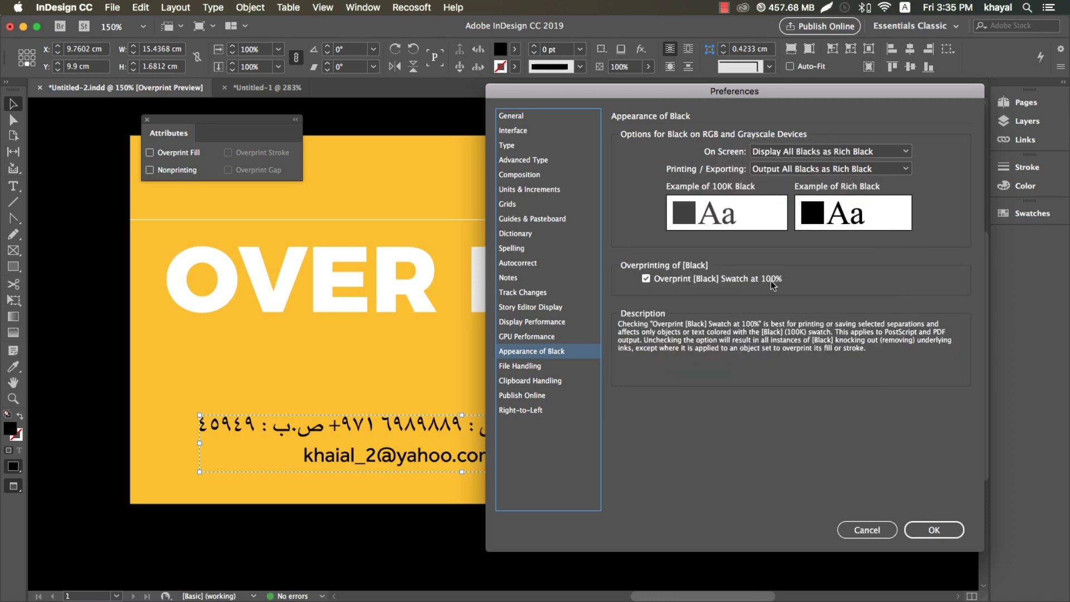
{"action": "left_click", "coordinate": [646, 282]}
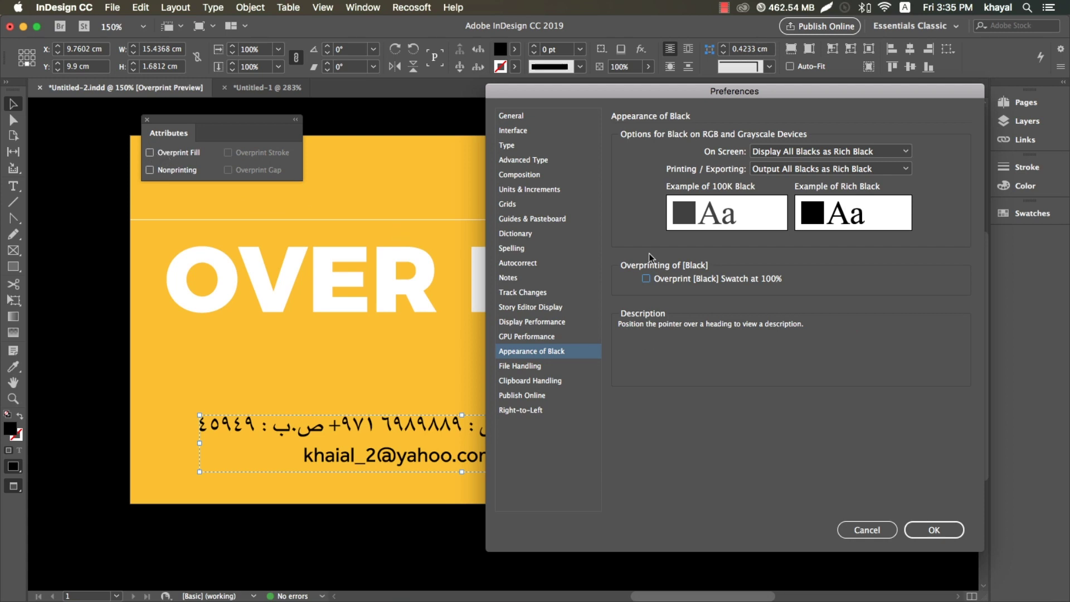
{"action": "left_click", "coordinate": [659, 278]}
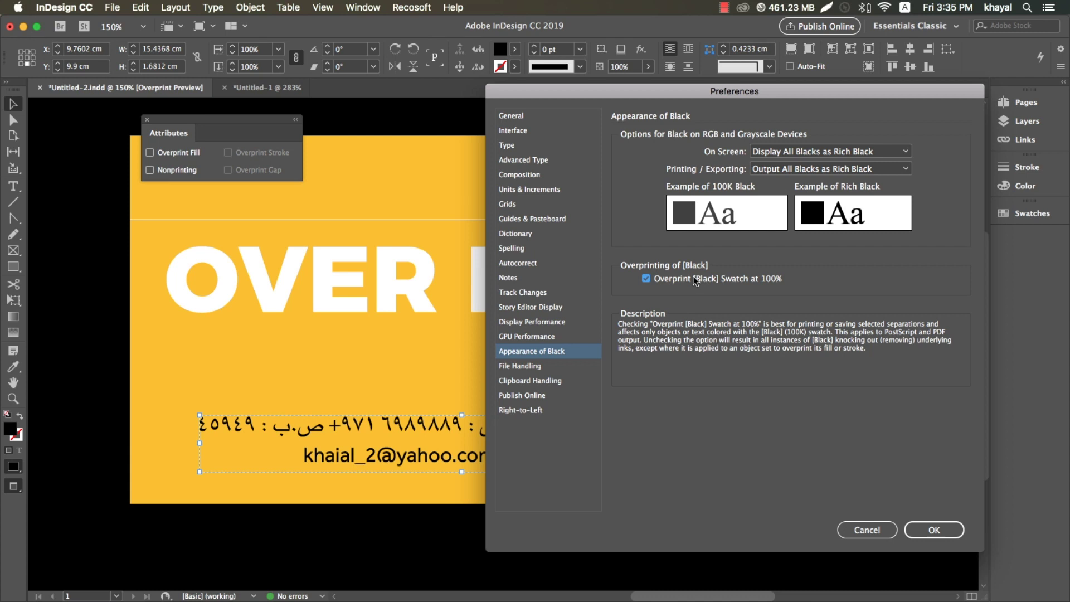
{"action": "key", "text": "Return"}
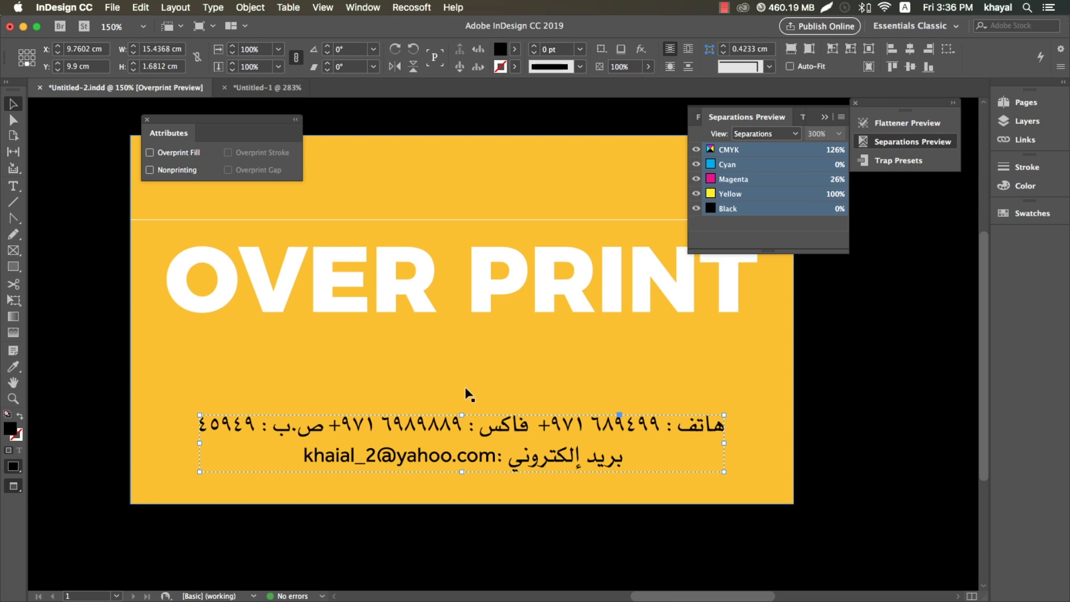
{"action": "left_click", "coordinate": [266, 86]}
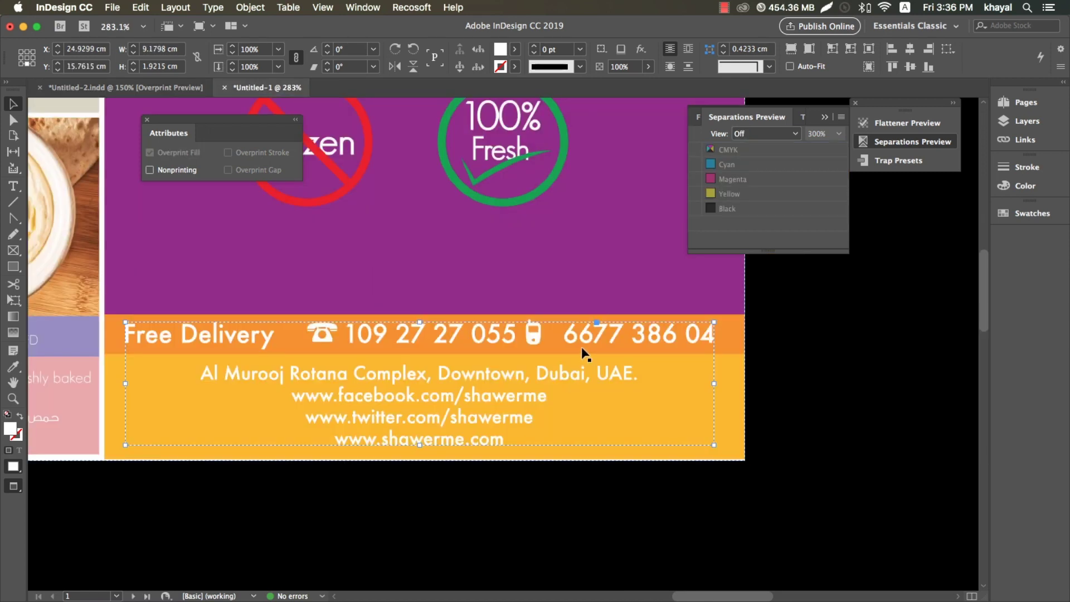
- Delete the pasted contact text frame from the orange footer and close Separations Preview
{"action": "scroll", "coordinate": [584, 354], "scroll_direction": "down", "scroll_amount": 2, "text": "alt"}
{"action": "scroll", "coordinate": [583, 353], "scroll_direction": "down", "scroll_amount": 2, "text": "alt"}
{"action": "scroll", "coordinate": [584, 356], "scroll_direction": "down", "scroll_amount": 2, "text": "alt"}
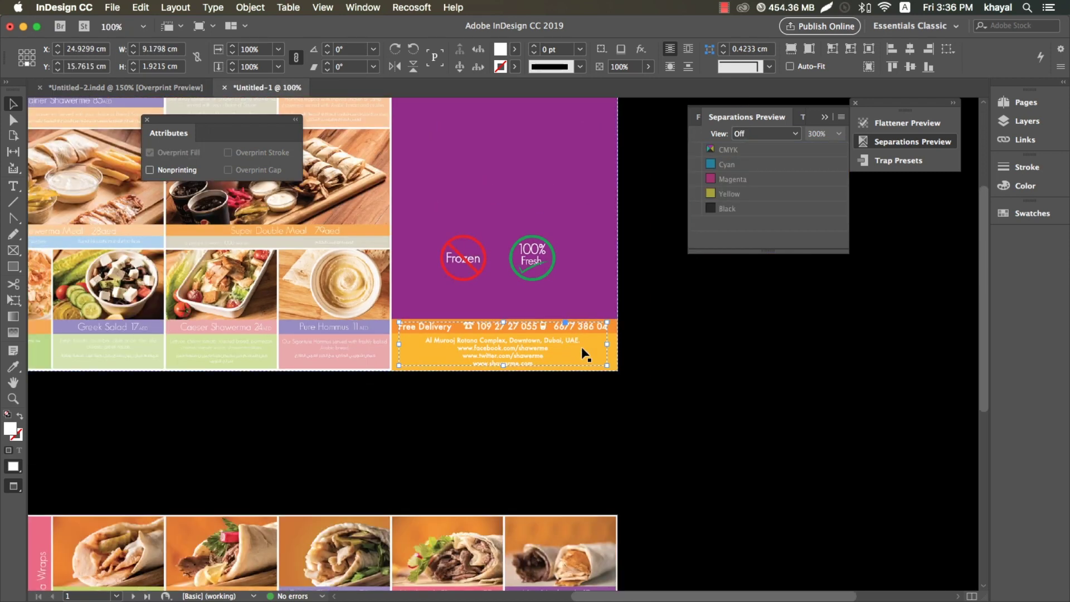
{"action": "key", "text": "BackSpace"}
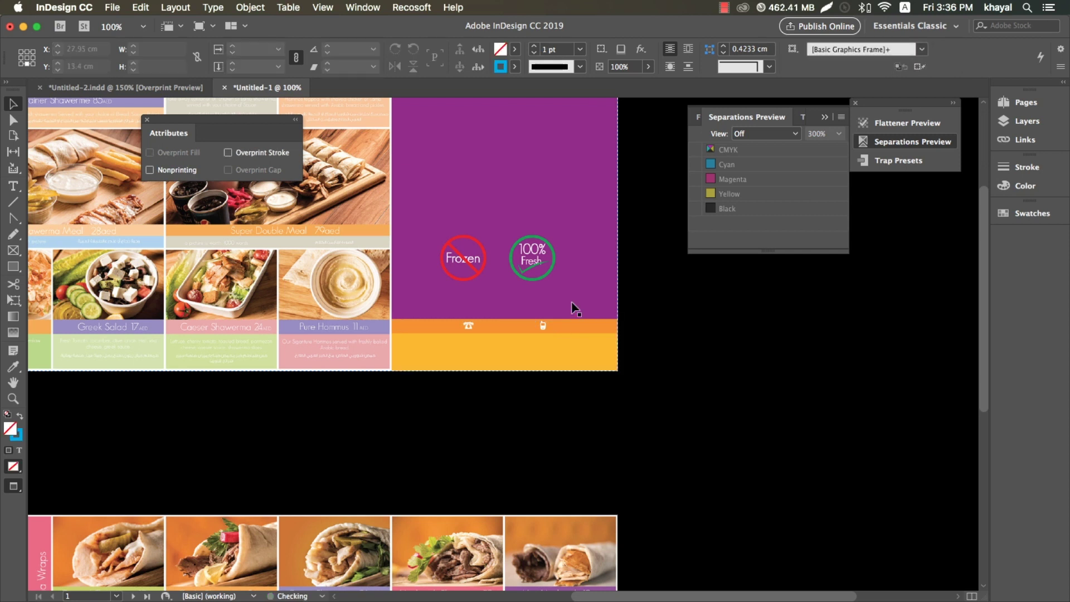
{"action": "scroll", "coordinate": [320, 231], "scroll_direction": "up", "scroll_amount": 3}
{"action": "left_click", "coordinate": [827, 117]}
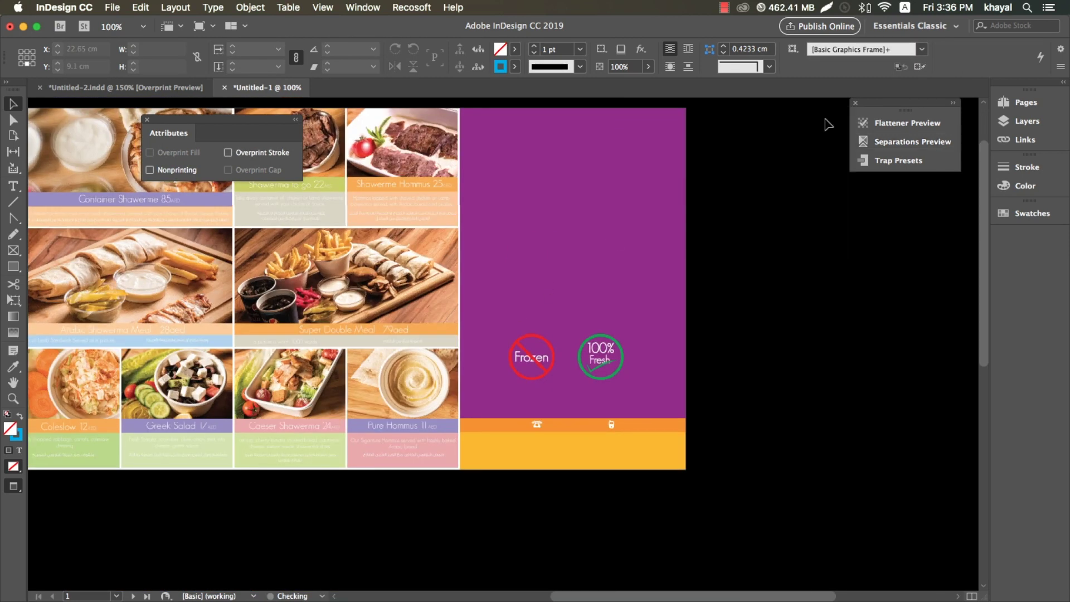
{"action": "left_click_drag", "start_coordinate": [205, 120], "coordinate": [796, 263]}
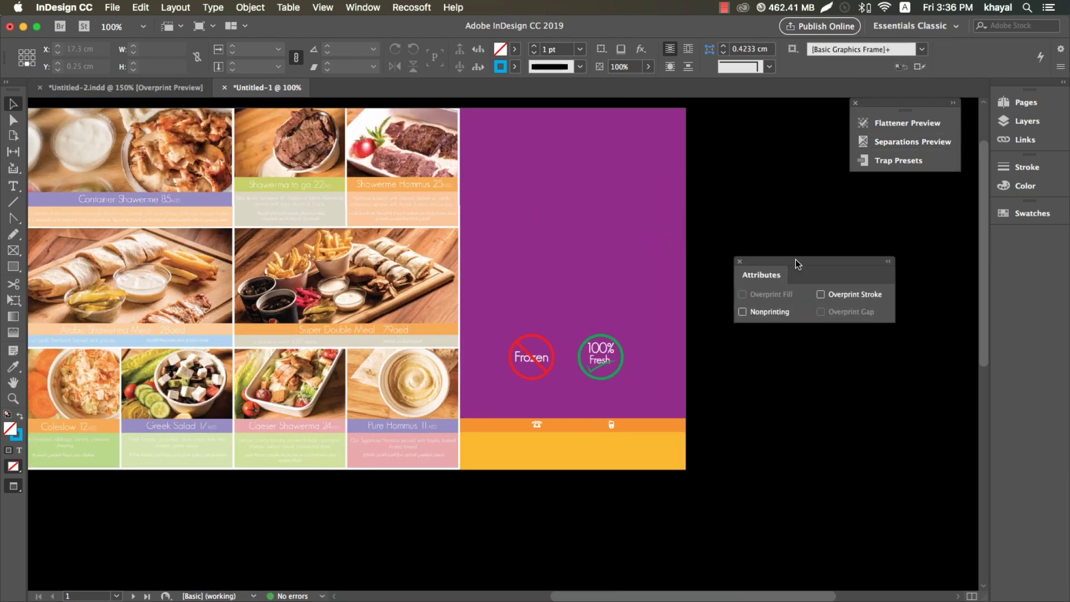
- Zoom in on the Shawerme menu spread, then switch back to Illustrator
{"action": "key", "text": "super+minus"}
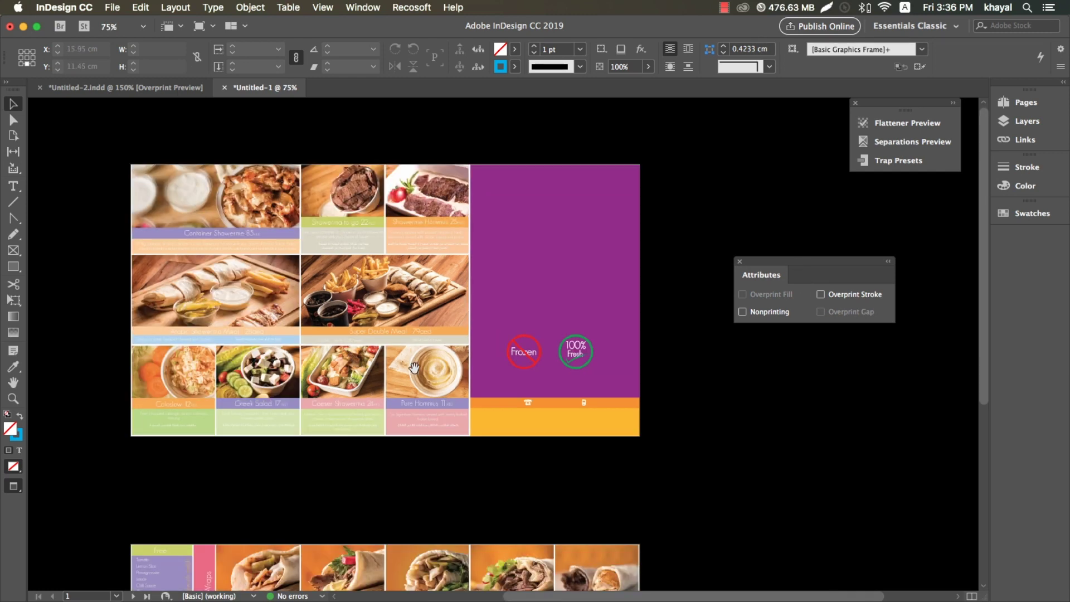
{"action": "scroll", "coordinate": [437, 275], "scroll_direction": "down", "scroll_amount": 5}
{"action": "scroll", "coordinate": [437, 275], "scroll_direction": "down", "scroll_amount": 3}
{"action": "scroll", "coordinate": [467, 442], "scroll_direction": "up", "scroll_amount": 4}
{"action": "scroll", "coordinate": [467, 441], "scroll_direction": "up", "scroll_amount": 3}
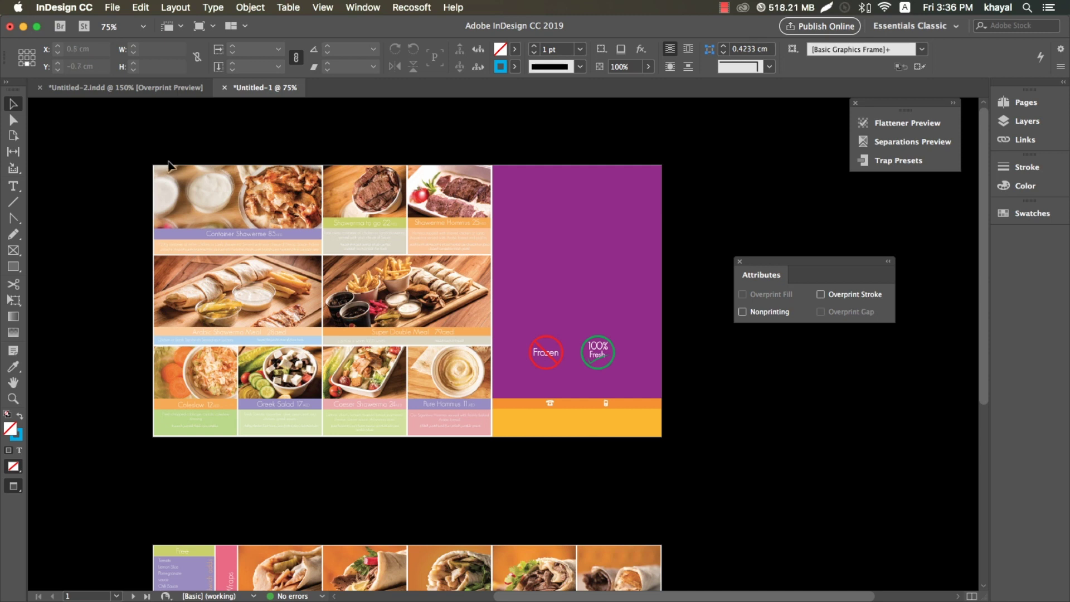
{"action": "key", "text": "z"}
{"action": "left_click_drag", "start_coordinate": [129, 156], "coordinate": [736, 454]}
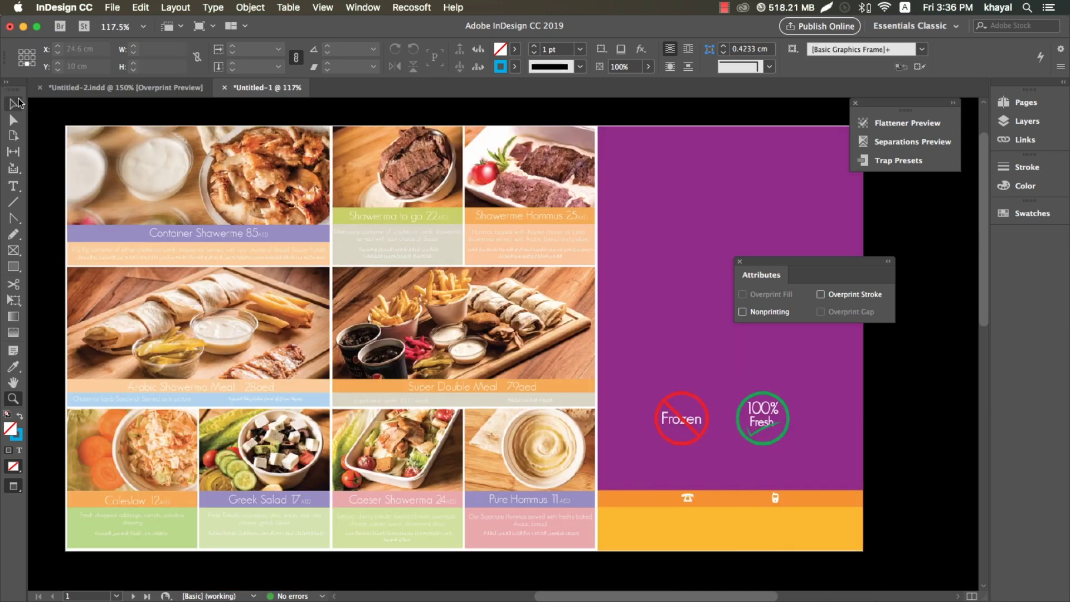
{"action": "key", "text": "v"}
{"action": "scroll", "coordinate": [601, 258], "scroll_direction": "right", "scroll_amount": 5}
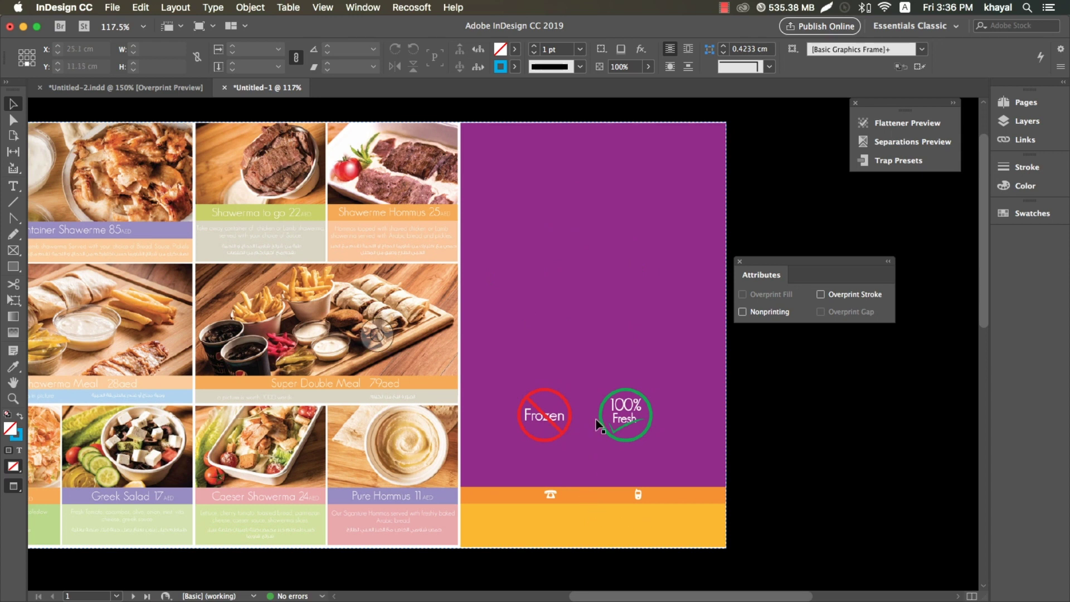
{"action": "key", "text": "super+Tab"}
{"action": "left_click", "coordinate": [372, 289]}
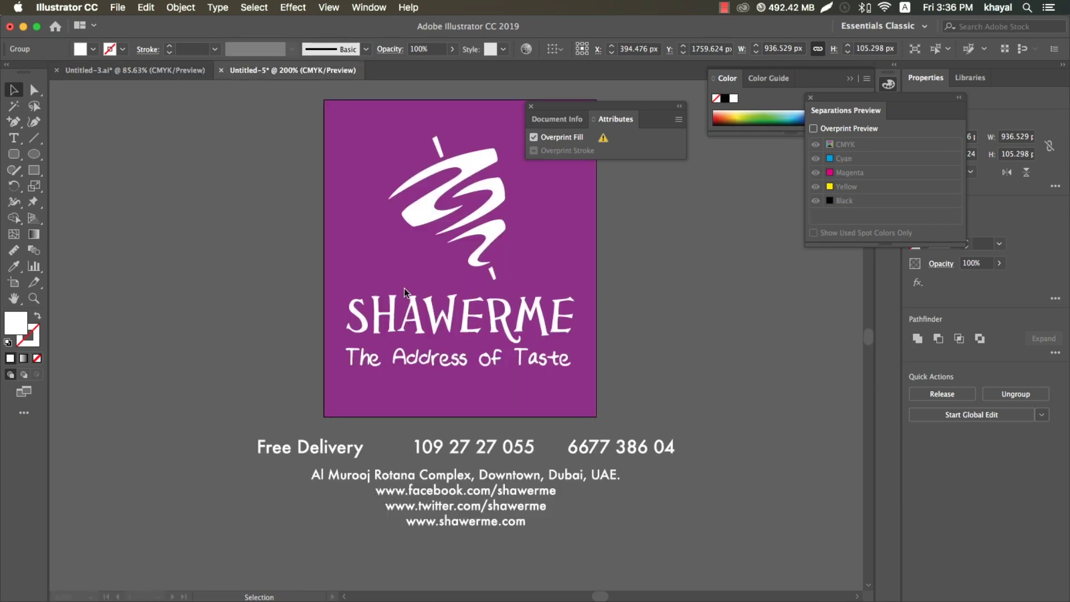
- Select the logo and all contact lines, enable Overprint Fill, and accept the warning
{"action": "left_click", "coordinate": [405, 292]}
{"action": "scroll", "coordinate": [391, 251], "scroll_direction": "right", "scroll_amount": 5}
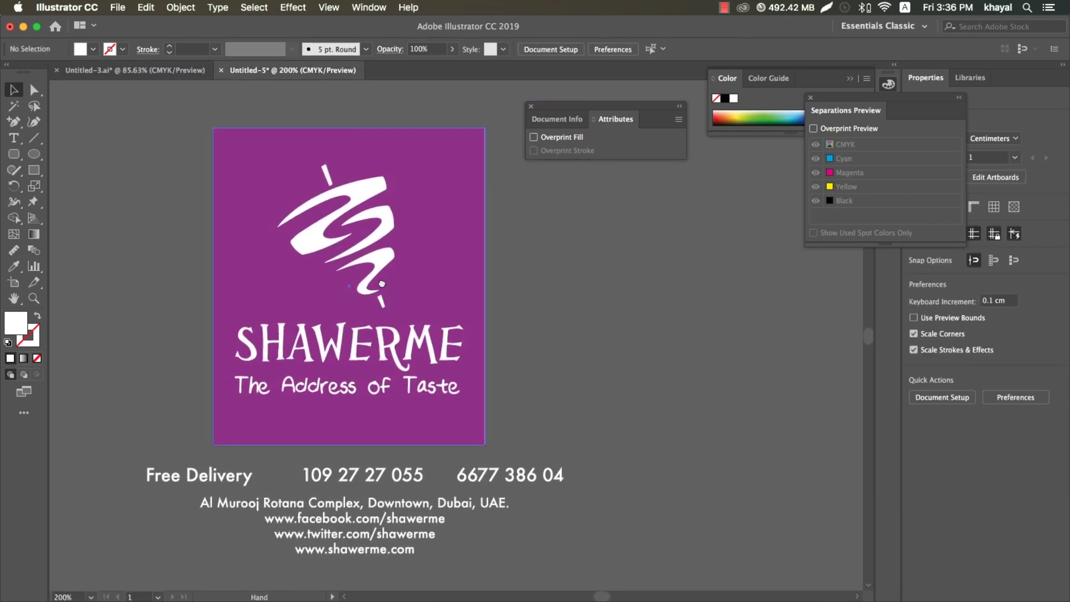
{"action": "left_click", "coordinate": [363, 208]}
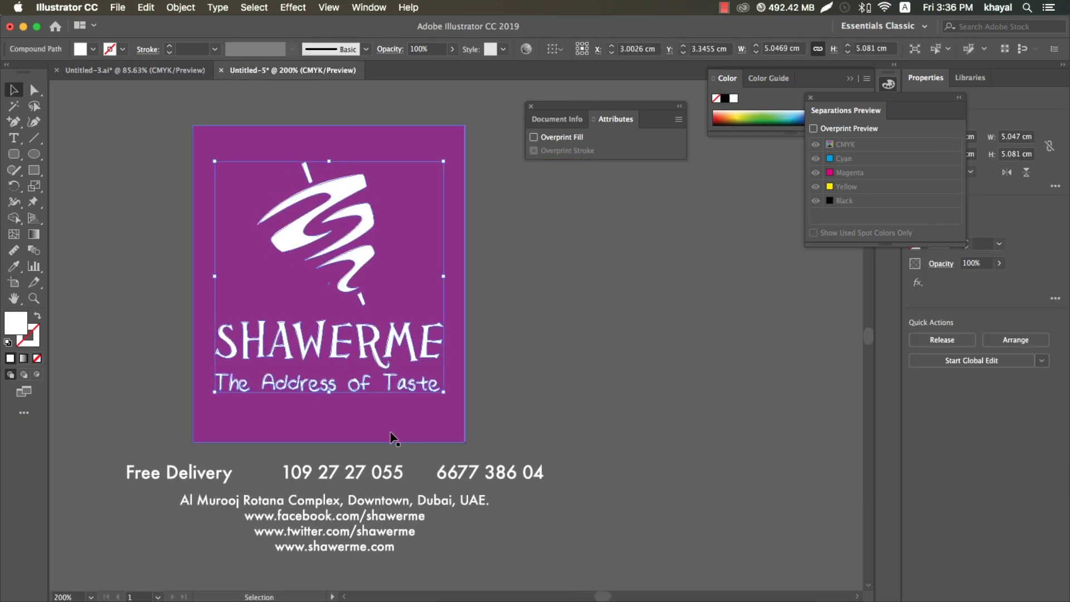
{"action": "left_click", "coordinate": [356, 478], "text": "shift"}
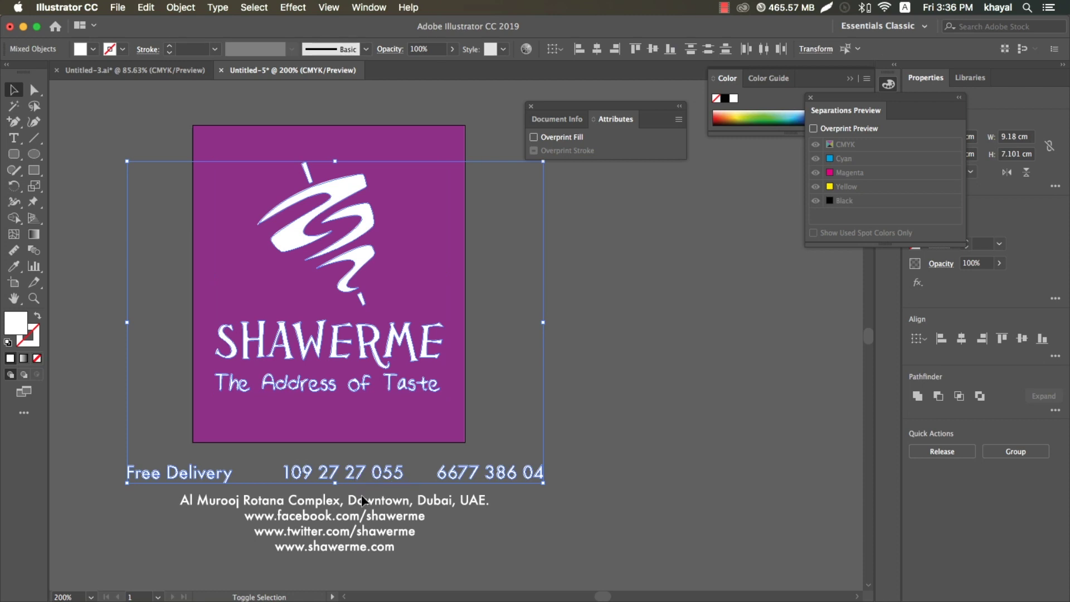
{"action": "left_click", "coordinate": [387, 501], "text": "shift"}
{"action": "left_click", "coordinate": [390, 517], "text": "shift"}
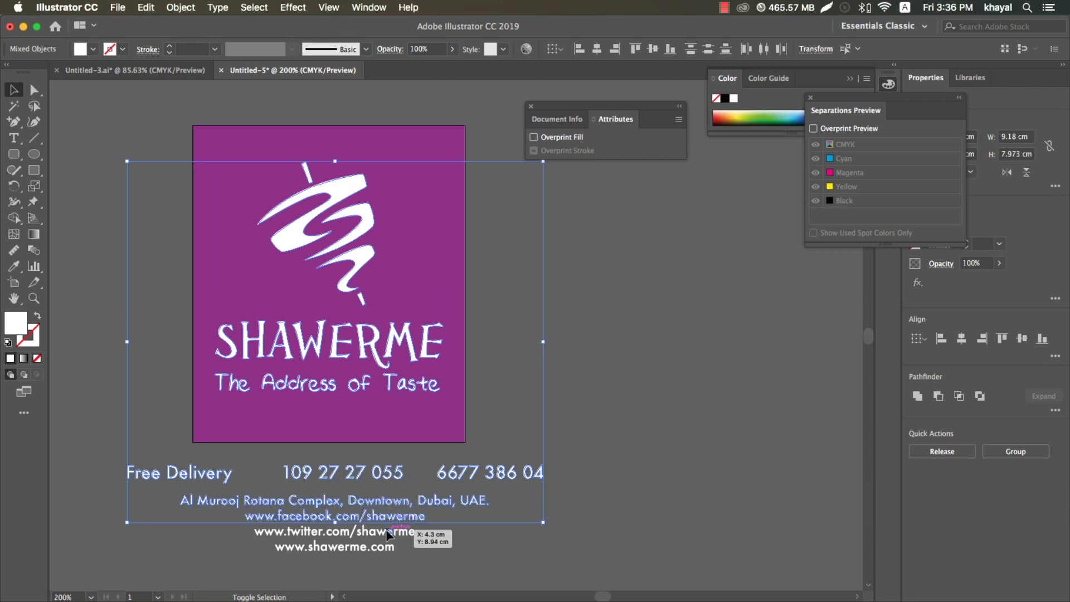
{"action": "left_click", "coordinate": [385, 547], "text": "shift"}
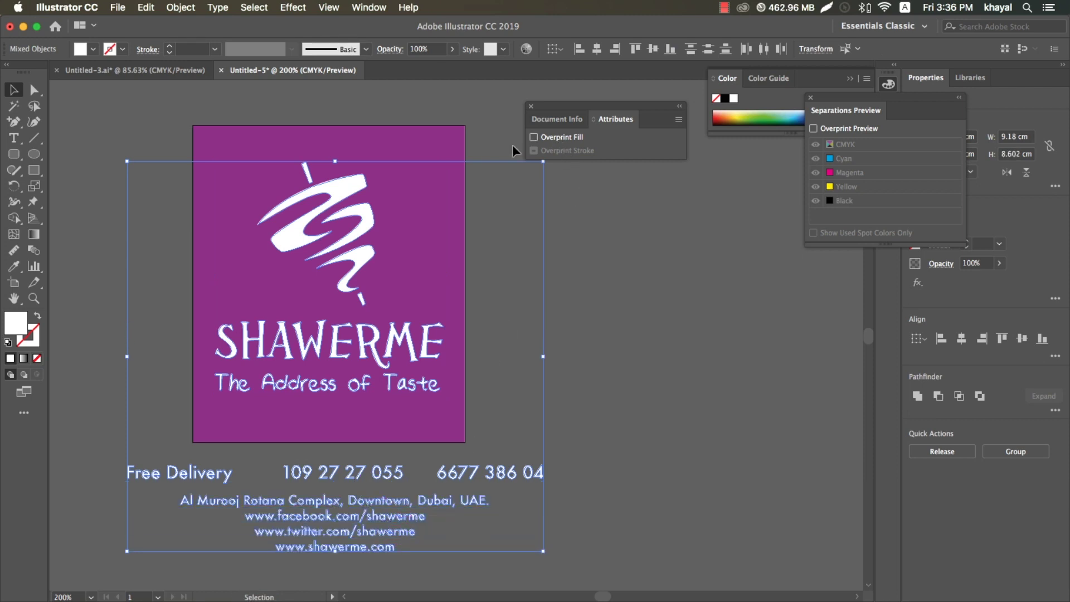
{"action": "left_click", "coordinate": [533, 137]}
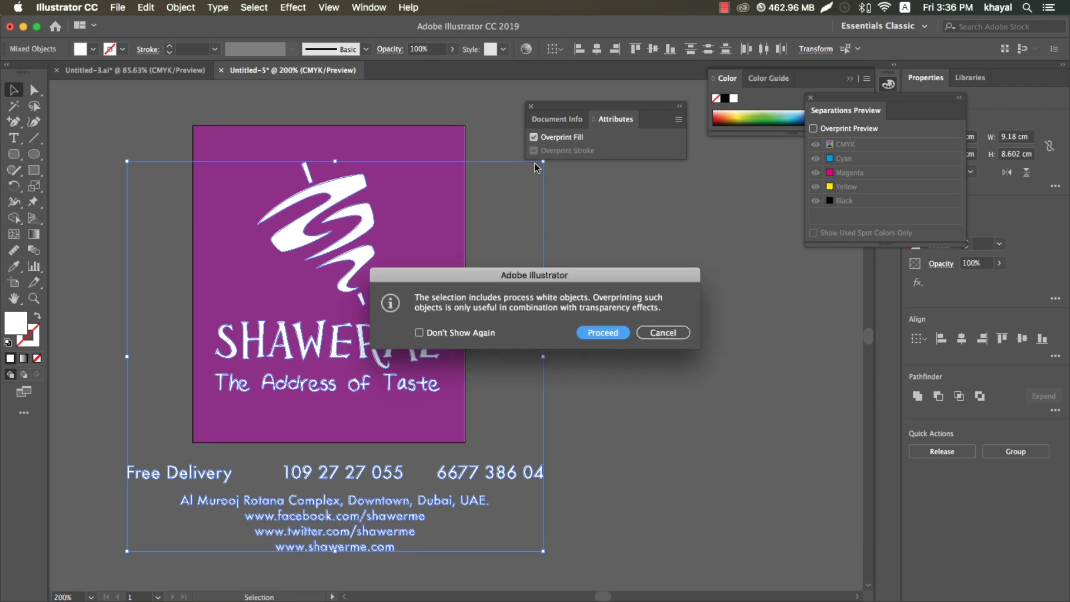
{"action": "left_click", "coordinate": [610, 334]}
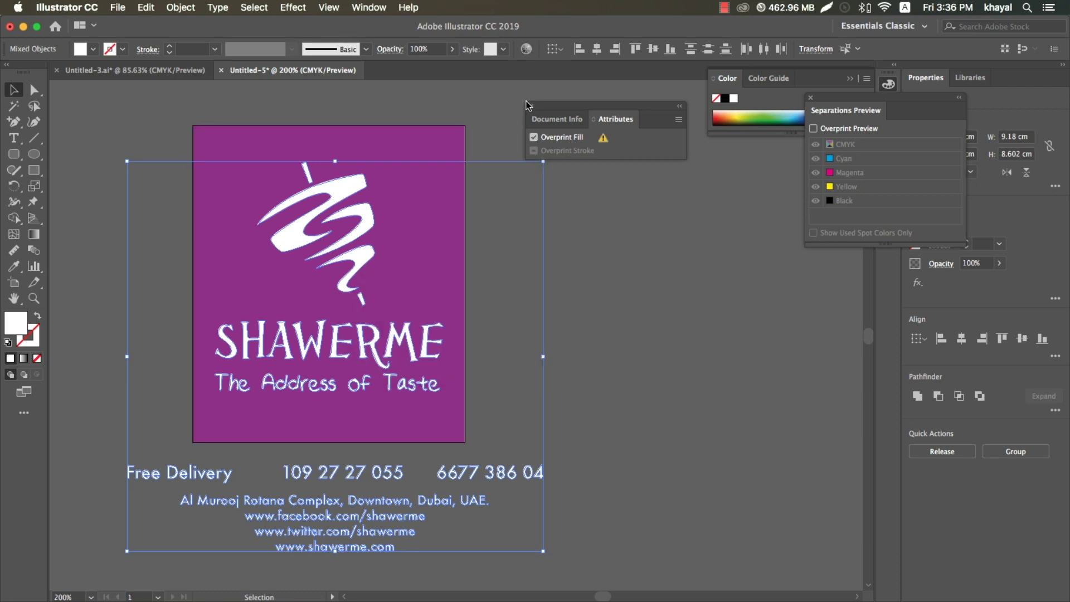
- Close the extra panels, reselect the logo artwork, copy it, and switch to InDesign
{"action": "left_click", "coordinate": [530, 106]}
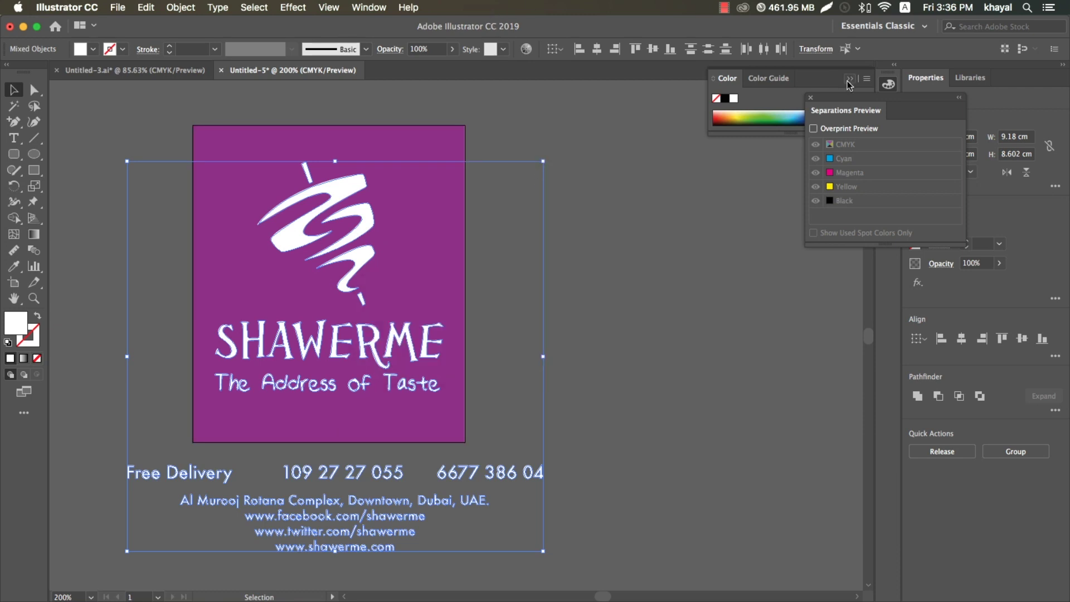
{"action": "left_click", "coordinate": [811, 98]}
{"action": "left_click", "coordinate": [850, 82]}
{"action": "left_click", "coordinate": [624, 263]}
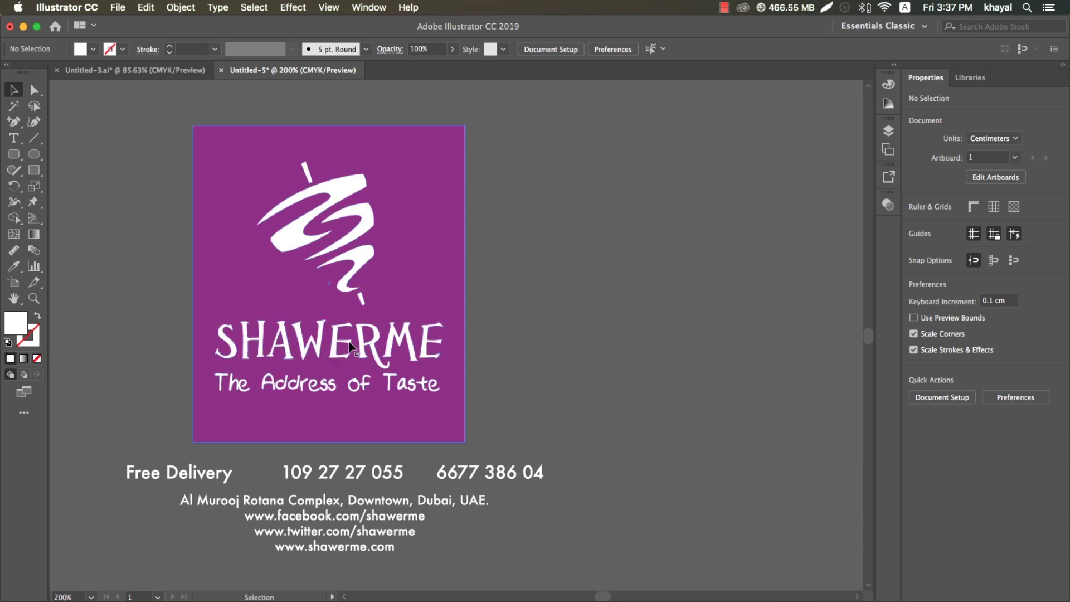
{"action": "left_click", "coordinate": [350, 354]}
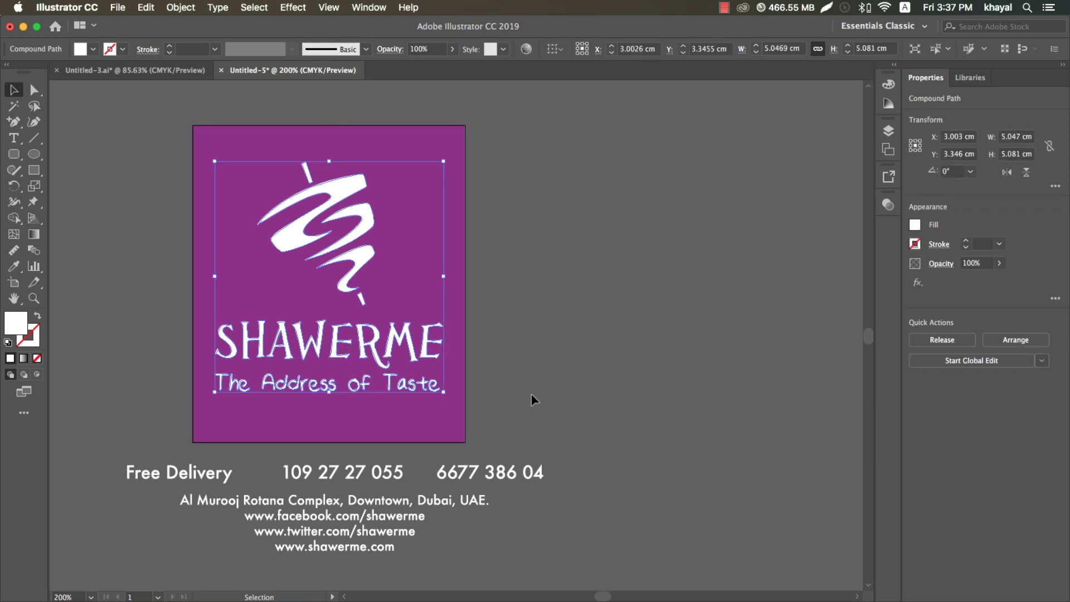
{"action": "left_click", "coordinate": [589, 436]}
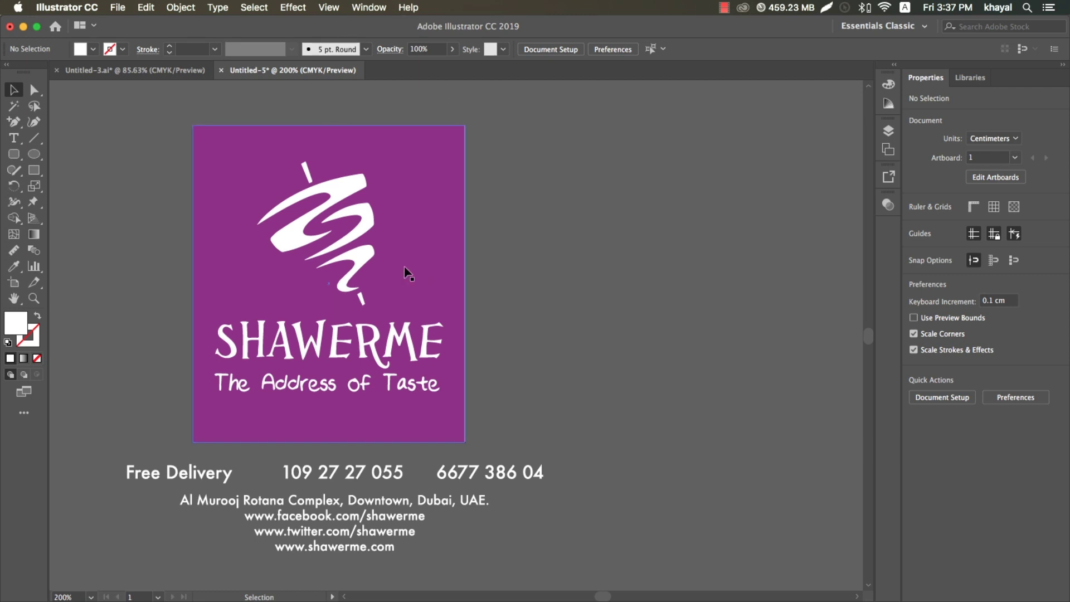
{"action": "left_click", "coordinate": [374, 258]}
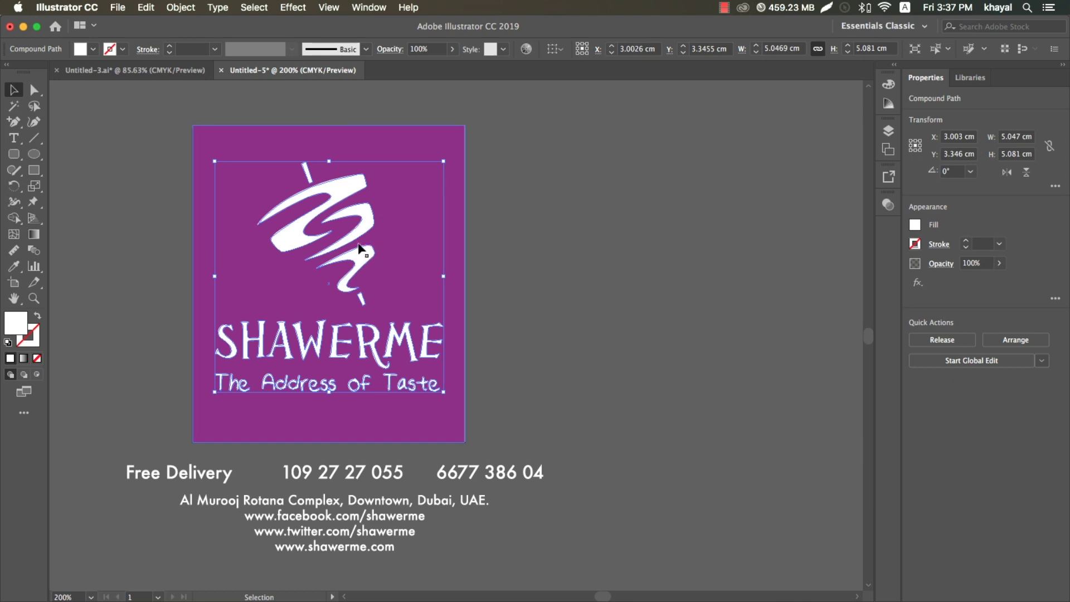
{"action": "key", "text": "super+Tab"}
- Paste the Shawerme logo onto the purple panel, enlarged above the Frozen and 100% Fresh badges
{"action": "left_click", "coordinate": [383, 296]}
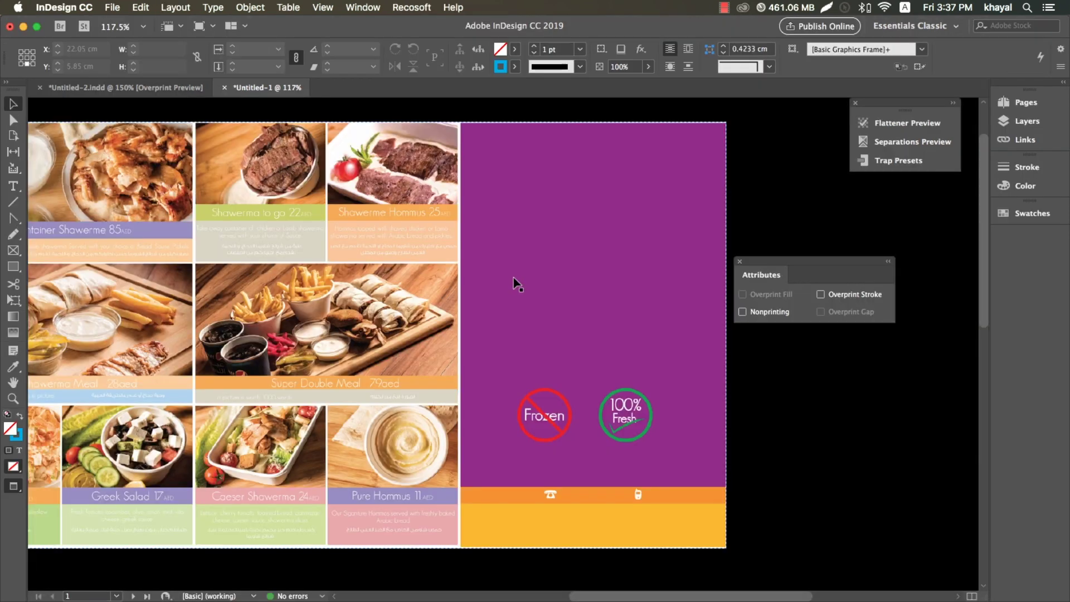
{"action": "key", "text": "super+v"}
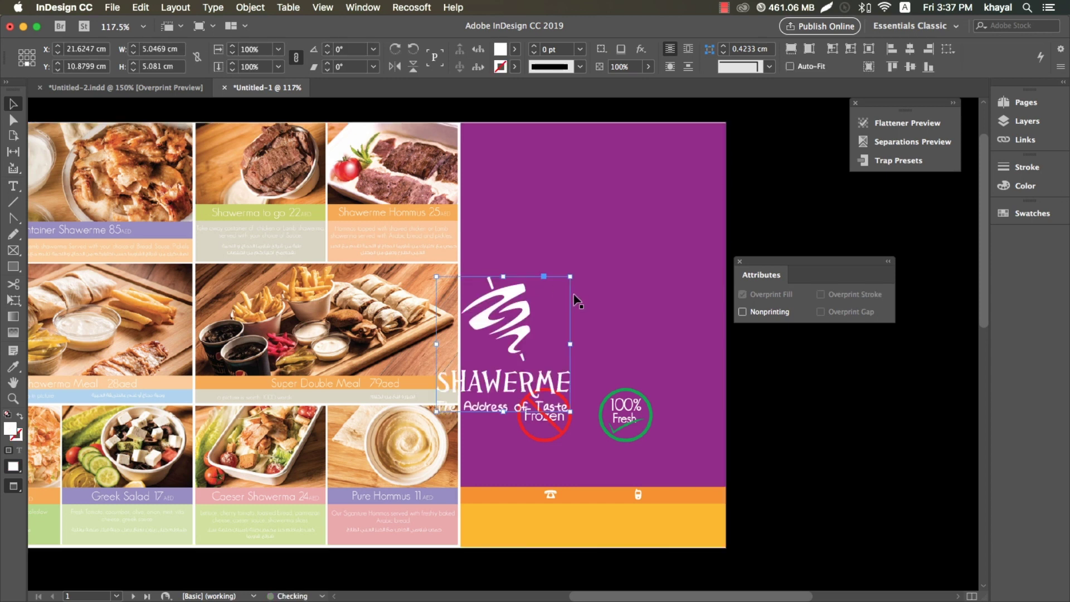
{"action": "mouse_move", "coordinate": [579, 305]}
{"action": "left_mouse_down"}
{"action": "mouse_move", "coordinate": [624, 257]}
{"action": "mouse_move", "coordinate": [613, 253]}
{"action": "left_mouse_up"}
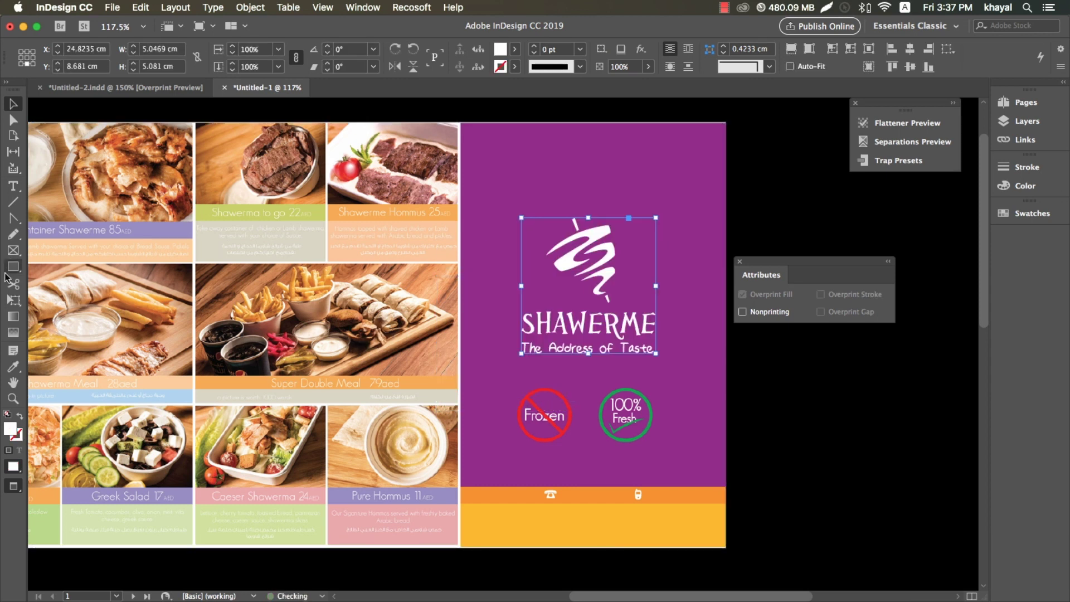
{"action": "left_click", "coordinate": [14, 300]}
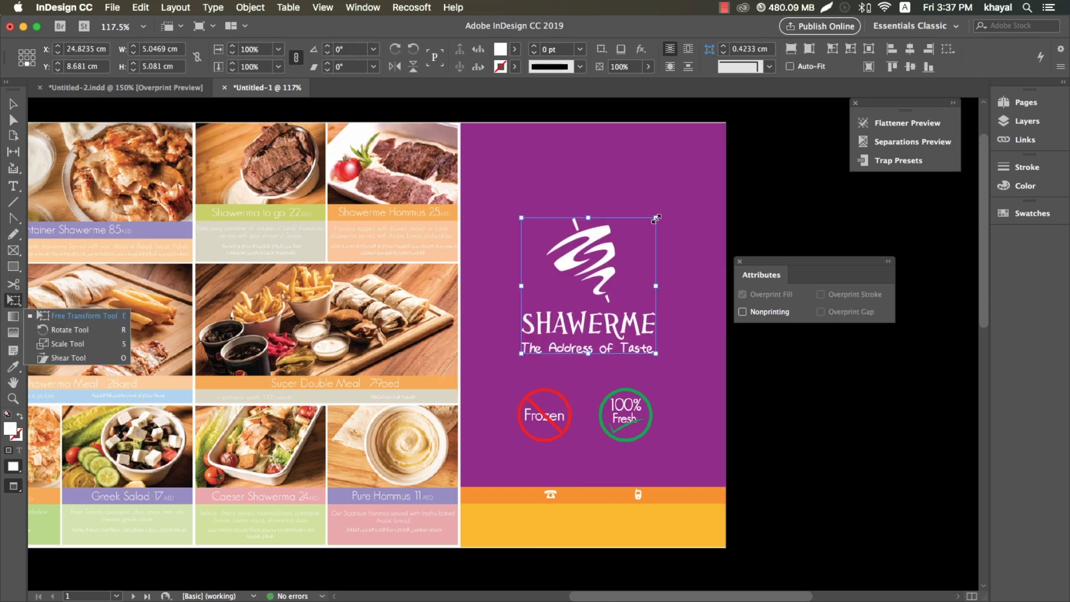
{"action": "left_click_drag", "start_coordinate": [656, 218], "coordinate": [686, 188]}
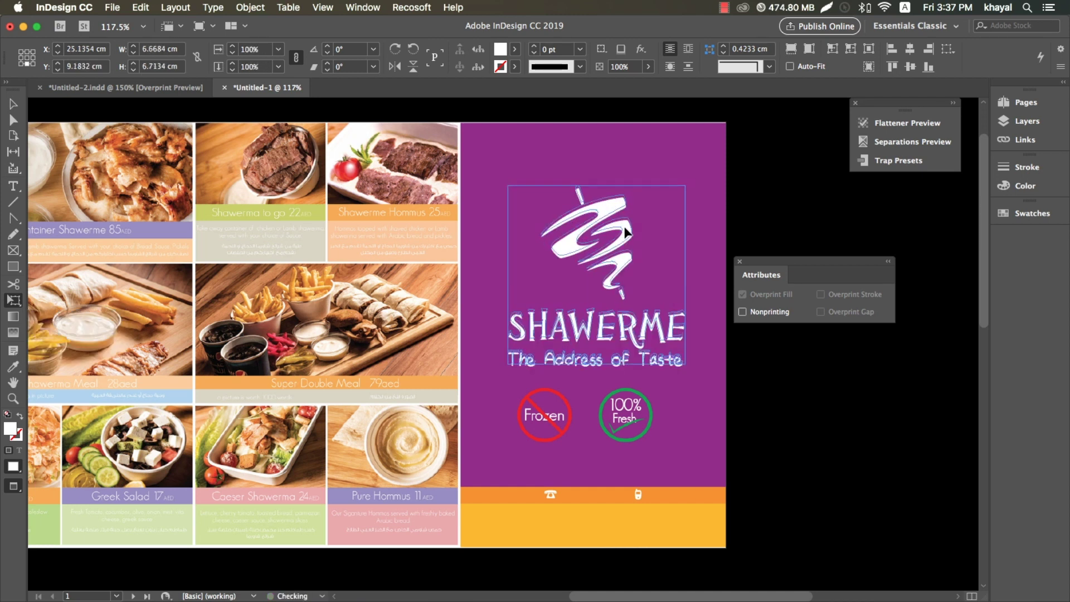
{"action": "key", "text": "super+Tab"}
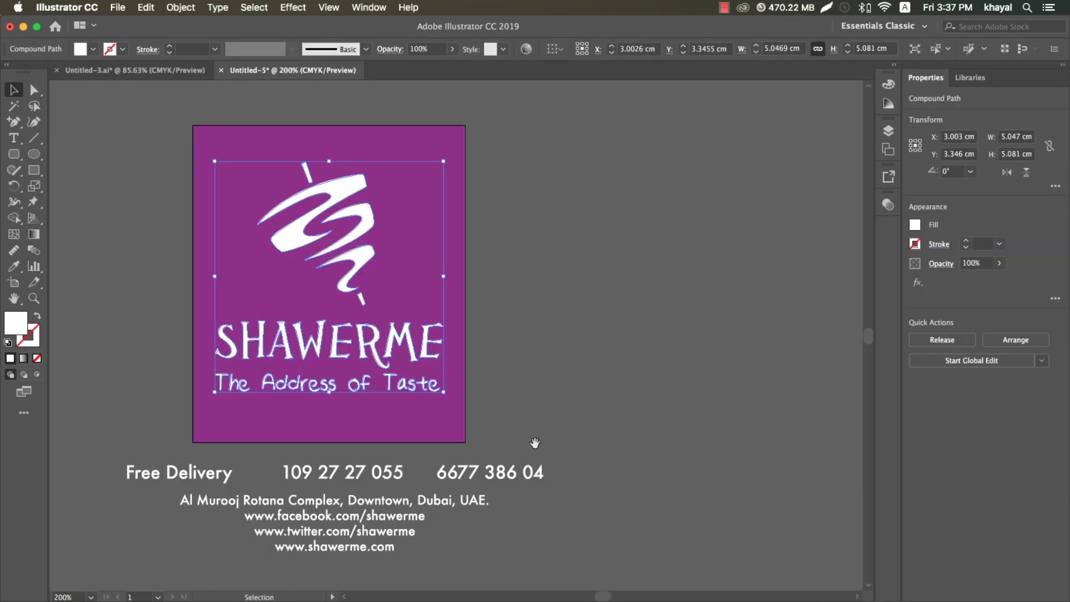
- Marquee-select and copy the grouped delivery, address and web contact text, then switch to InDesign
{"action": "mouse_move", "coordinate": [535, 443]}
{"action": "left_mouse_down"}
{"action": "mouse_move", "coordinate": [617, 344]}
{"action": "mouse_move", "coordinate": [190, 497]}
{"action": "left_mouse_up"}
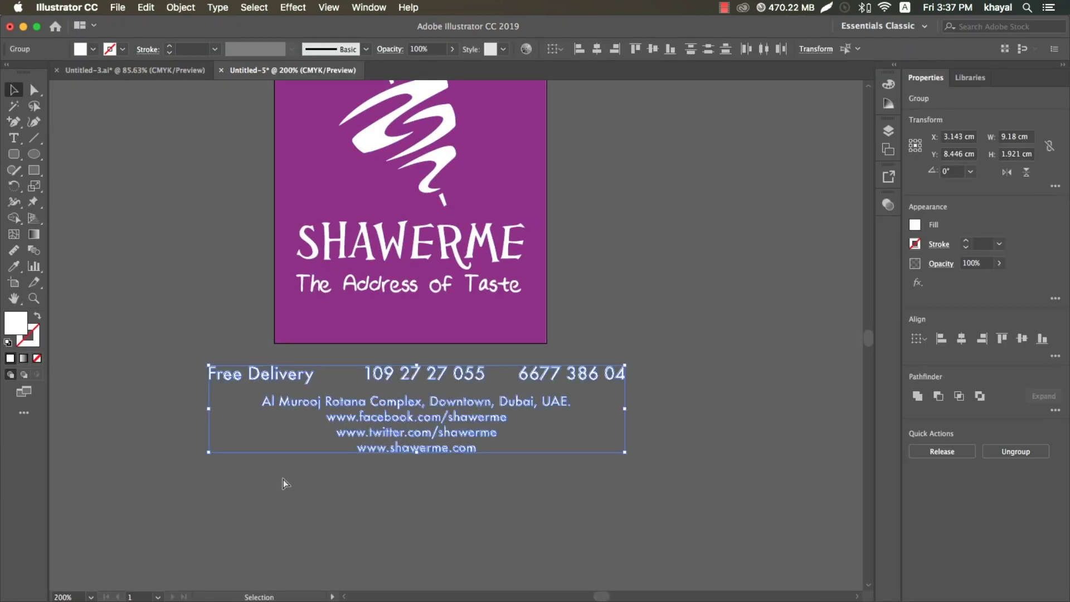
{"action": "key", "text": "super+Tab"}
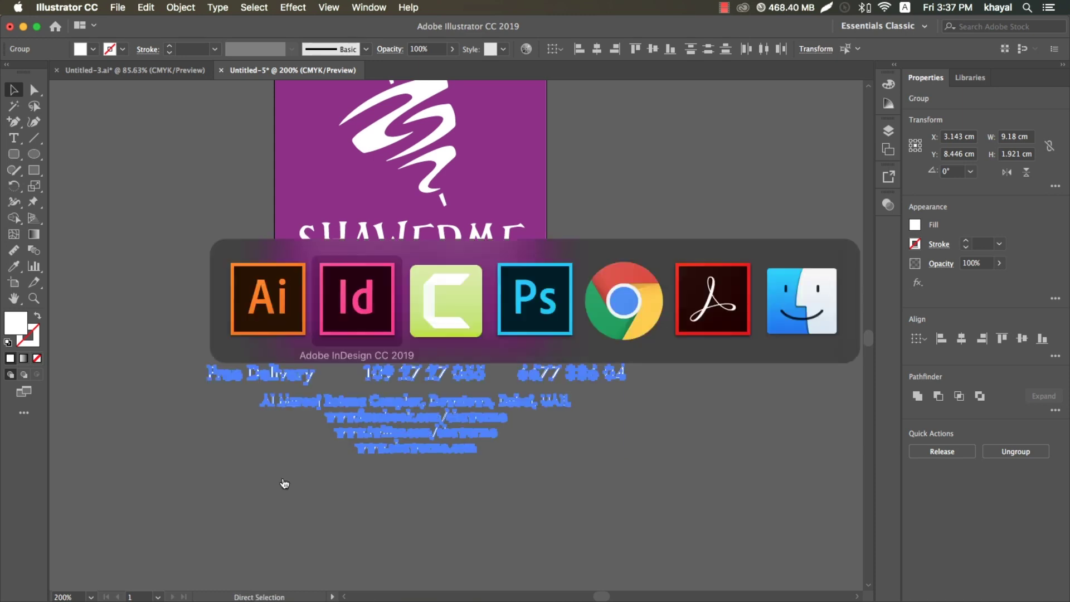
{"action": "left_click", "coordinate": [338, 308]}
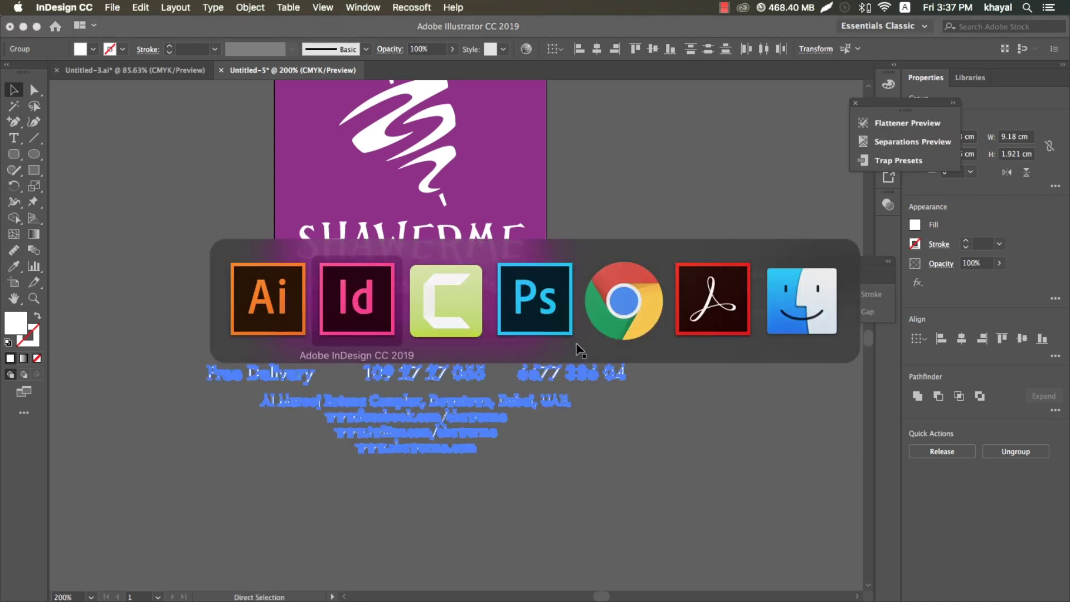
- Paste the contact text and position it in the orange footer band with arrow-key nudges
{"action": "key", "text": "super+v"}
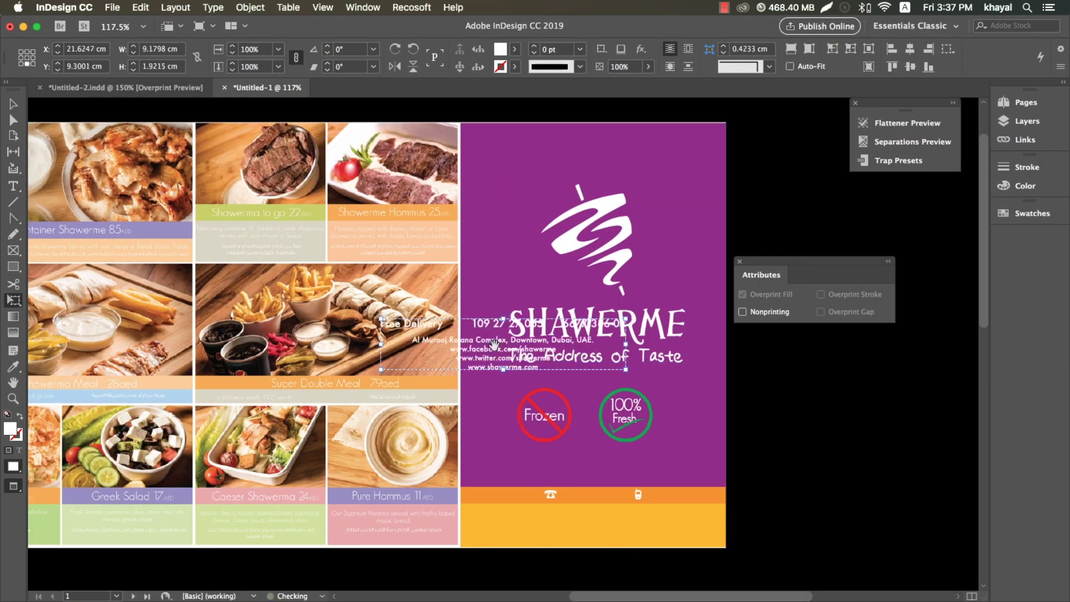
{"action": "scroll", "coordinate": [502, 290], "scroll_direction": "down", "scroll_amount": 2}
{"action": "mouse_move", "coordinate": [433, 278]}
{"action": "left_mouse_down"}
{"action": "mouse_move", "coordinate": [505, 434]}
{"action": "mouse_move", "coordinate": [518, 438]}
{"action": "left_mouse_up"}
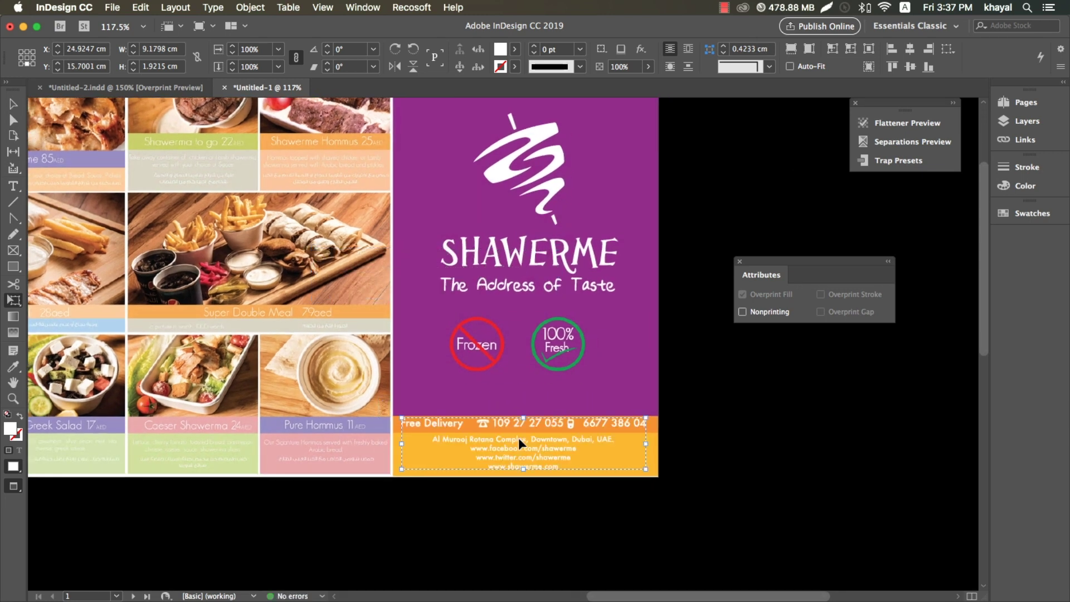
{"action": "key", "text": "Down"}
{"action": "key", "text": "Right"}
{"action": "key", "text": "Down"}
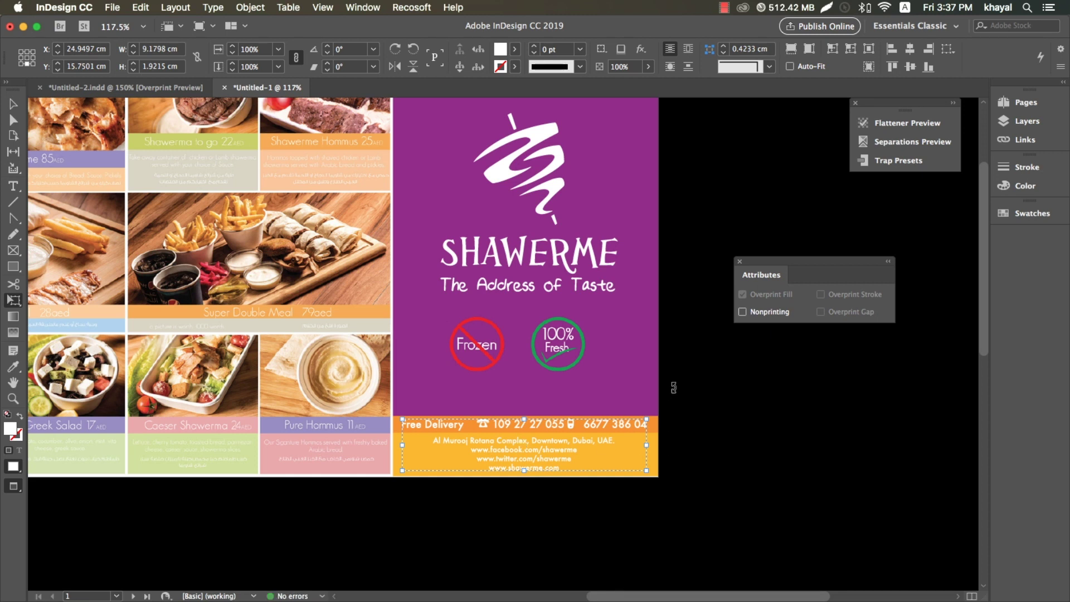
{"action": "scroll", "coordinate": [637, 337], "scroll_direction": "up", "scroll_amount": 3}
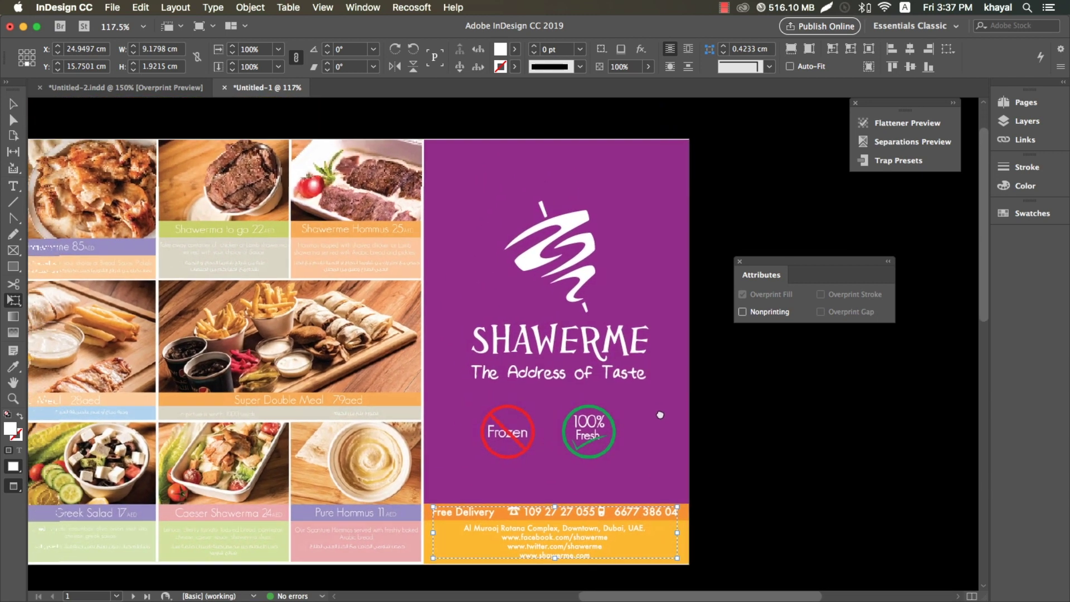
{"action": "scroll", "coordinate": [397, 311], "scroll_direction": "left", "scroll_amount": 5}
{"action": "scroll", "coordinate": [396, 311], "scroll_direction": "down", "scroll_amount": 2}
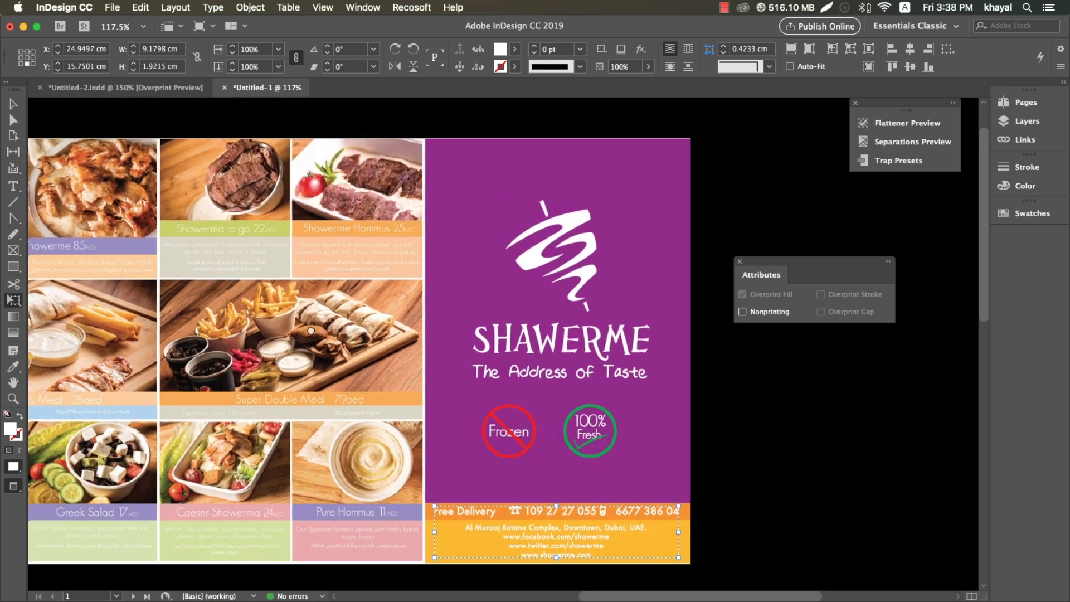
{"action": "scroll", "coordinate": [423, 297], "scroll_direction": "right", "scroll_amount": 5}
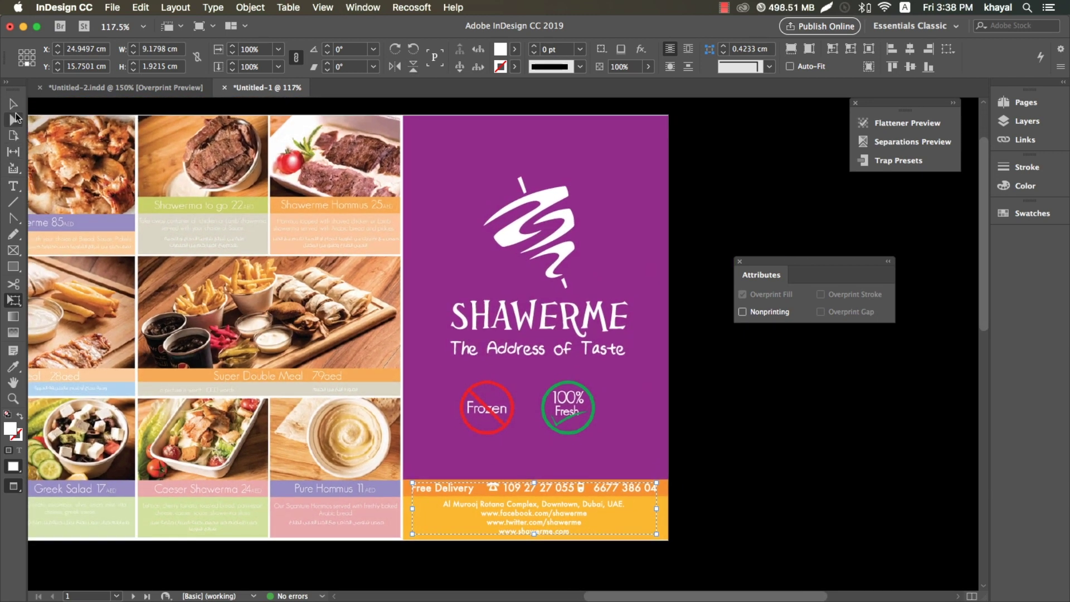
- Turn on Overprint Preview and deselect so the white logo and contact text vanish
{"action": "left_click", "coordinate": [13, 103]}
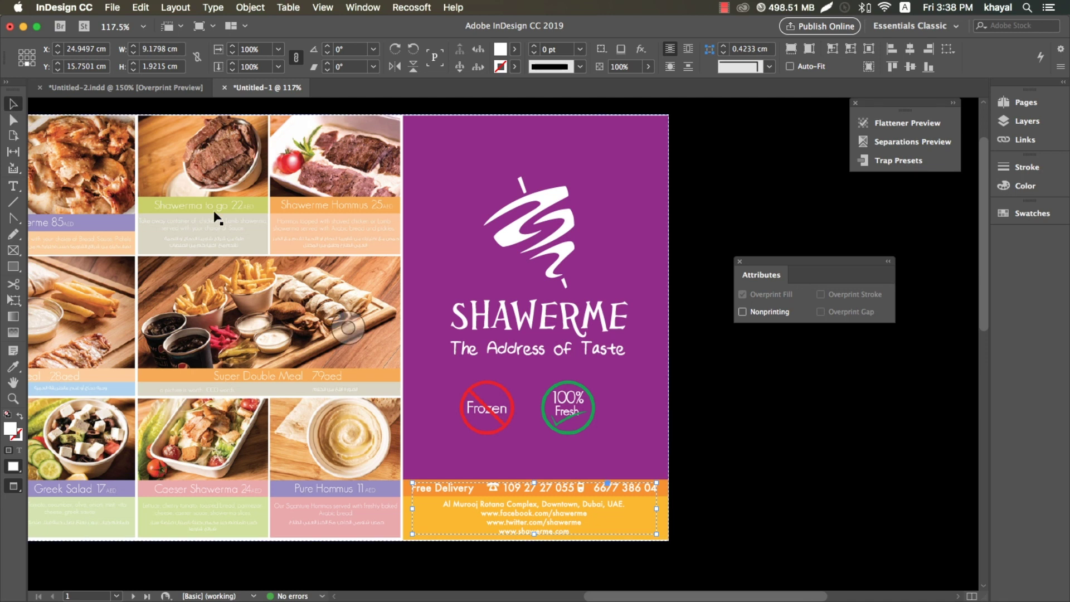
{"action": "left_click", "coordinate": [363, 7]}
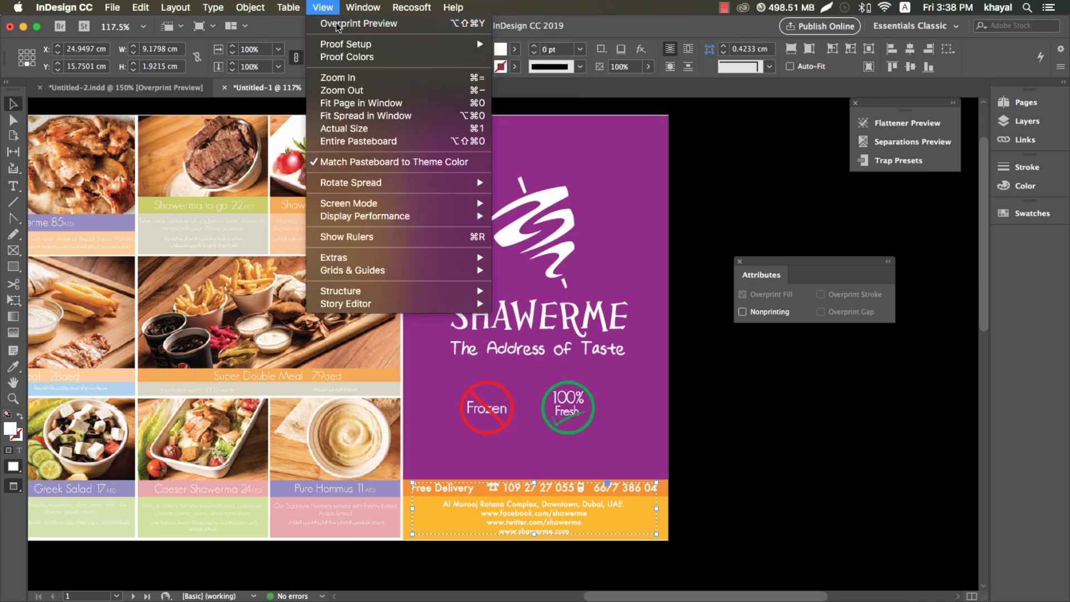
{"action": "left_click", "coordinate": [658, 314]}
{"action": "key", "text": "ctrl+alt+shift+y"}
{"action": "left_click", "coordinate": [716, 425]}
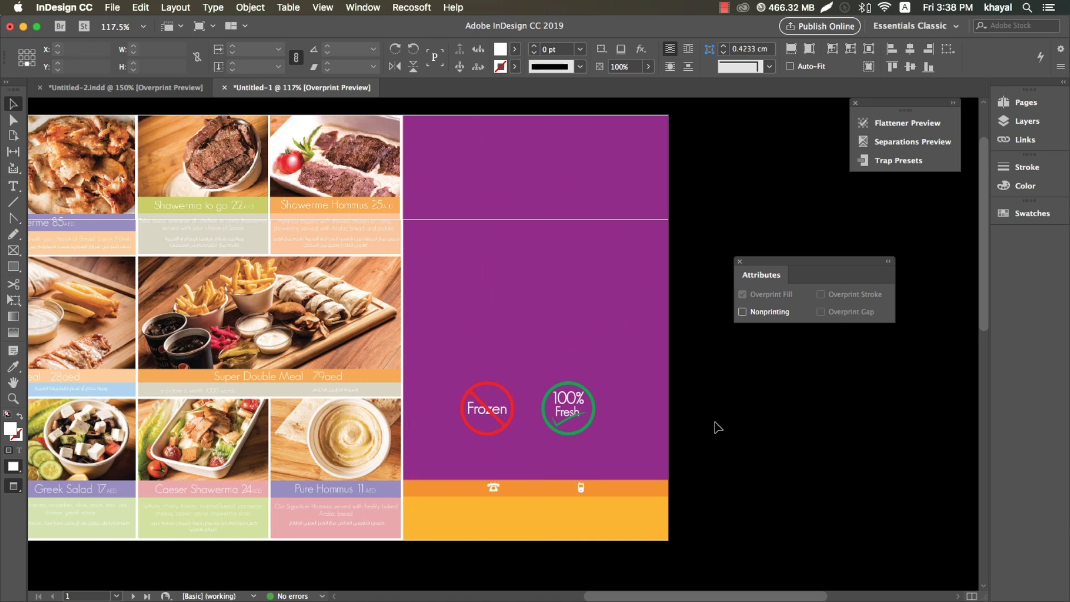
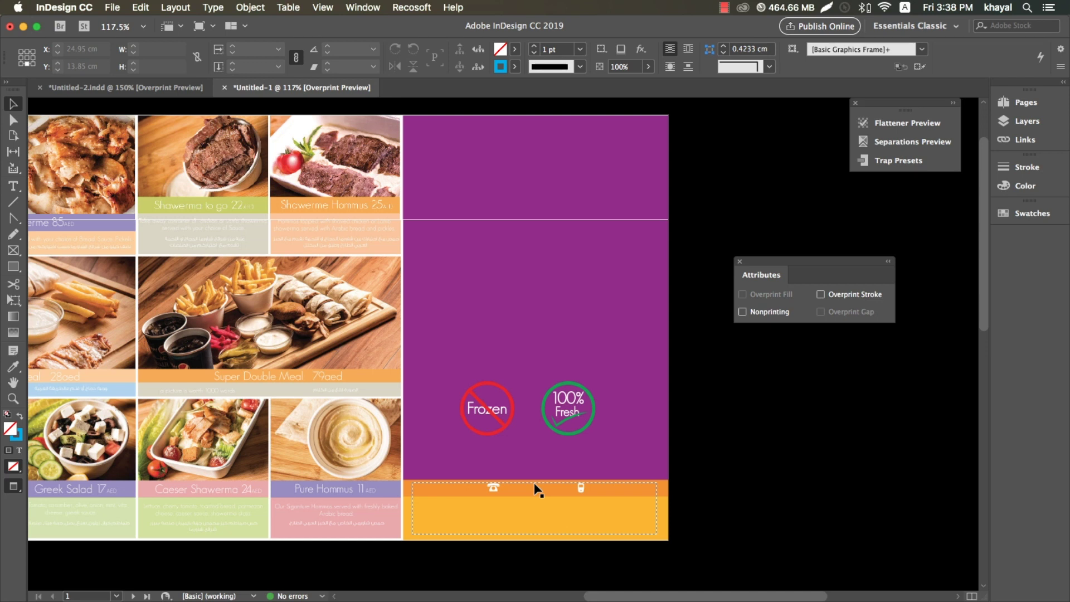
- Uncheck View > Overprint Preview so the white logo and footer reappear, then bring Illustrator forward
{"action": "left_click", "coordinate": [363, 7]}
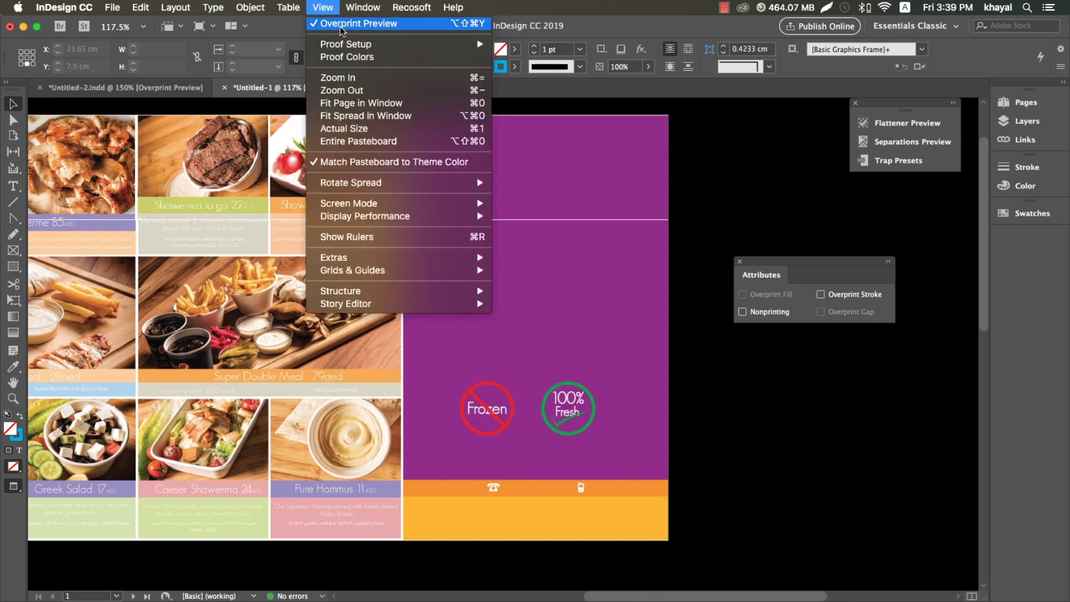
{"action": "left_click", "coordinate": [497, 260]}
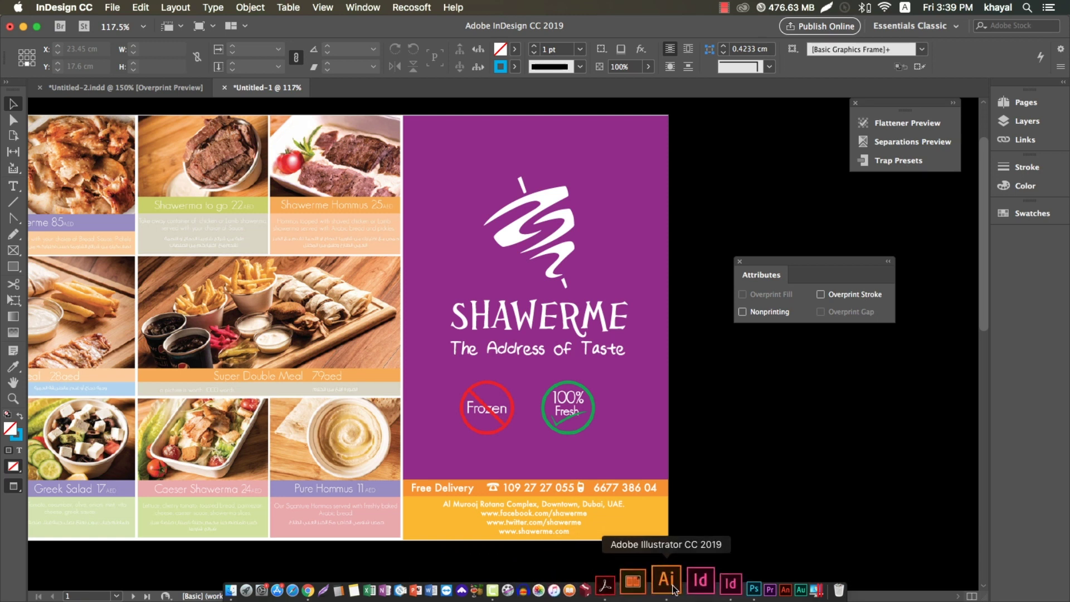
{"action": "left_click", "coordinate": [708, 590]}
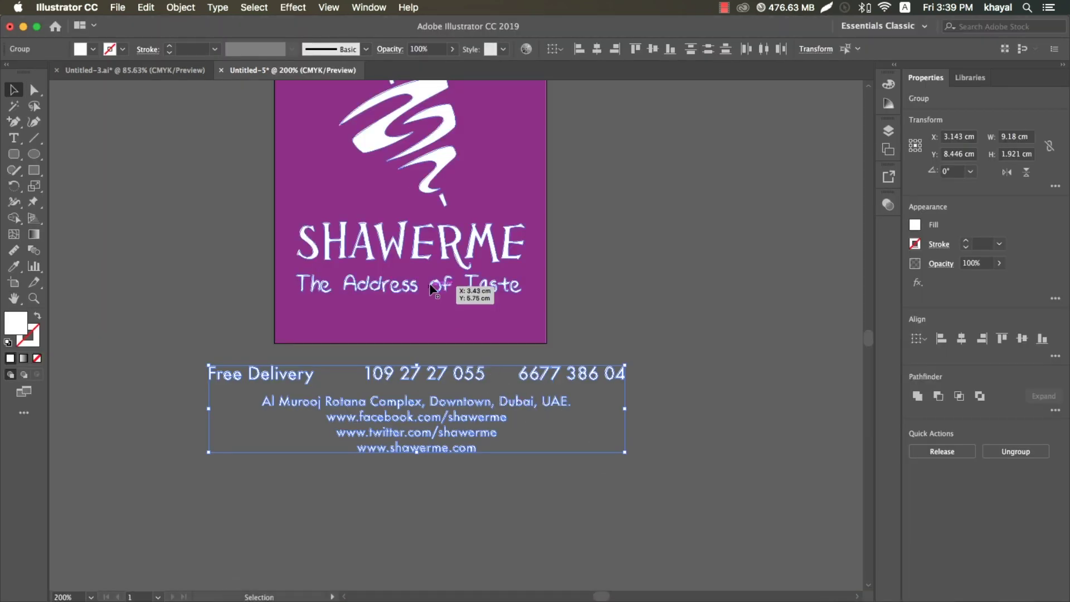
- Uncheck Overprint Fill for the SHAWERME logo, tagline and footer artwork, then return to InDesign
{"action": "left_click", "coordinate": [430, 246], "text": "shift"}
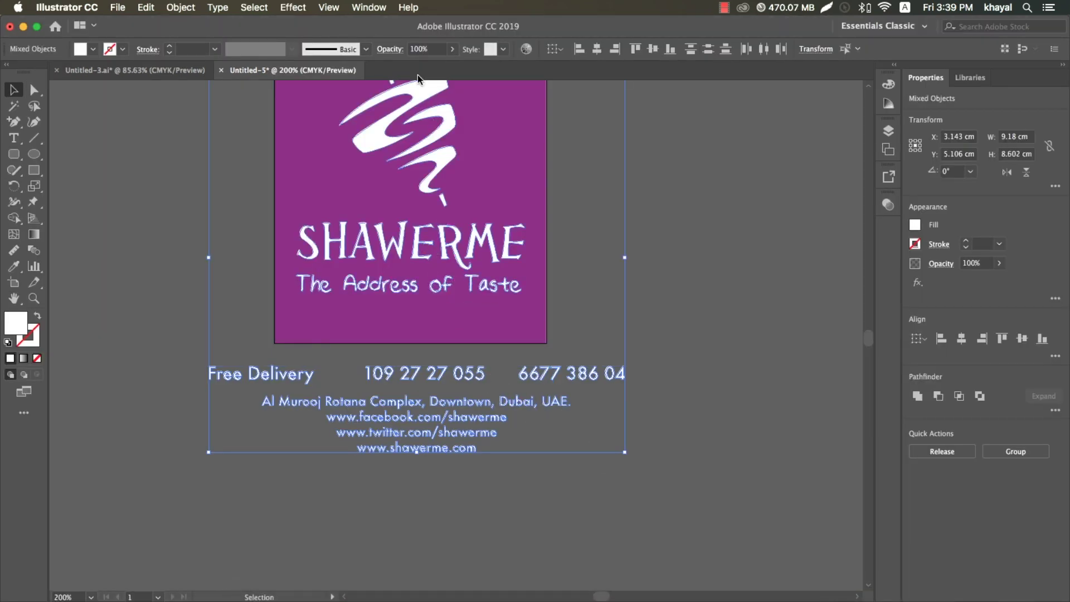
{"action": "left_click", "coordinate": [369, 8]}
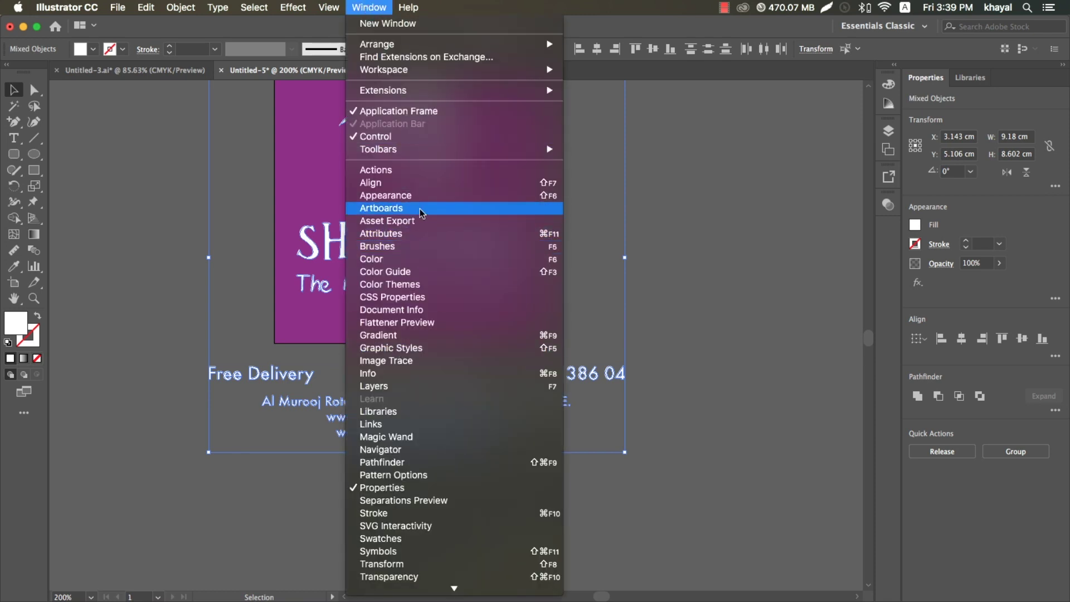
{"action": "left_click", "coordinate": [406, 236]}
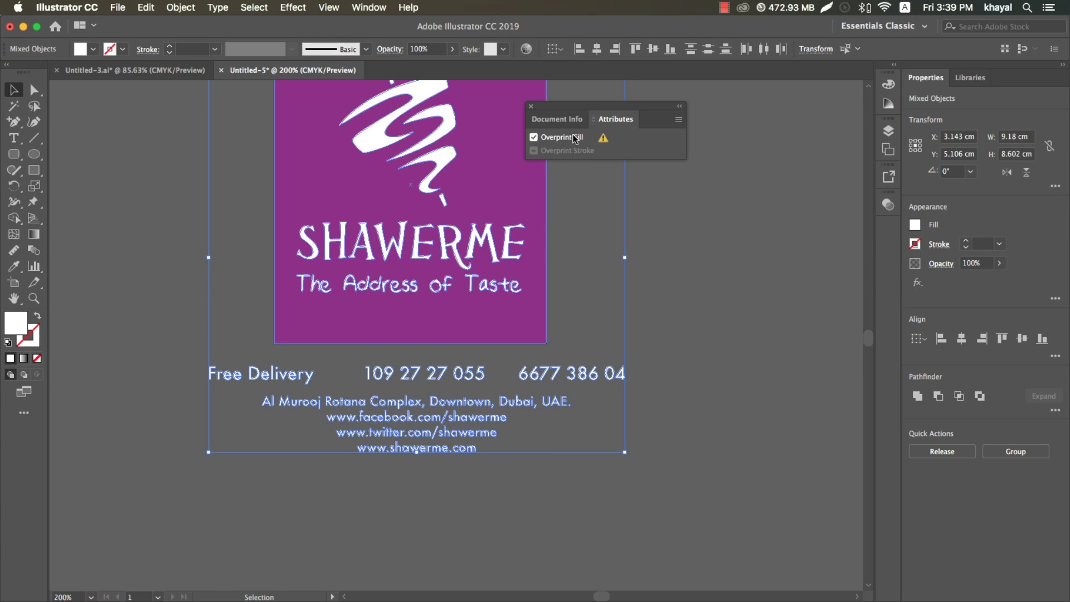
{"action": "left_click", "coordinate": [534, 137]}
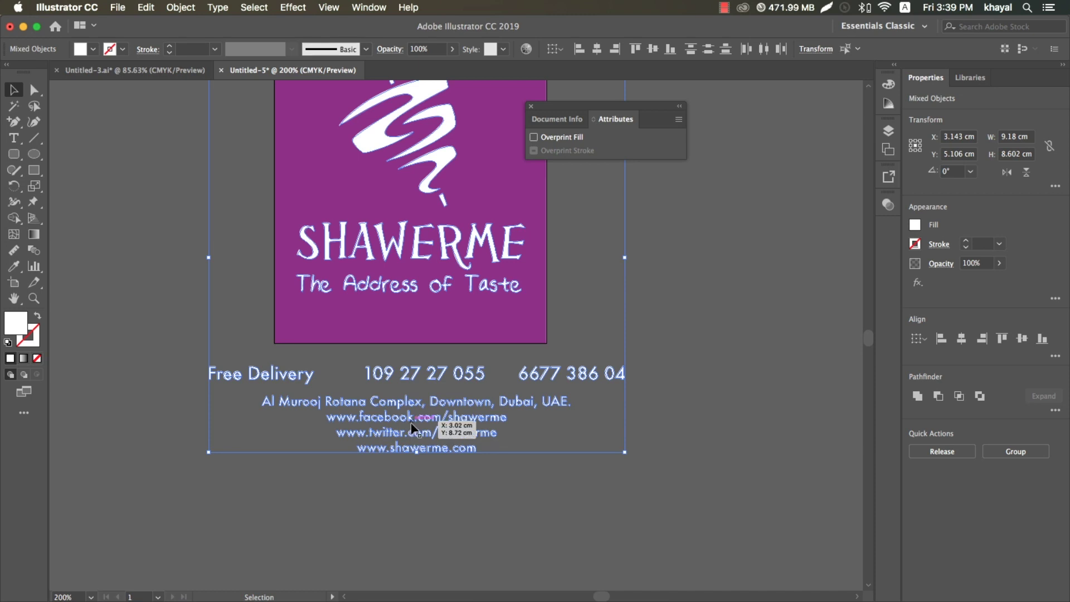
{"action": "key", "text": "super+Tab"}
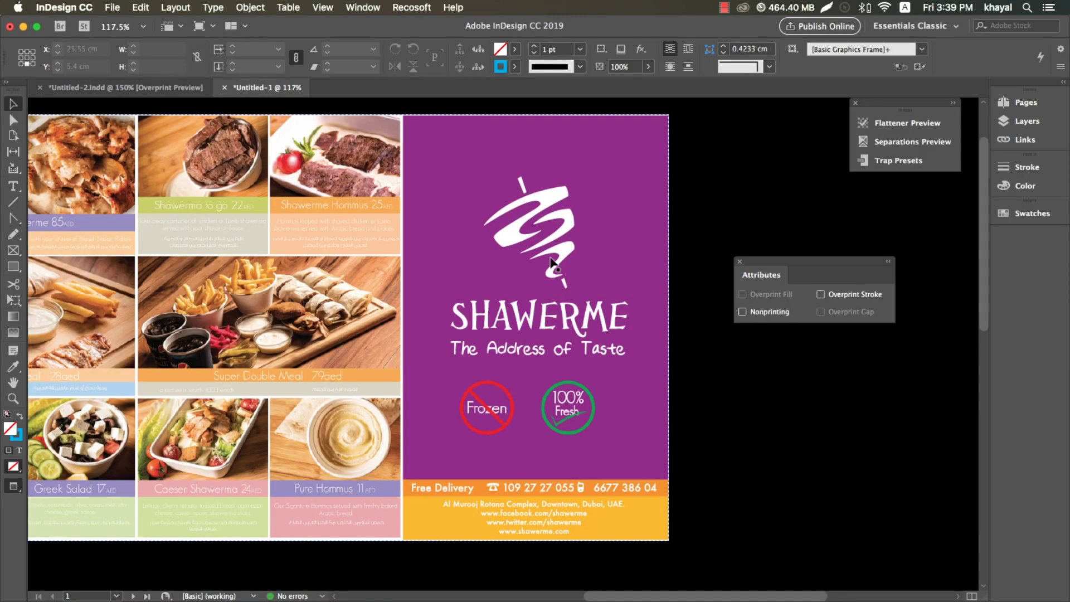
{"action": "left_click", "coordinate": [554, 259]}
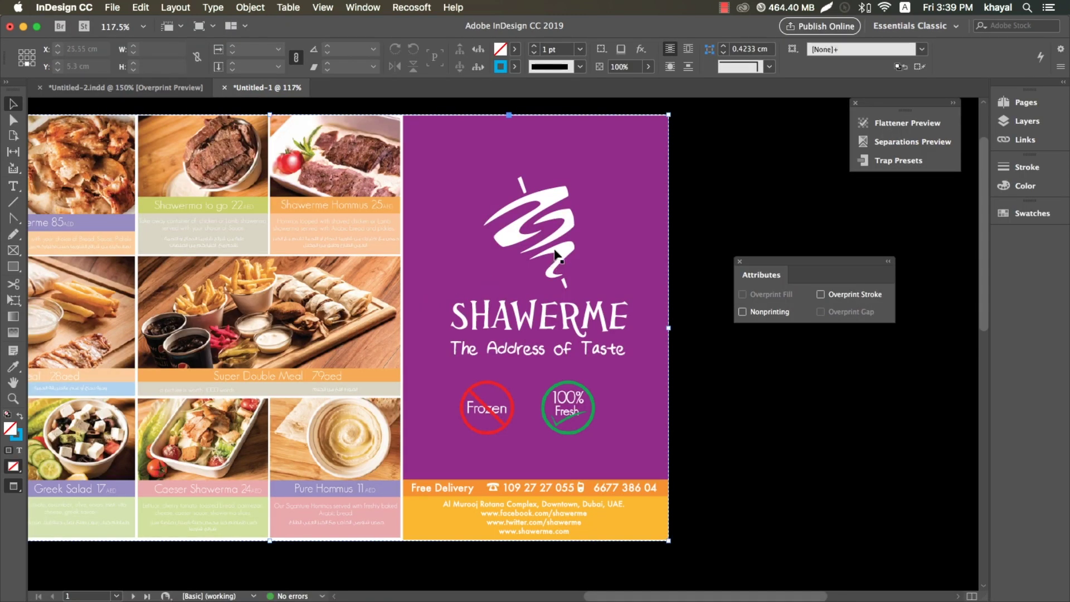
{"action": "left_click", "coordinate": [570, 490], "text": "shift"}
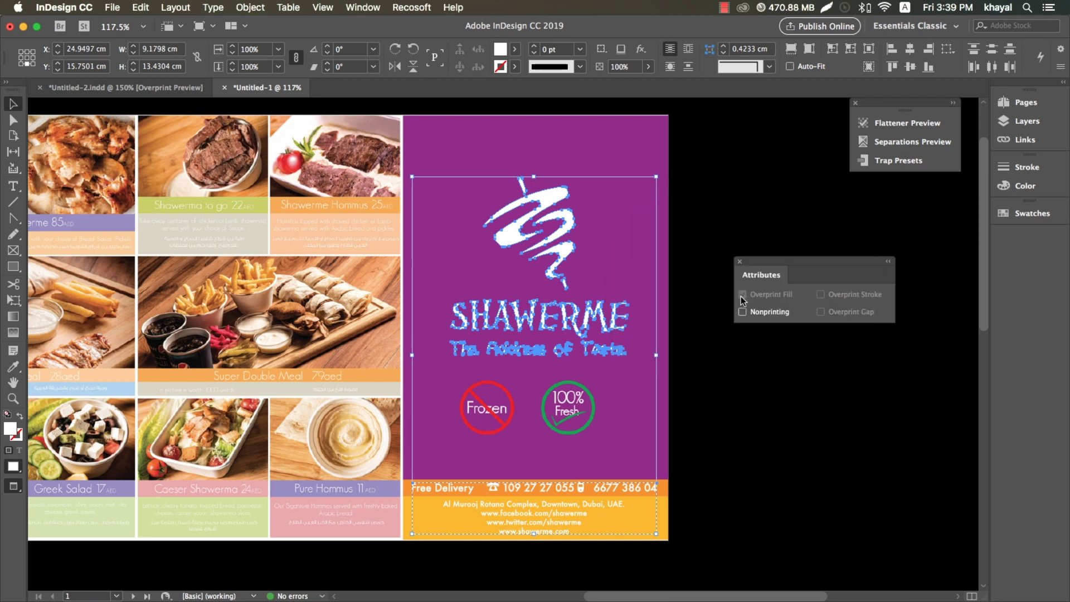
{"action": "left_click", "coordinate": [515, 50]}
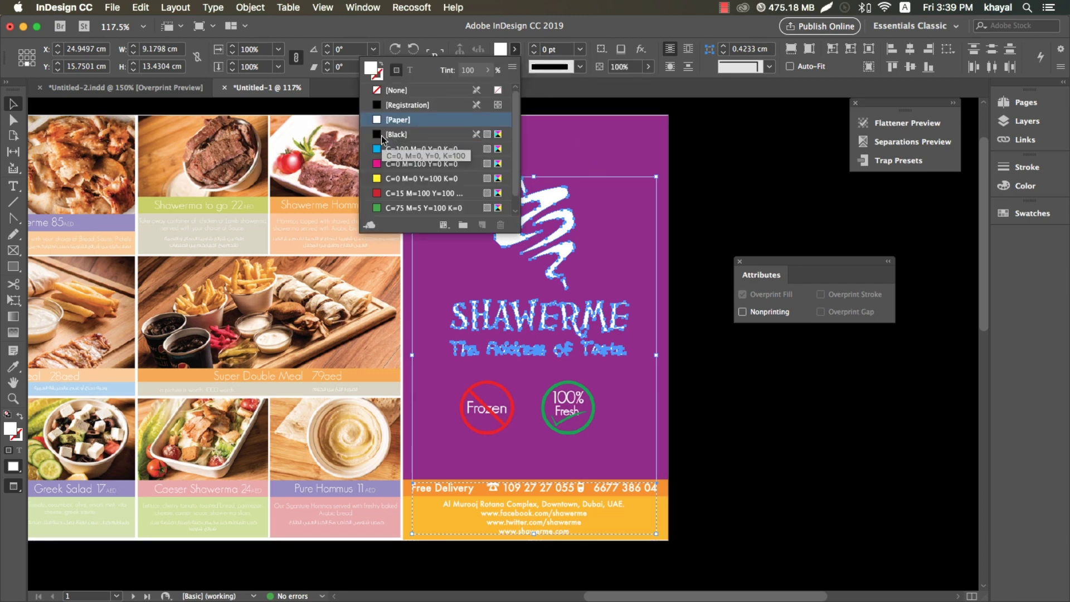
{"action": "left_click", "coordinate": [379, 136]}
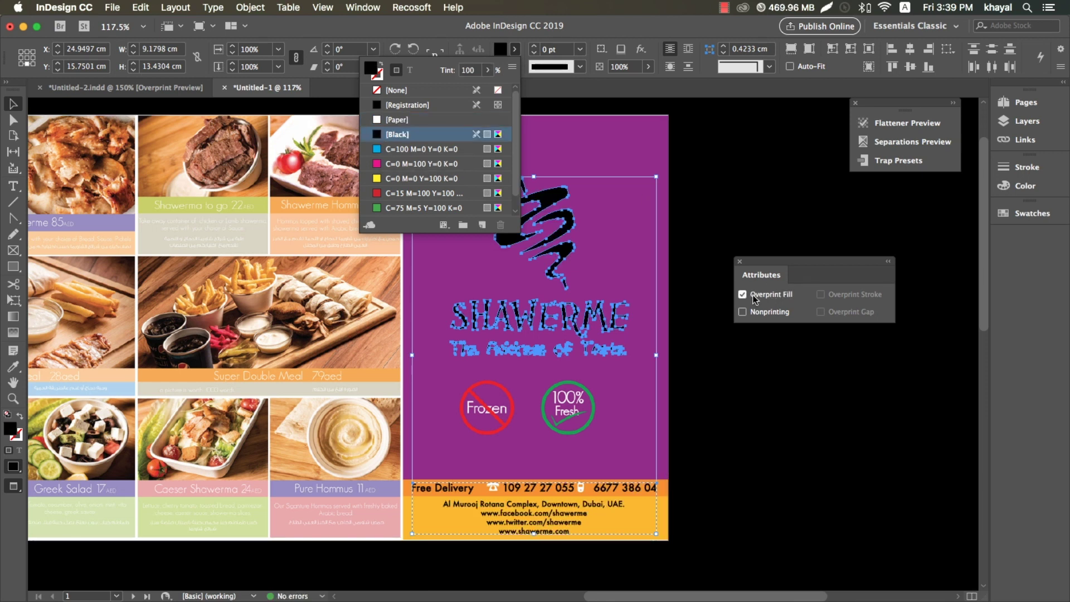
{"action": "left_click", "coordinate": [392, 121]}
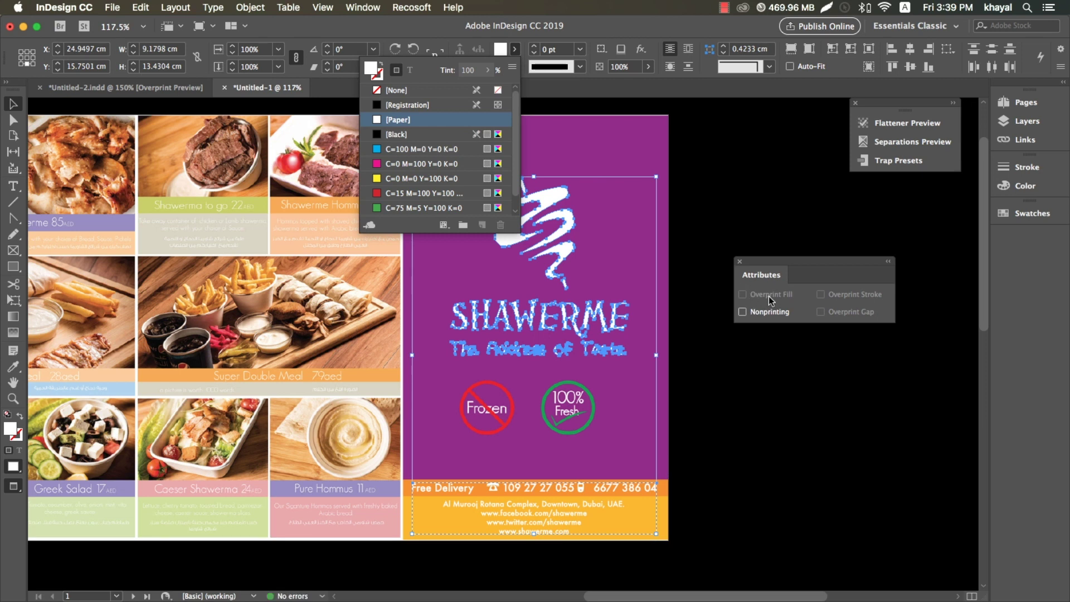
{"action": "left_click", "coordinate": [365, 8]}
{"action": "mouse_move", "coordinate": [322, 8]}
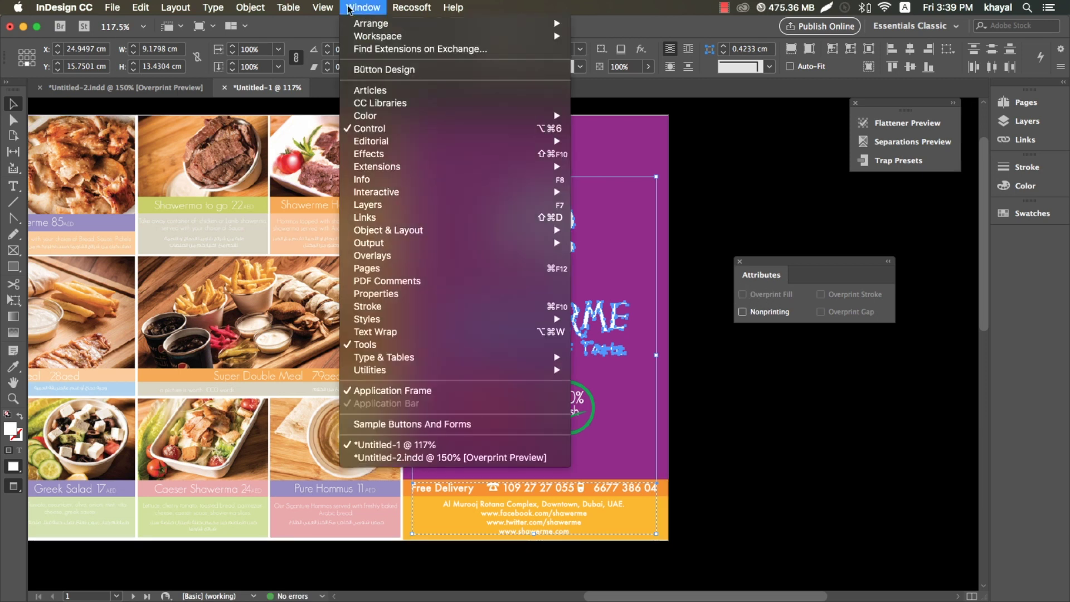
{"action": "left_click", "coordinate": [336, 24]}
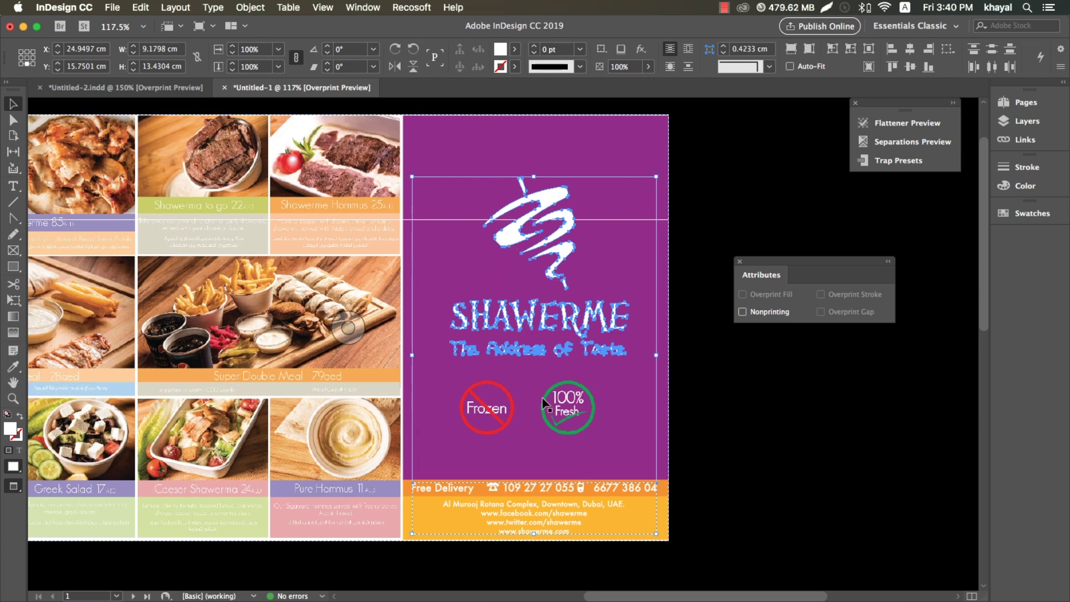
{"action": "scroll", "coordinate": [443, 340], "scroll_direction": "left", "scroll_amount": 8}
{"action": "scroll", "coordinate": [426, 365], "scroll_direction": "right", "scroll_amount": 5}
{"action": "scroll", "coordinate": [426, 365], "scroll_direction": "right", "scroll_amount": 2}
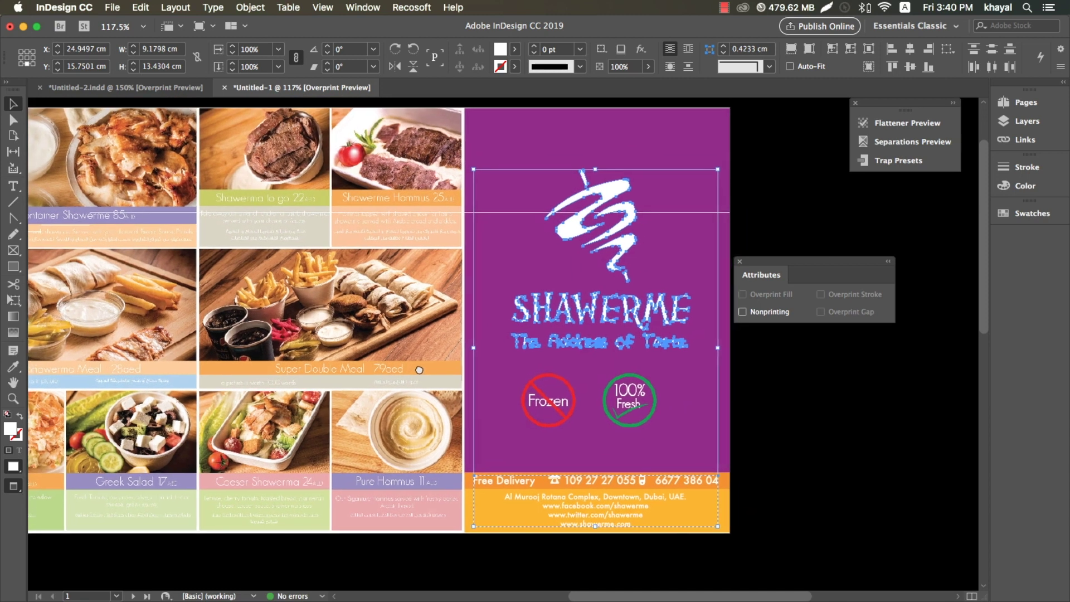
{"action": "scroll", "coordinate": [427, 365], "scroll_direction": "right", "scroll_amount": 2}
{"action": "scroll", "coordinate": [427, 365], "scroll_direction": "right", "scroll_amount": 2}
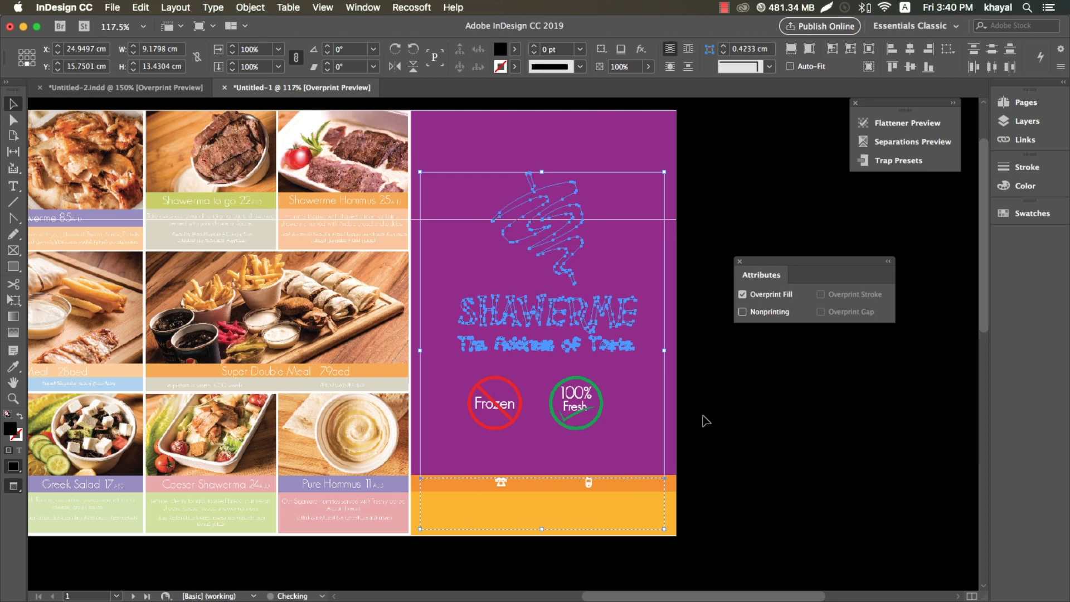
{"action": "left_click", "coordinate": [362, 7]}
{"action": "mouse_move", "coordinate": [323, 8]}
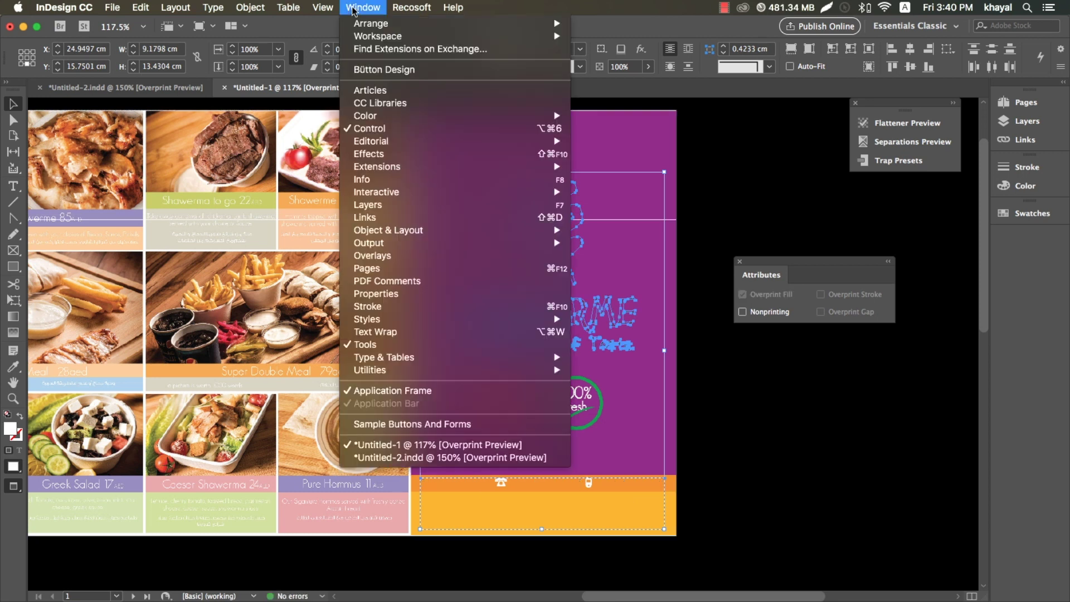
{"action": "left_click", "coordinate": [339, 25]}
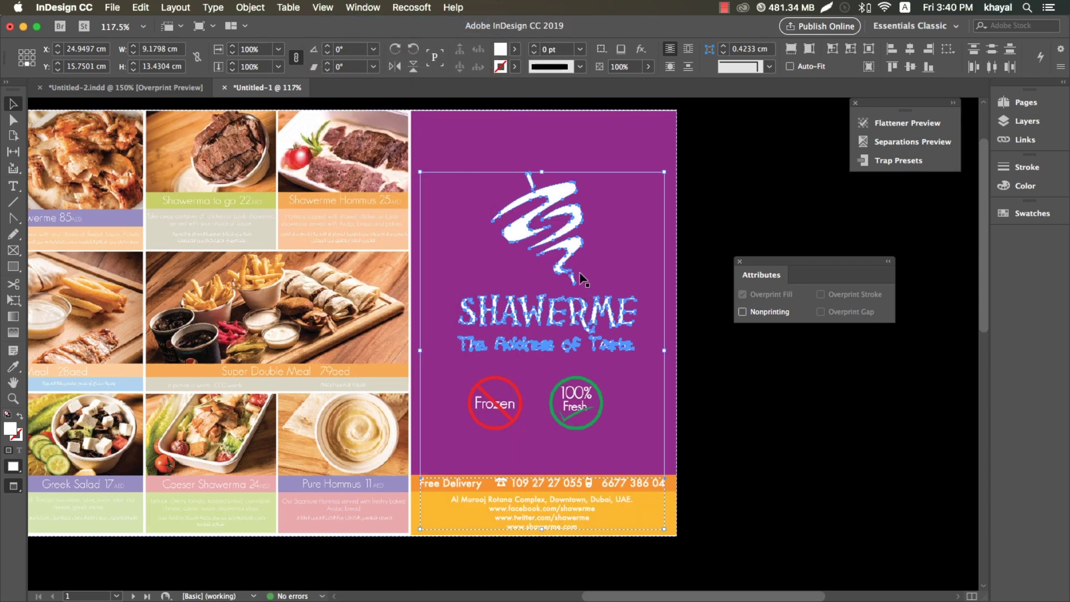
{"action": "left_click", "coordinate": [698, 430]}
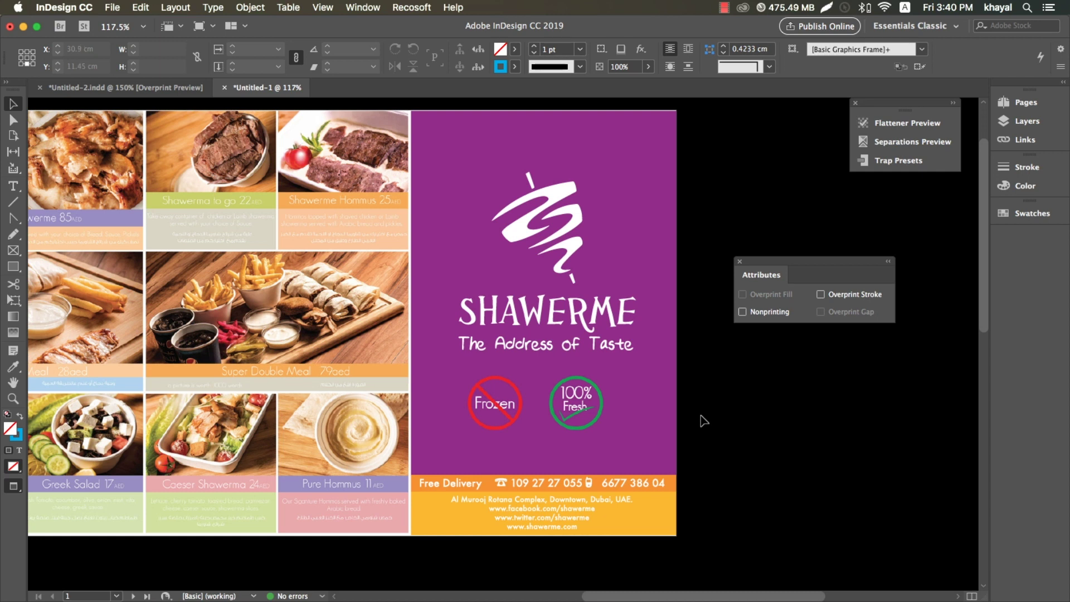
- Inspect the full-spread frame and bottom address frame, then open the Preflight status menu
{"action": "scroll", "coordinate": [517, 272], "scroll_direction": "down", "scroll_amount": 2}
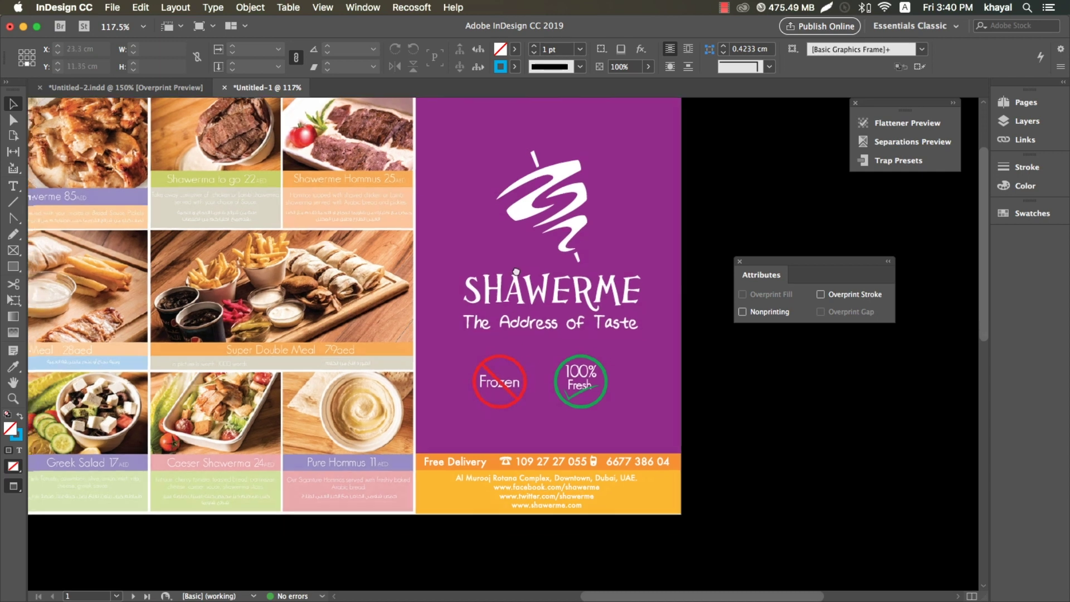
{"action": "scroll", "coordinate": [516, 272], "scroll_direction": "down", "scroll_amount": 5}
{"action": "scroll", "coordinate": [530, 239], "scroll_direction": "up", "scroll_amount": 3}
{"action": "scroll", "coordinate": [557, 278], "scroll_direction": "up", "scroll_amount": 3}
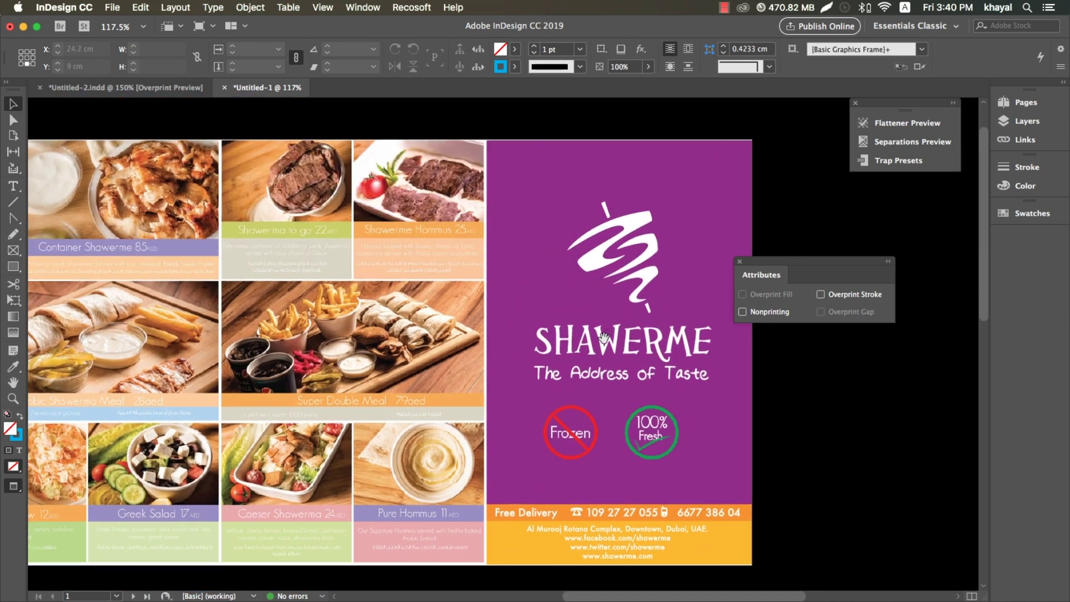
{"action": "scroll", "coordinate": [603, 337], "scroll_direction": "right", "scroll_amount": 3}
{"action": "scroll", "coordinate": [603, 337], "scroll_direction": "down", "scroll_amount": 2}
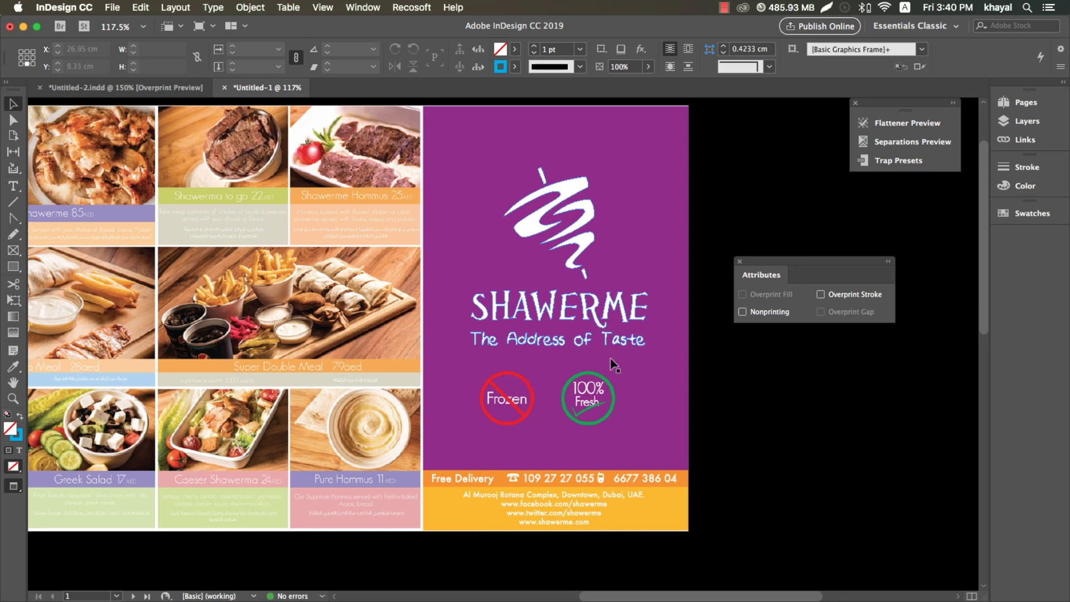
{"action": "left_click", "coordinate": [618, 371]}
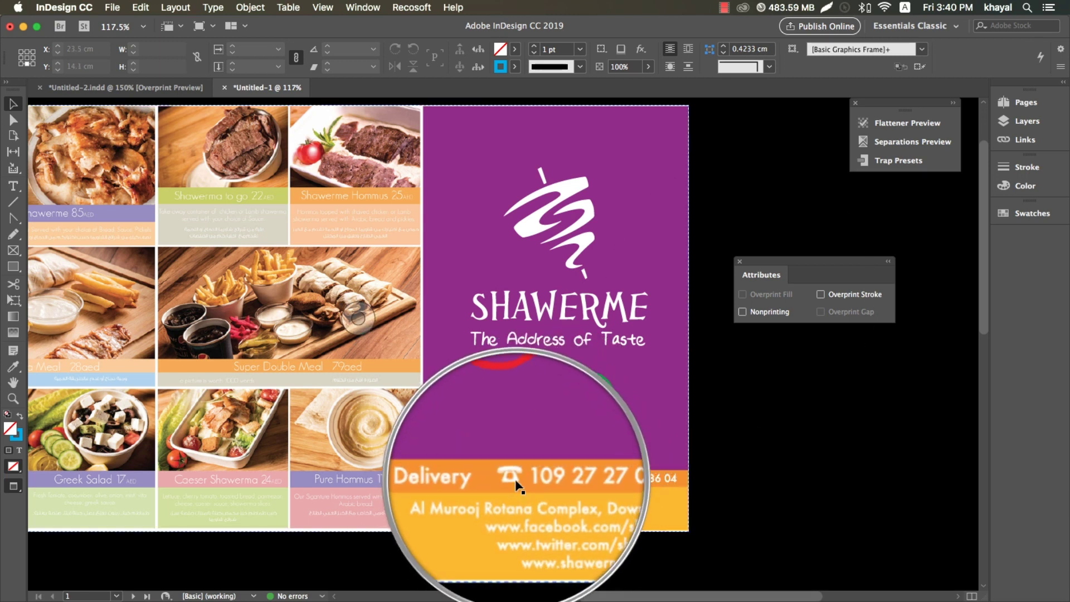
{"action": "left_click", "coordinate": [657, 475]}
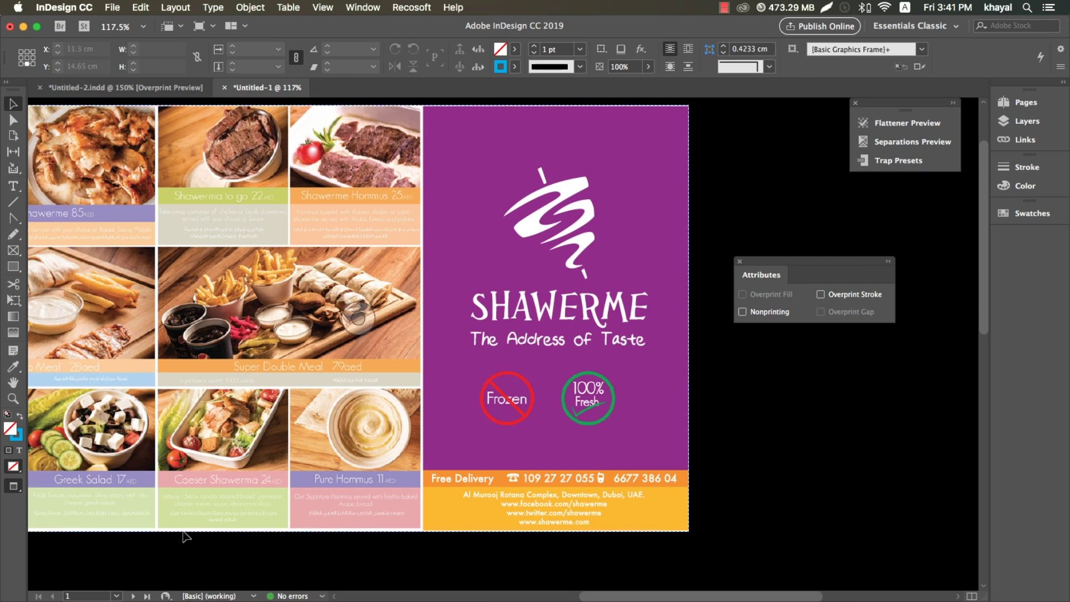
{"action": "scroll", "coordinate": [257, 563], "scroll_direction": "left", "scroll_amount": 2}
{"action": "left_click", "coordinate": [322, 595]}
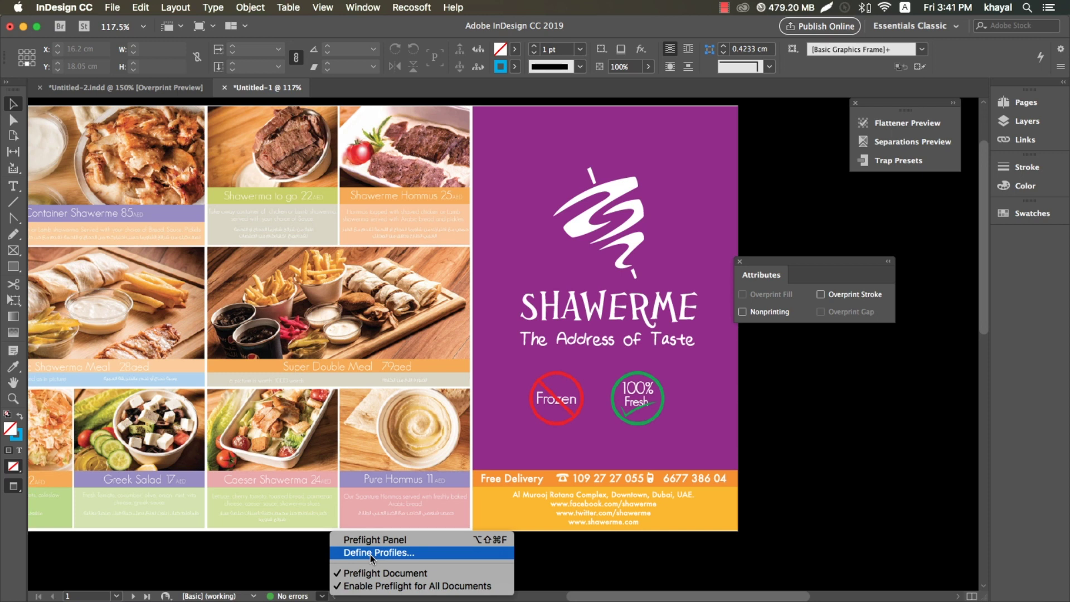
- Create preflight profile 'khayal' from Basic, flagging Overprinting Applied to White or [Paper] Color
{"action": "left_click", "coordinate": [371, 554]}
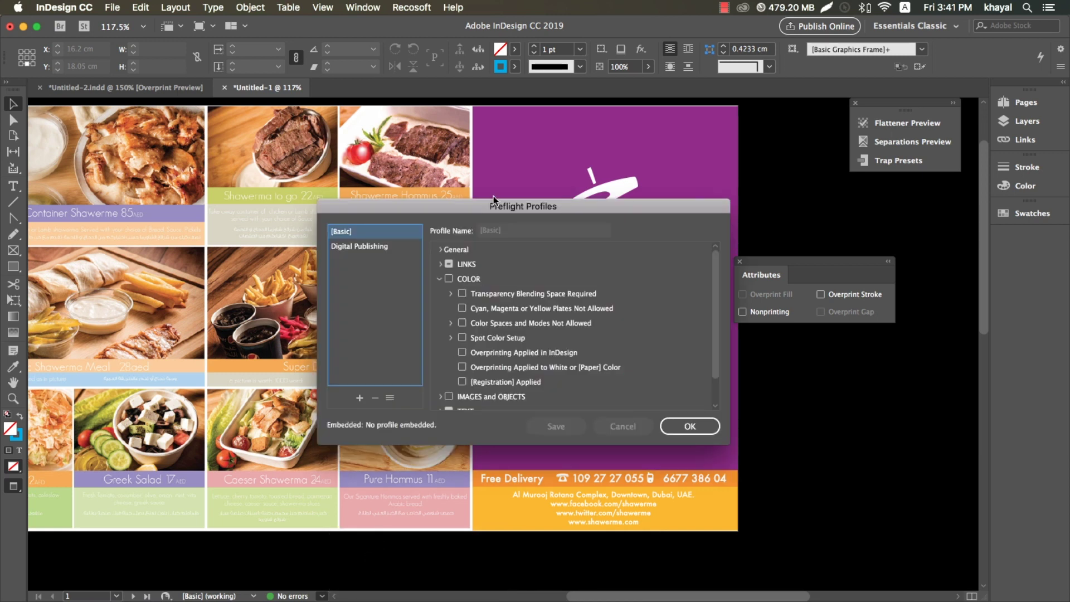
{"action": "left_click_drag", "start_coordinate": [492, 209], "coordinate": [280, 214]}
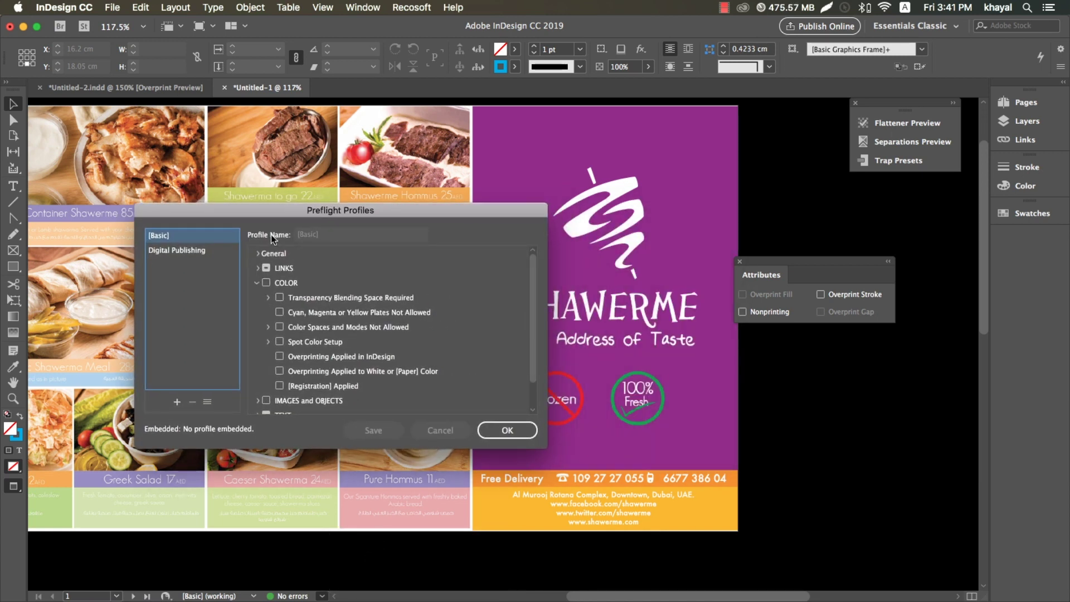
{"action": "left_click", "coordinate": [256, 283]}
{"action": "left_click_drag", "start_coordinate": [309, 210], "coordinate": [308, 189]}
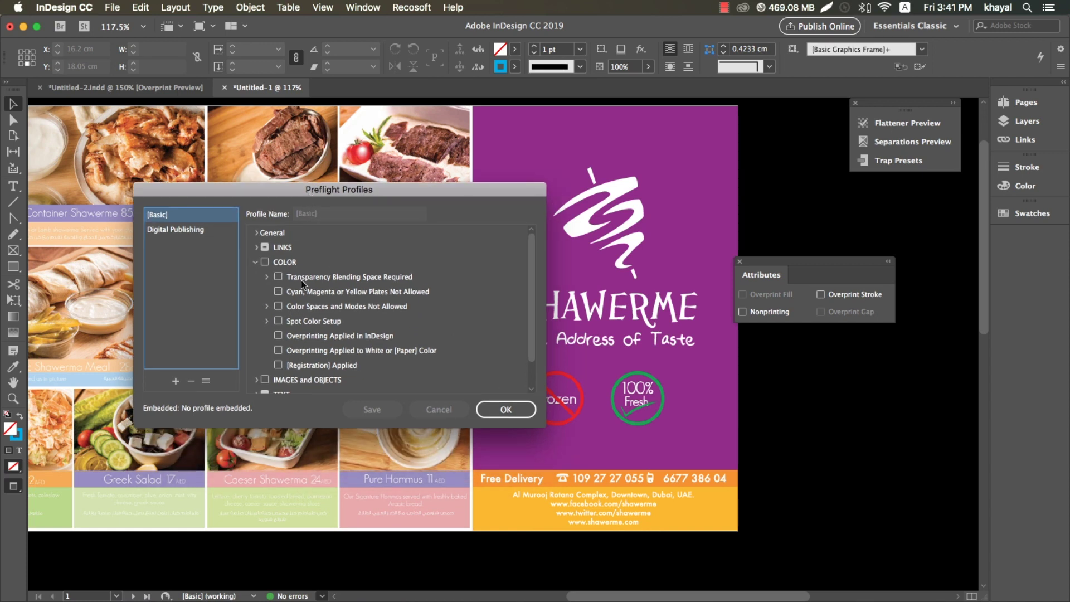
{"action": "left_click", "coordinate": [279, 336]}
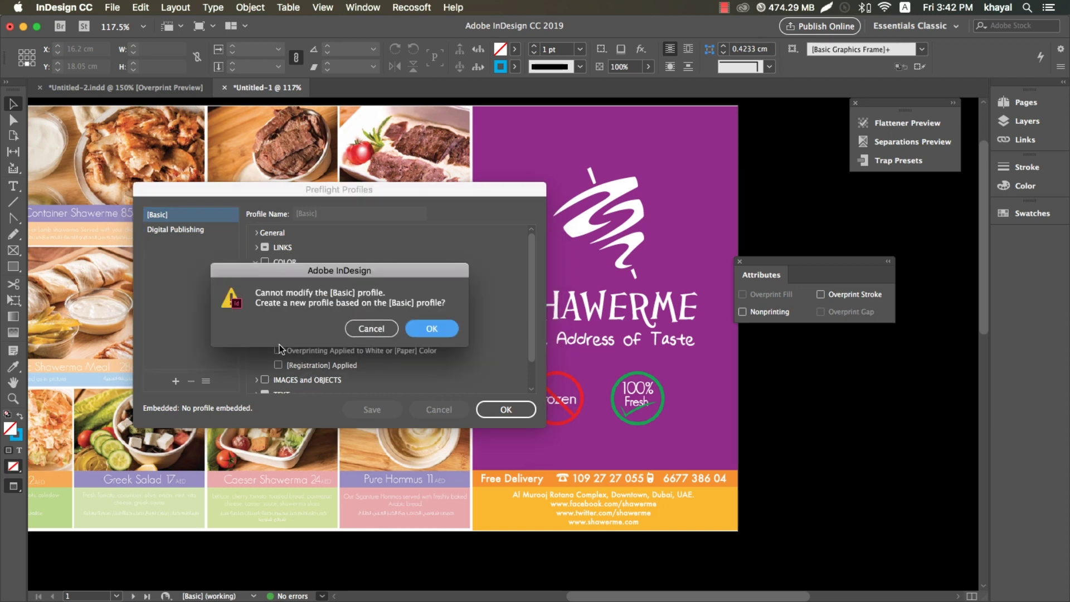
{"action": "left_click", "coordinate": [412, 333]}
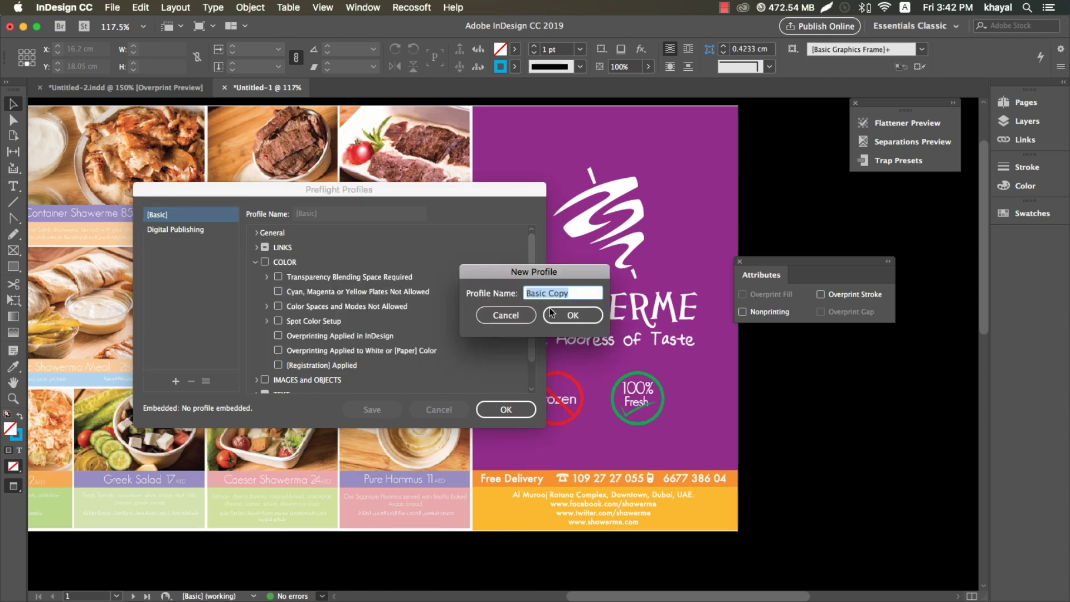
{"action": "type", "text": "khayal"}
{"action": "left_click", "coordinate": [568, 315]}
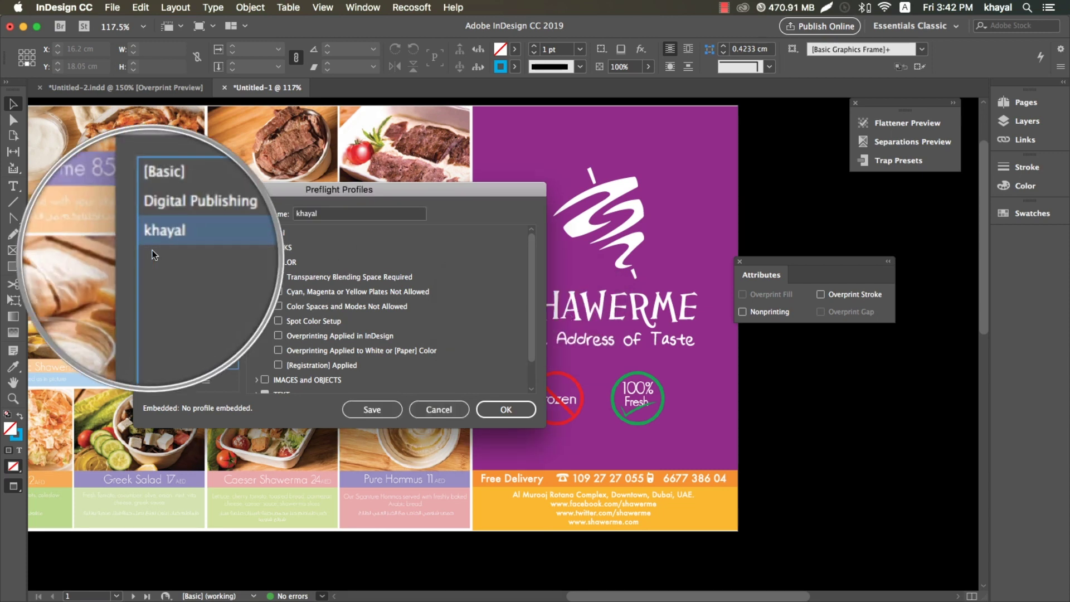
{"action": "left_click", "coordinate": [278, 350]}
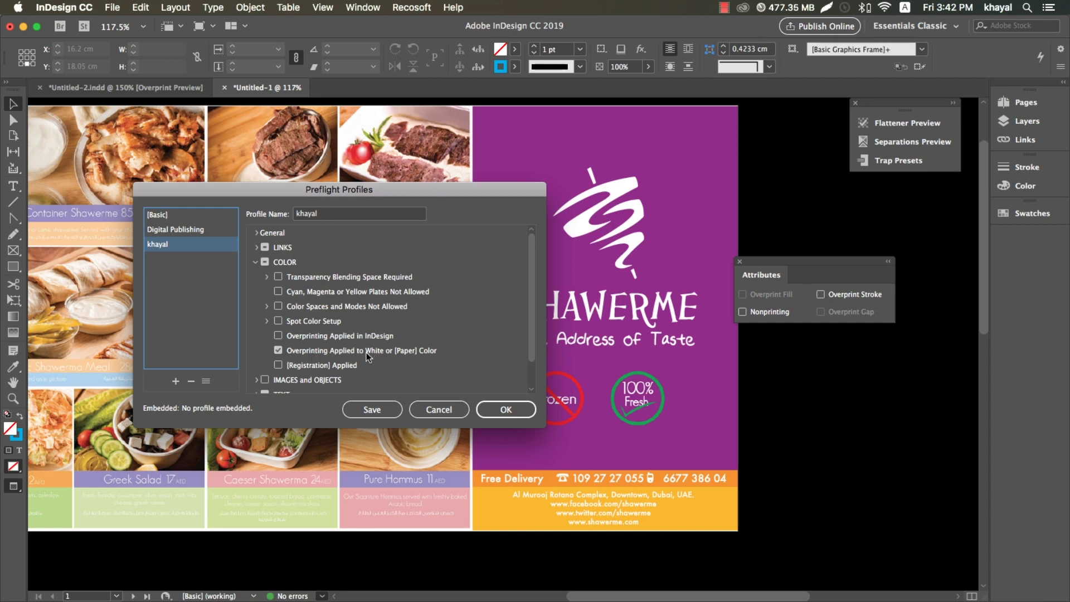
{"action": "left_click", "coordinate": [498, 407]}
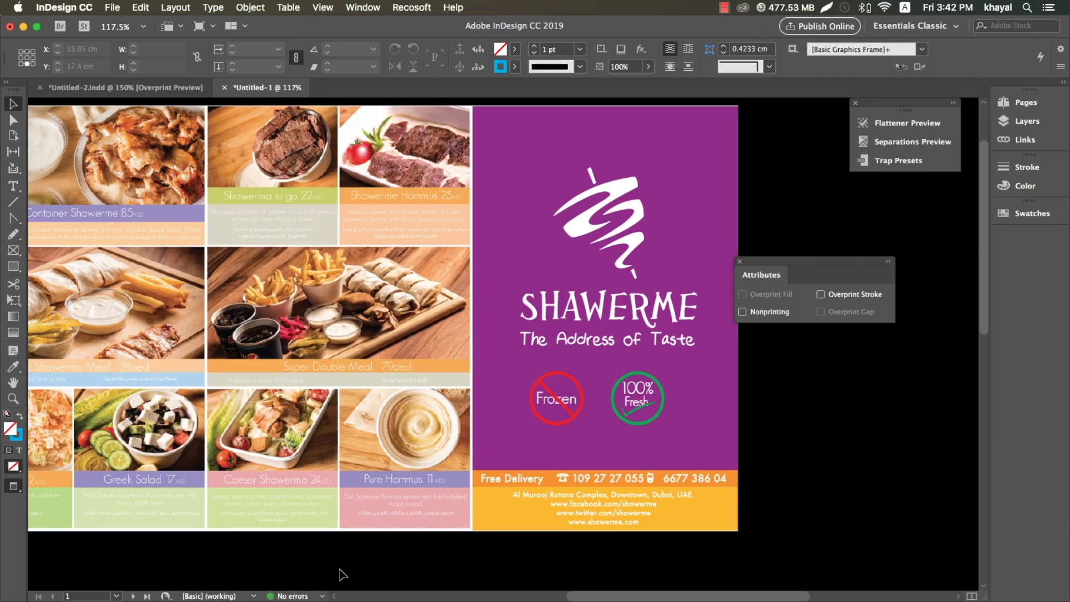
- Make the 'khayal' profile the active preflight check in the status bar
{"action": "left_click", "coordinate": [322, 596]}
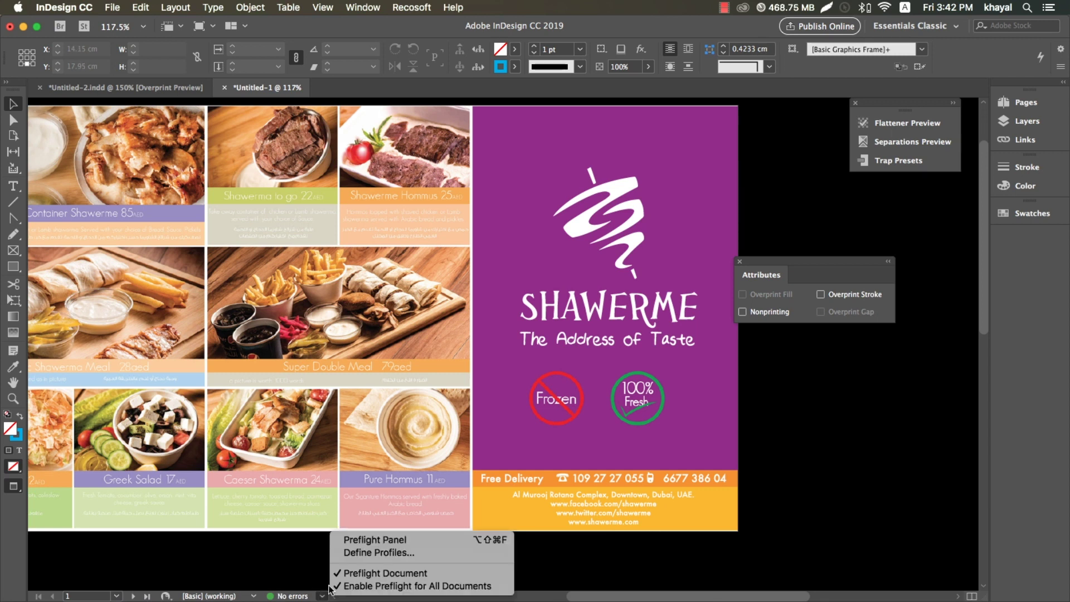
{"action": "left_click", "coordinate": [297, 597]}
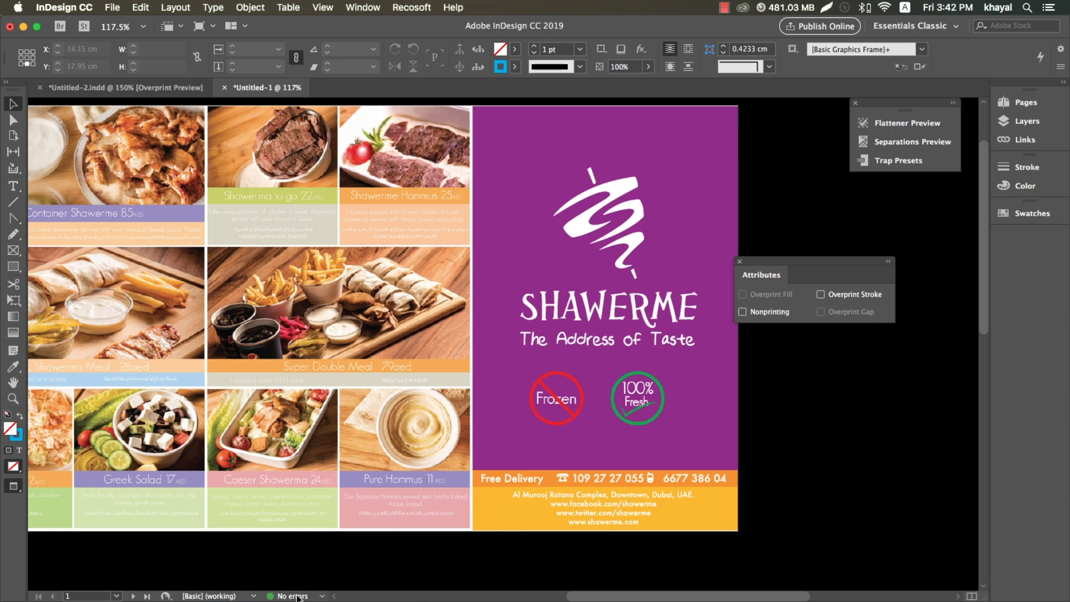
{"action": "left_click", "coordinate": [217, 596]}
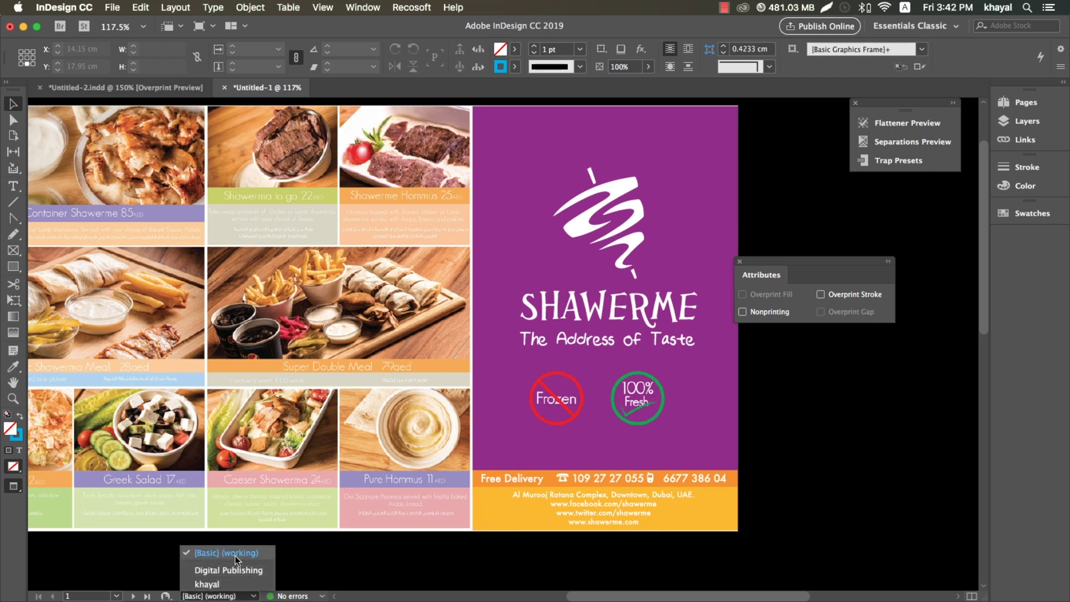
{"action": "left_click", "coordinate": [216, 585]}
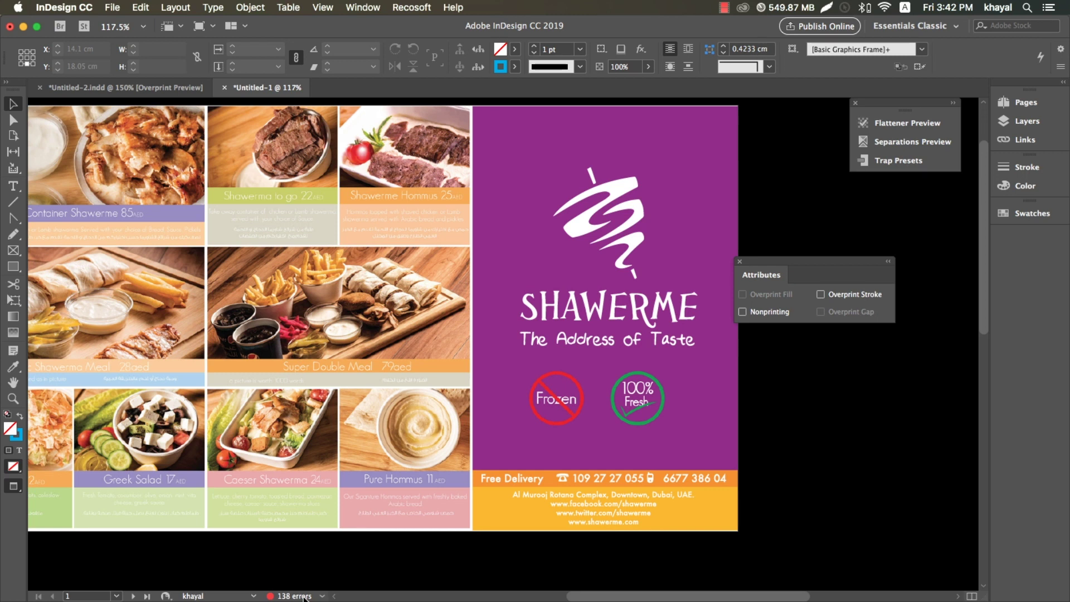
- Open the Preflight panel's Overprinting white errors and zoom into a flagged Free Delivery letter
{"action": "double_click", "coordinate": [304, 597]}
{"action": "left_click", "coordinate": [166, 261]}
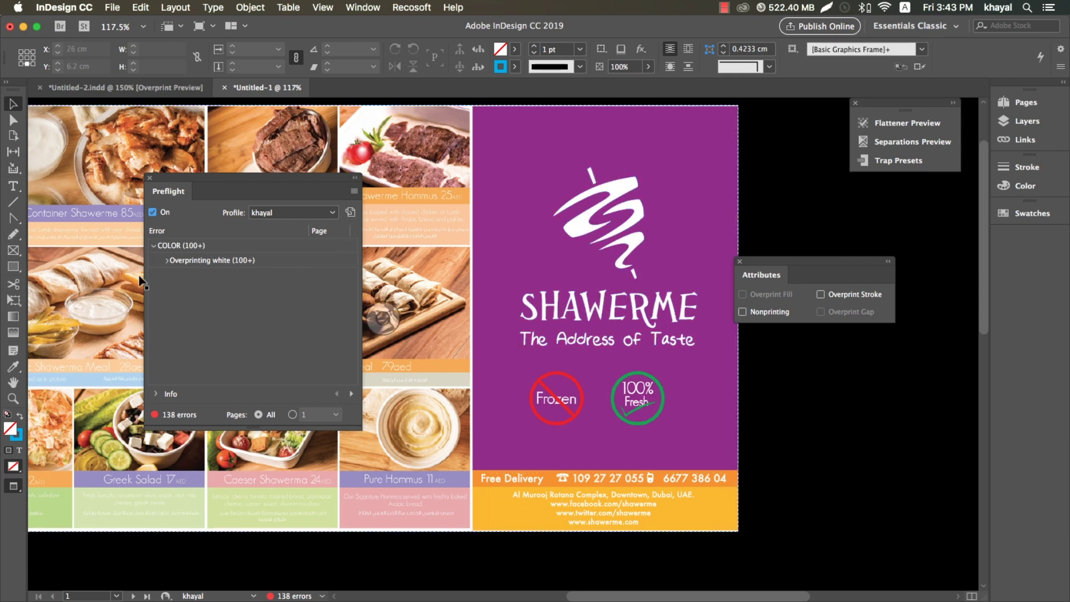
{"action": "left_click", "coordinate": [166, 261]}
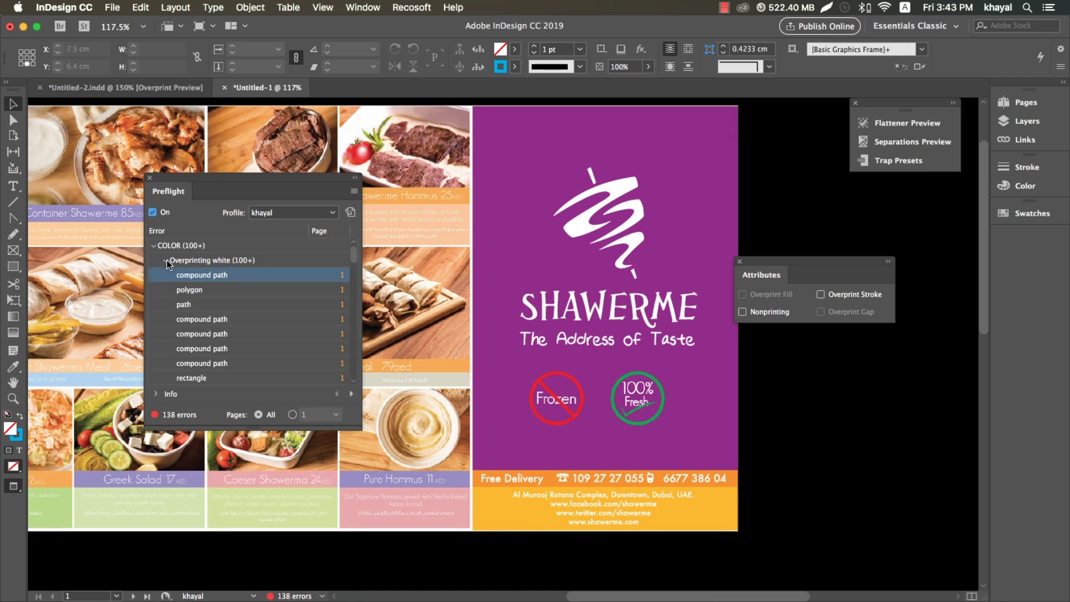
{"action": "double_click", "coordinate": [190, 317]}
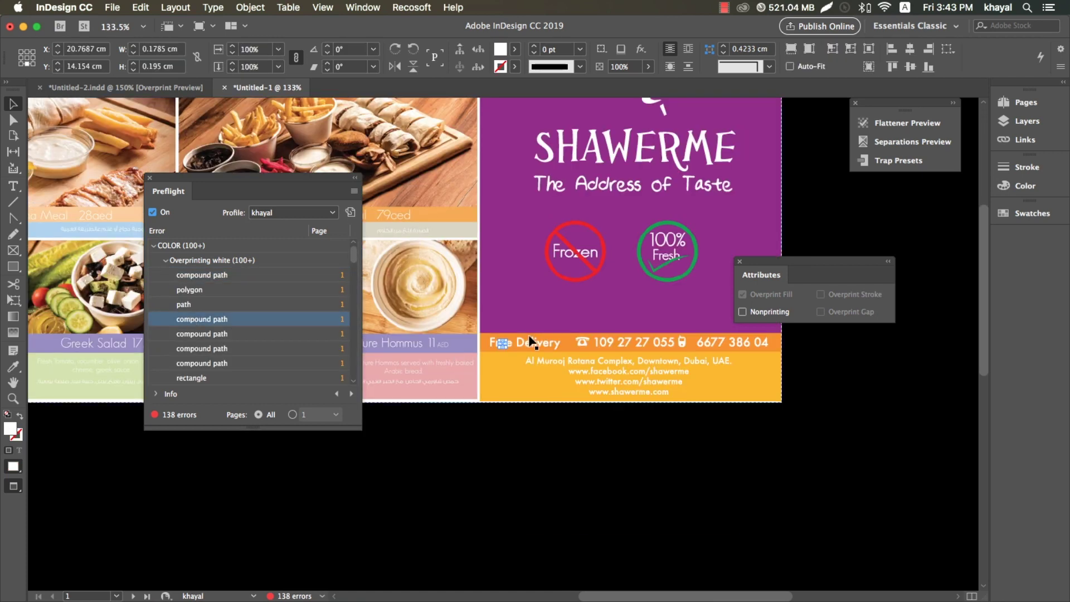
{"action": "key", "text": "z"}
{"action": "left_click_drag", "start_coordinate": [482, 319], "coordinate": [563, 384]}
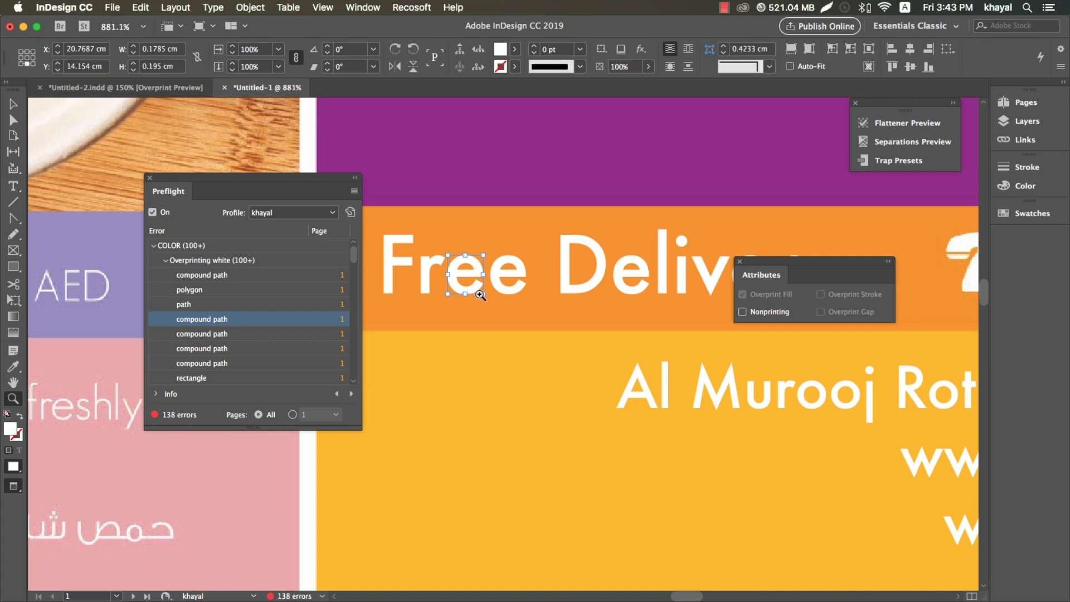
- Step through the next four flagged objects, zoomed in on the Free Delivery footer
{"action": "left_click", "coordinate": [353, 394]}
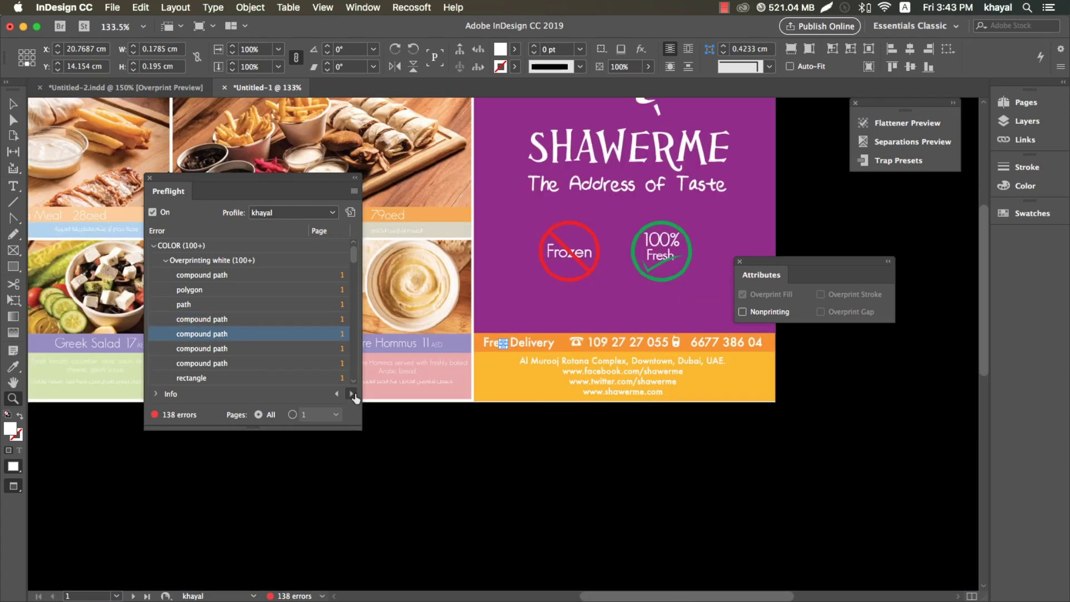
{"action": "left_click", "coordinate": [354, 393]}
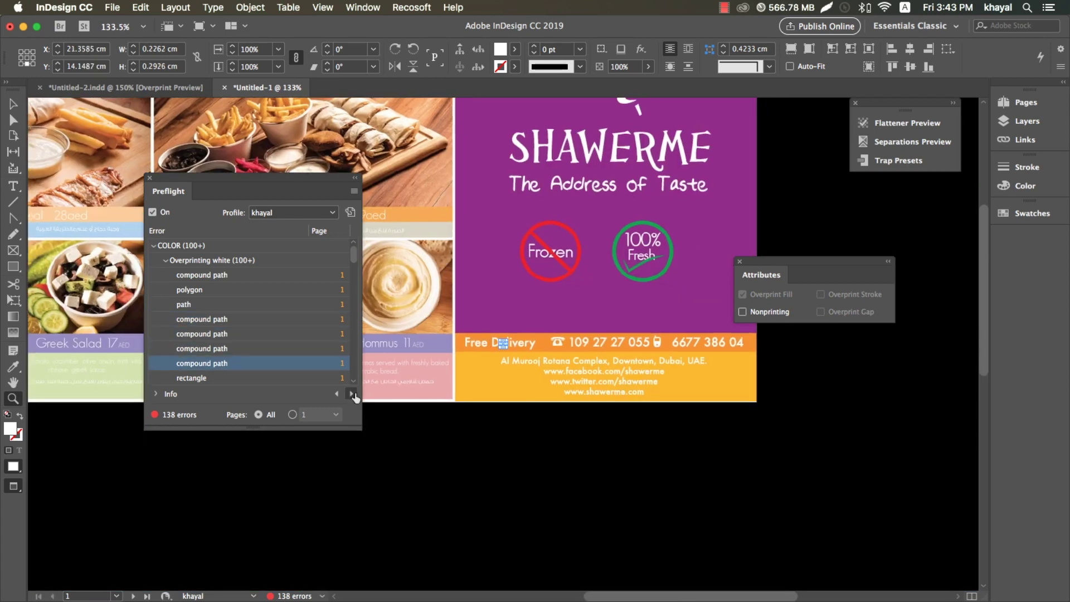
{"action": "left_click", "coordinate": [353, 393]}
{"action": "left_click", "coordinate": [354, 394]}
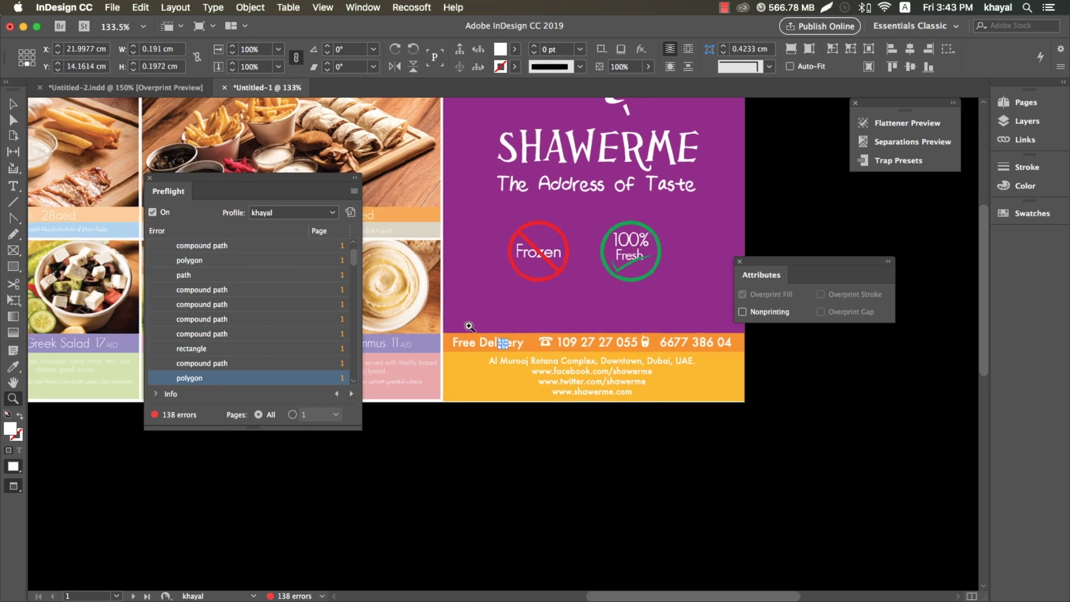
{"action": "left_click_drag", "start_coordinate": [441, 315], "coordinate": [748, 438]}
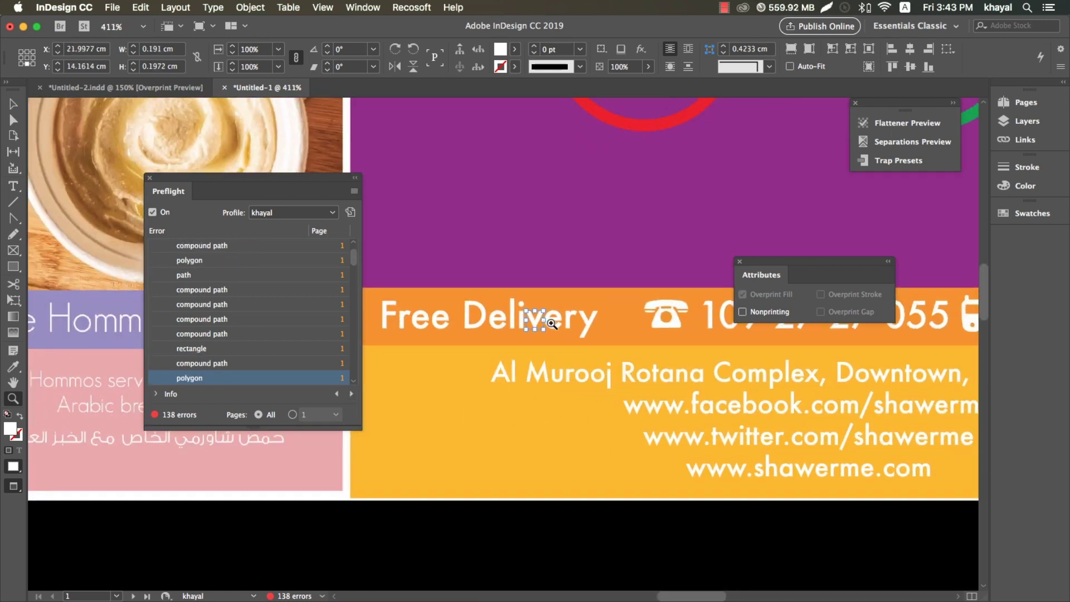
{"action": "scroll", "coordinate": [670, 330], "scroll_direction": "down", "scroll_amount": 3}
{"action": "scroll", "coordinate": [670, 330], "scroll_direction": "right", "scroll_amount": 3}
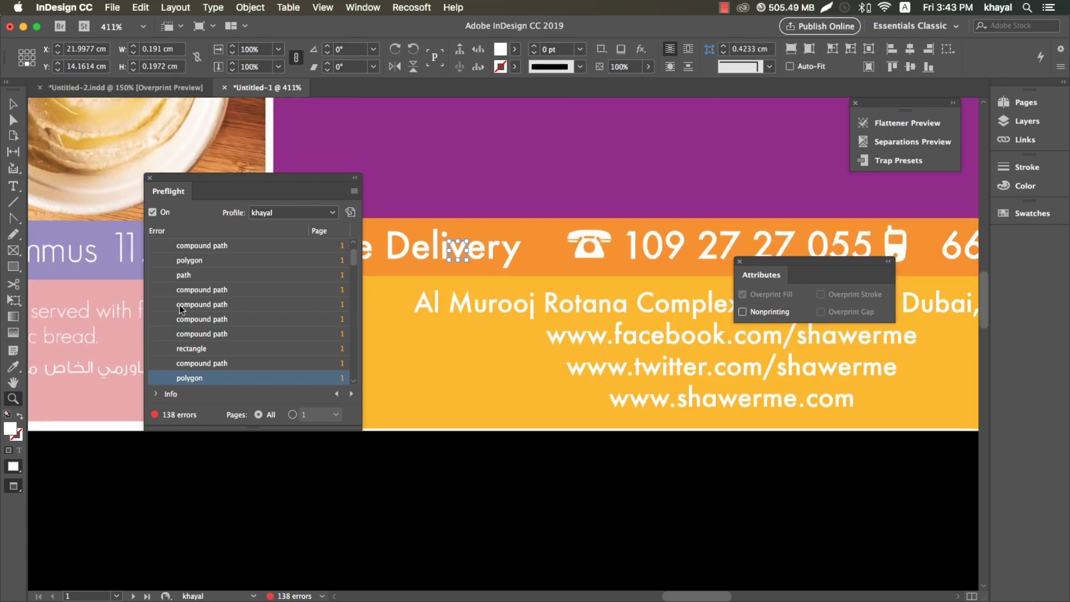
{"action": "scroll", "coordinate": [346, 259], "scroll_direction": "up", "scroll_amount": 2}
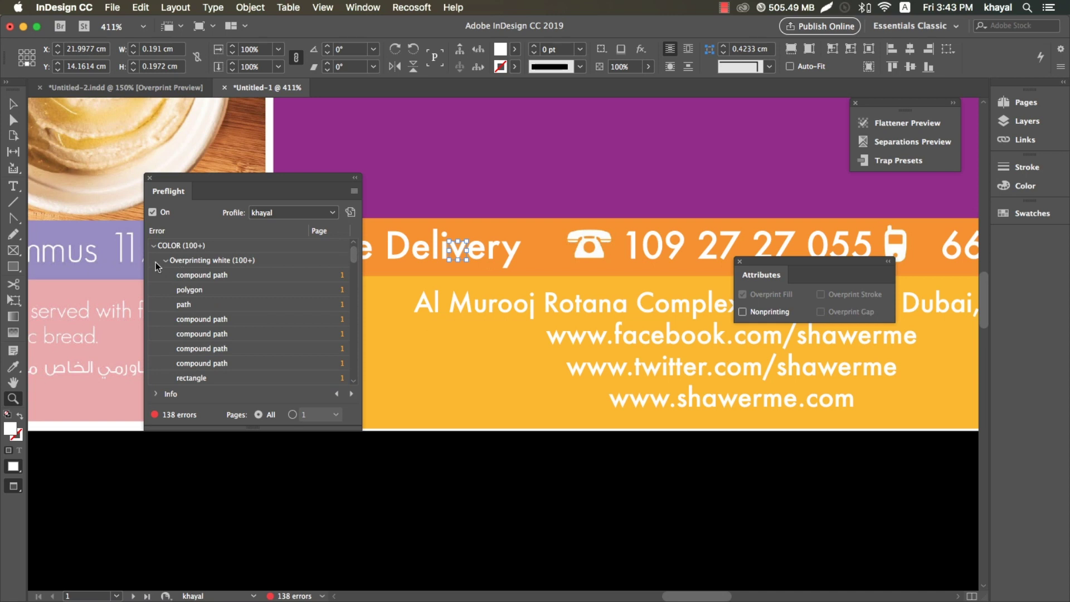
- Collapse the COLOR group, return the page to 100%, and close the Preflight panel
{"action": "left_click", "coordinate": [155, 246]}
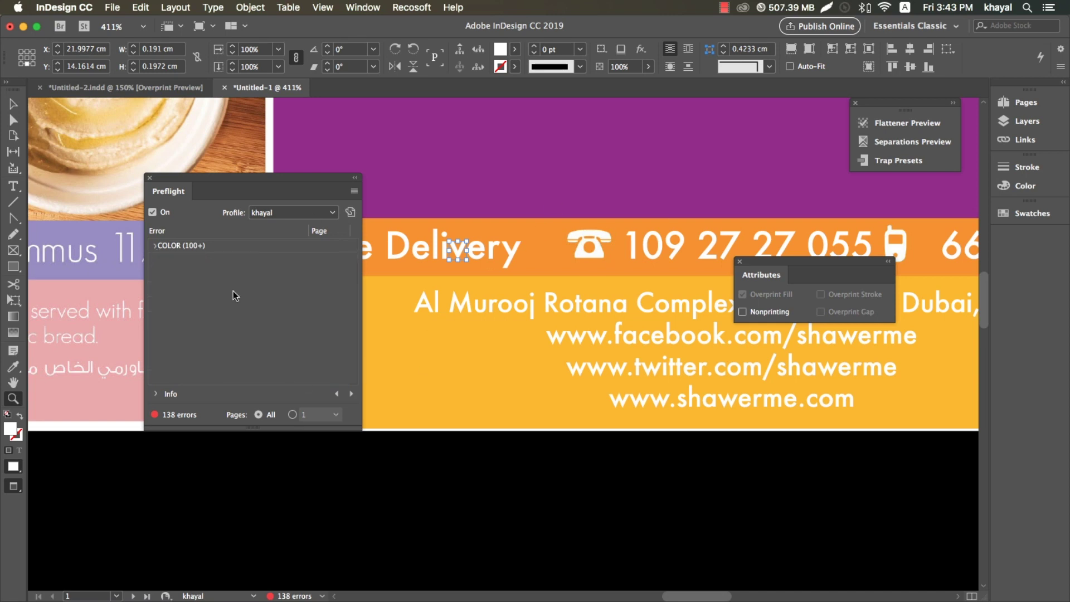
{"action": "key", "text": "super+1"}
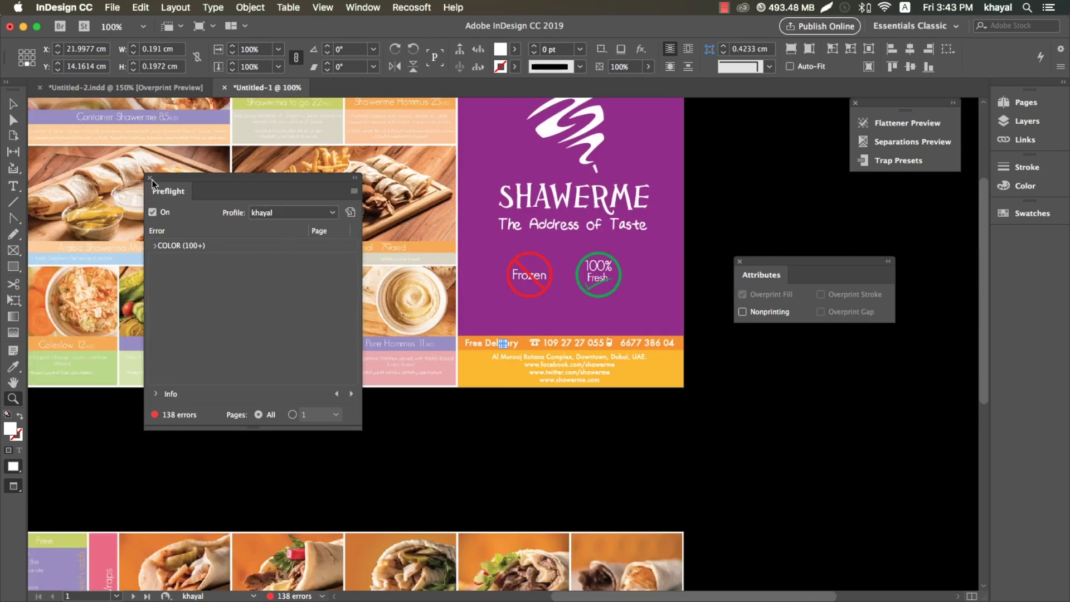
{"action": "left_click", "coordinate": [149, 177]}
{"action": "scroll", "coordinate": [290, 350], "scroll_direction": "right", "scroll_amount": 2}
{"action": "scroll", "coordinate": [290, 350], "scroll_direction": "up", "scroll_amount": 5}
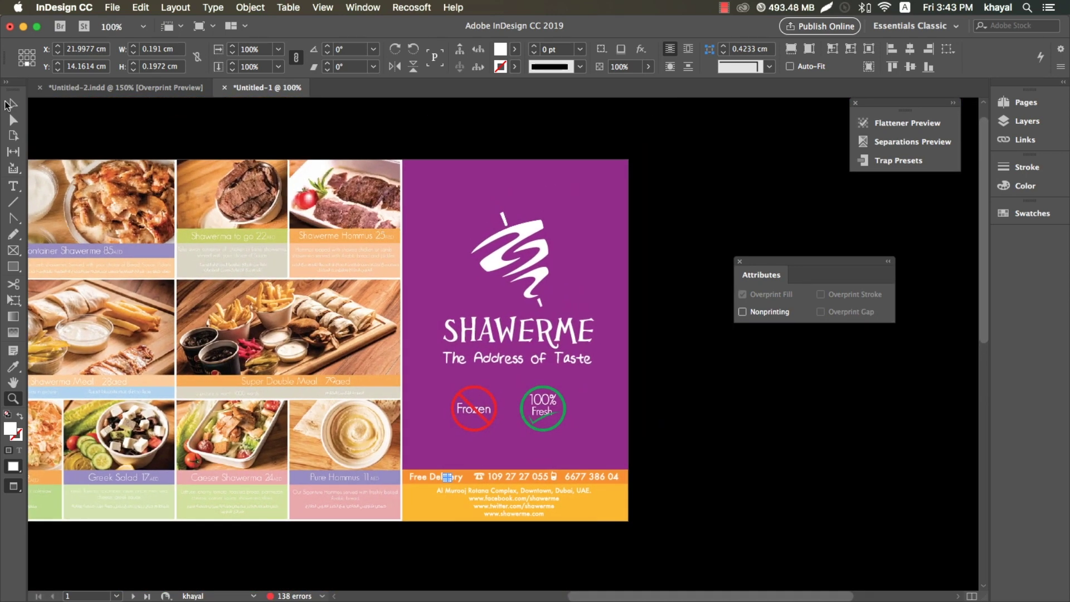
- Select the logo group, toggle Overprint Preview on then off, and clear the selection
{"action": "key", "text": "v"}
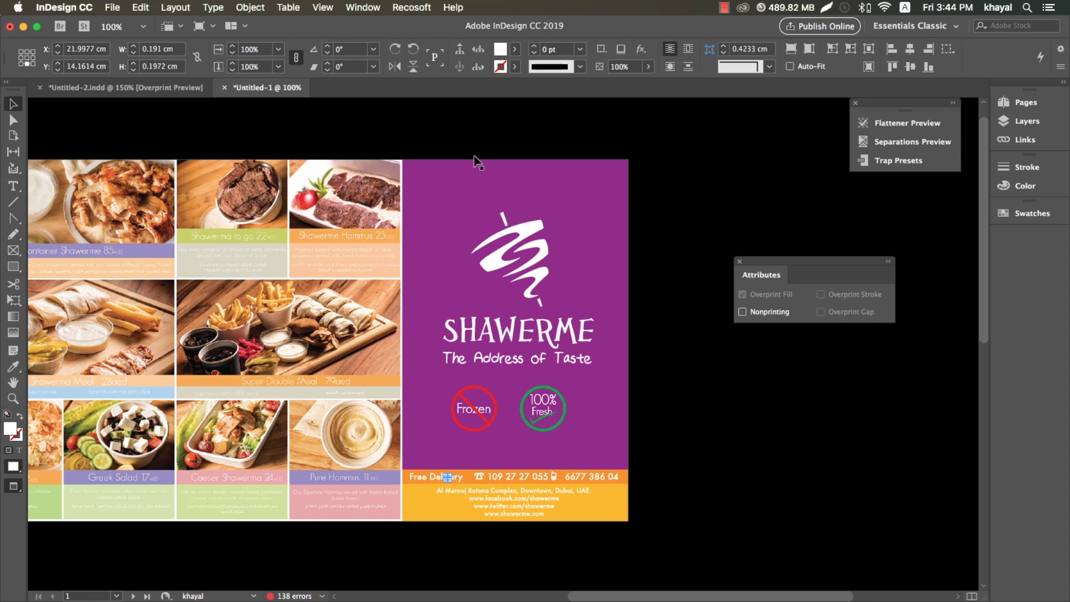
{"action": "left_click", "coordinate": [507, 238]}
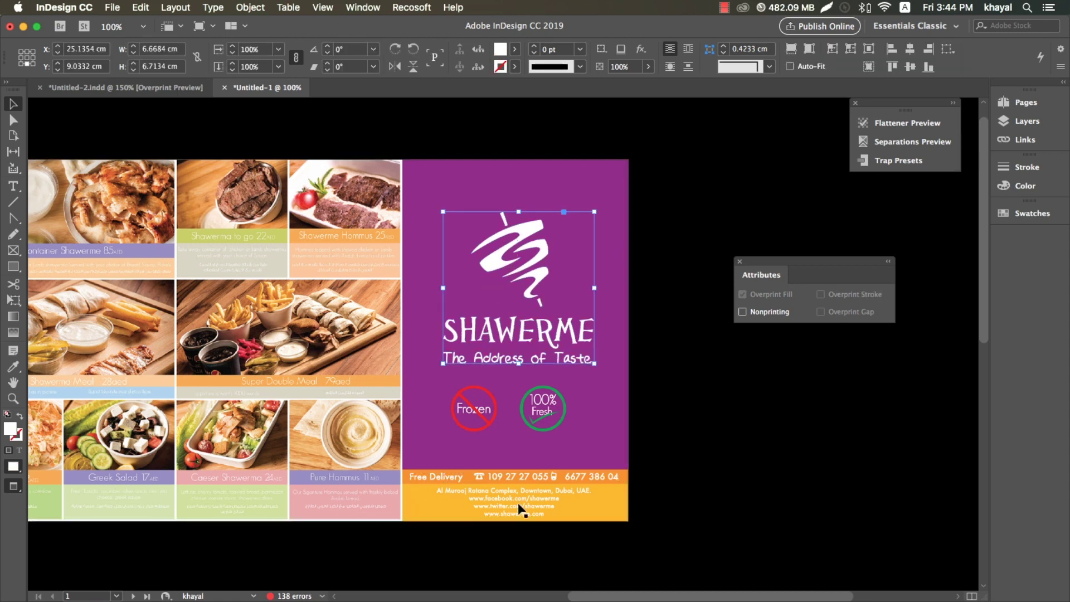
{"action": "left_click_drag", "start_coordinate": [561, 240], "coordinate": [771, 293]}
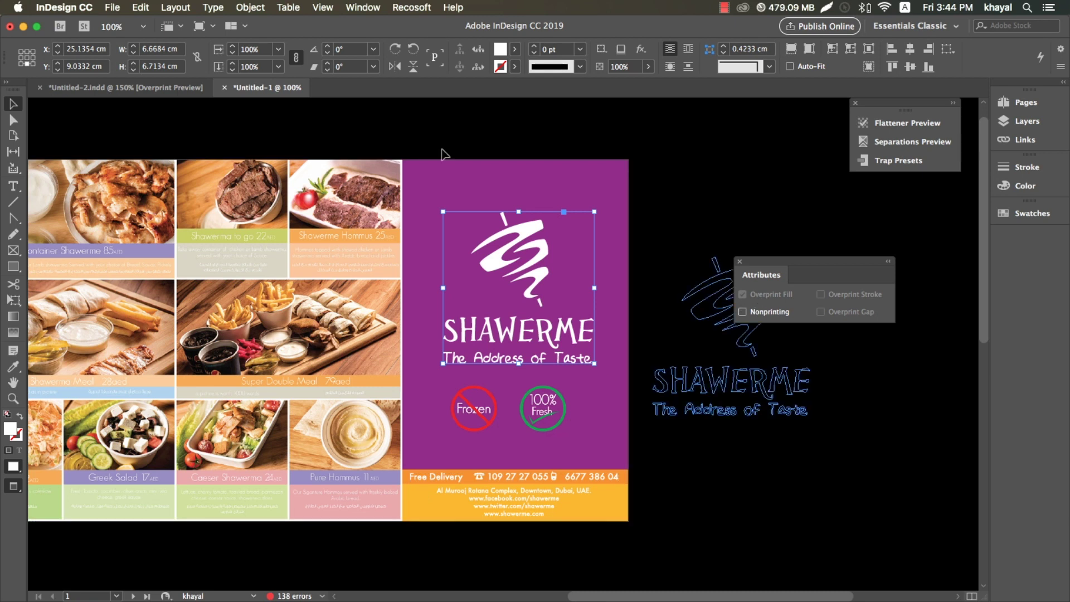
{"action": "left_click", "coordinate": [353, 8]}
{"action": "mouse_move", "coordinate": [322, 8]}
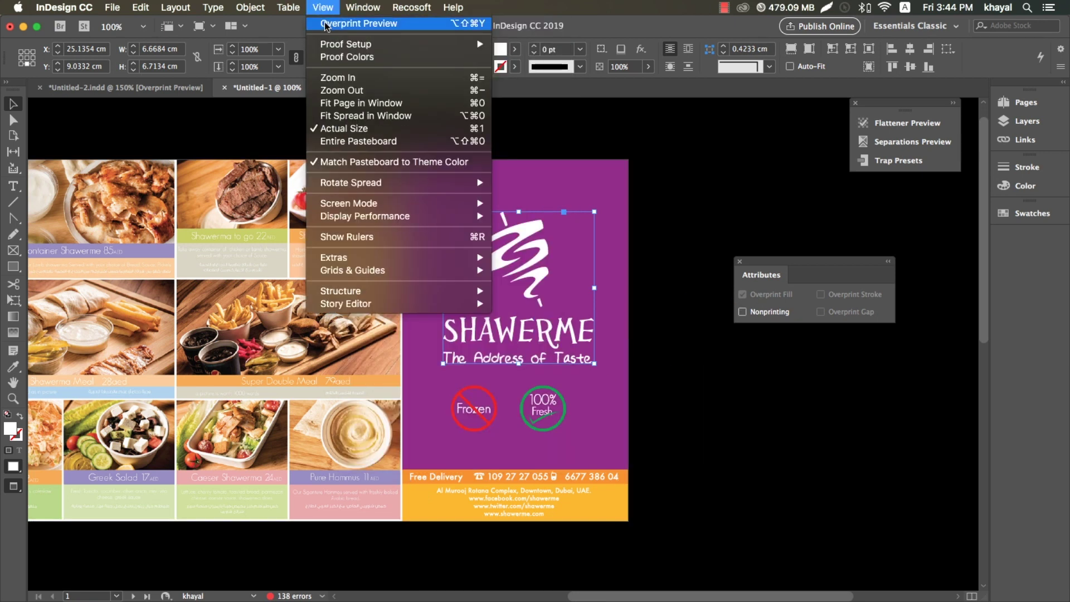
{"action": "left_click", "coordinate": [327, 24]}
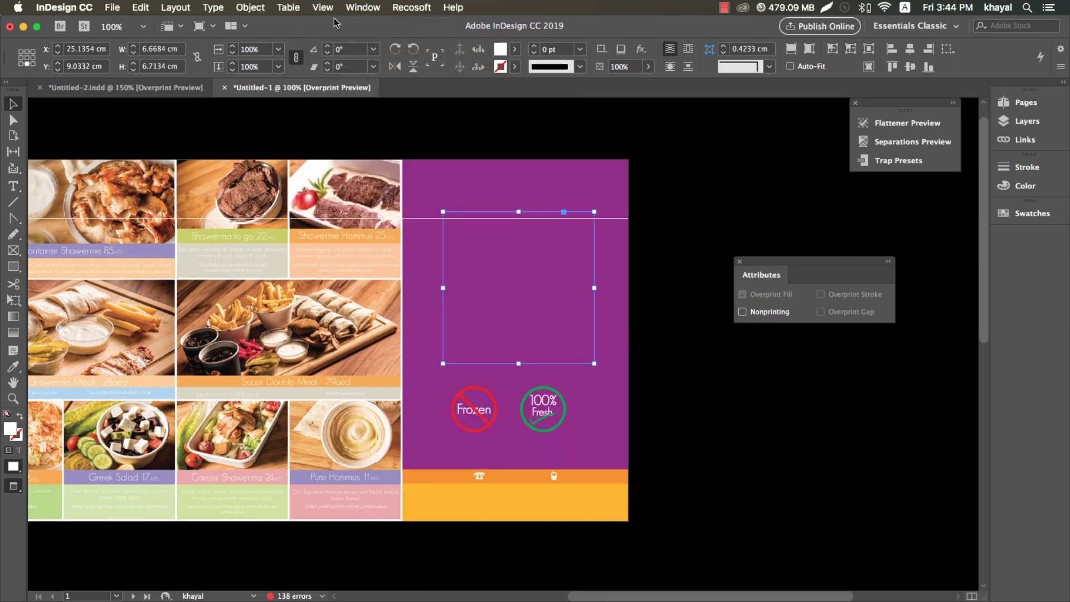
{"action": "left_click", "coordinate": [332, 8]}
{"action": "left_click", "coordinate": [342, 22]}
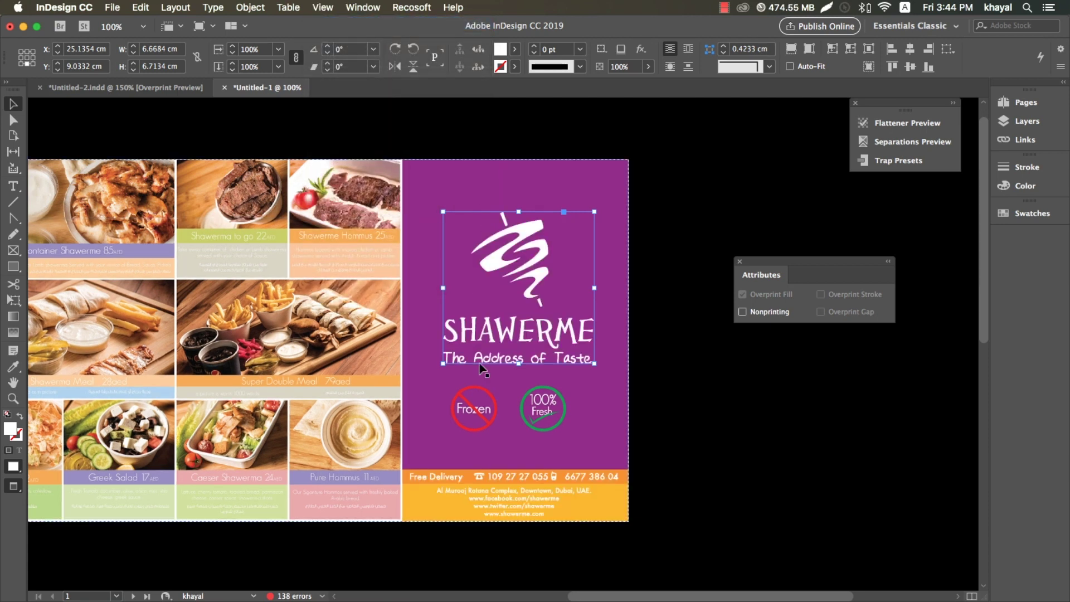
{"action": "left_click", "coordinate": [466, 538]}
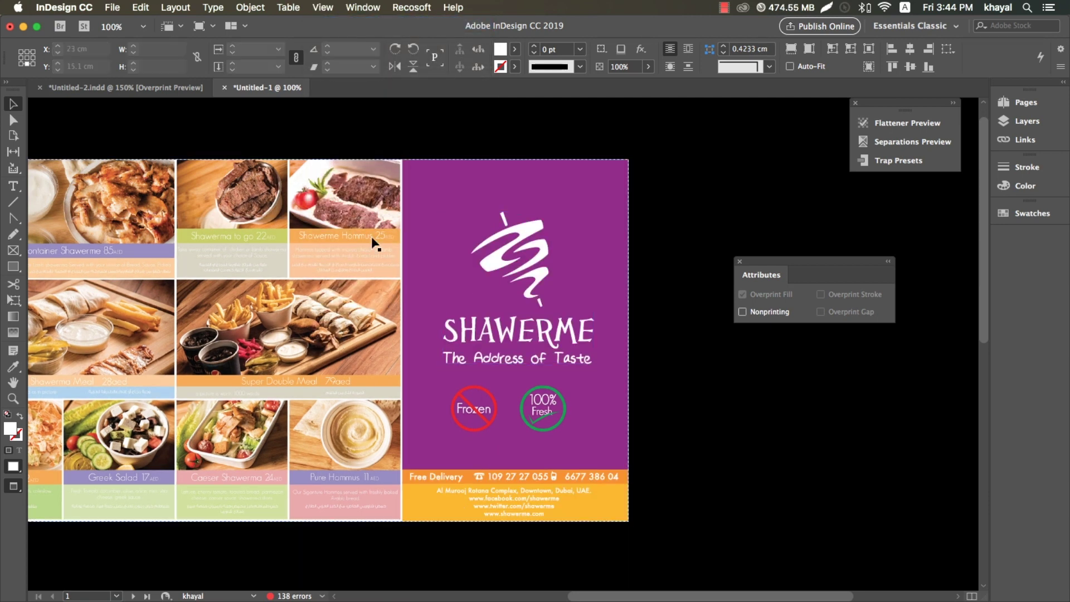
- Export the document as Adobe PDF (Print), replacing the existing Untitled-1 PDF
{"action": "left_click", "coordinate": [112, 7]}
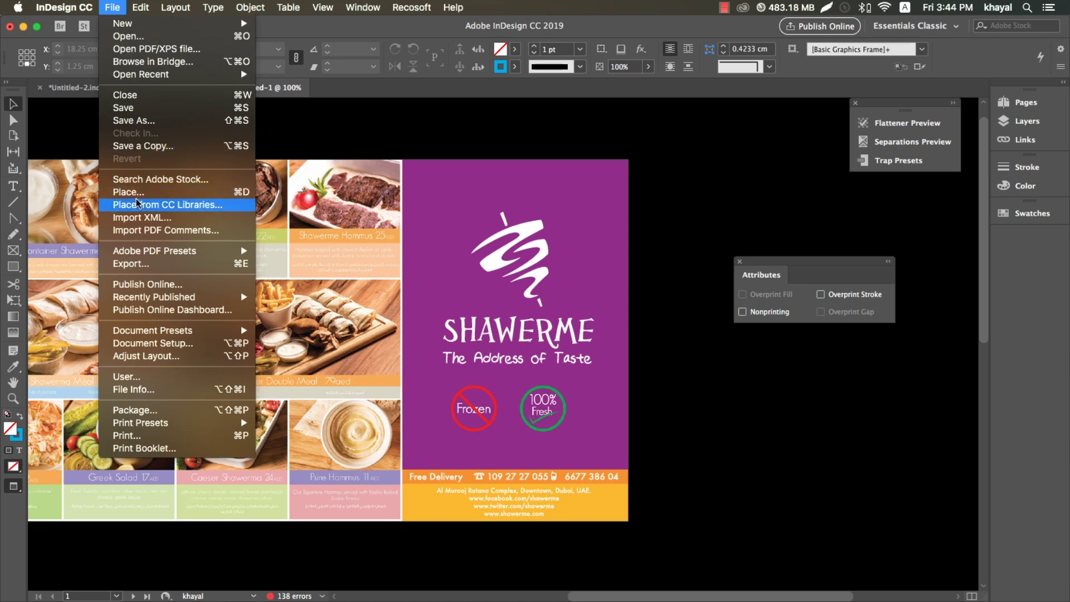
{"action": "left_click", "coordinate": [128, 263]}
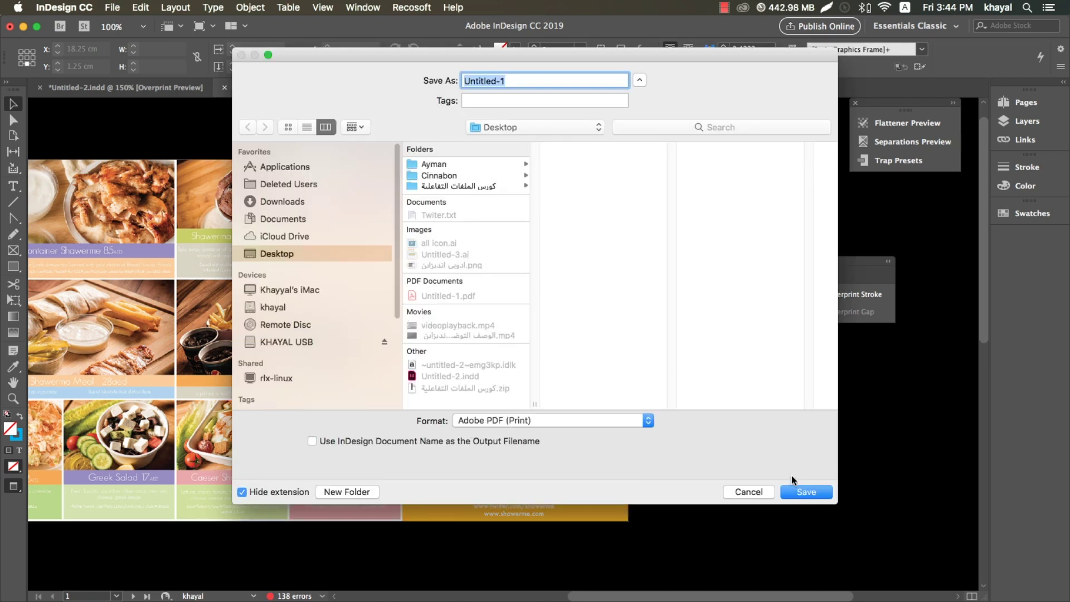
{"action": "left_click", "coordinate": [798, 492]}
{"action": "left_click", "coordinate": [617, 141]}
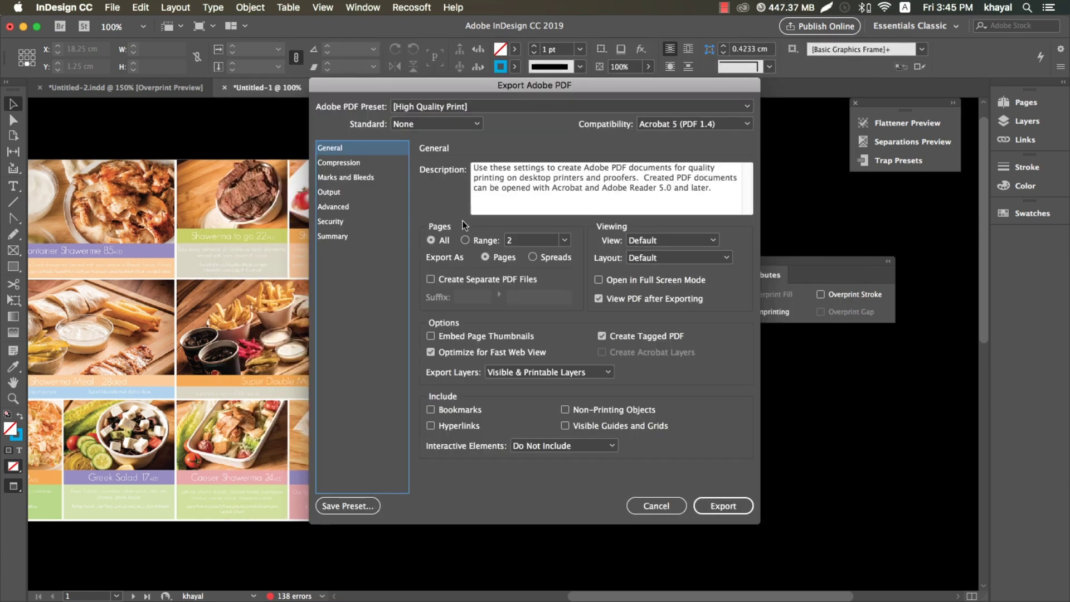
- Apply the [Press Quality] preset with Crop Marks and export the PDF
{"action": "left_click", "coordinate": [437, 107]}
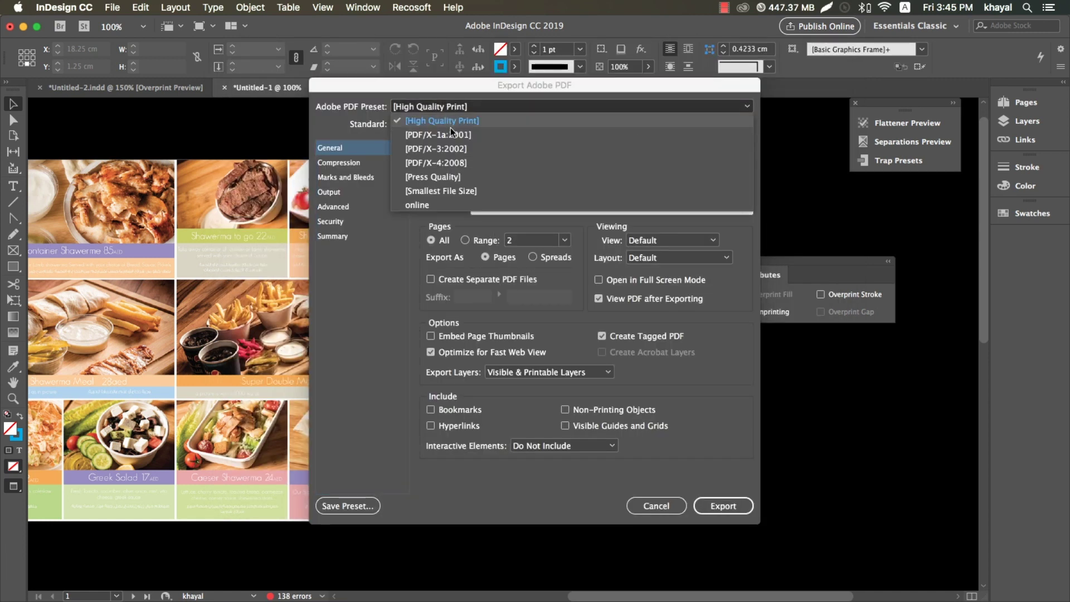
{"action": "left_click", "coordinate": [443, 177]}
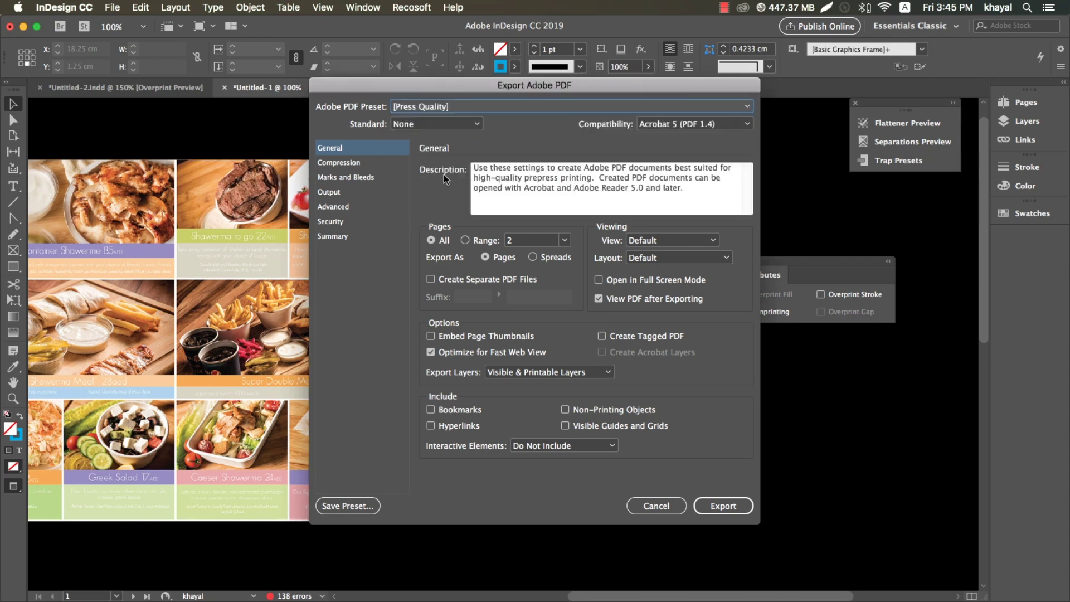
{"action": "left_click", "coordinate": [424, 108]}
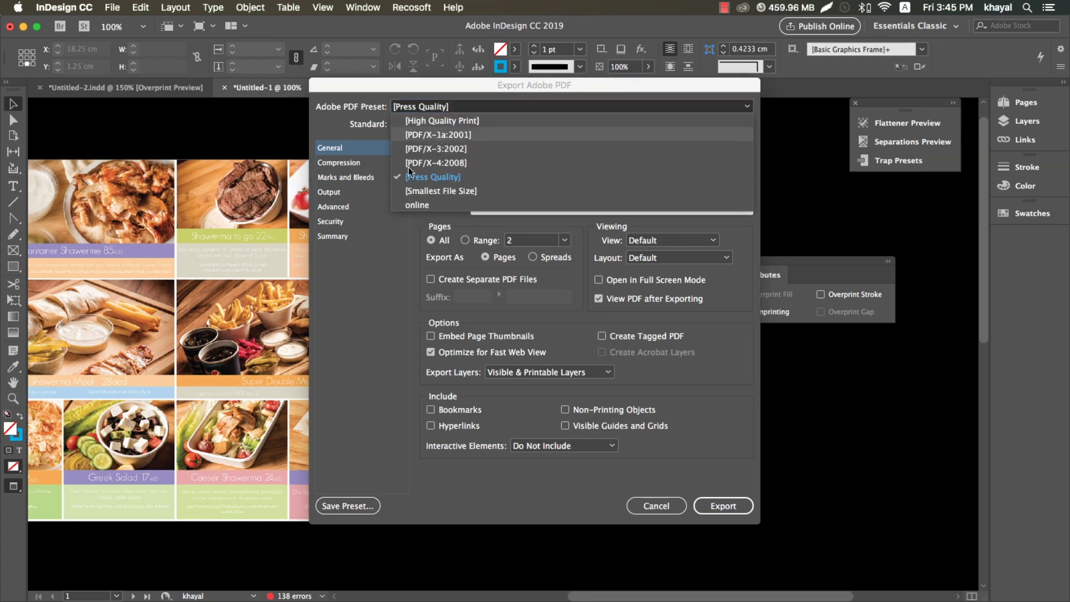
{"action": "left_click", "coordinate": [367, 186]}
{"action": "left_click", "coordinate": [458, 199]}
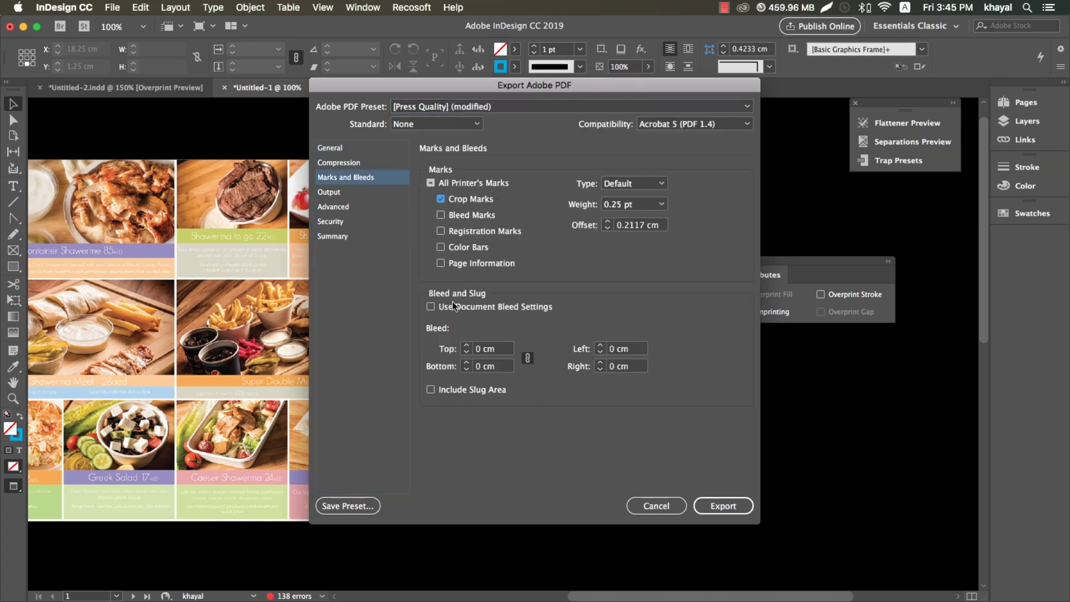
{"action": "left_click", "coordinate": [719, 505]}
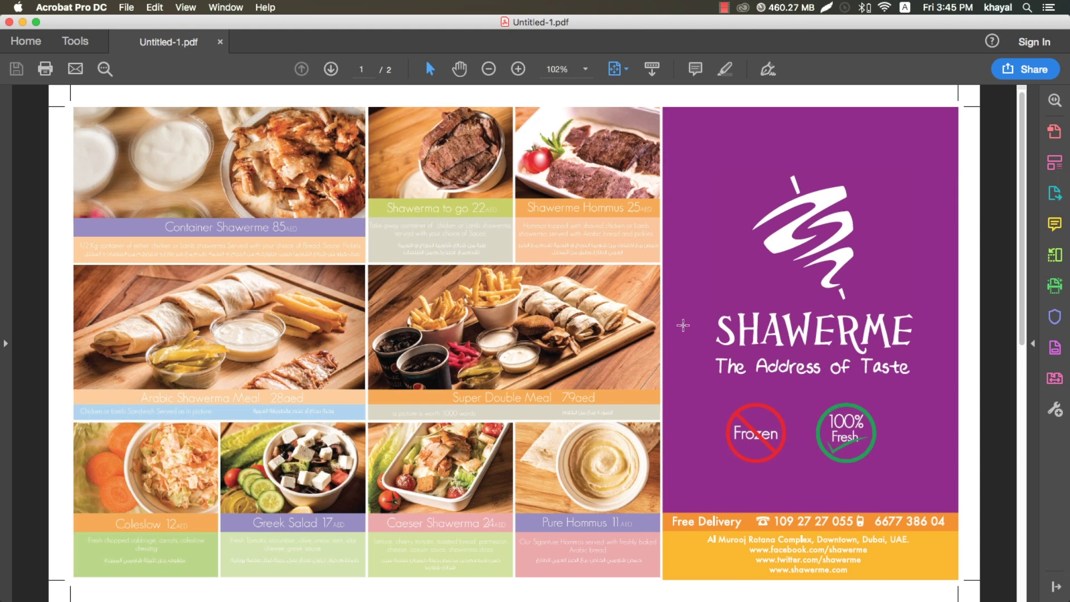
- Search Acrobat's tools for 'out' and launch Output Preview on the menu PDF
{"action": "scroll", "coordinate": [683, 326], "scroll_direction": "down", "scroll_amount": 3}
{"action": "scroll", "coordinate": [682, 326], "scroll_direction": "up", "scroll_amount": 3}
{"action": "left_click", "coordinate": [1034, 344]}
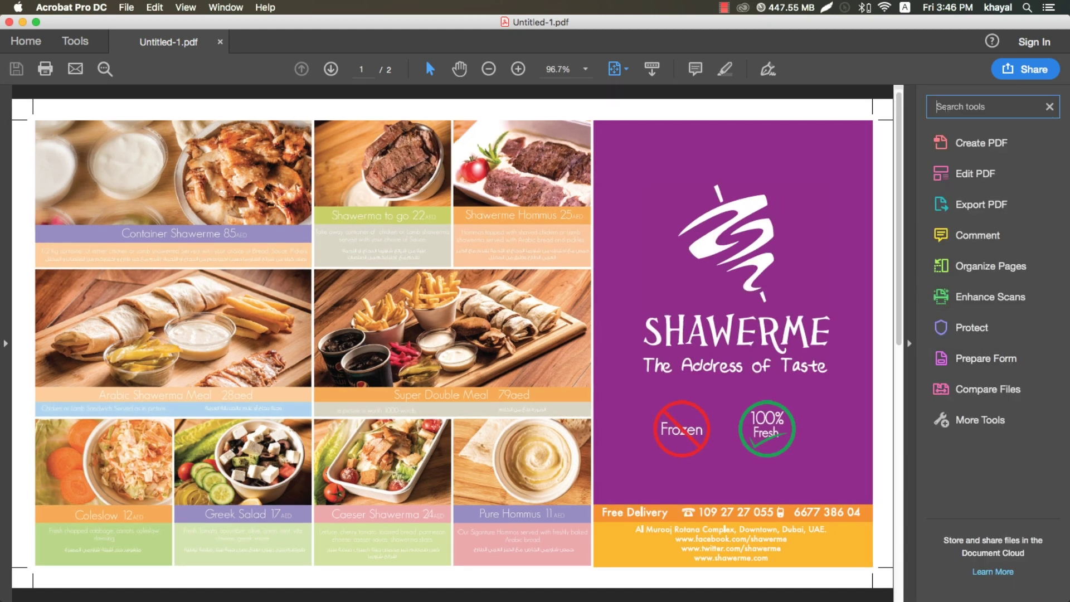
{"action": "type", "text": "out"}
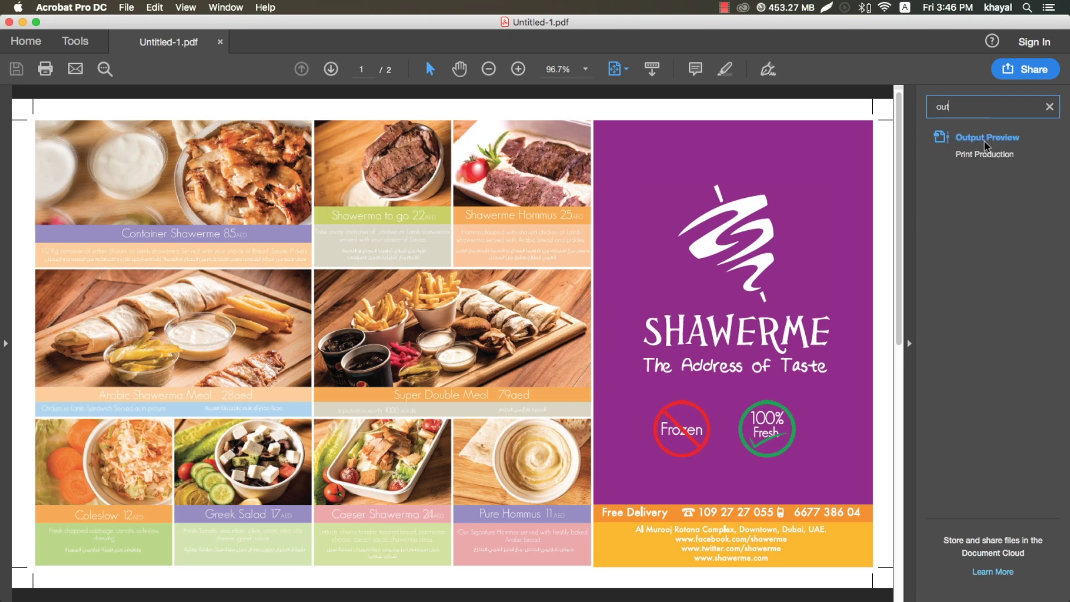
{"action": "left_click", "coordinate": [985, 143]}
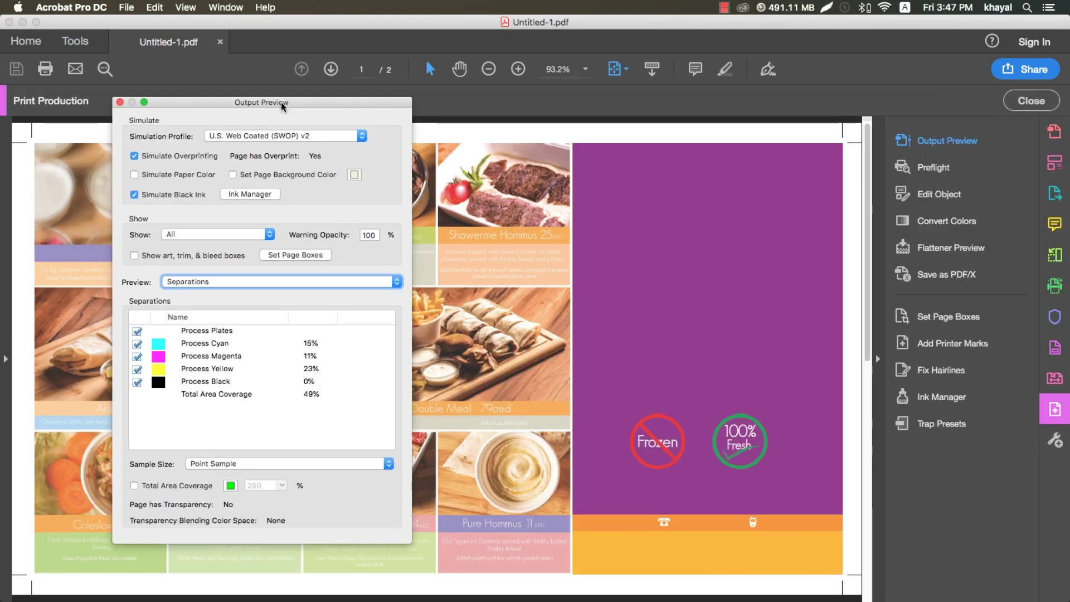
- Set the Output Preview mode to Color Warnings, leaving objects shown as All
{"action": "left_click_drag", "start_coordinate": [281, 102], "coordinate": [289, 115]}
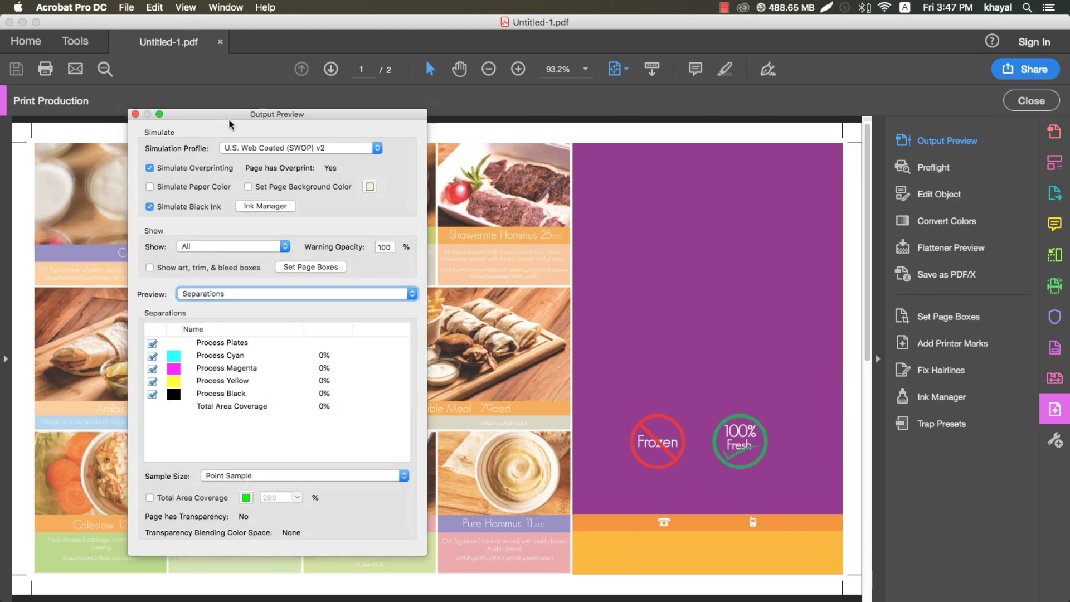
{"action": "left_click_drag", "start_coordinate": [223, 114], "coordinate": [227, 130]}
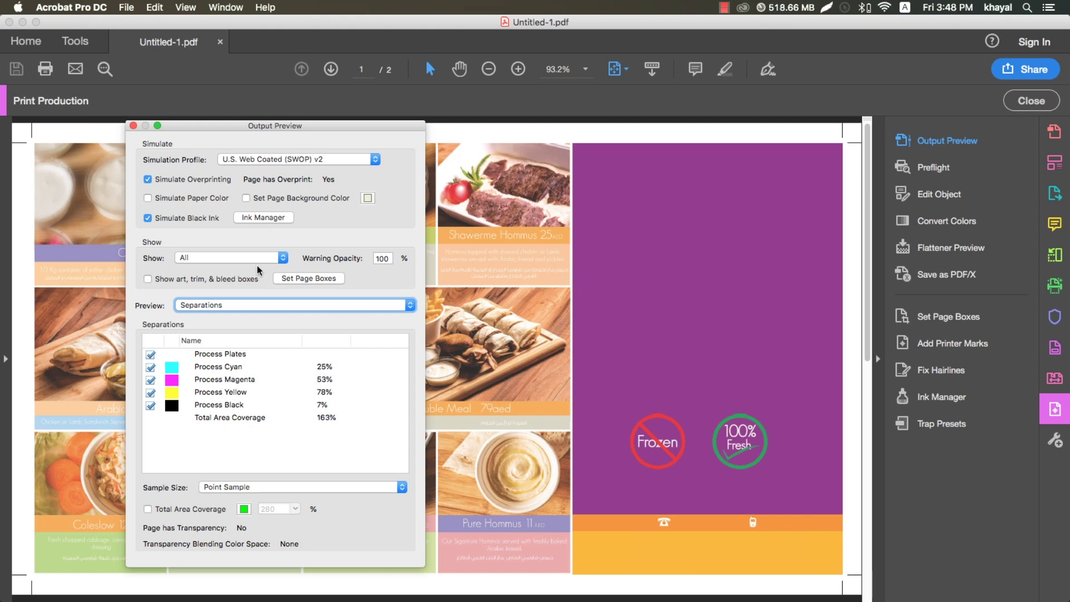
{"action": "left_click", "coordinate": [227, 258]}
{"action": "key", "text": "Escape"}
{"action": "left_click", "coordinate": [212, 305]}
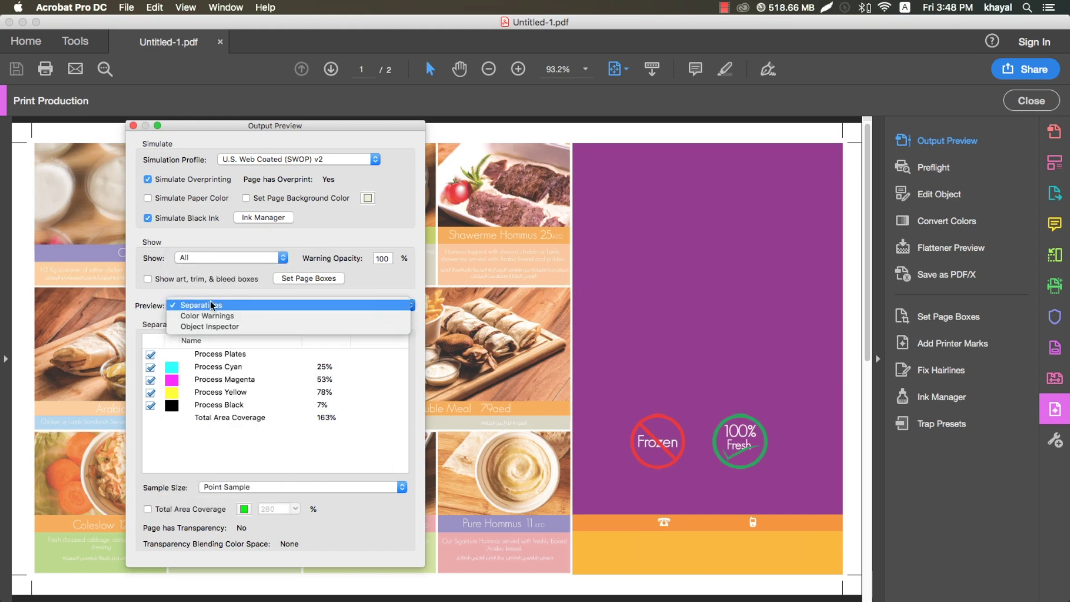
{"action": "left_click", "coordinate": [236, 316]}
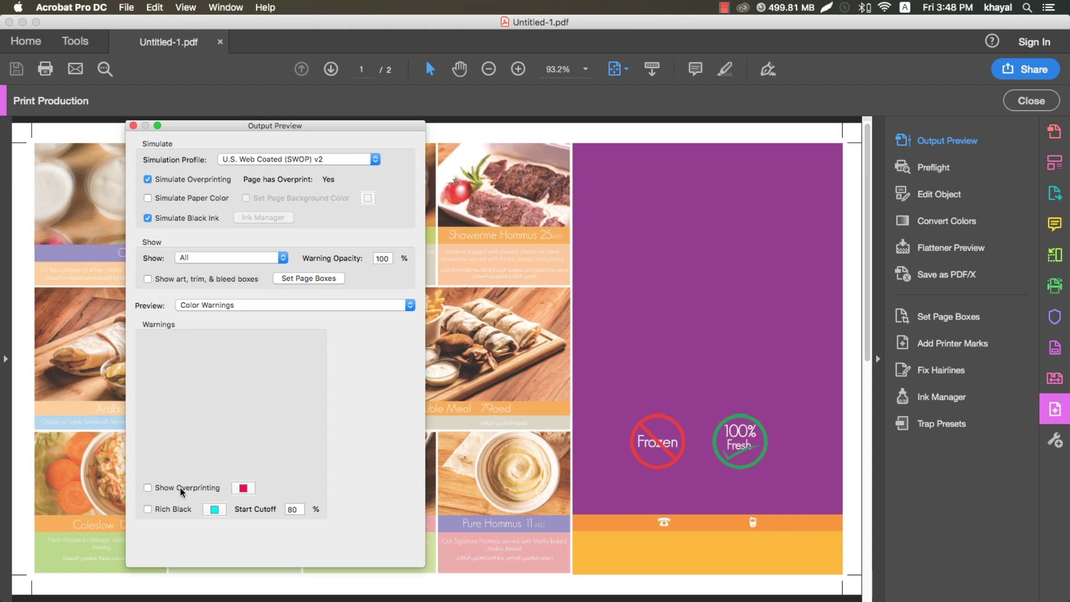
- Highlight overprinting objects in red with Show Overprinting, then close Output Preview
{"action": "left_click", "coordinate": [244, 488]}
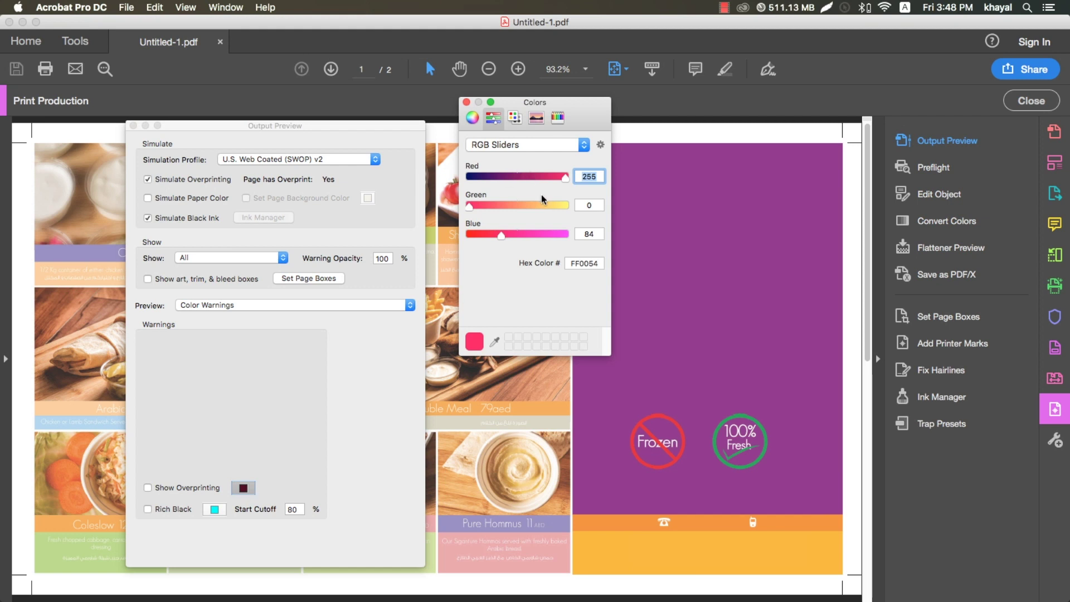
{"action": "left_click", "coordinate": [466, 102]}
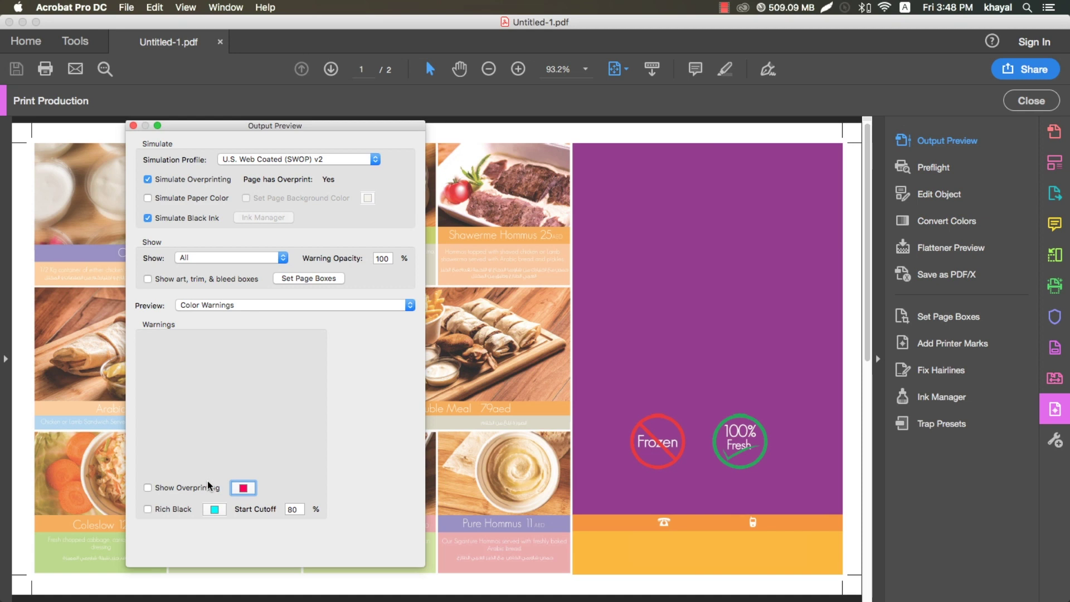
{"action": "left_click", "coordinate": [148, 488]}
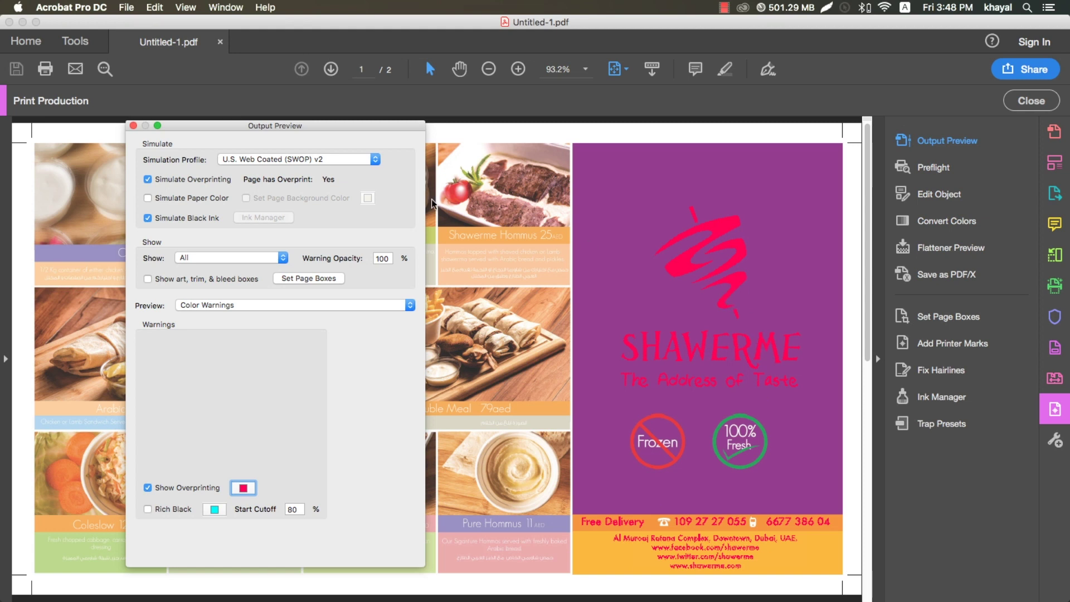
{"action": "left_click_drag", "start_coordinate": [372, 127], "coordinate": [404, 110]}
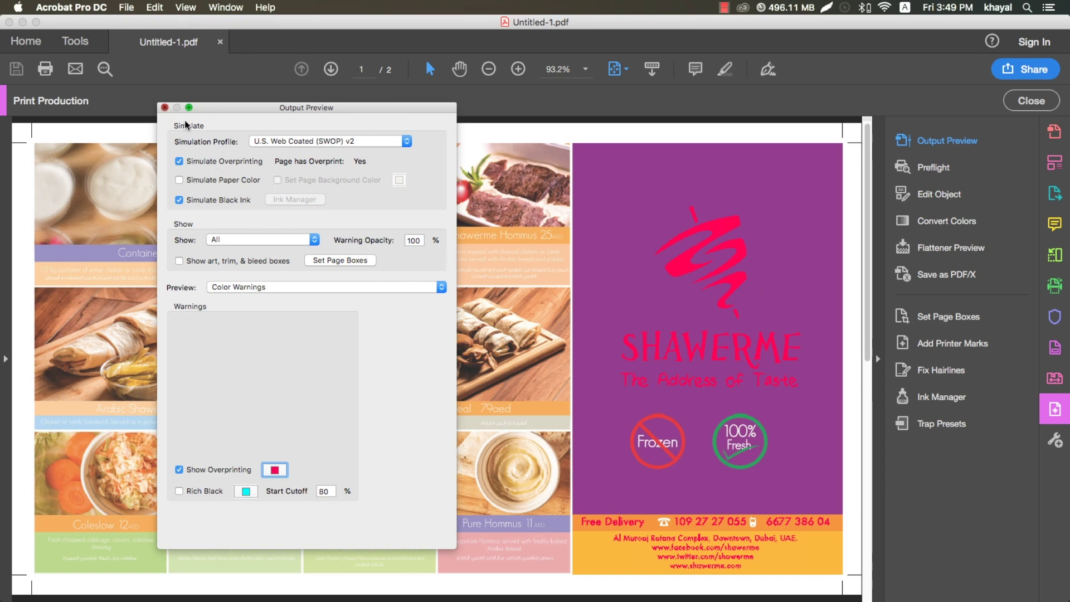
{"action": "left_click", "coordinate": [164, 107]}
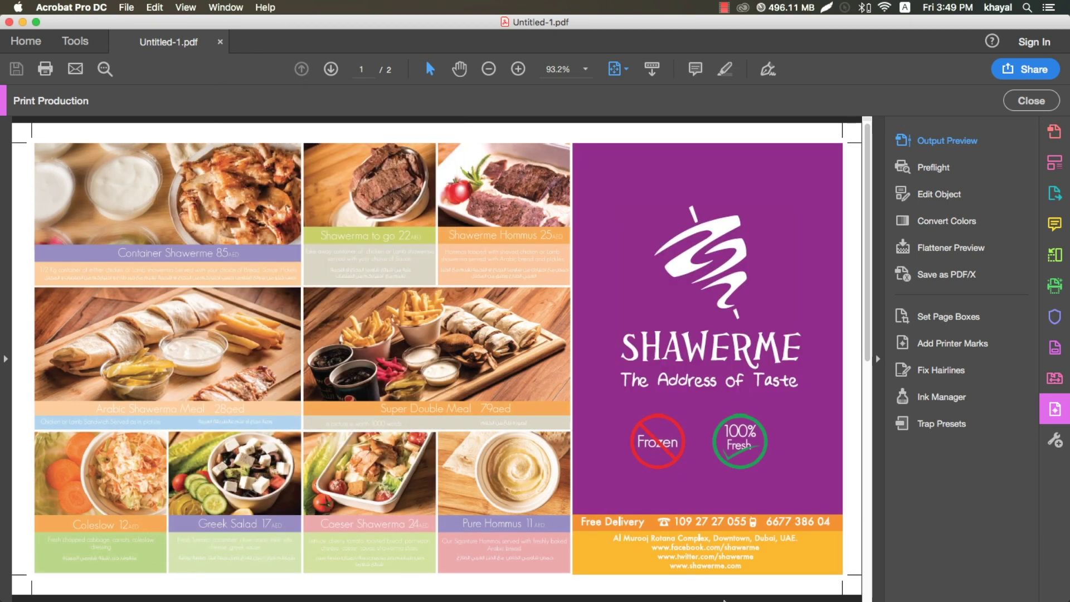
- Bring Photoshop's yellow CMYK Untitled-1 document with Arabic contact text to the front
{"action": "mouse_move", "coordinate": [725, 600]}
{"action": "left_click", "coordinate": [706, 581]}
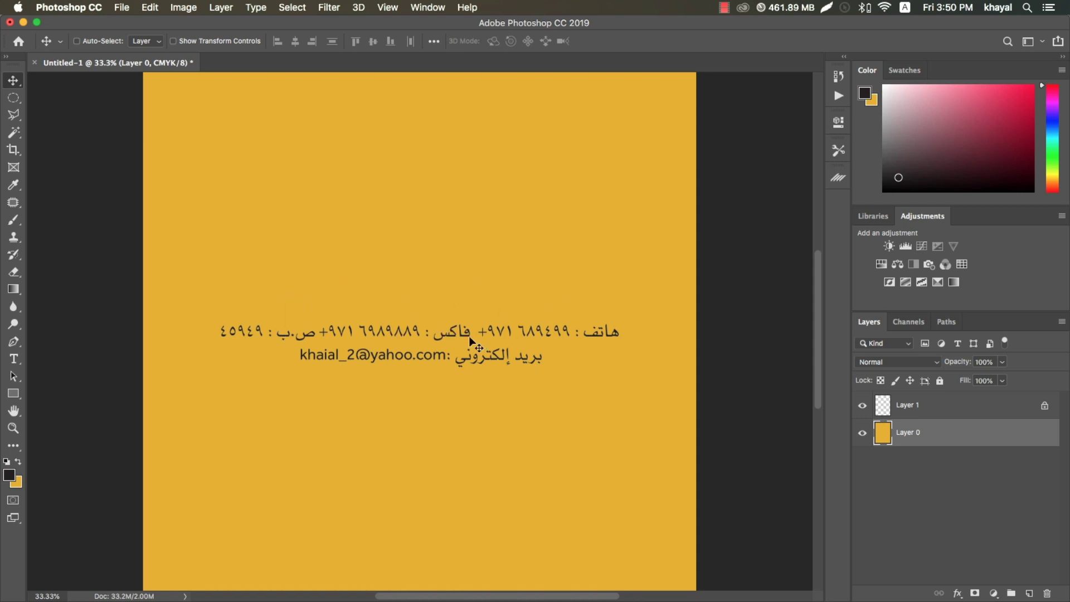
- View the Cyan, Magenta, Yellow and Black channels individually, then return to the CMYK composite
{"action": "left_click", "coordinate": [908, 322]}
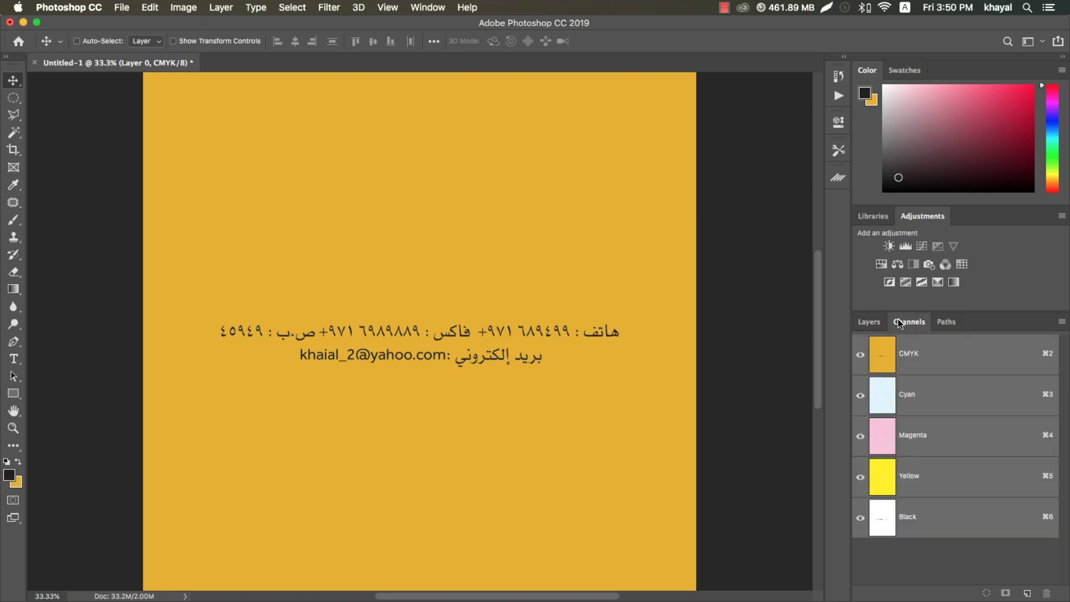
{"action": "left_click", "coordinate": [925, 392]}
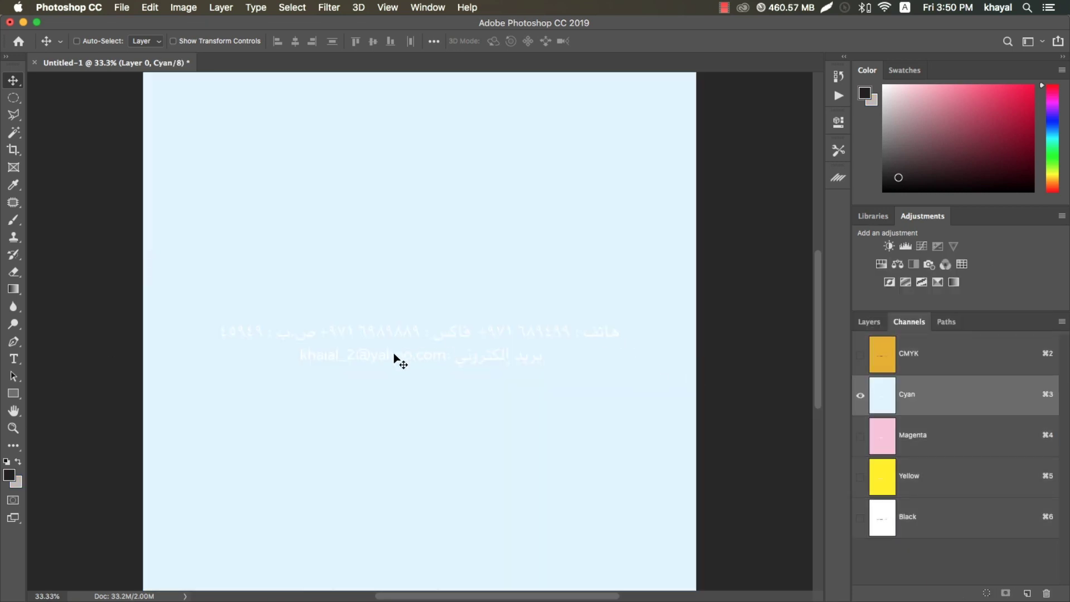
{"action": "left_click", "coordinate": [875, 440]}
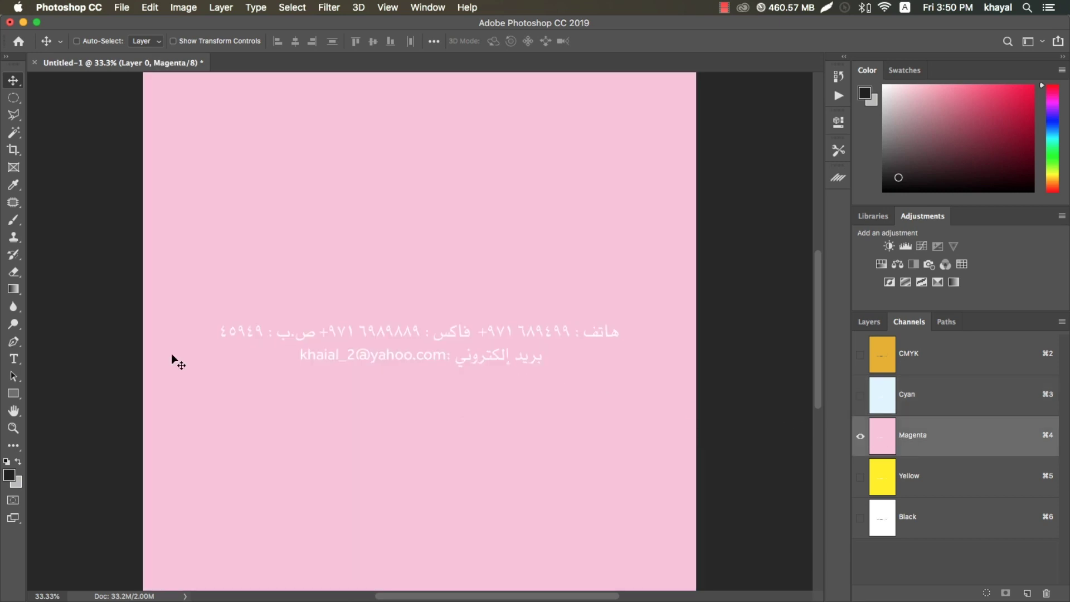
{"action": "left_click", "coordinate": [922, 479]}
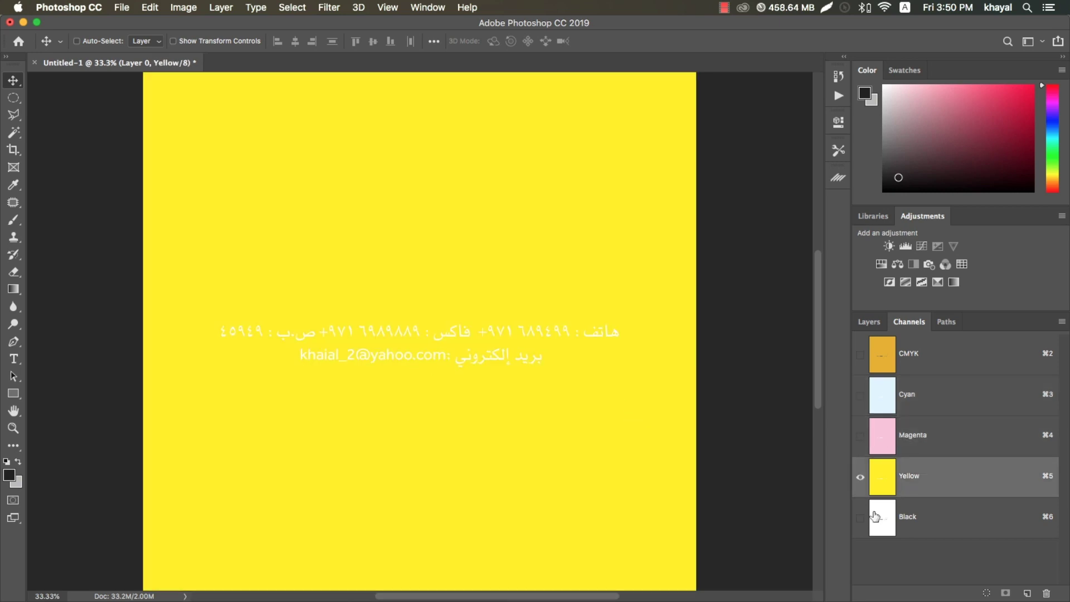
{"action": "left_click", "coordinate": [914, 513]}
{"action": "left_click", "coordinate": [928, 360]}
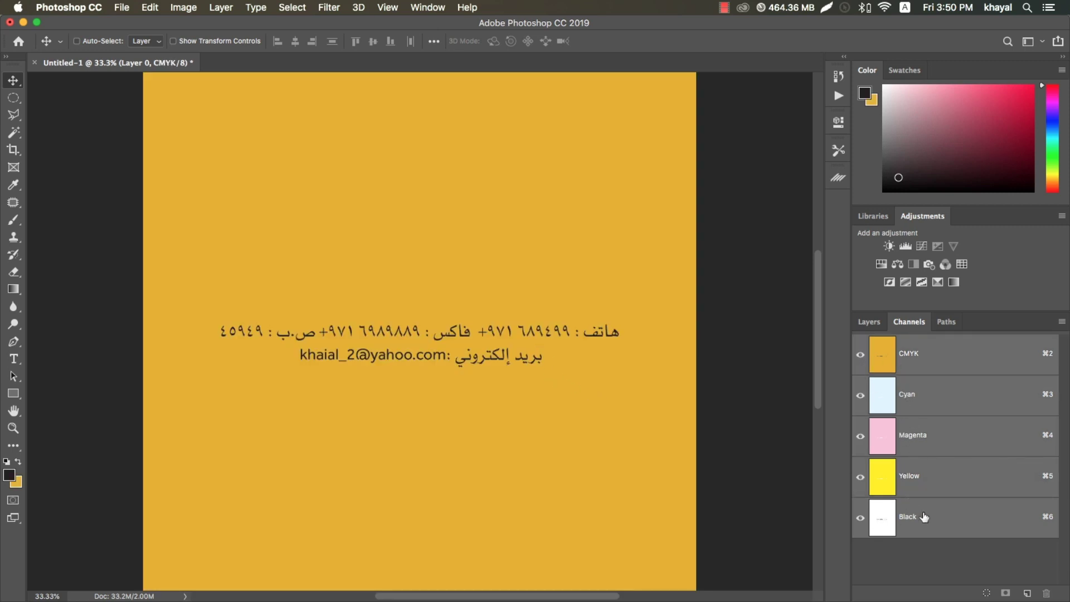
- Back in Layers, confirm the foreground colour reads 0/0/0/100 CMYK, closing the picker unchanged
{"action": "left_click", "coordinate": [871, 322]}
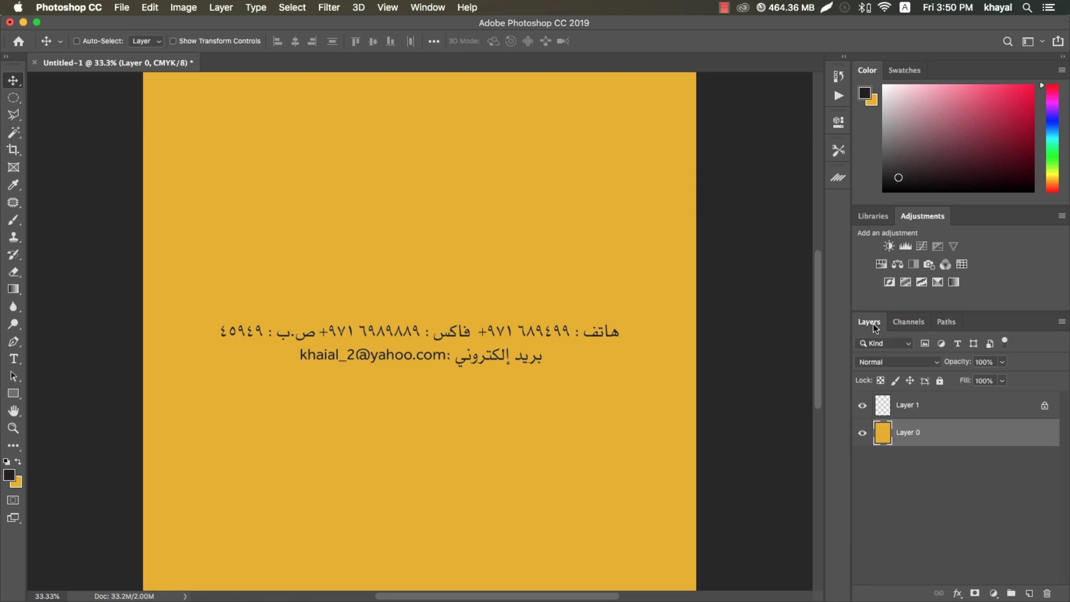
{"action": "left_click", "coordinate": [9, 475]}
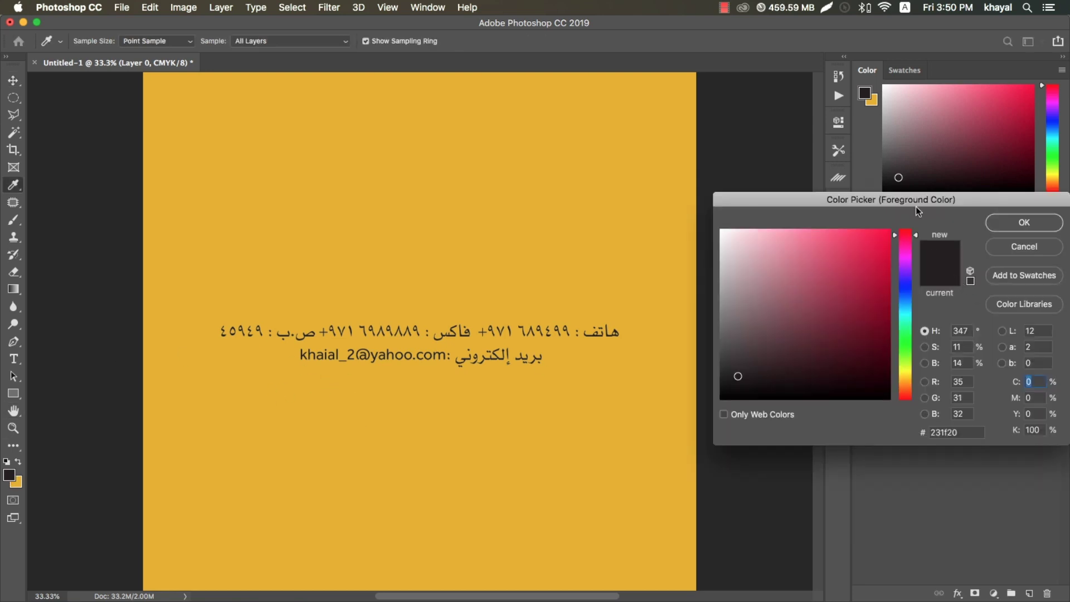
{"action": "left_click_drag", "start_coordinate": [915, 201], "coordinate": [396, 175]}
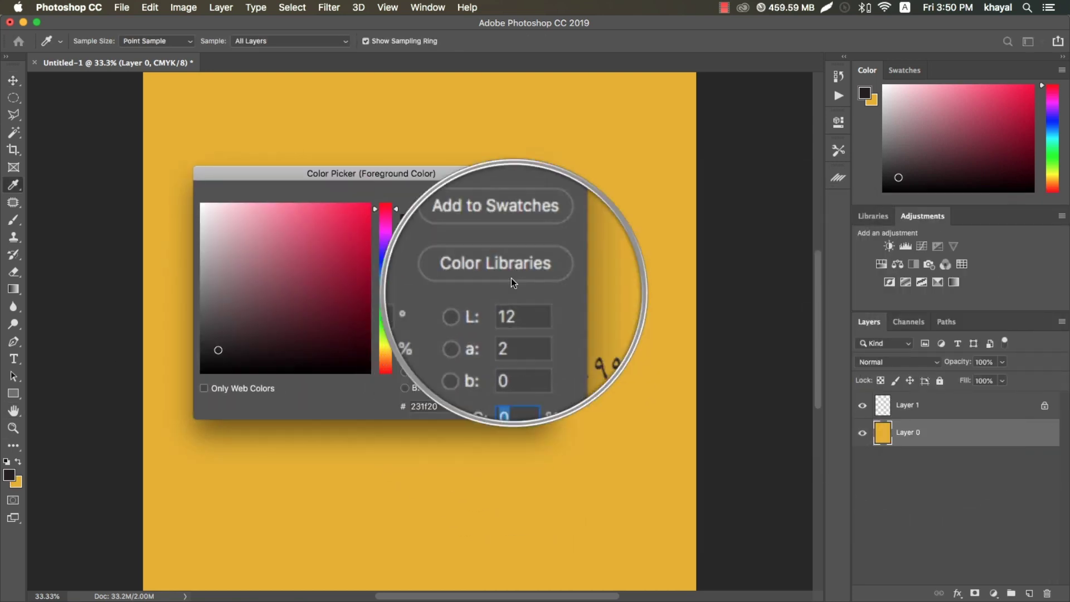
{"action": "left_click", "coordinate": [505, 220]}
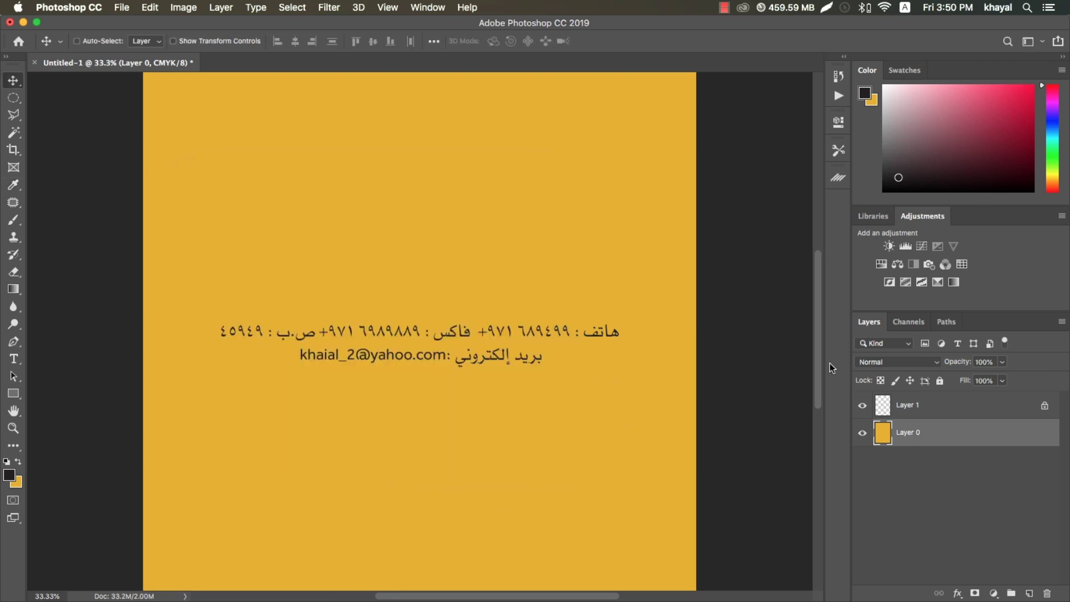
- Set Layer 1's blend mode to Multiply
{"action": "left_click", "coordinate": [918, 404]}
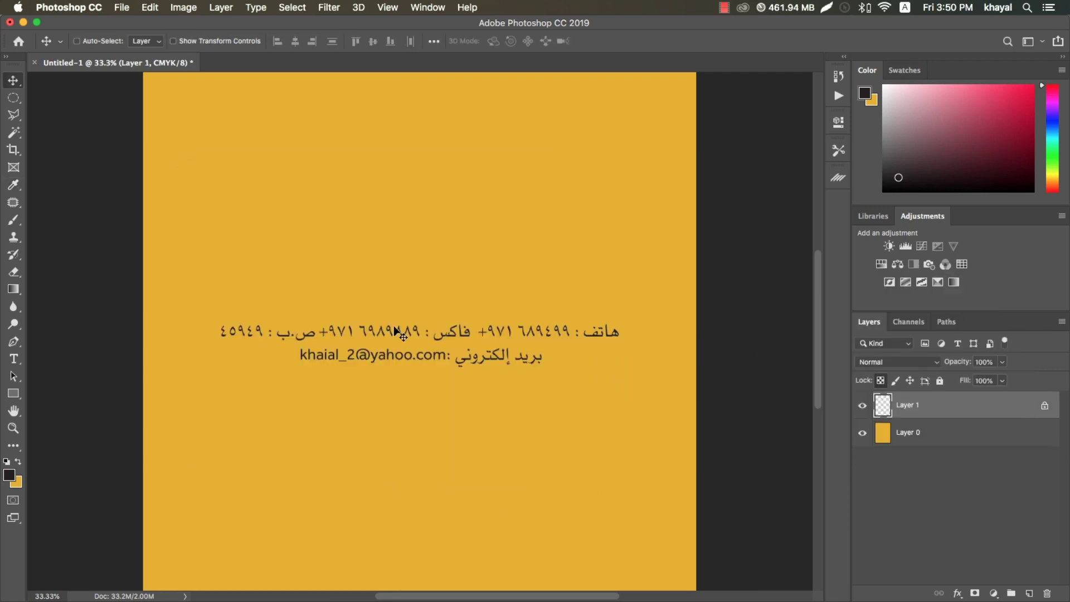
{"action": "left_click", "coordinate": [912, 366]}
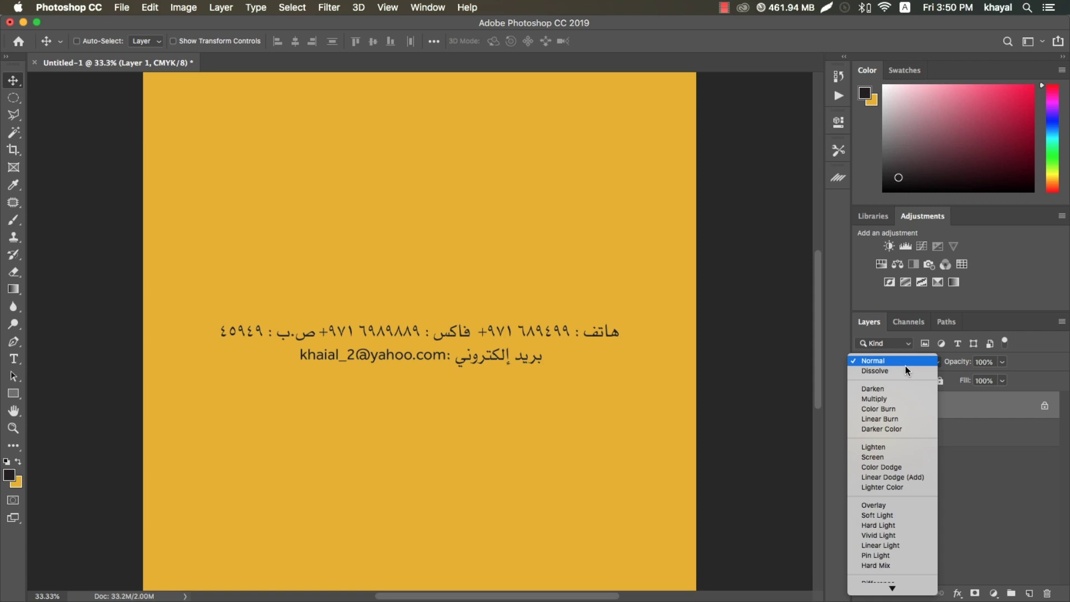
{"action": "left_click", "coordinate": [885, 399]}
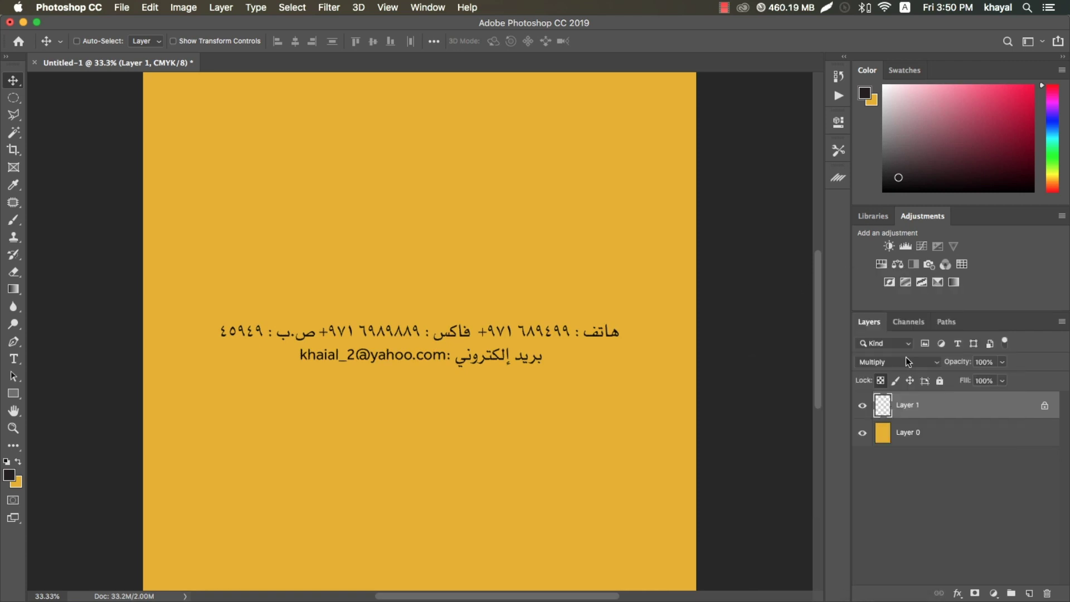
- Recheck the Cyan, Magenta, Yellow and Black channels one by one, then return to Layers
{"action": "left_click", "coordinate": [904, 322]}
{"action": "left_click", "coordinate": [914, 394]}
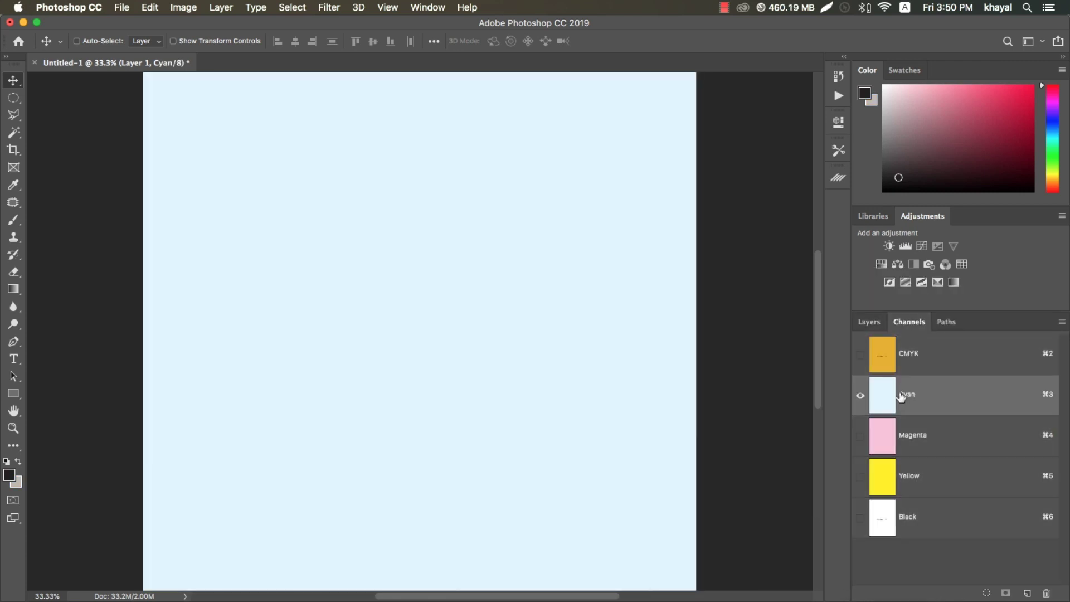
{"action": "left_click", "coordinate": [927, 436]}
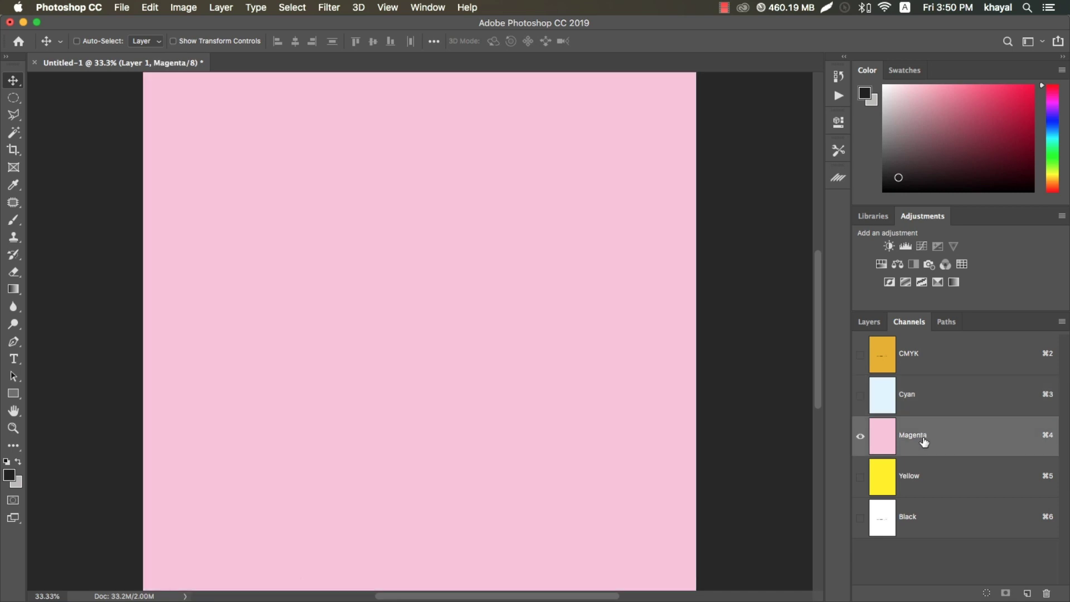
{"action": "left_click", "coordinate": [922, 480]}
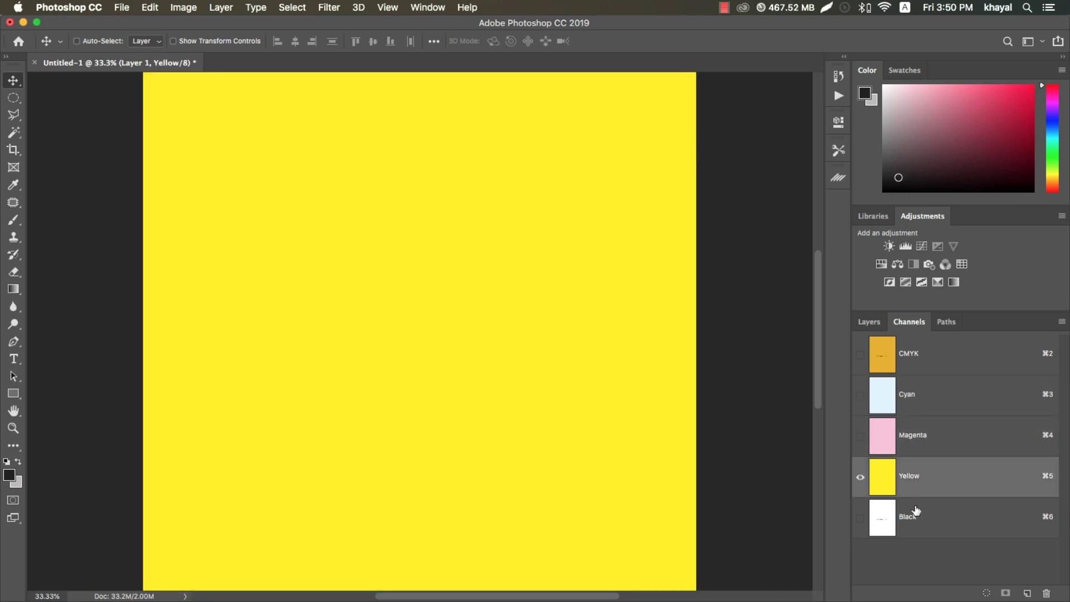
{"action": "left_click", "coordinate": [915, 526]}
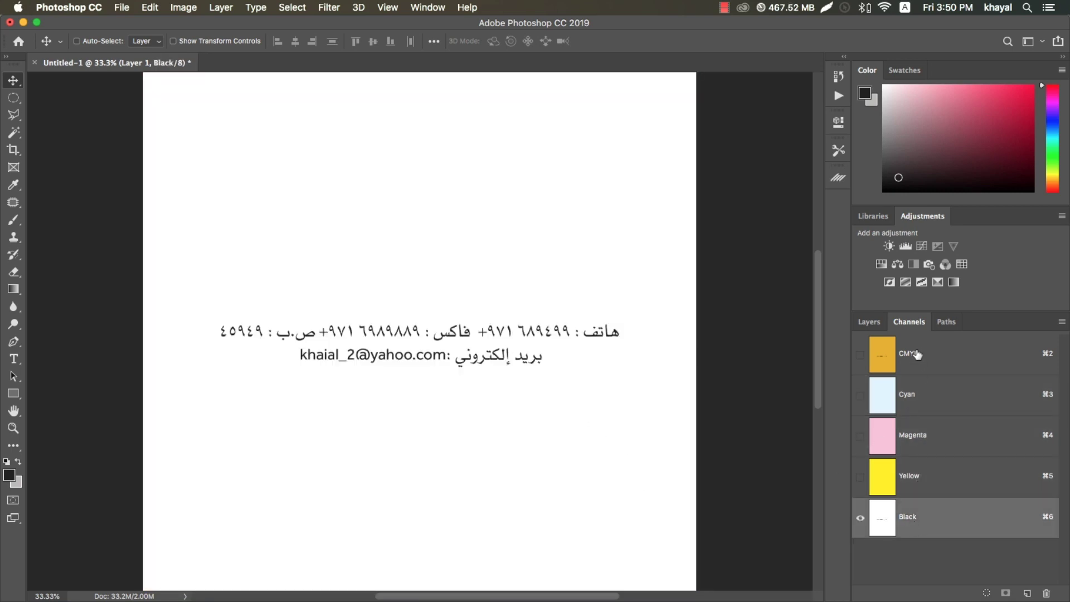
{"action": "left_click", "coordinate": [915, 354]}
{"action": "left_click", "coordinate": [864, 323]}
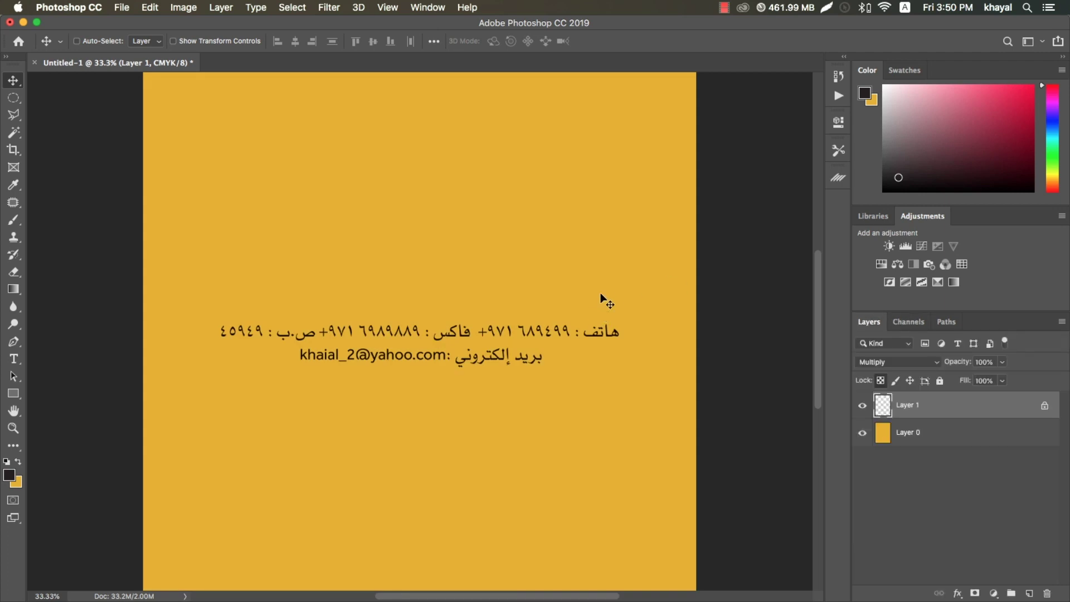
- Switch to InDesign and verify the SHAWERME logo group's fill is the Paper swatch
{"action": "key", "text": "super+Tab"}
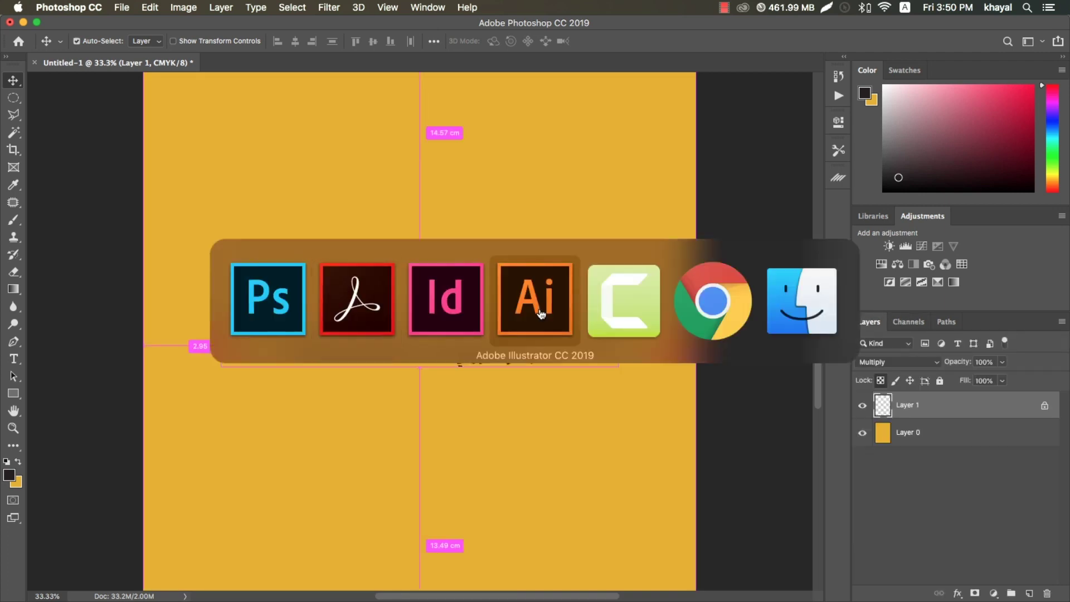
{"action": "key", "text": "super+Tab"}
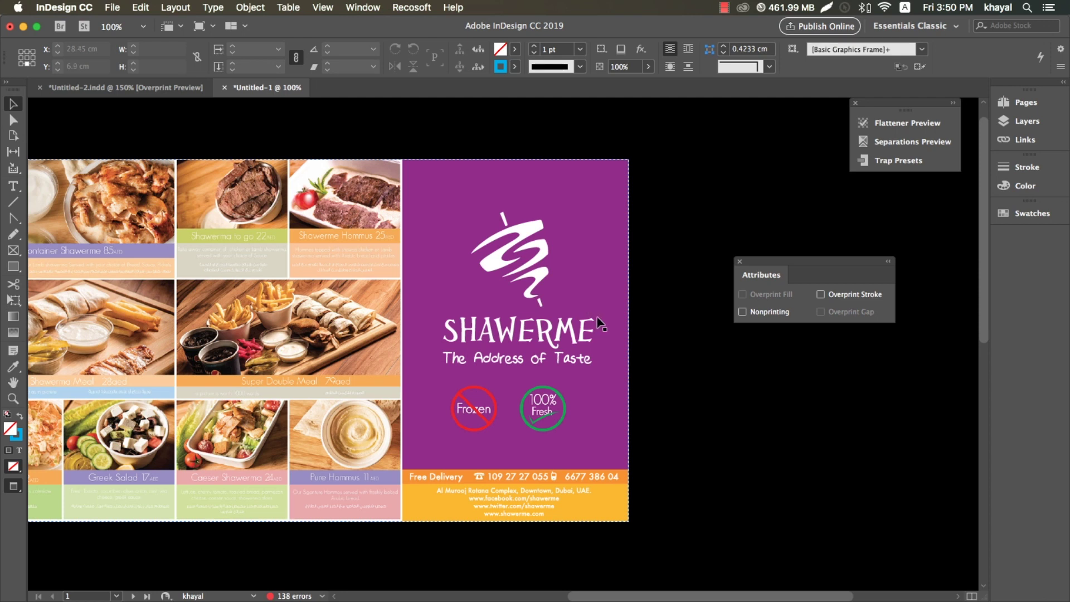
{"action": "scroll", "coordinate": [586, 304], "scroll_direction": "up", "scroll_amount": 2}
{"action": "left_click", "coordinate": [549, 271]}
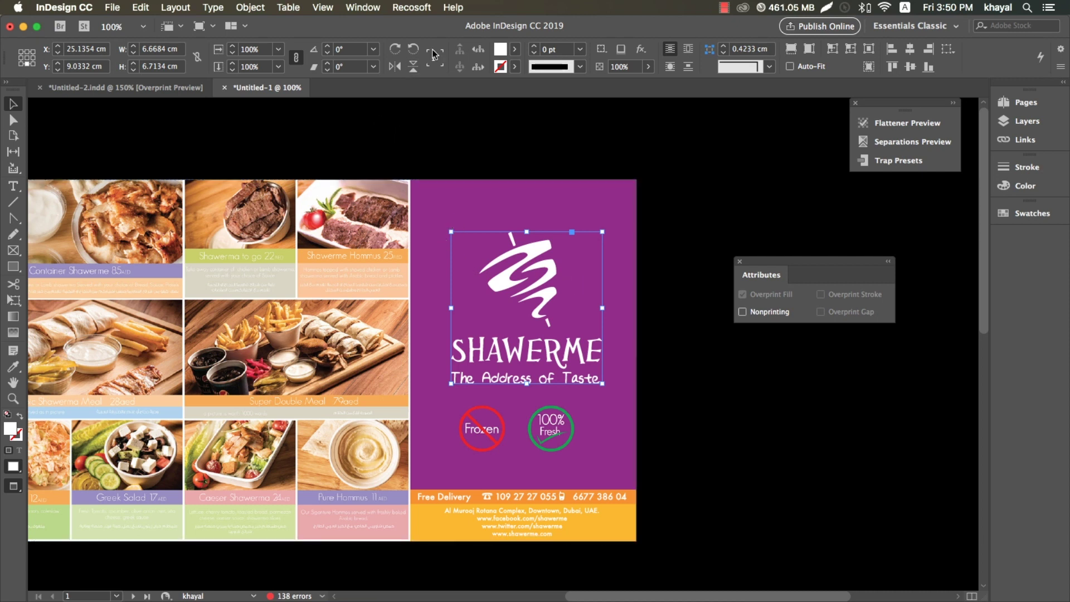
{"action": "left_click", "coordinate": [514, 49]}
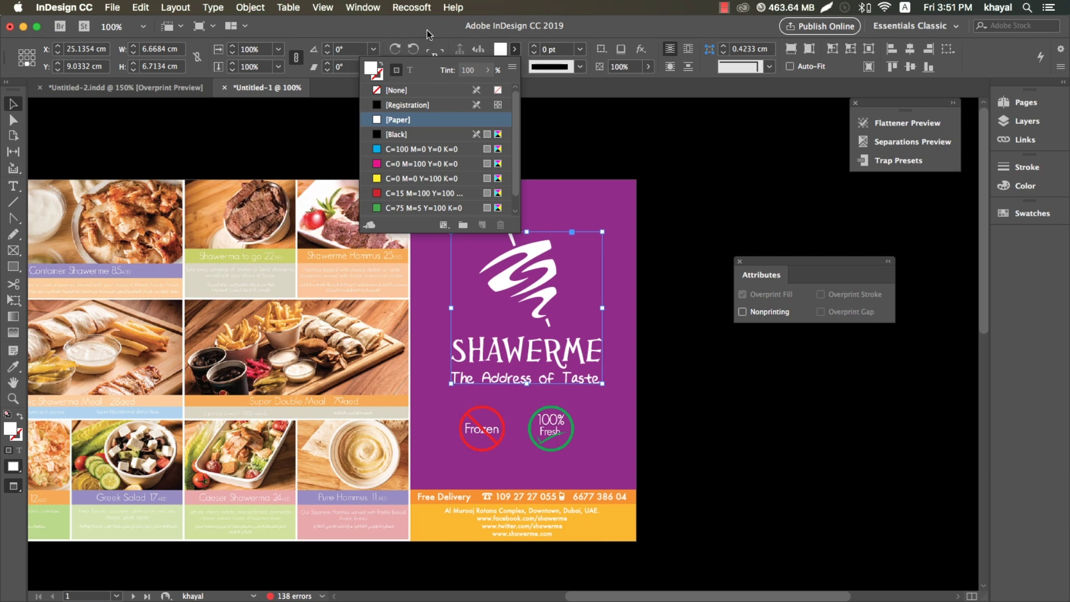
{"action": "left_click", "coordinate": [496, 120]}
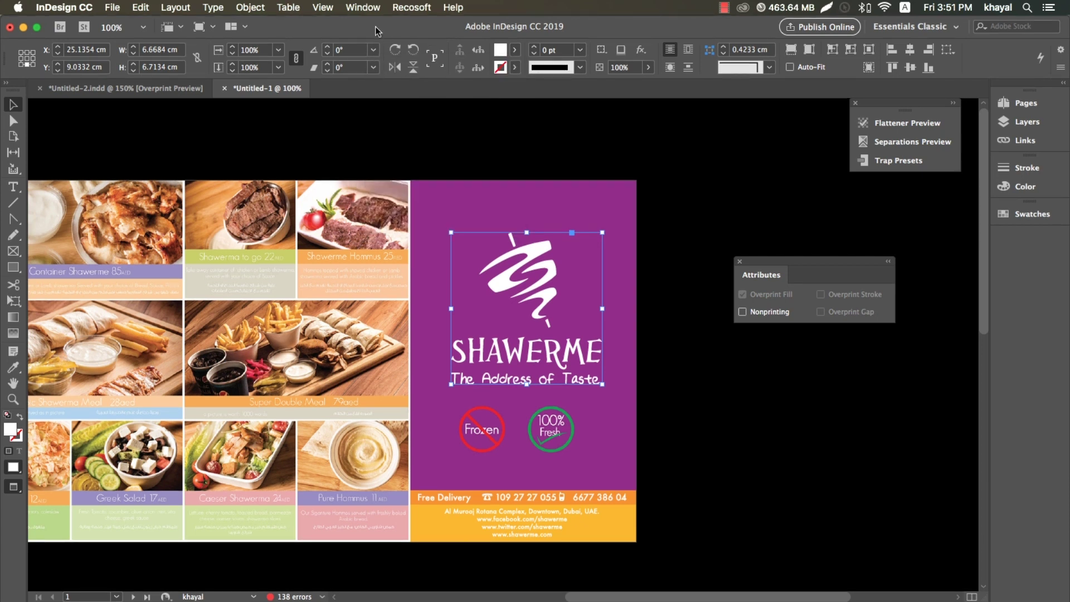
{"action": "left_click", "coordinate": [362, 8]}
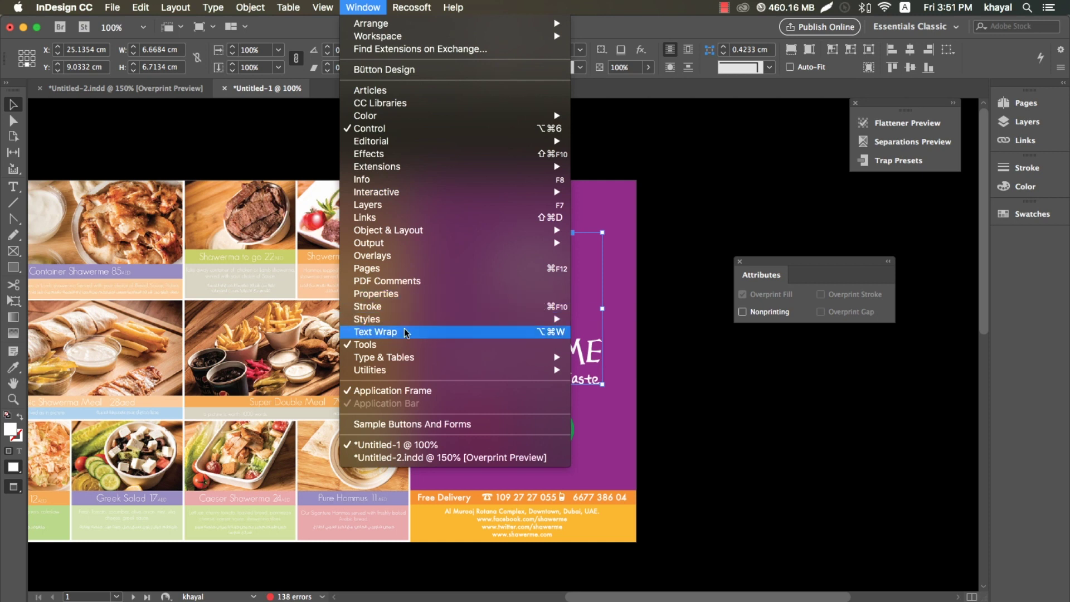
{"action": "mouse_move", "coordinate": [368, 318]}
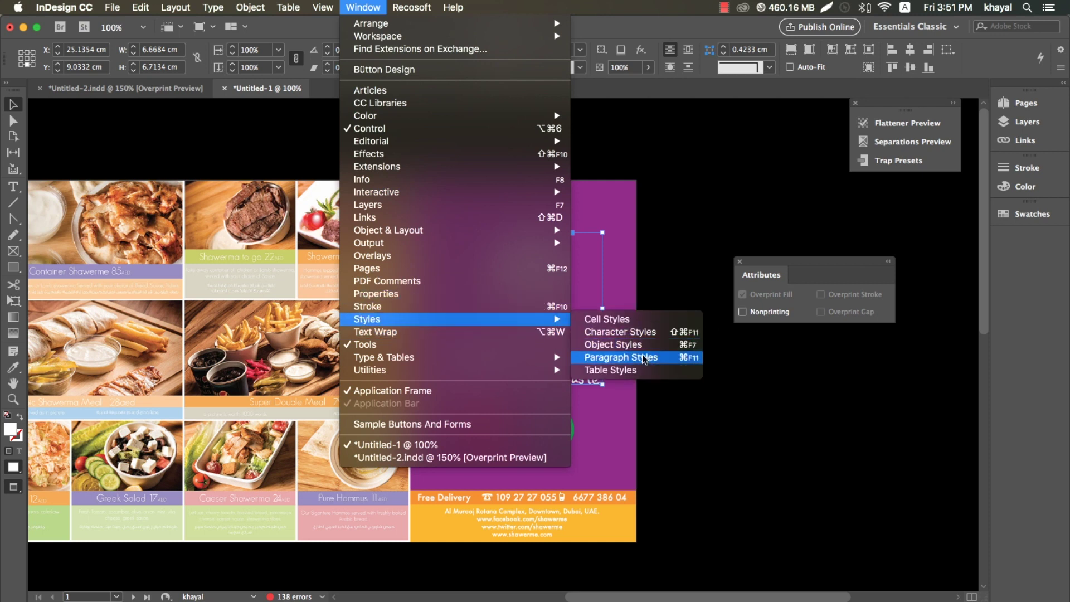
- Inspect a new paragraph style's Character Color and Underline overprint options, then cancel it
{"action": "left_click", "coordinate": [641, 357]}
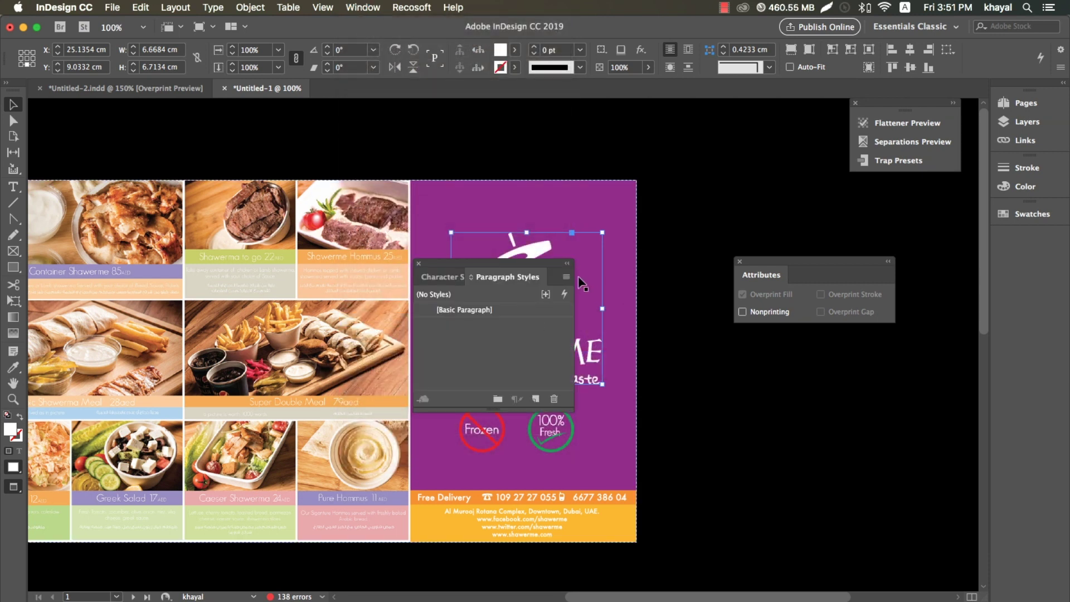
{"action": "left_click", "coordinate": [565, 277]}
{"action": "left_click", "coordinate": [517, 284]}
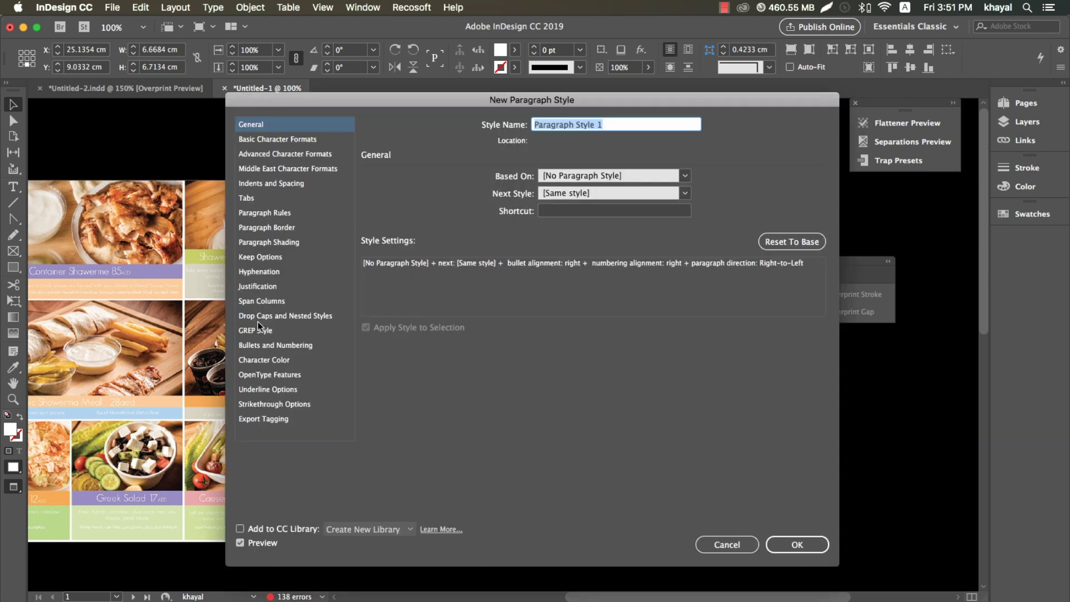
{"action": "left_click", "coordinate": [264, 361]}
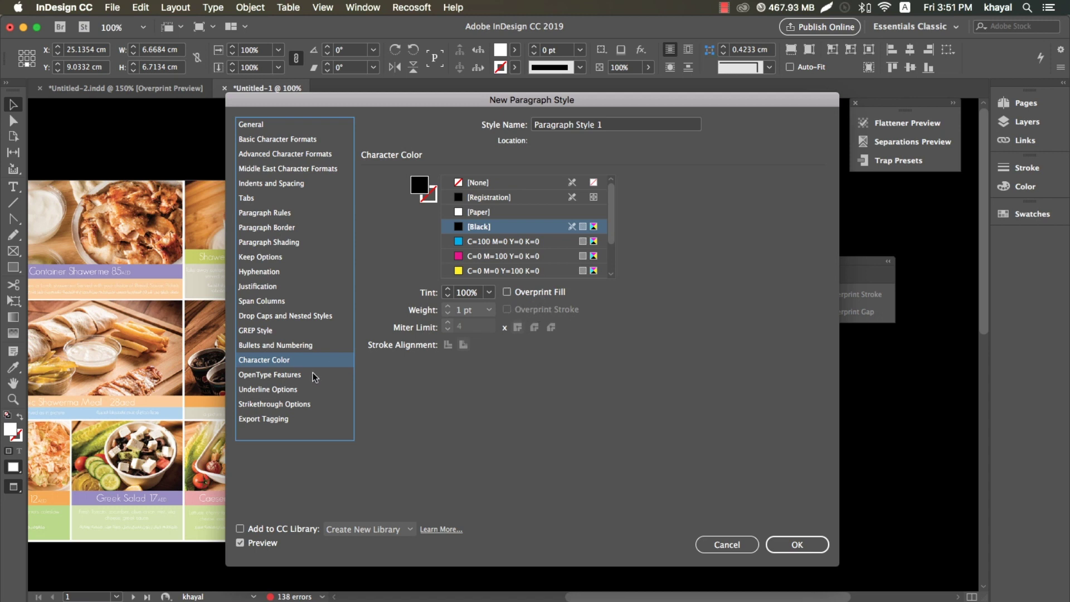
{"action": "left_click", "coordinate": [290, 389]}
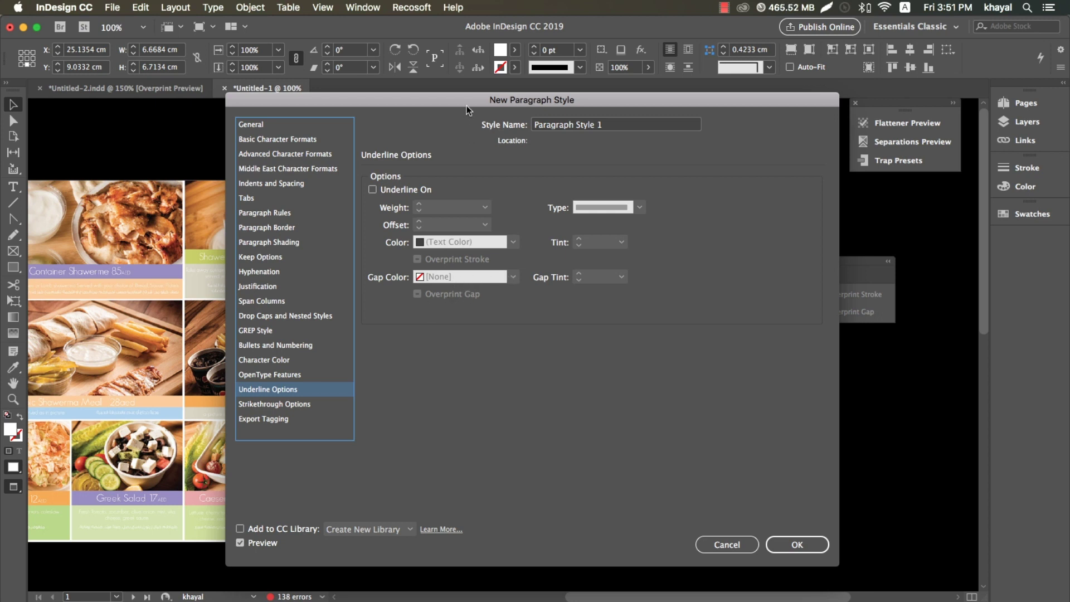
{"action": "left_click_drag", "start_coordinate": [460, 108], "coordinate": [421, 88]}
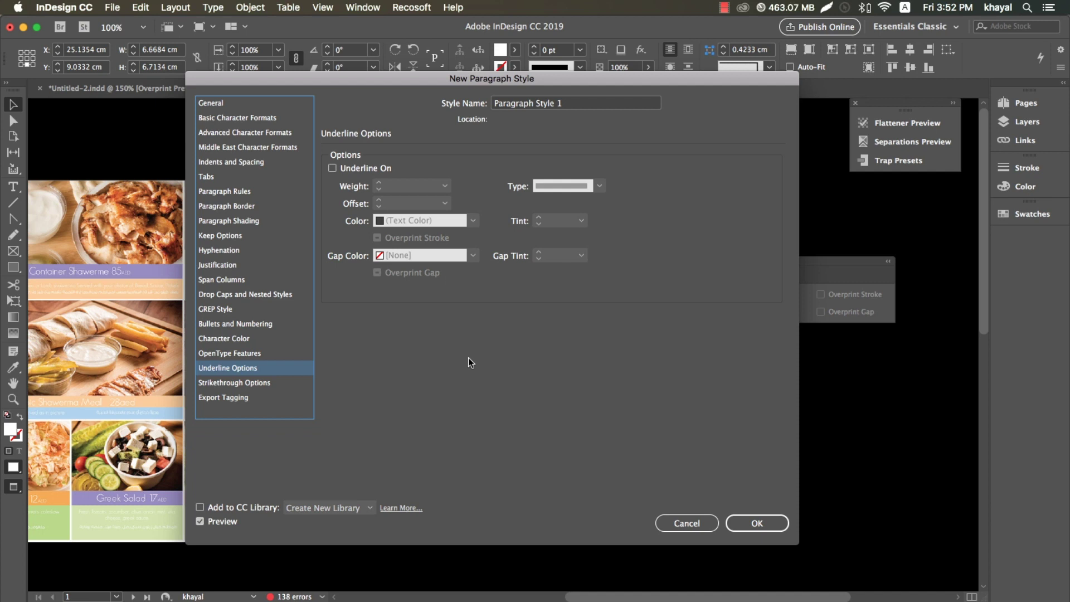
{"action": "left_click", "coordinate": [691, 523]}
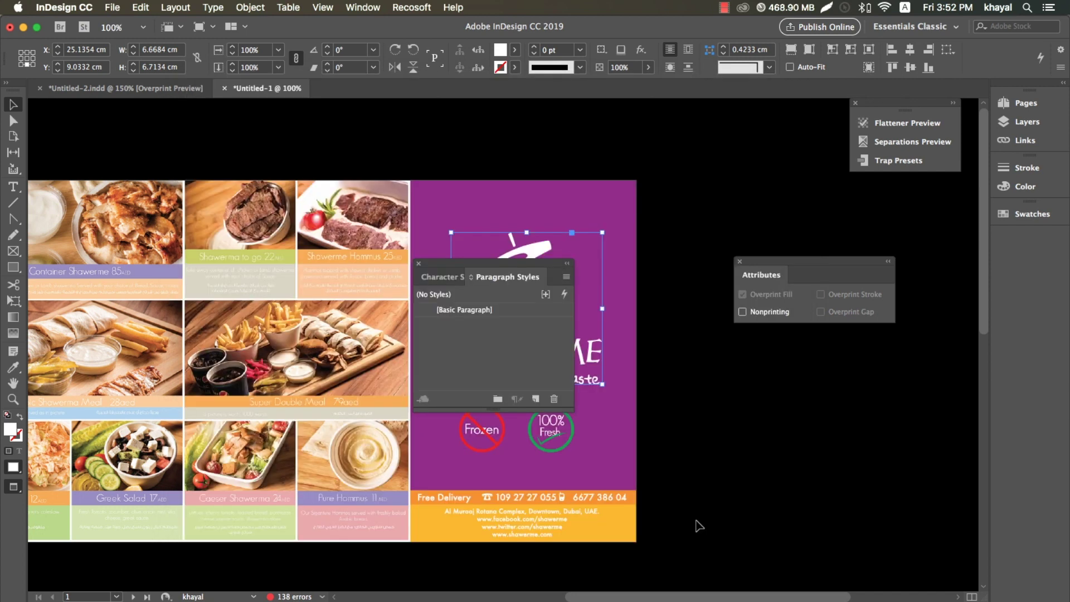